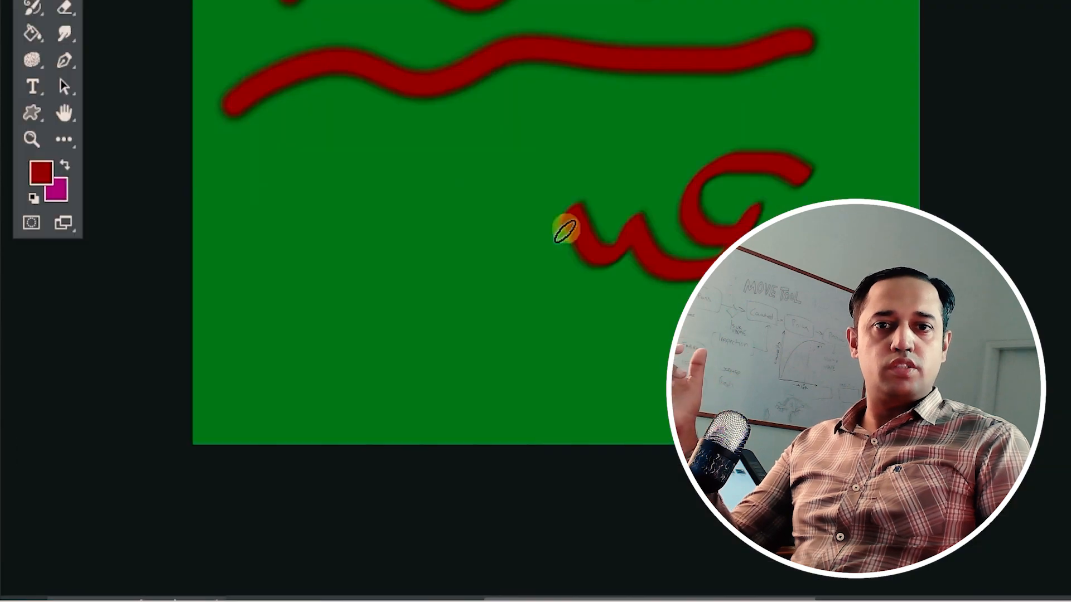
- Paint a dark red freehand stroke on the green canvas, and brush a lighter red over the selected rhino silhouette
drag(567, 227, 354, 234)
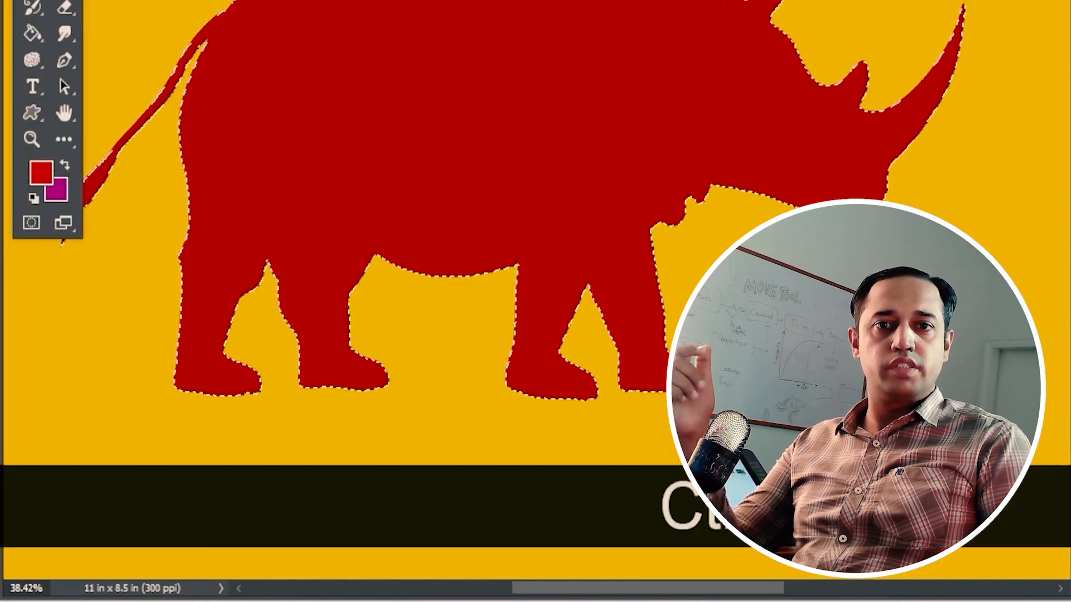
click(41, 173)
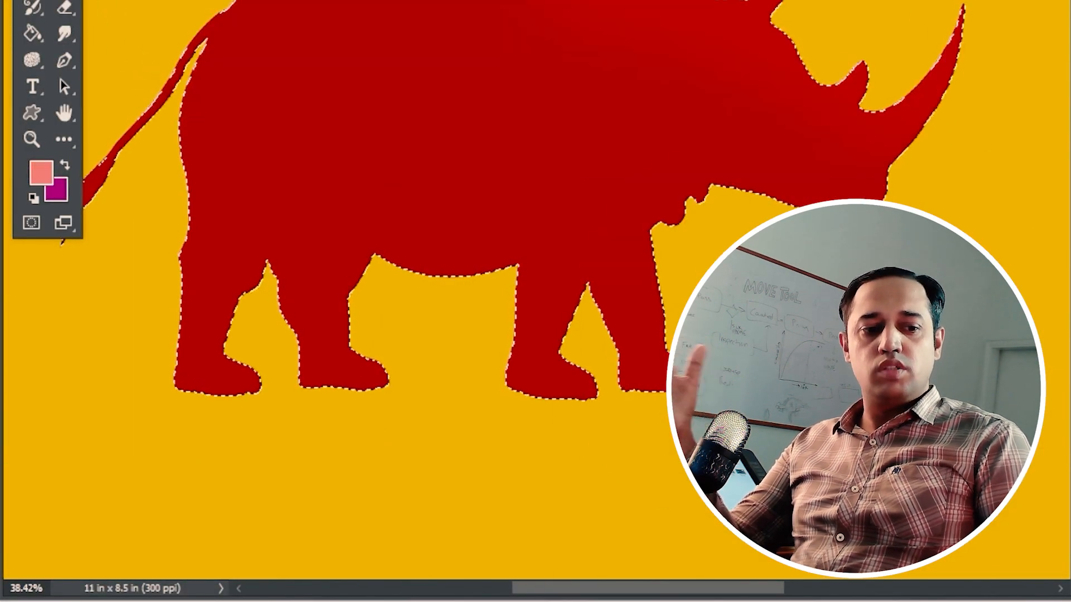
drag(968, 29, 212, 5)
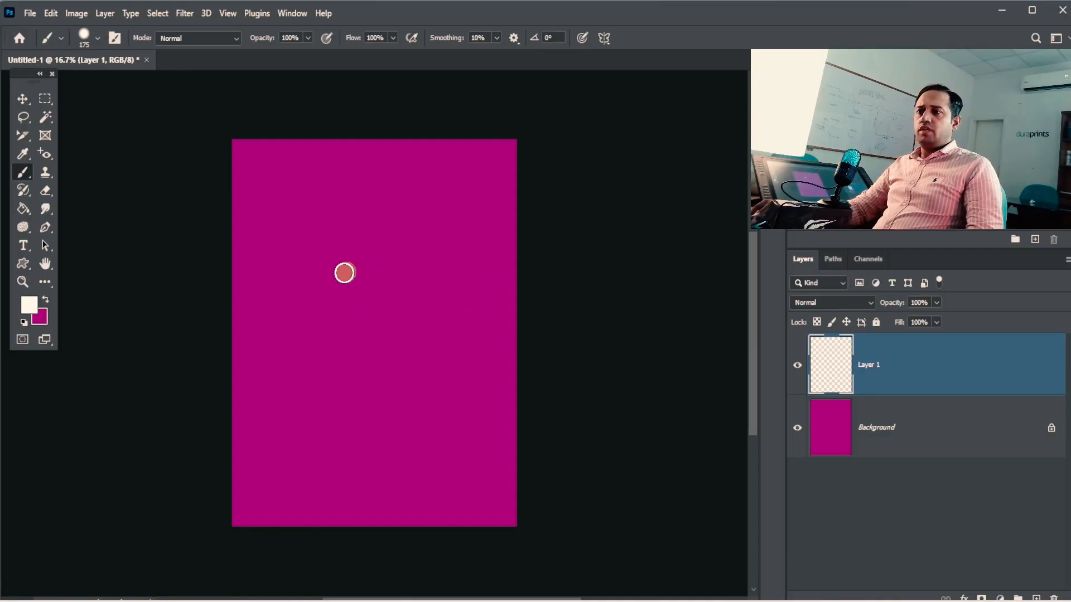
key(ctrl+space)
drag(371, 262, 402, 222)
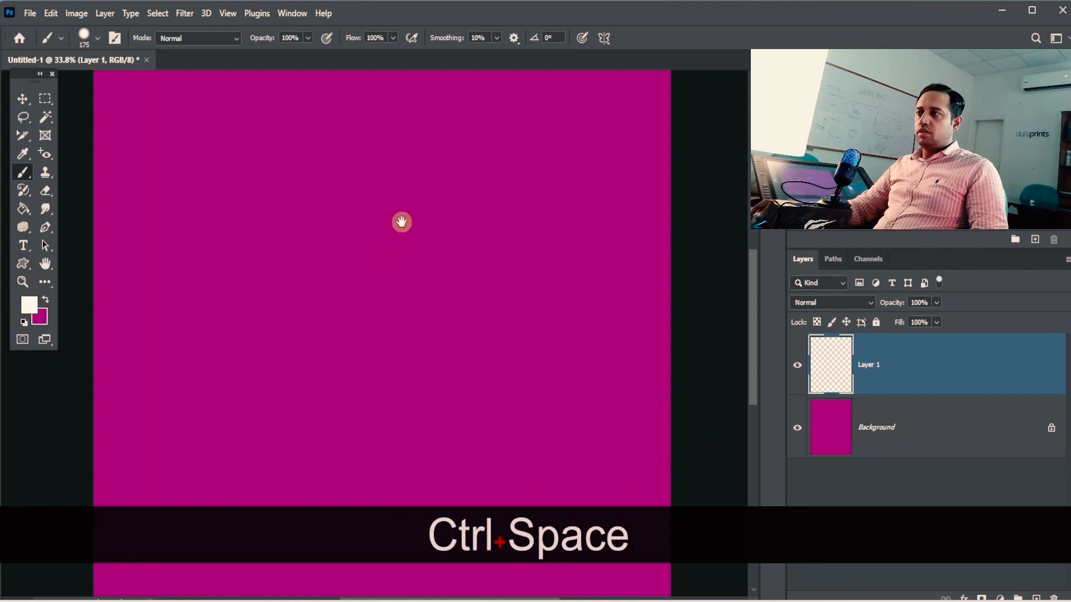
key(1)
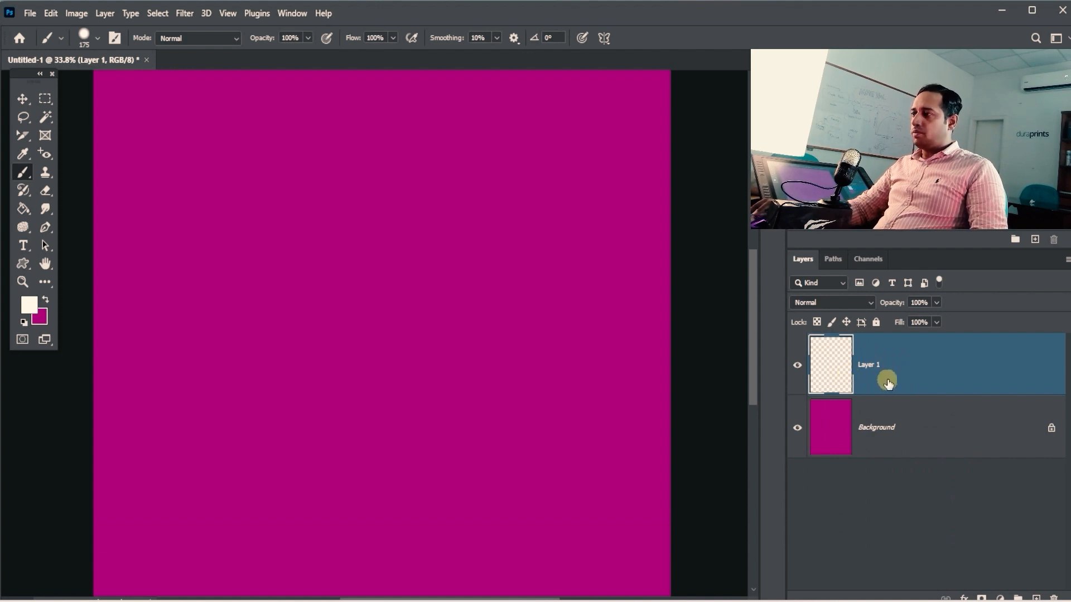
ctrl+alt+click(586, 363)
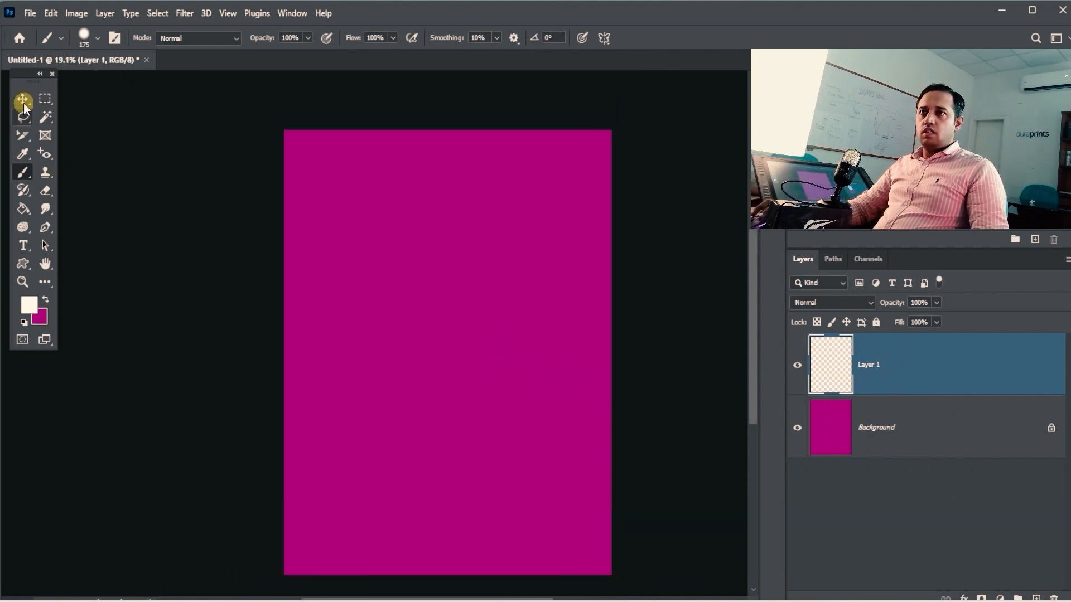
- Activate the Brush tool and look at the other tools grouped with it
click(23, 101)
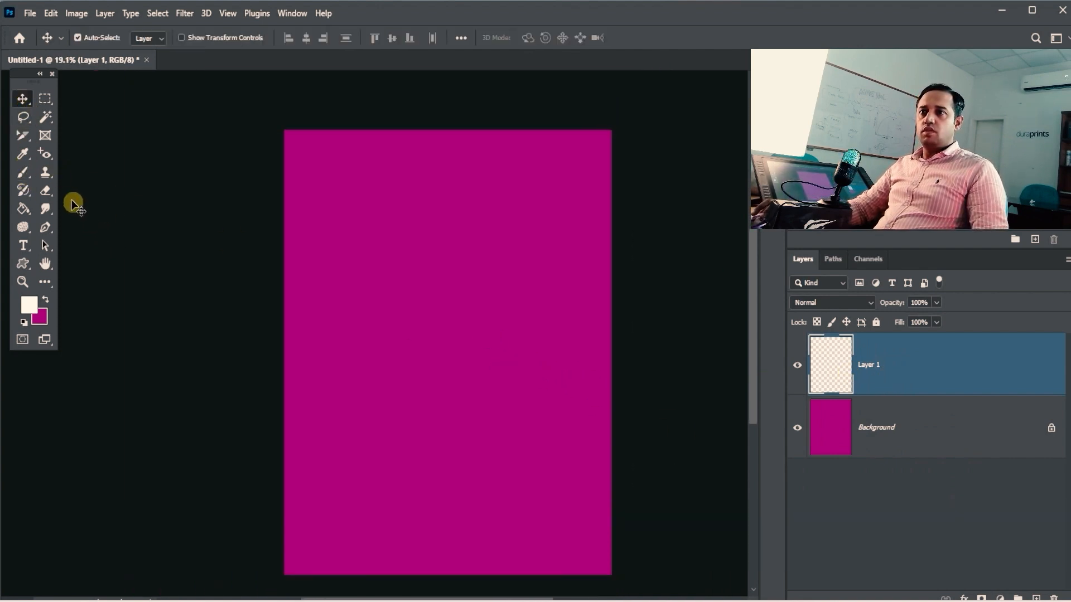
click(25, 173)
right_click(25, 172)
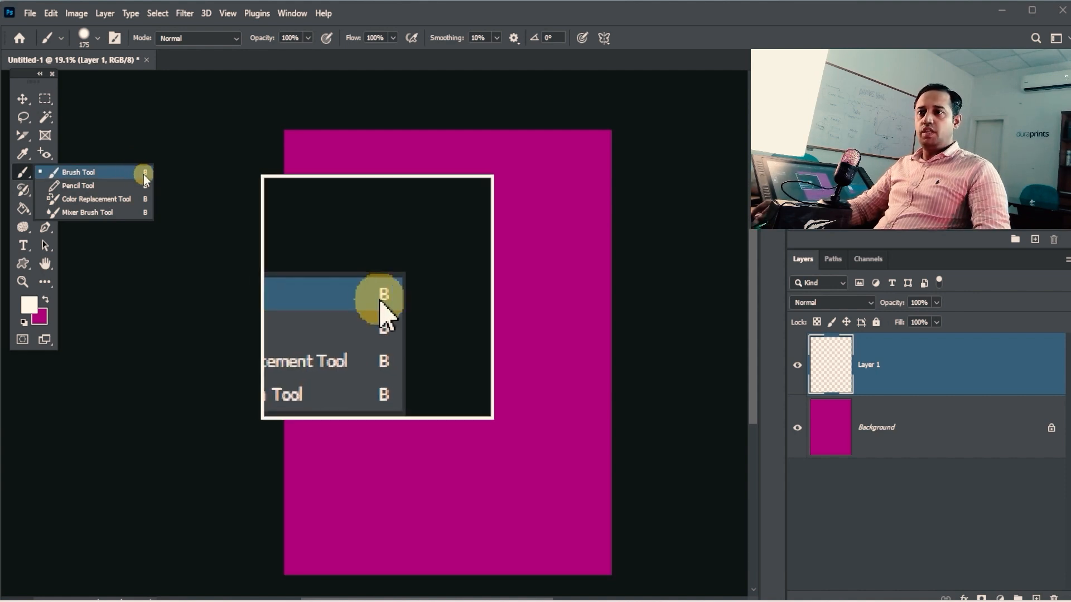
key(3)
click(407, 92)
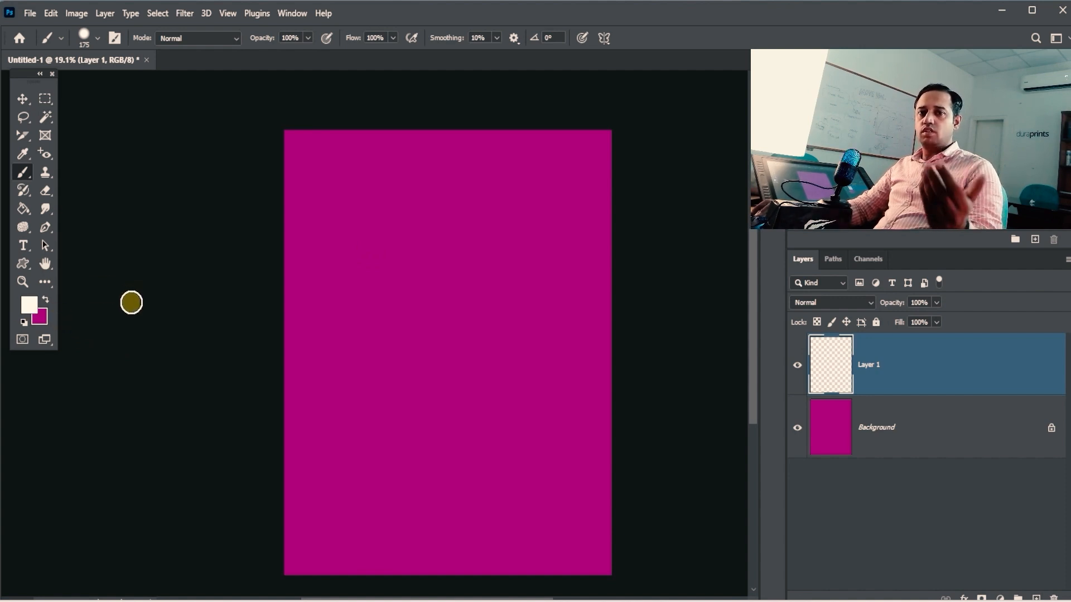
- Paint a white zigzag down the magenta canvas on Layer 1 and undo the stroke
mouse_move(379, 225)
mouse_down()
mouse_move(435, 218)
mouse_move(471, 243)
mouse_move(464, 280)
mouse_move(383, 278)
mouse_move(358, 291)
mouse_move(369, 320)
mouse_move(477, 350)
mouse_move(467, 371)
mouse_move(381, 389)
mouse_move(486, 436)
mouse_move(440, 456)
mouse_move(393, 459)
mouse_move(395, 481)
mouse_move(479, 503)
mouse_move(480, 532)
mouse_move(364, 524)
mouse_up()
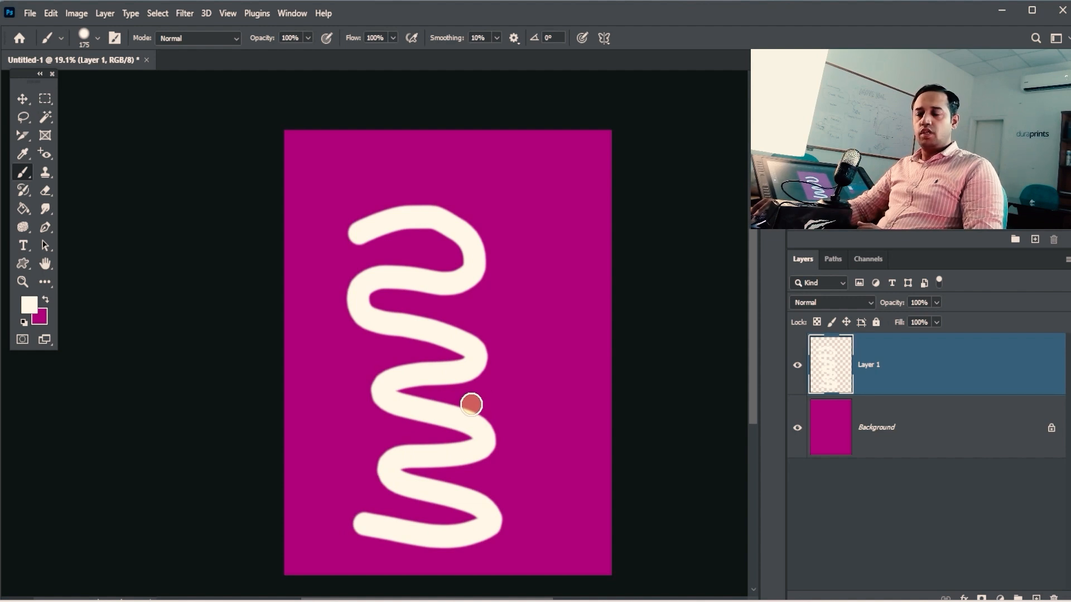
key(ctrl+z)
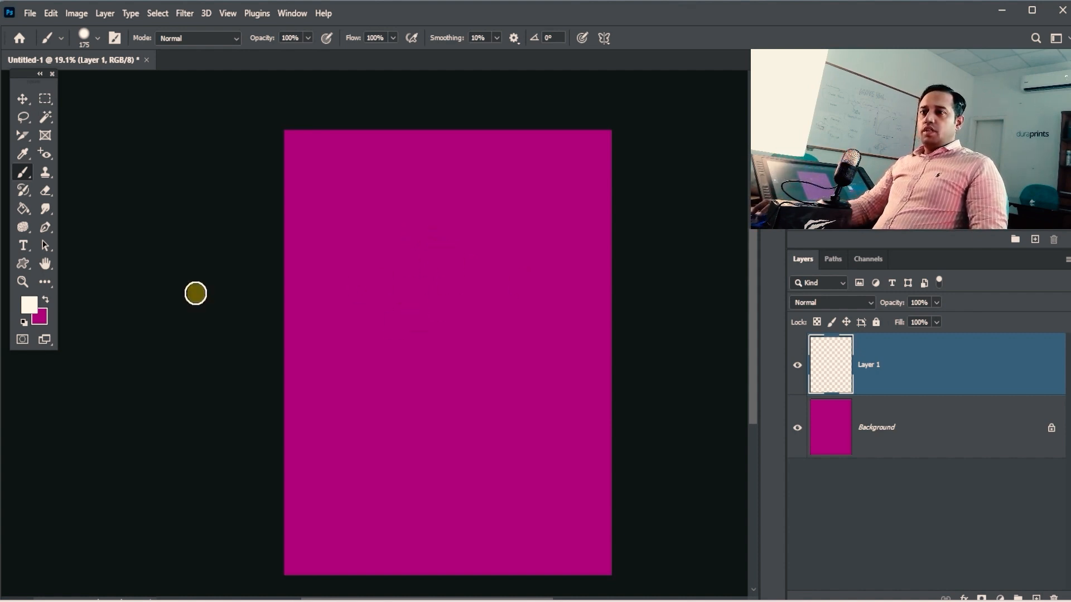
- Set the foreground color to a bright yellow and brush a large M shape across the upper part of the canvas
click(26, 310)
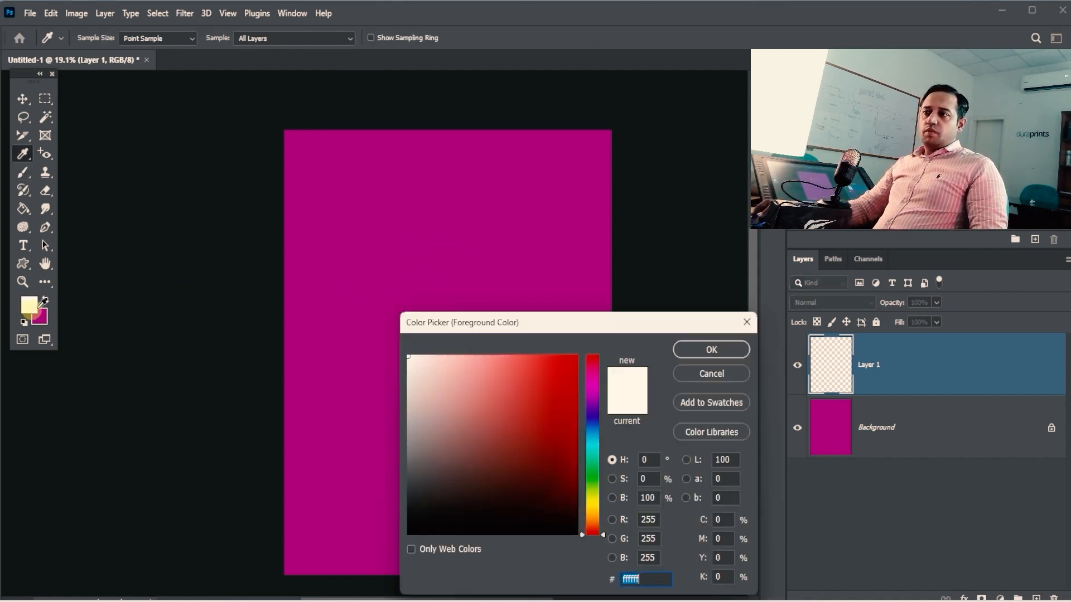
click(592, 505)
click(484, 377)
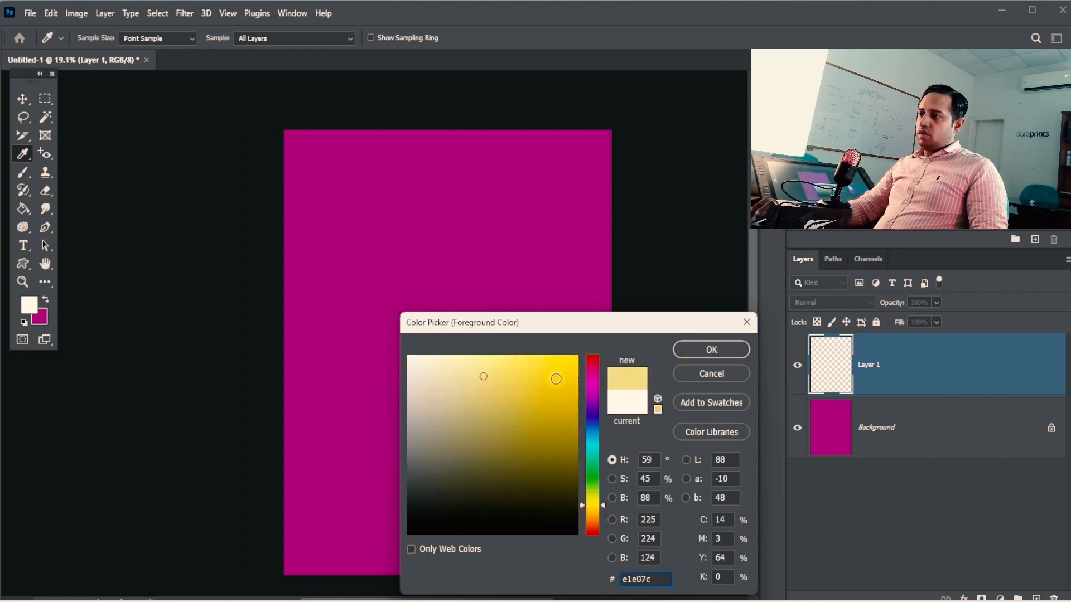
click(556, 379)
click(691, 348)
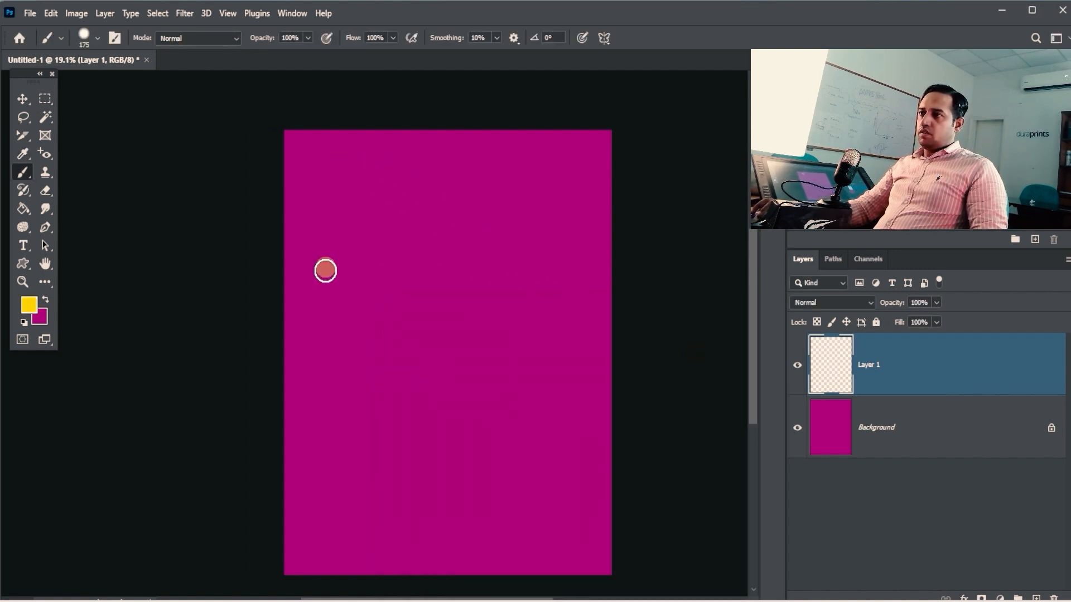
mouse_move(320, 314)
mouse_down()
mouse_move(393, 184)
mouse_move(411, 177)
mouse_move(437, 298)
mouse_move(486, 162)
mouse_move(550, 293)
mouse_up()
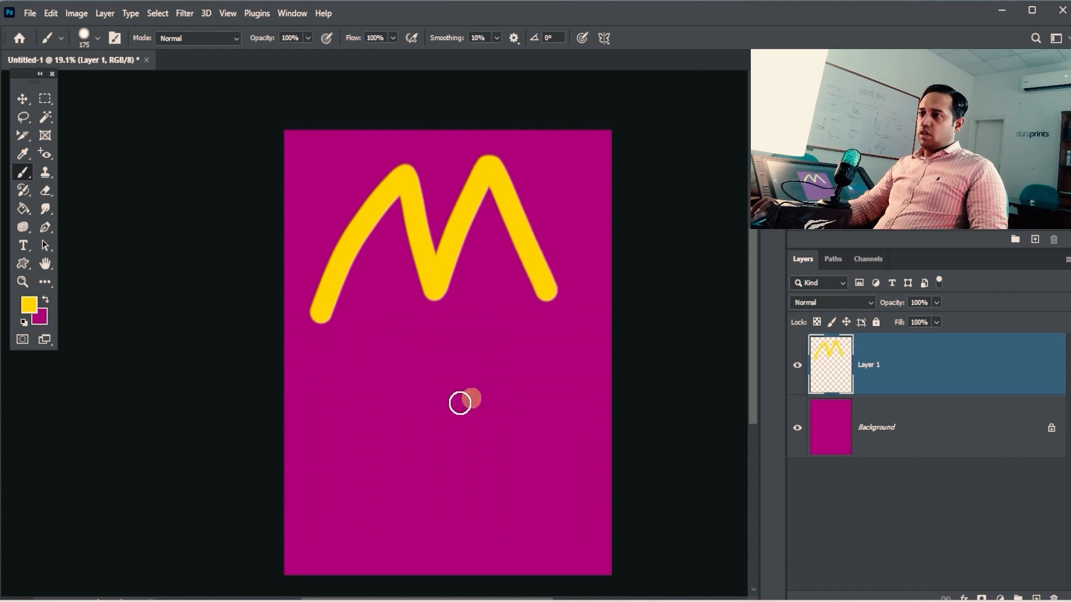
- Change the foreground color to dark green and brush a wide zigzag below the yellow M
click(35, 307)
click(596, 468)
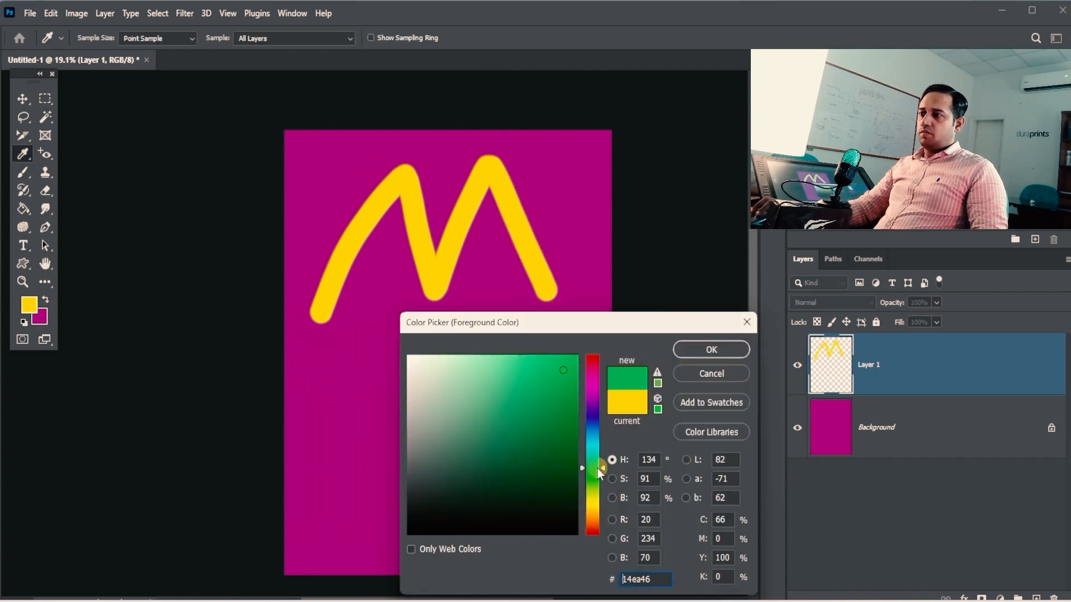
click(562, 419)
click(695, 348)
mouse_move(305, 417)
mouse_down()
mouse_move(327, 388)
mouse_move(426, 412)
mouse_move(586, 419)
mouse_up()
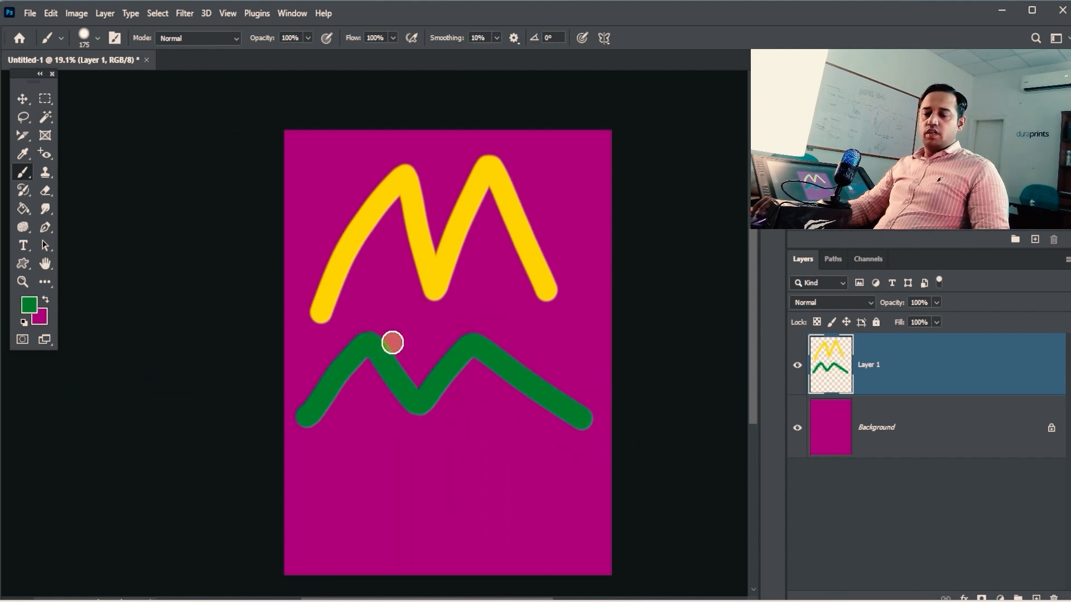
- Sample the yellow from the M stroke with the temporary eyedropper and paint a yellow zigzag below the green one
key(alt)
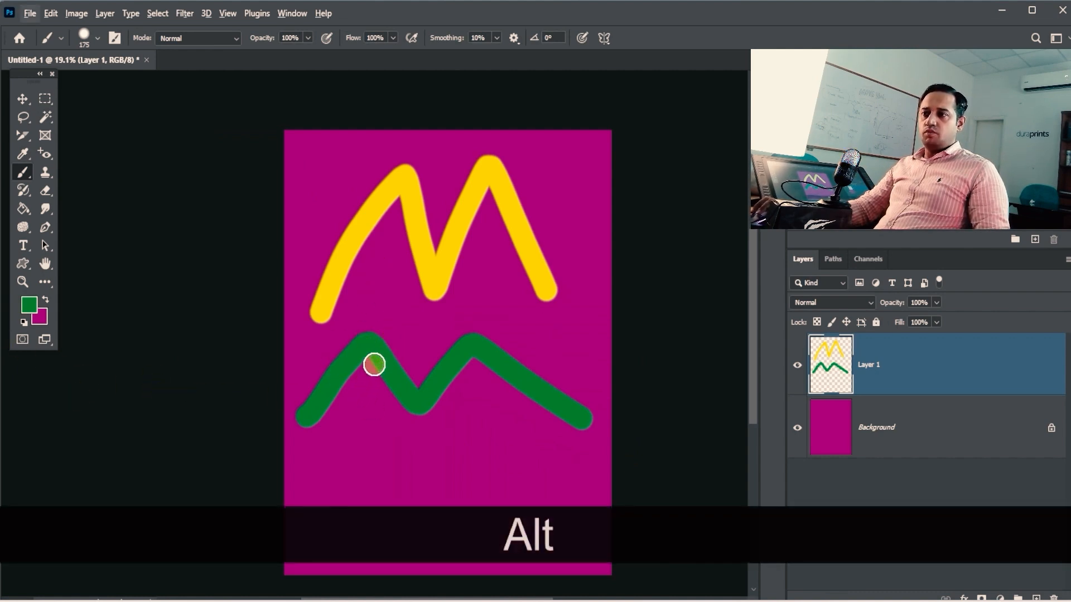
key(alt)
key(alt)
key(alt)
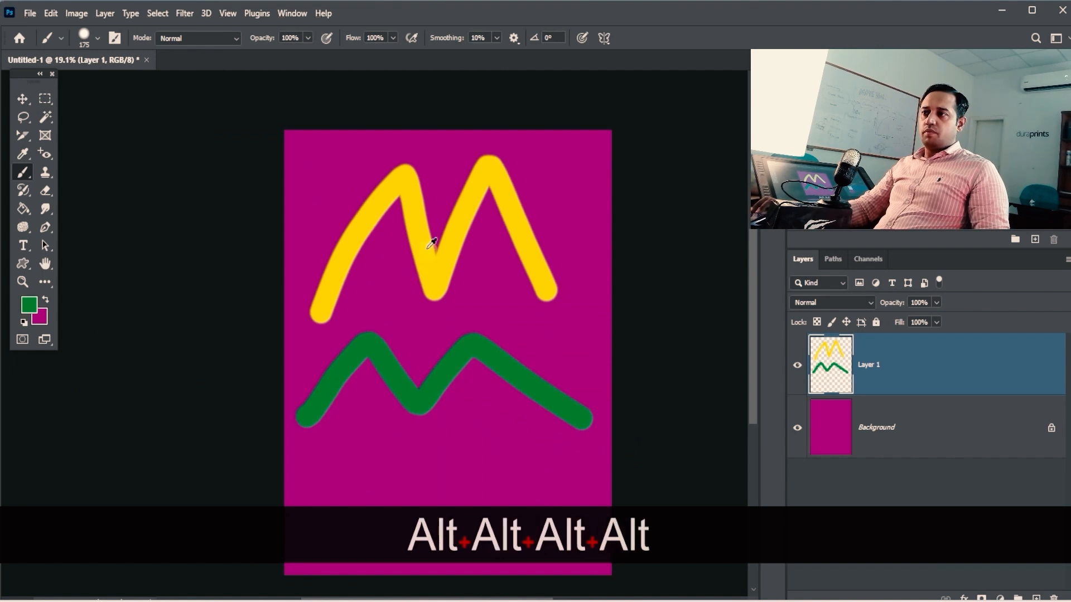
key(alt)
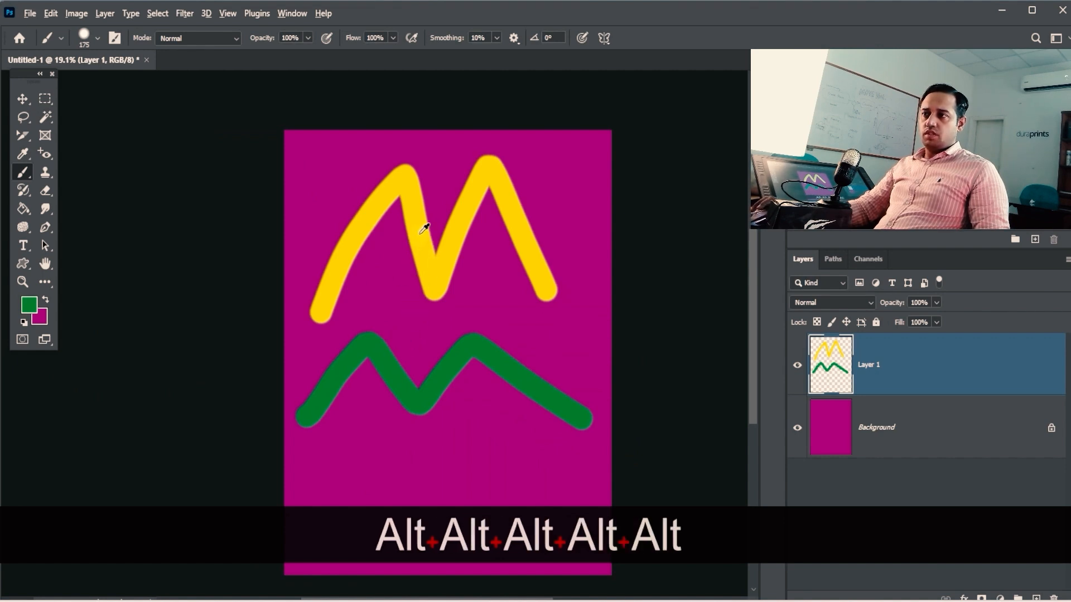
mouse_move(321, 502)
mouse_down()
mouse_move(350, 425)
mouse_move(408, 517)
mouse_move(435, 454)
mouse_move(462, 502)
mouse_move(491, 444)
mouse_move(552, 530)
mouse_up()
- Paint a zigzag along the canvas's lower edge in green sampled from the existing green stroke, and clear Layer 1's strokes
alt+click(446, 368)
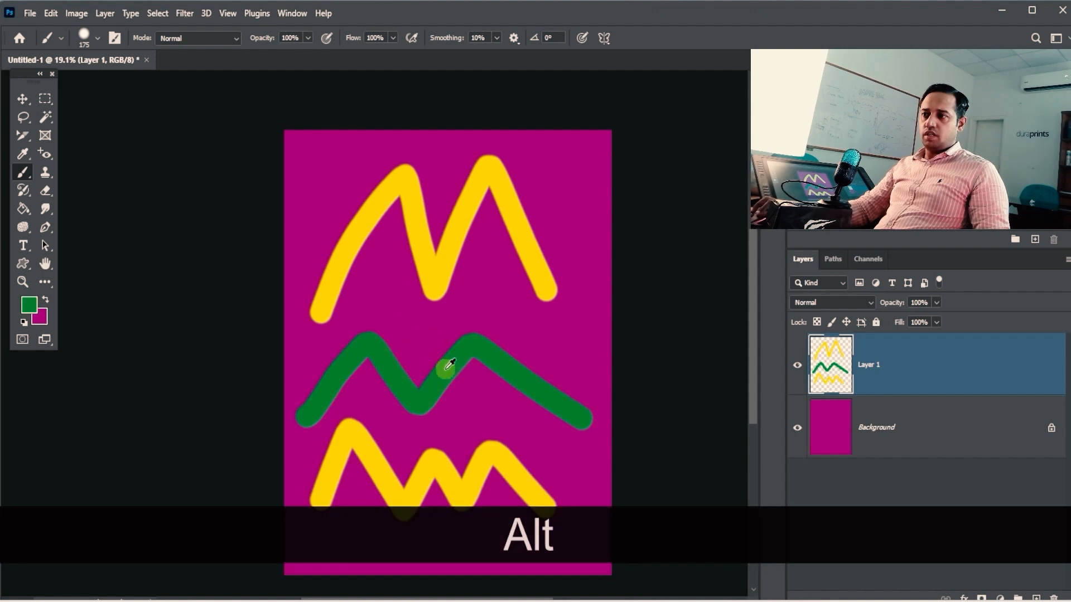
mouse_move(330, 565)
mouse_down()
mouse_move(359, 517)
mouse_move(396, 566)
mouse_move(430, 544)
mouse_move(465, 570)
mouse_move(519, 535)
mouse_move(572, 577)
mouse_up()
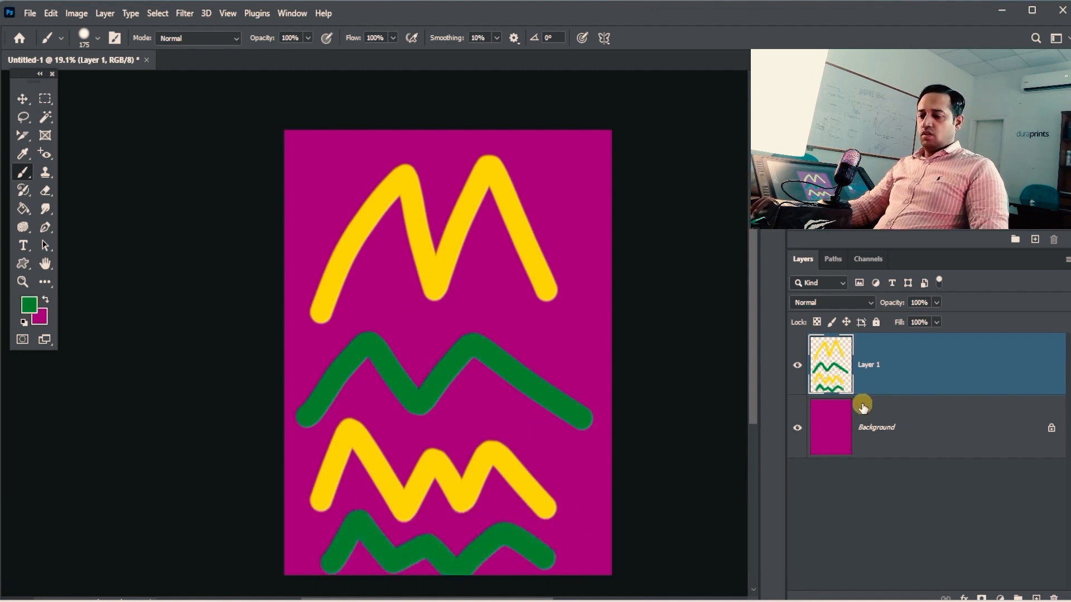
key(Delete)
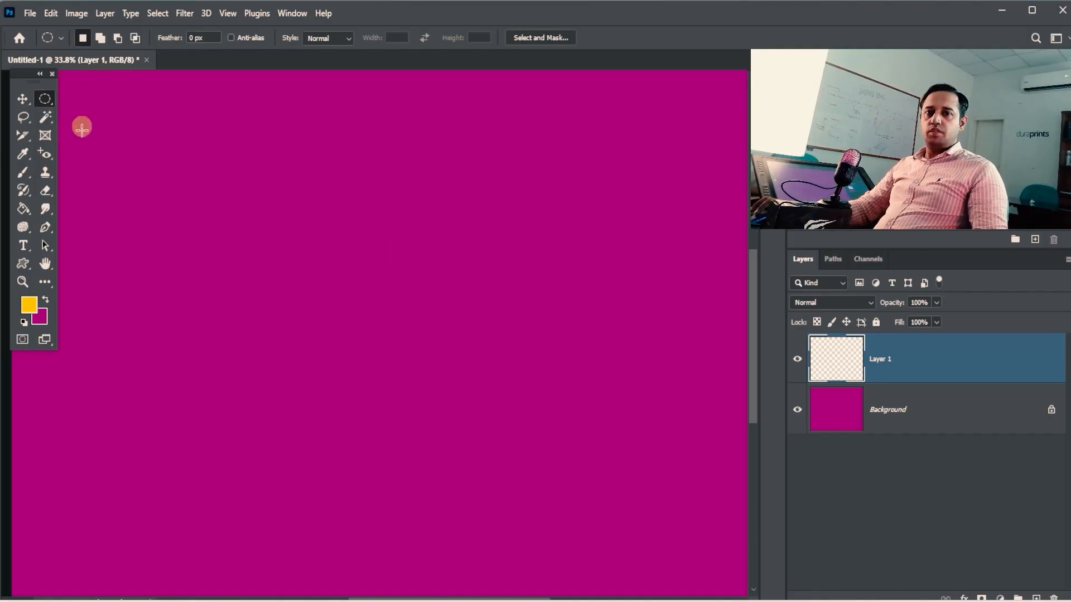
- Select a circle in the middle of the canvas and fill it with the yellow foreground color on Layer 1
drag(48, 104, 137, 111)
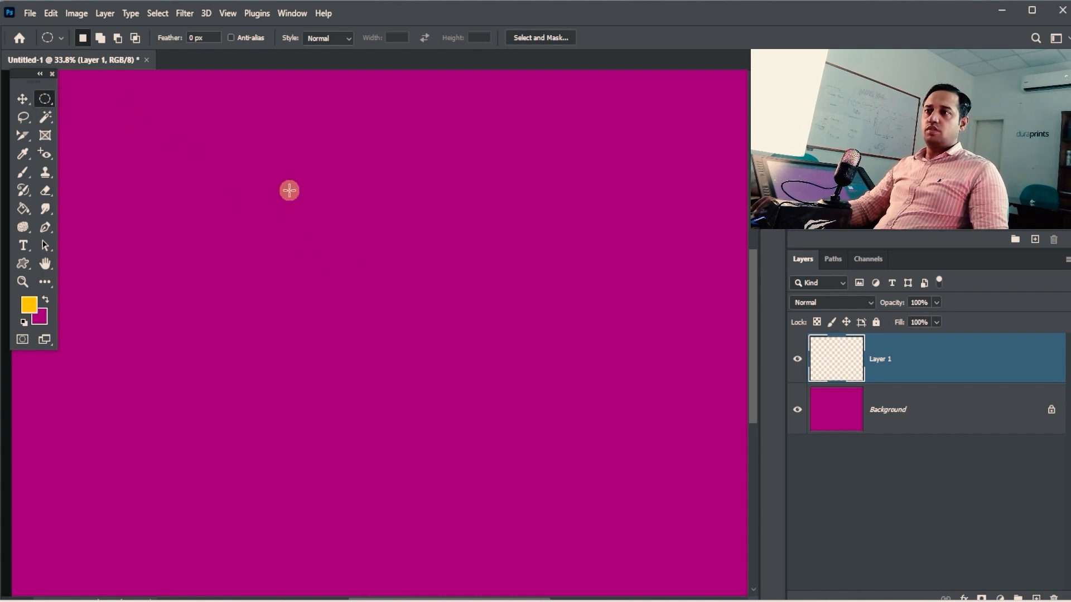
drag(289, 189, 562, 407)
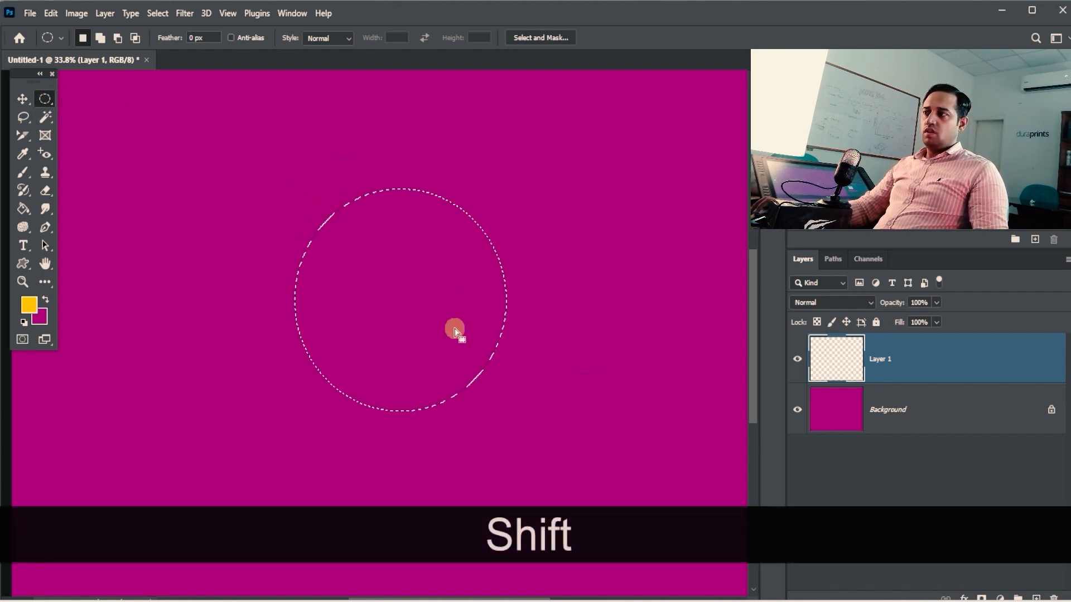
key(alt+BackSpace)
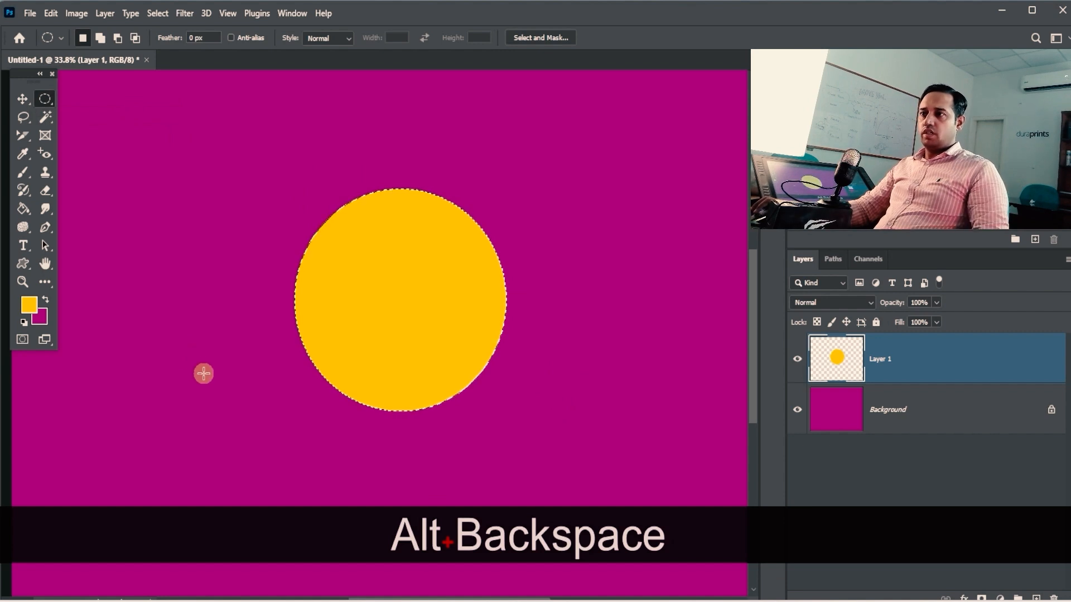
- Set the foreground color to a darker ochre shade of the yellow and lower the brush hardness for a soft edge
click(28, 305)
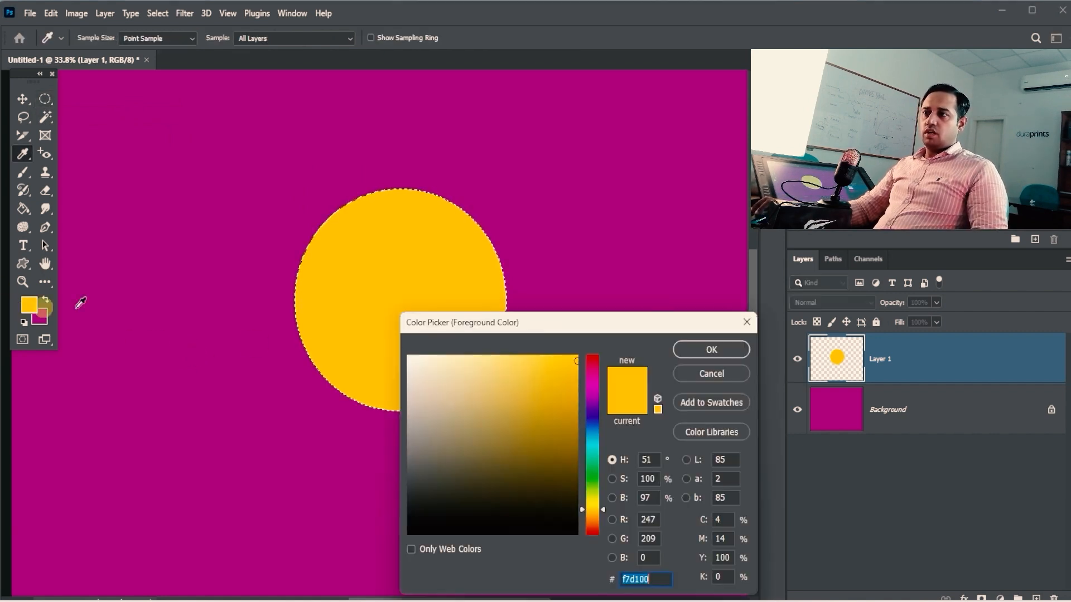
click(576, 431)
click(711, 350)
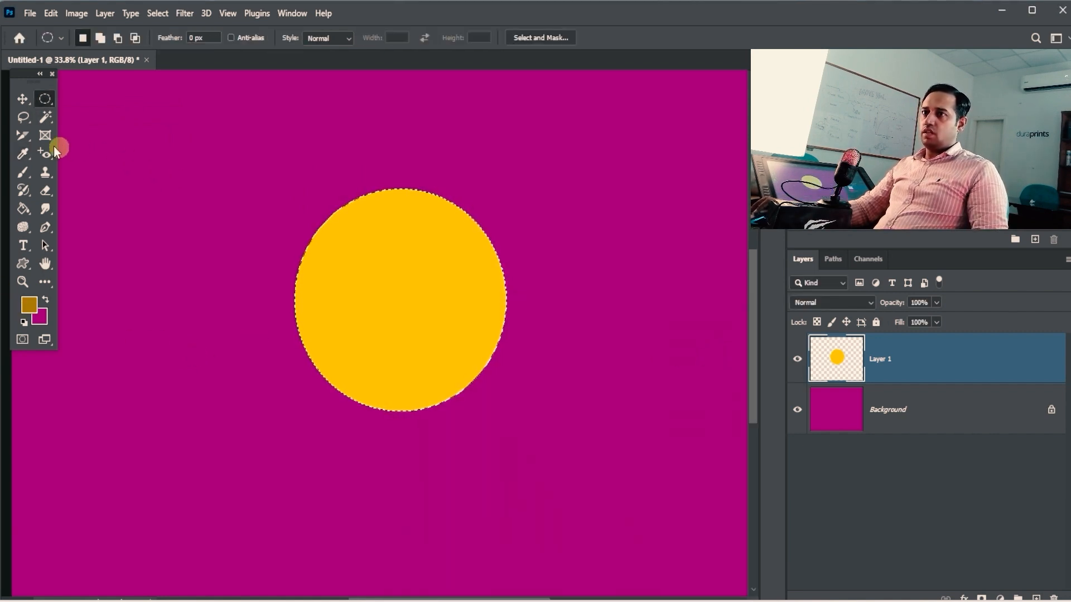
click(23, 172)
click(98, 39)
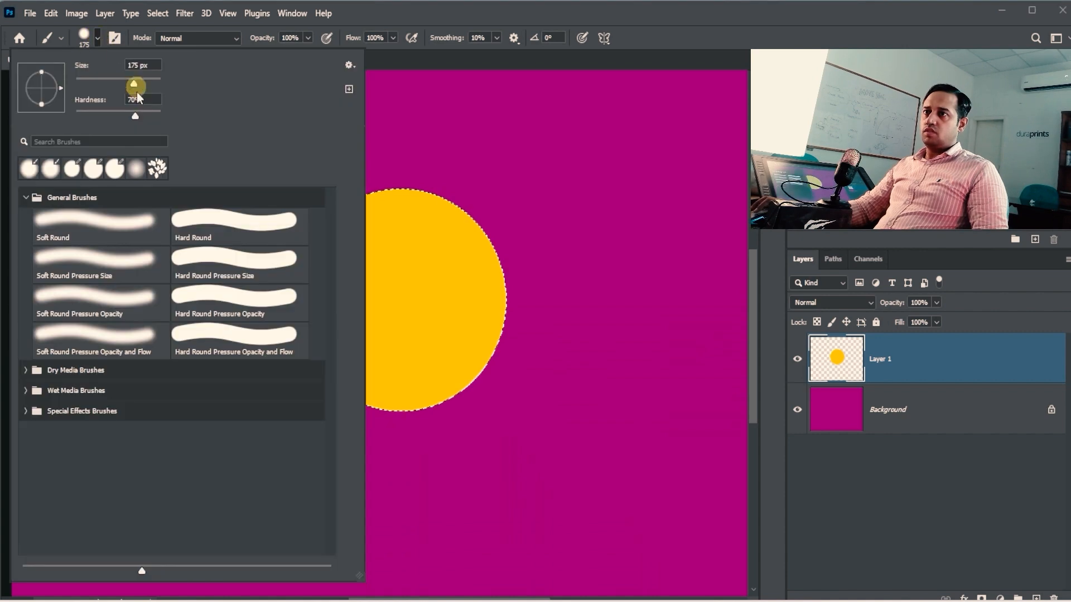
click(96, 113)
click(372, 9)
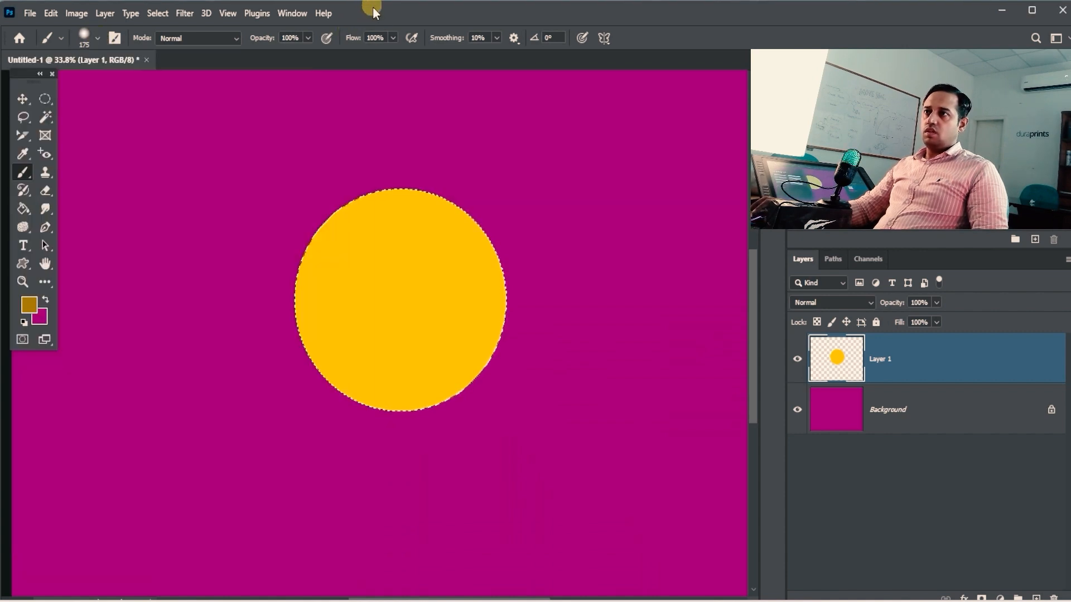
- Enlarge the soft brush to 500 px and paint an ochre shadow along the circle's right and lower edges
key(bracketright)
key(bracketright)
key(bracketright)
key(bracketright)
key(bracketright)
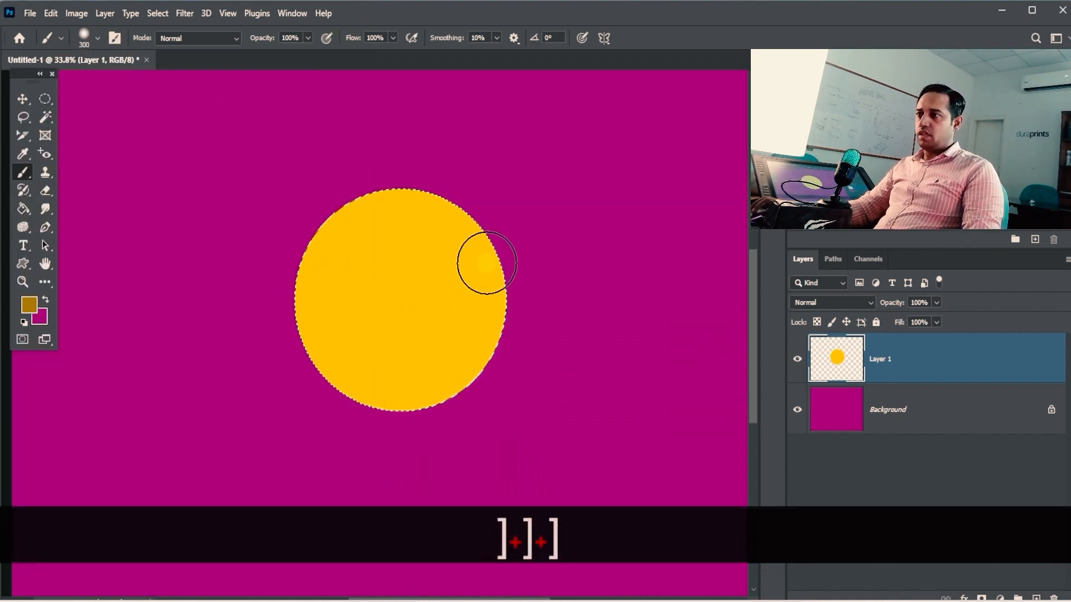
mouse_move(501, 226)
mouse_down()
mouse_move(523, 259)
mouse_move(532, 336)
mouse_move(501, 392)
mouse_move(464, 421)
mouse_move(417, 437)
mouse_move(358, 434)
mouse_move(289, 399)
mouse_move(265, 368)
mouse_move(277, 393)
mouse_move(474, 411)
mouse_up()
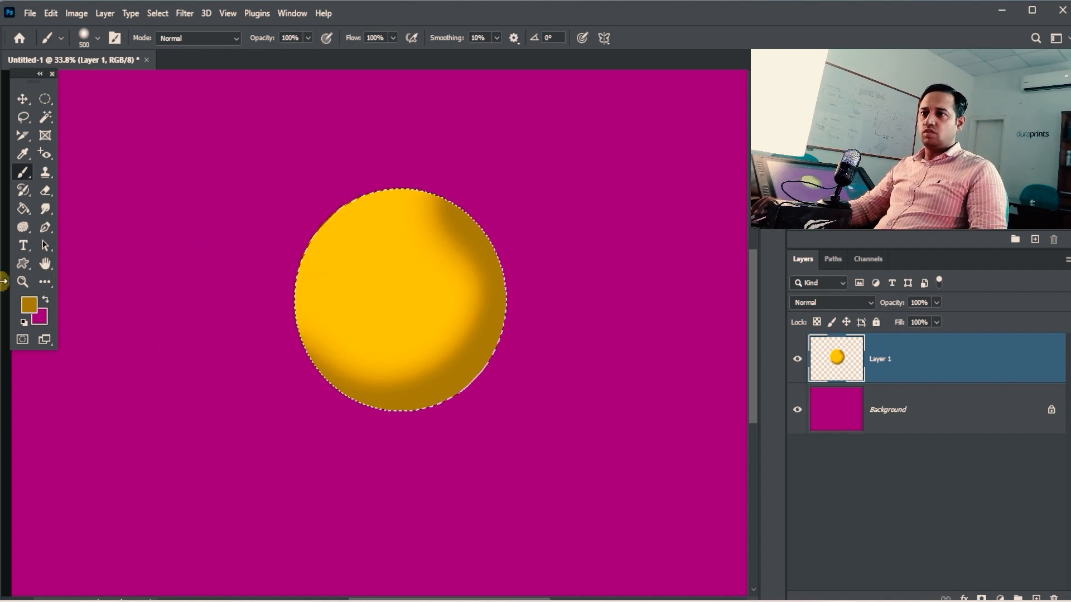
- Paint a highlight along the circle's upper and left edges in a pale yellow foreground color, and deselect the circle
click(29, 305)
click(509, 354)
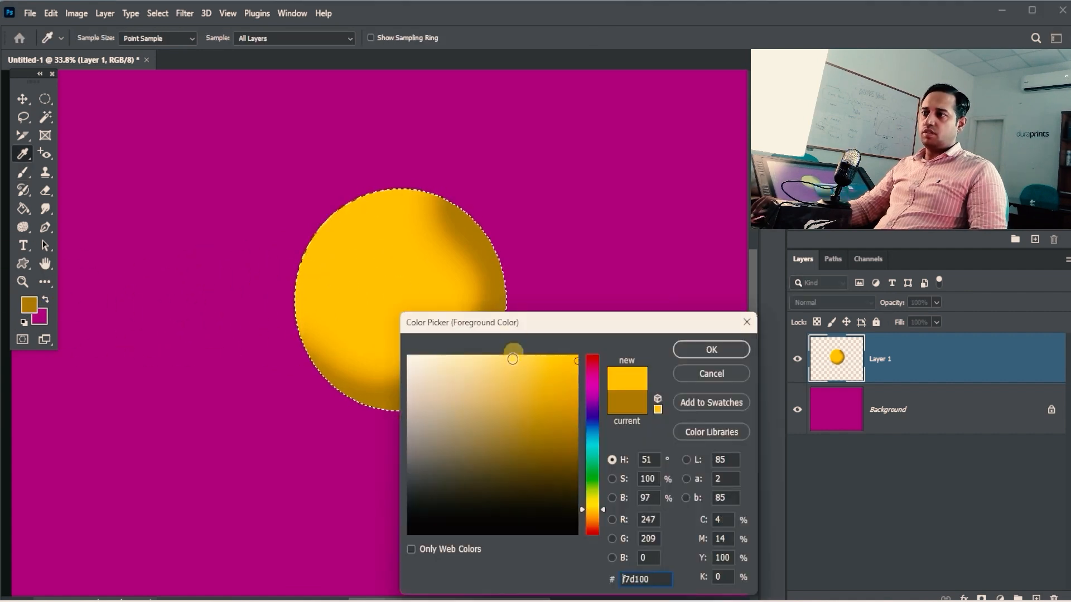
click(478, 348)
click(711, 350)
mouse_move(524, 194)
mouse_down()
mouse_move(411, 158)
mouse_move(315, 148)
mouse_up()
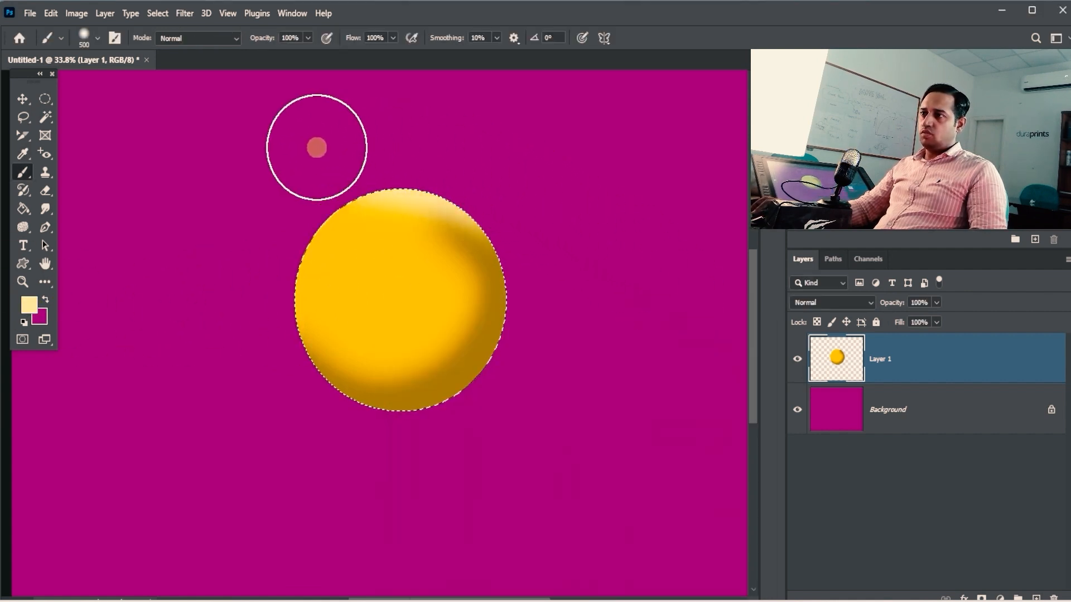
mouse_move(240, 317)
mouse_down()
mouse_move(256, 389)
mouse_move(257, 246)
mouse_move(287, 165)
mouse_move(258, 297)
mouse_move(306, 433)
mouse_up()
key(ctrl+d)
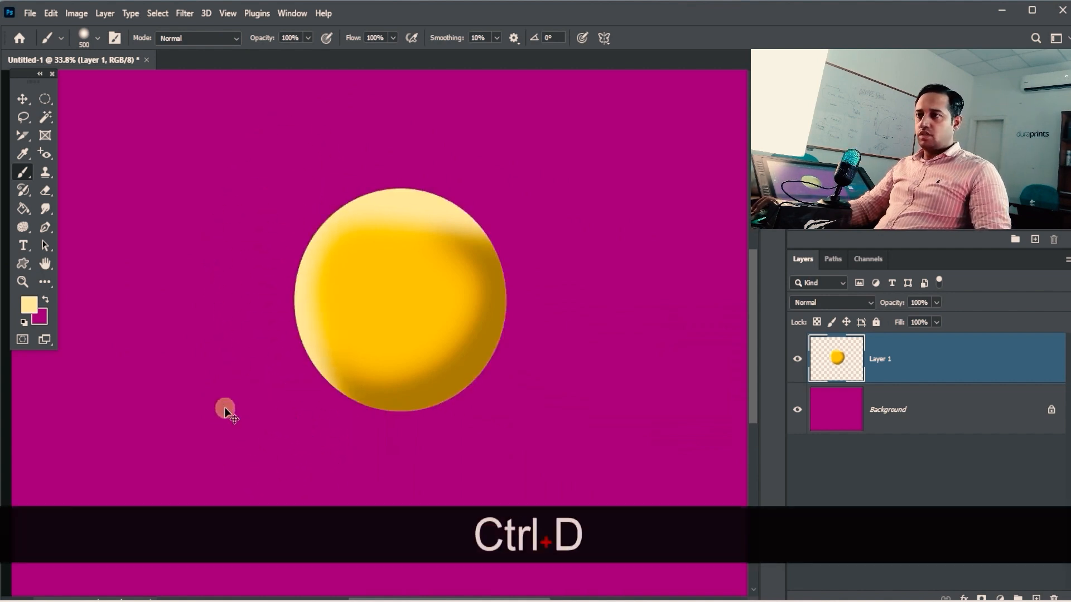
- Delete Layer 1 containing the shaded yellow circle
drag(518, 393, 626, 386)
drag(432, 378, 500, 373)
drag(499, 373, 453, 298)
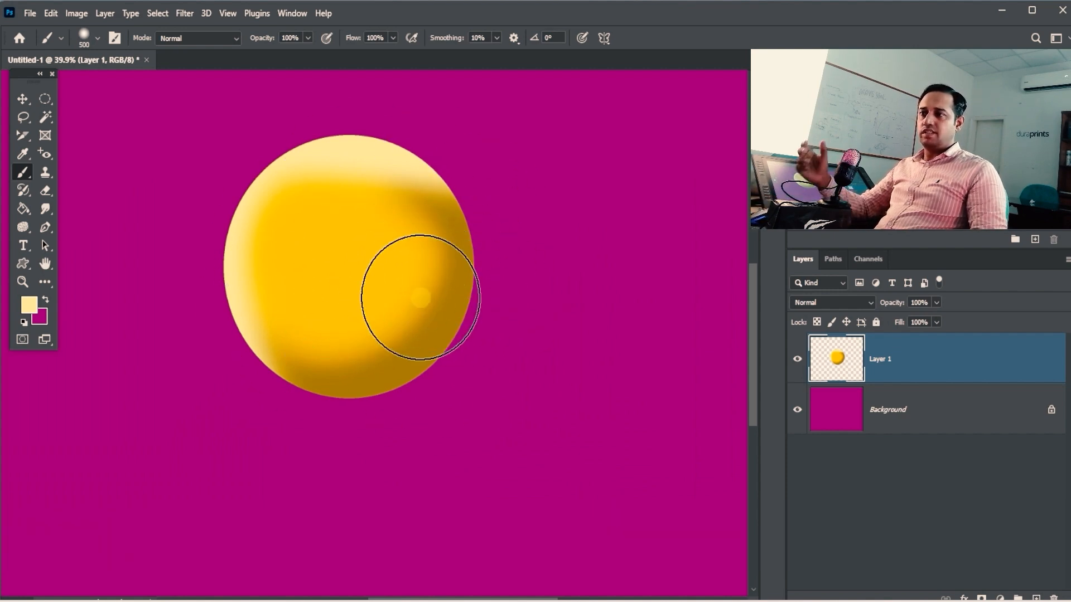
key(Delete)
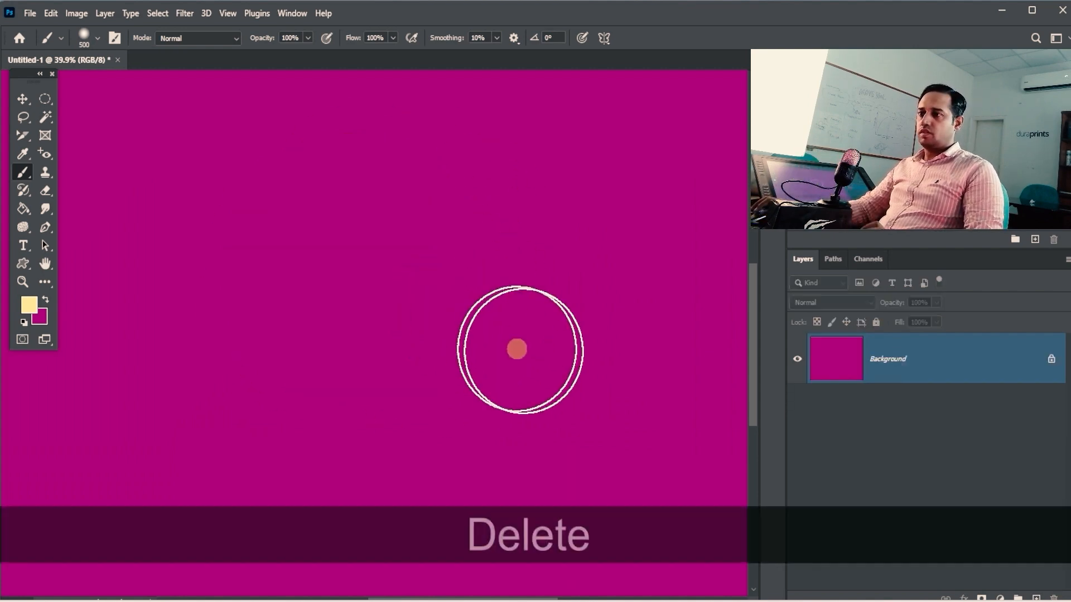
- Reduce the brush to 90 px and paint a freehand wavy green stroke across the upper part of an empty layer
key(bracketleft)
key(bracketleft)
key(bracketleft)
key(bracketleft)
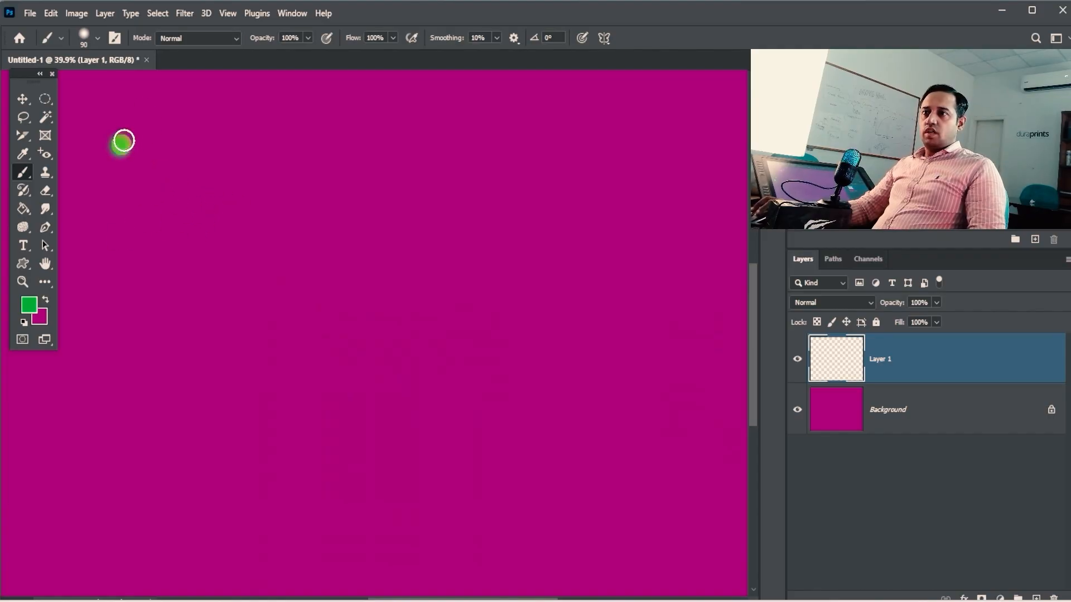
mouse_move(124, 141)
mouse_down()
mouse_move(389, 165)
mouse_move(577, 162)
mouse_up()
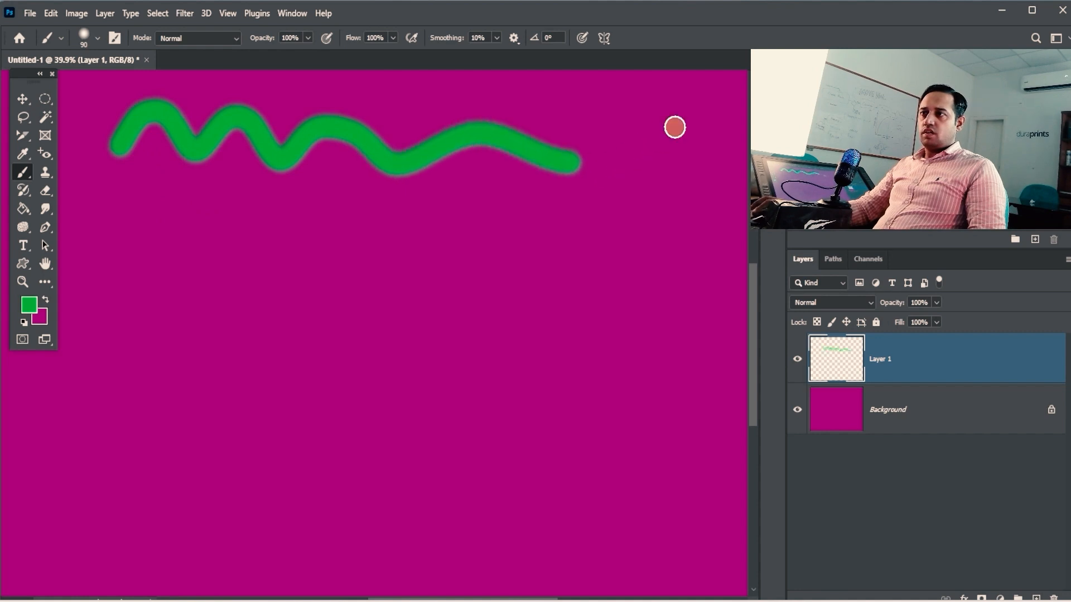
- Paint a chain of straight green vertical strokes joined by diagonal segments below the beginning of the wavy stroke
shift+click(97, 248)
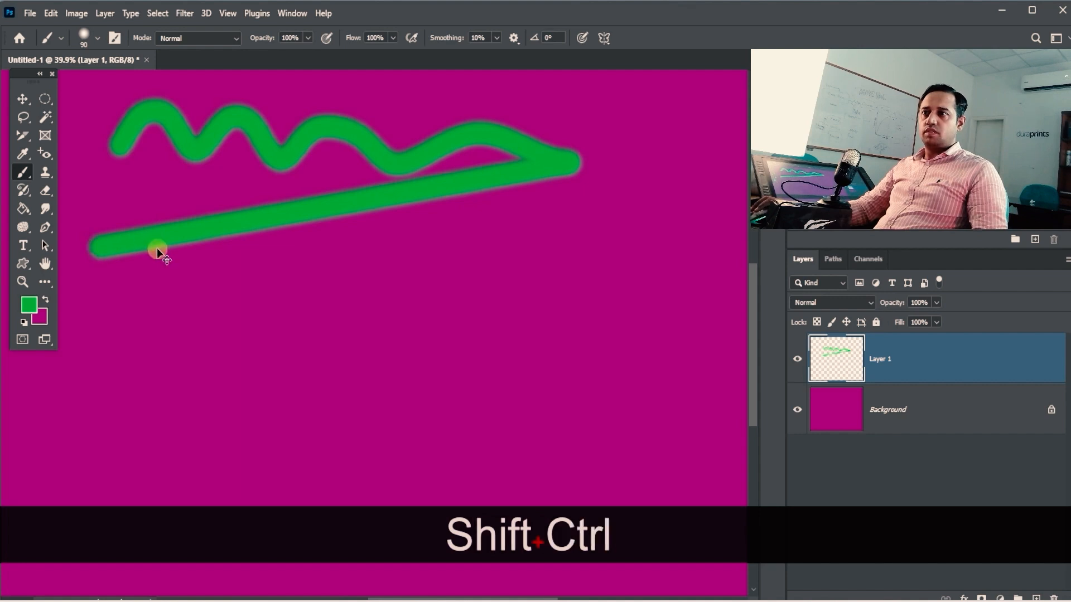
key(ctrl+shift+z)
click(104, 264)
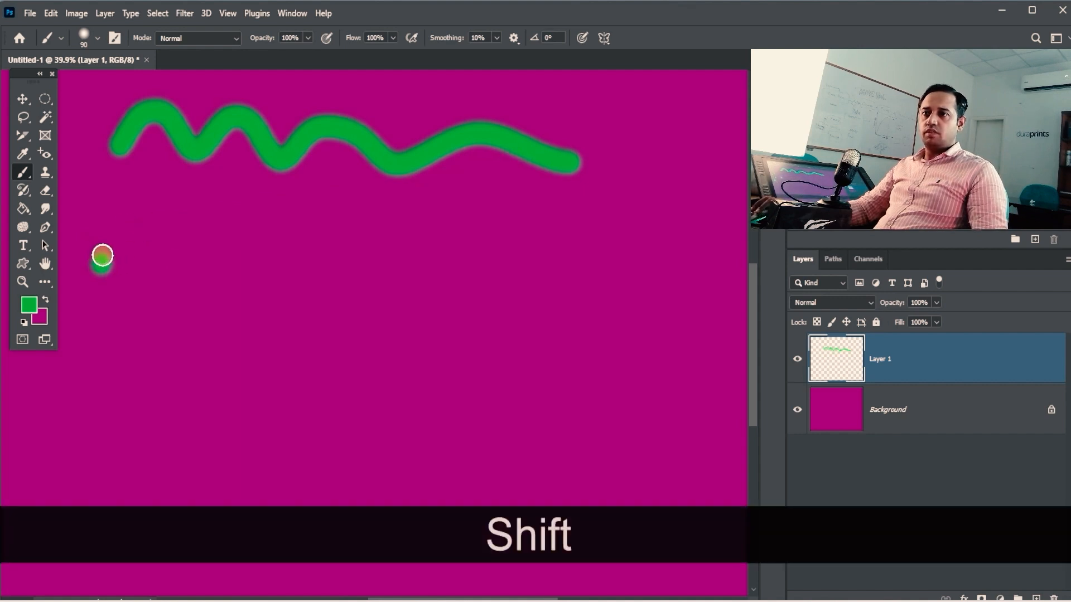
shift+click(107, 224)
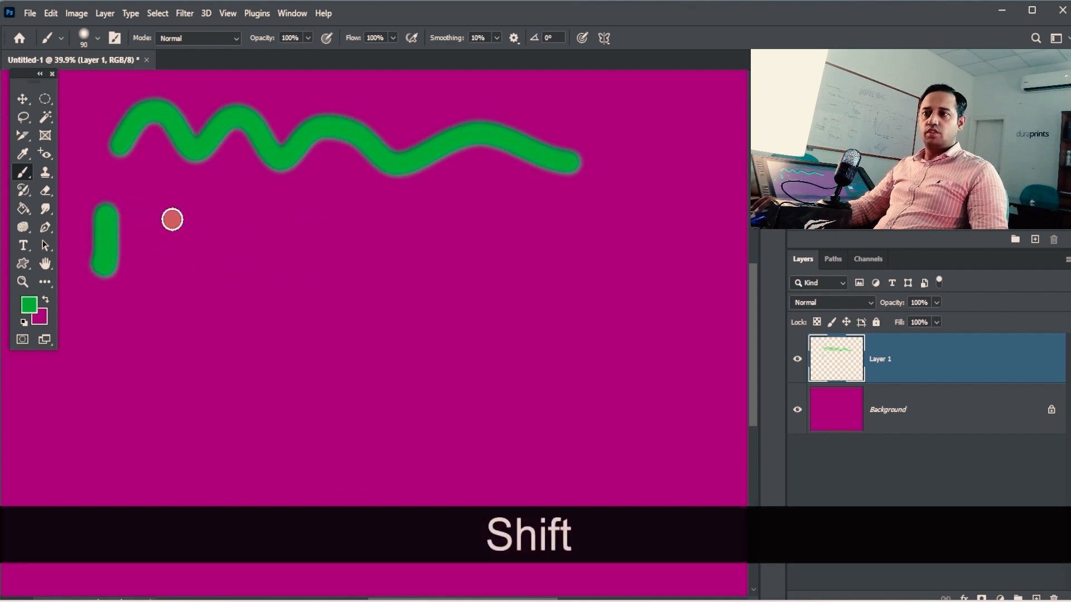
drag(172, 220, 202, 396)
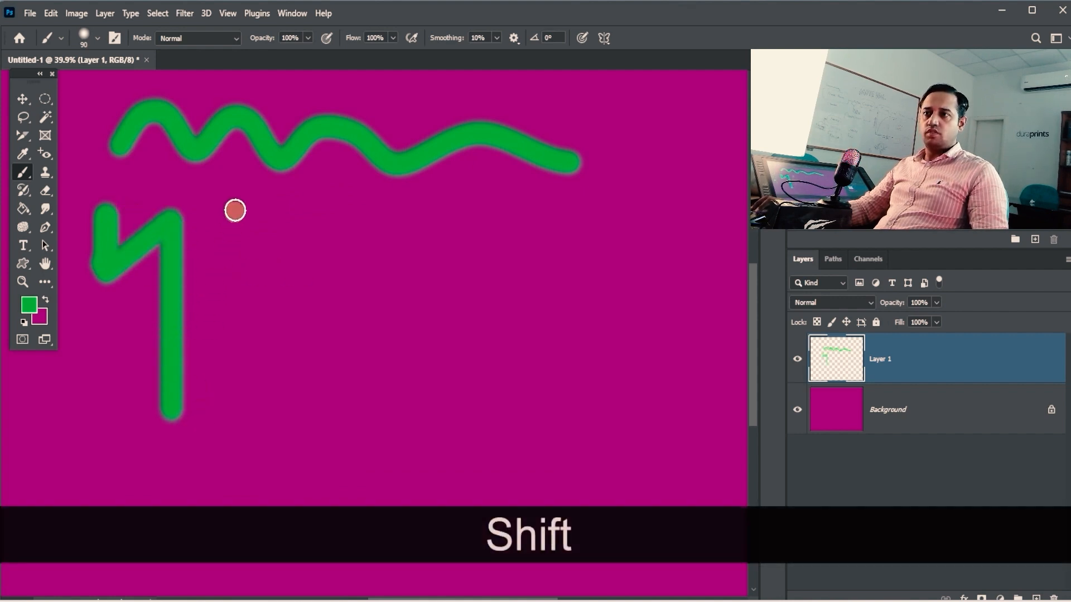
shift+click(235, 210)
drag(234, 210, 248, 414)
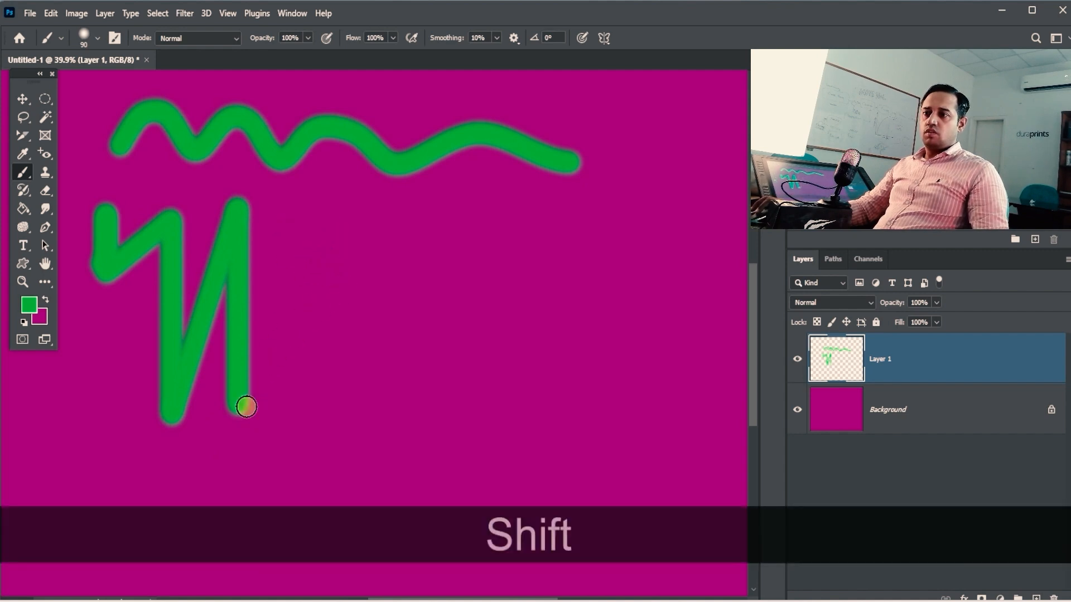
- Paint three straight horizontal green strokes beside the joined segments and one separate vertical stroke beyond their far ends
drag(246, 408, 434, 413)
drag(289, 275, 511, 276)
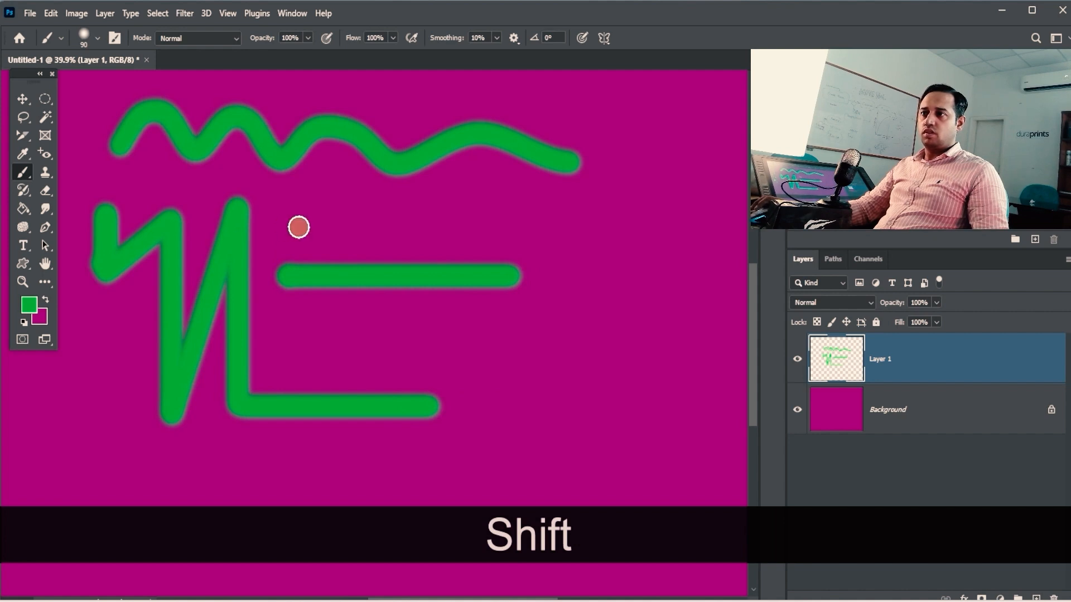
drag(299, 227, 559, 228)
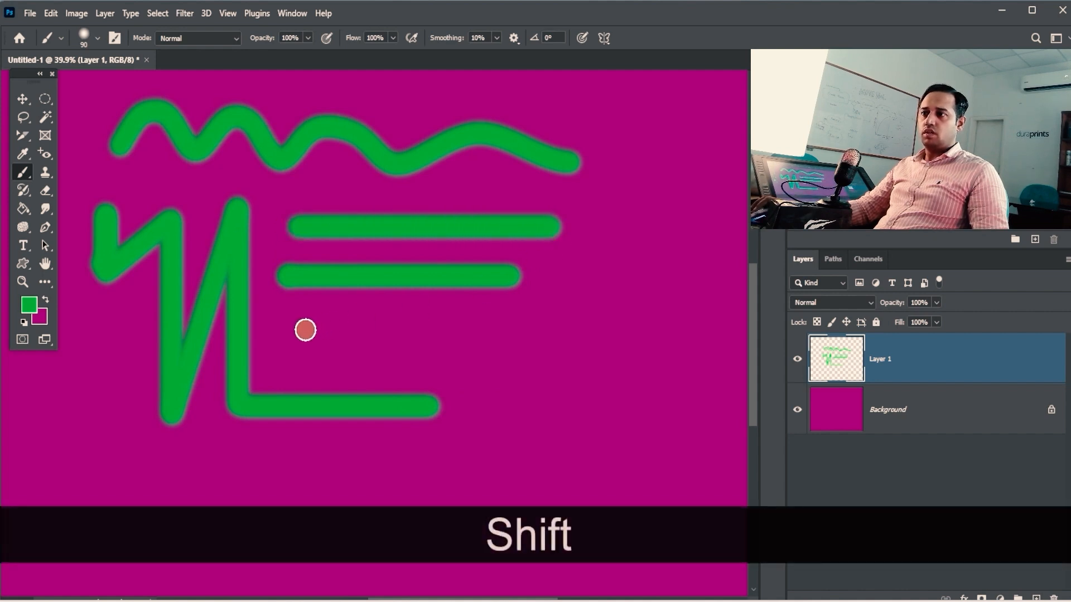
shift+click(582, 225)
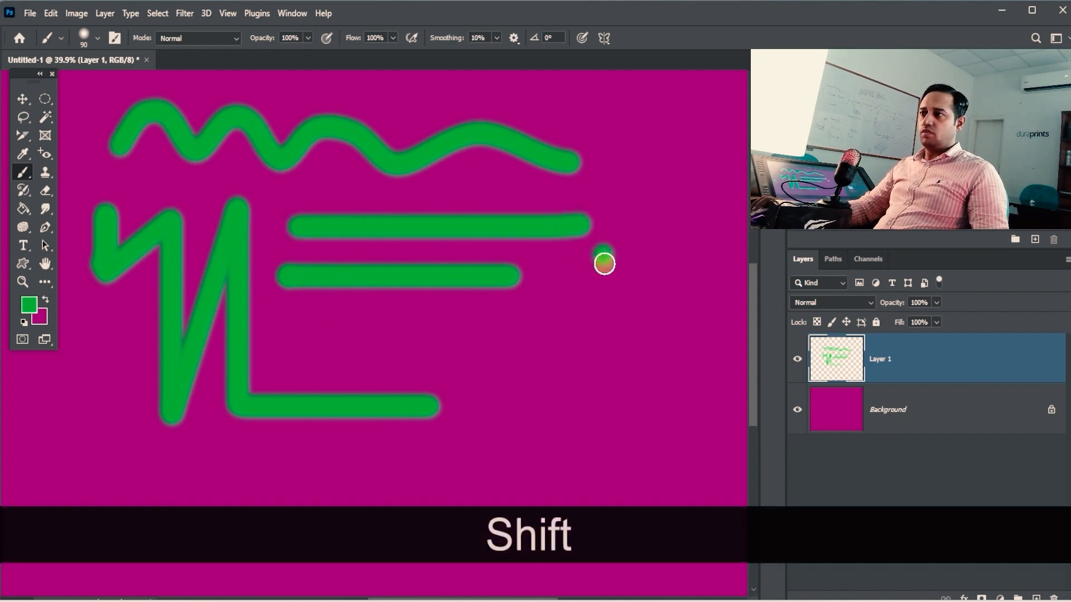
drag(605, 252, 608, 431)
- Paint a connected straight-line green zigzag across the lower canvas from edge to edge, and merge Layer 1 into the background
drag(481, 388, 507, 241)
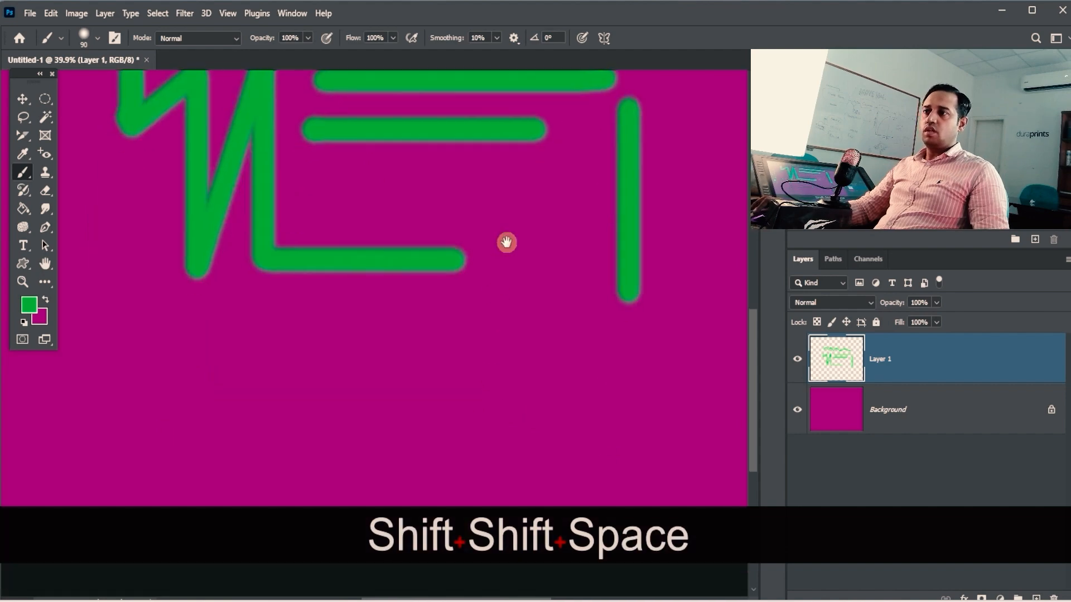
ctrl+alt+drag(481, 304, 410, 296)
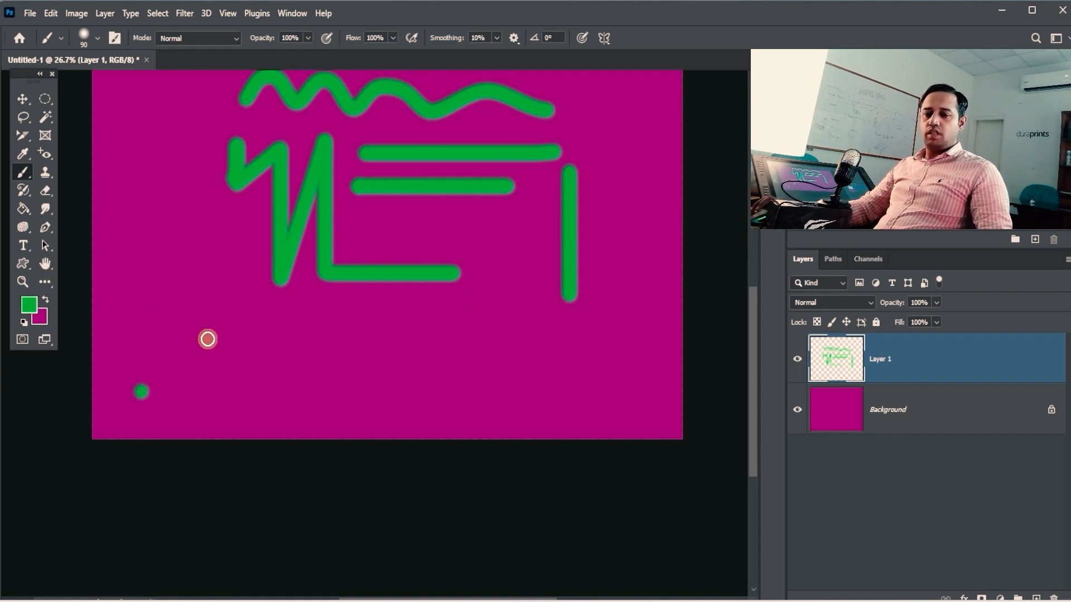
shift+click(196, 317)
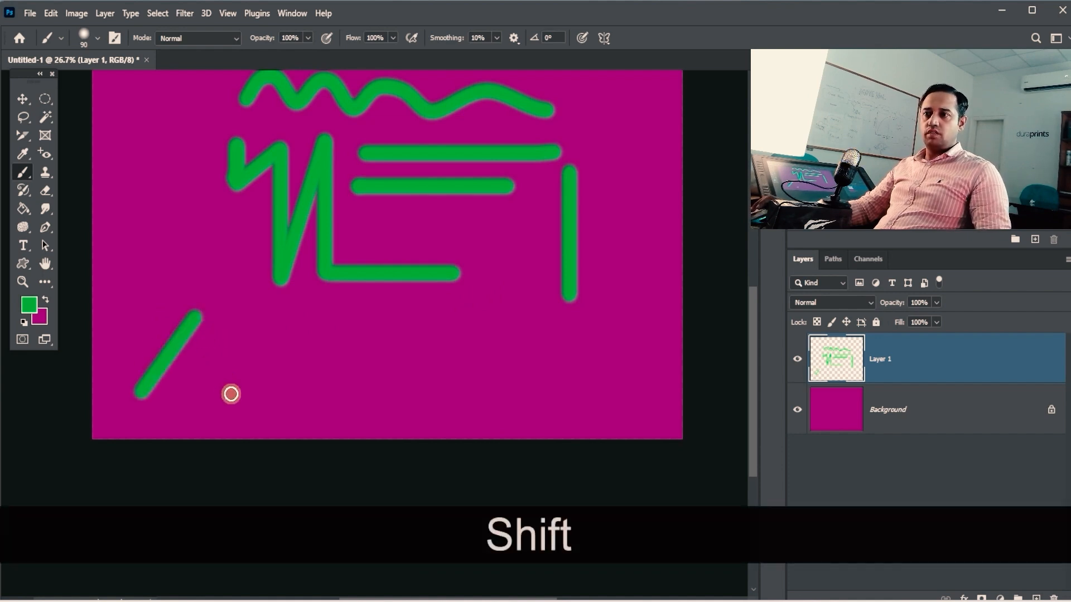
shift+click(231, 394)
shift+click(293, 316)
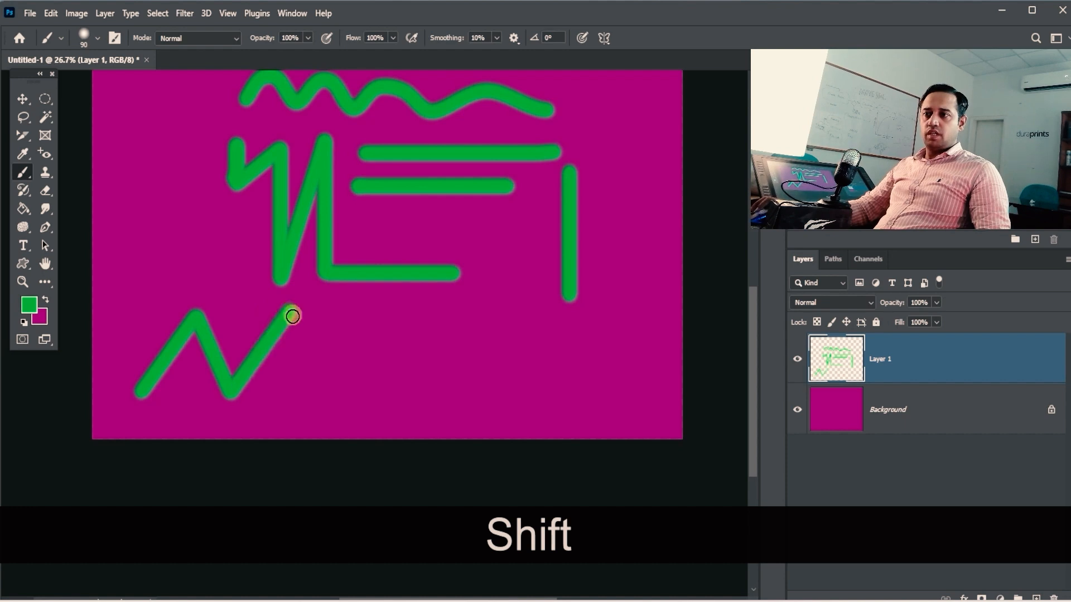
shift+click(342, 390)
shift+click(402, 301)
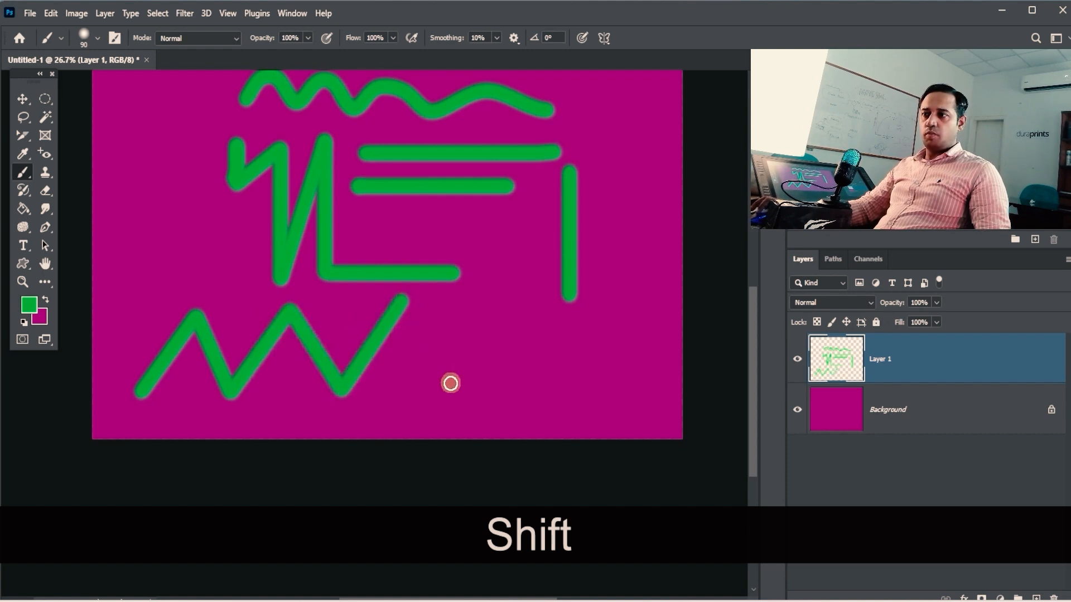
shift+click(450, 383)
shift+click(522, 298)
shift+click(578, 386)
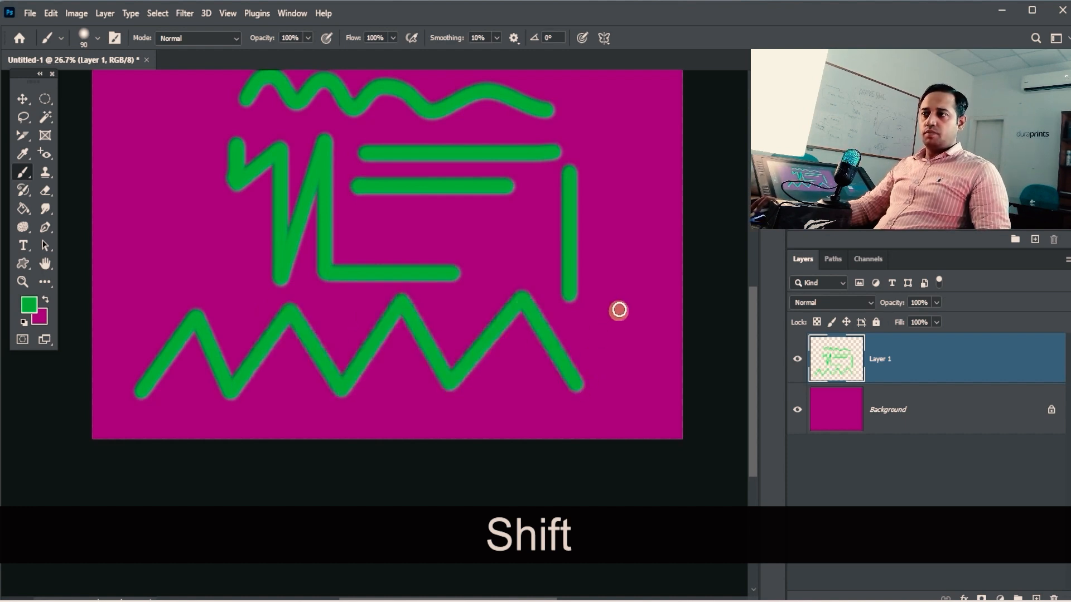
shift+click(641, 294)
shift+click(676, 363)
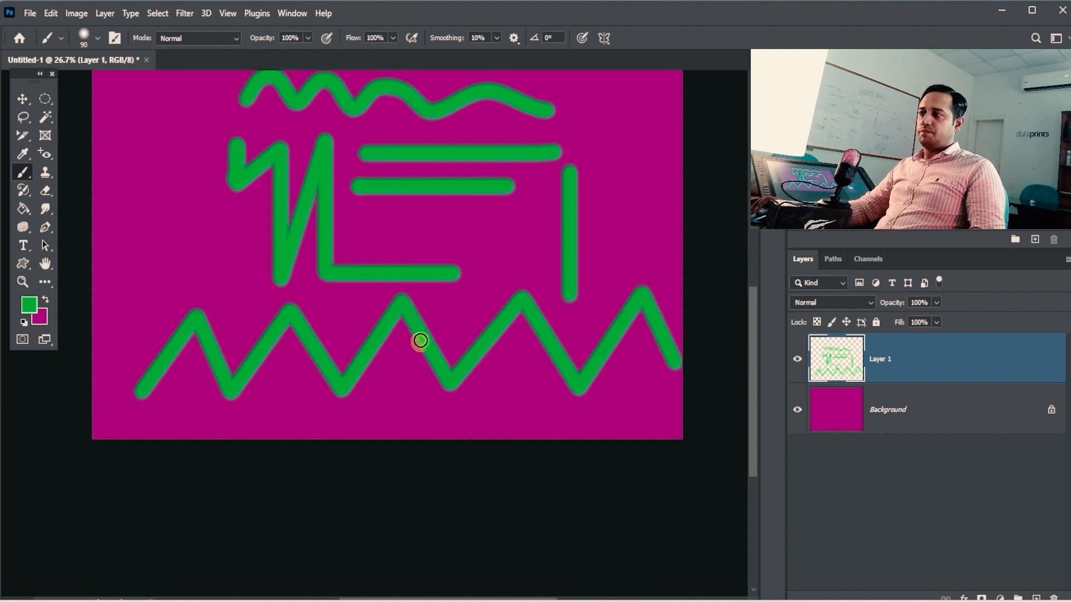
key(ctrl+e)
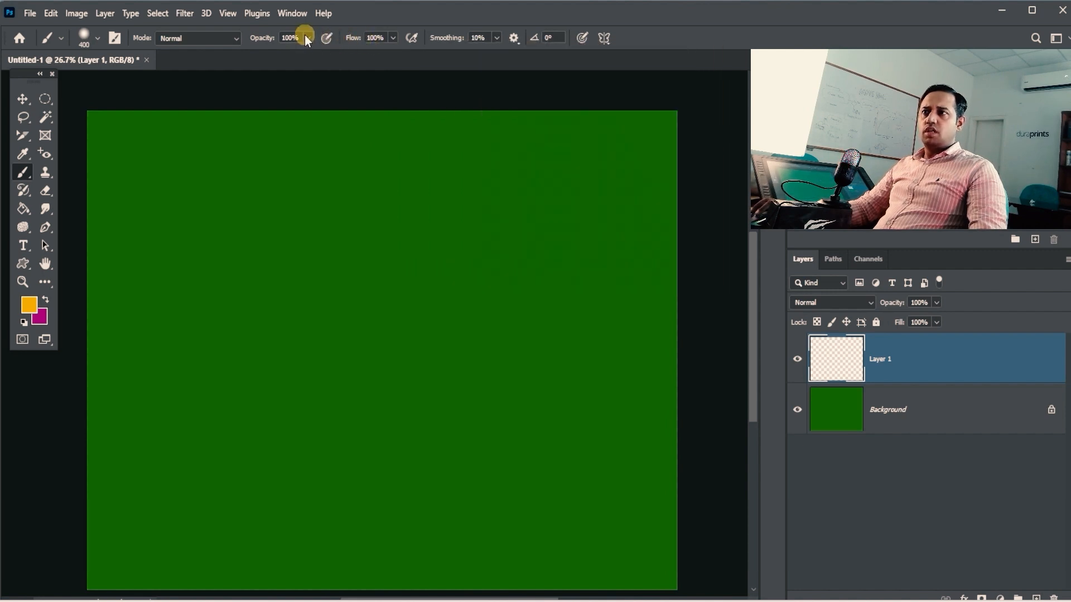
- Try lowering the brush opacity to 38% and 1%, and restore it to 100%
click(306, 38)
click(270, 53)
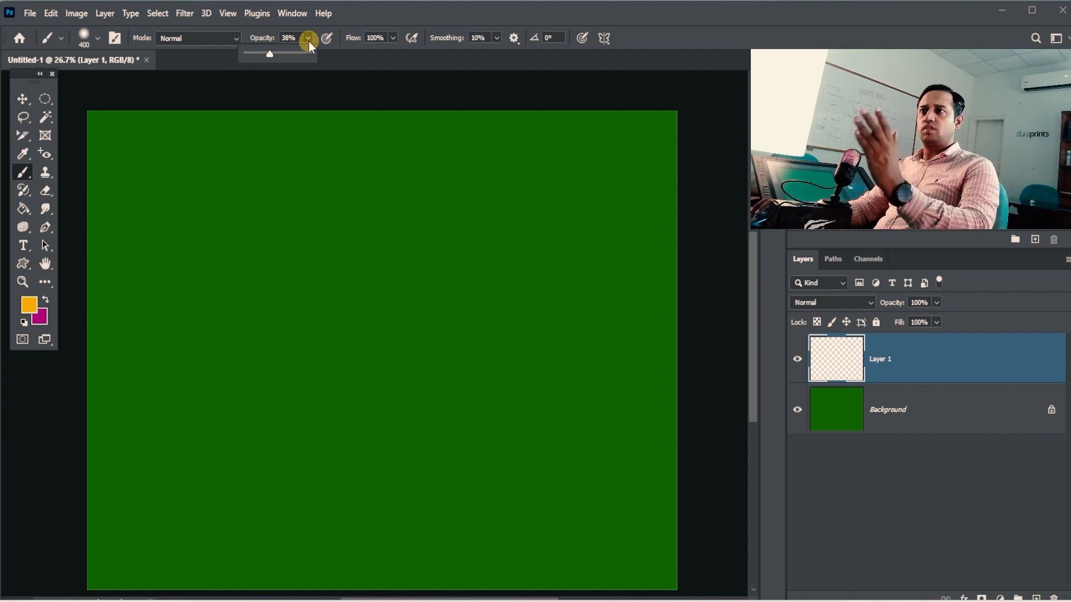
click(364, 11)
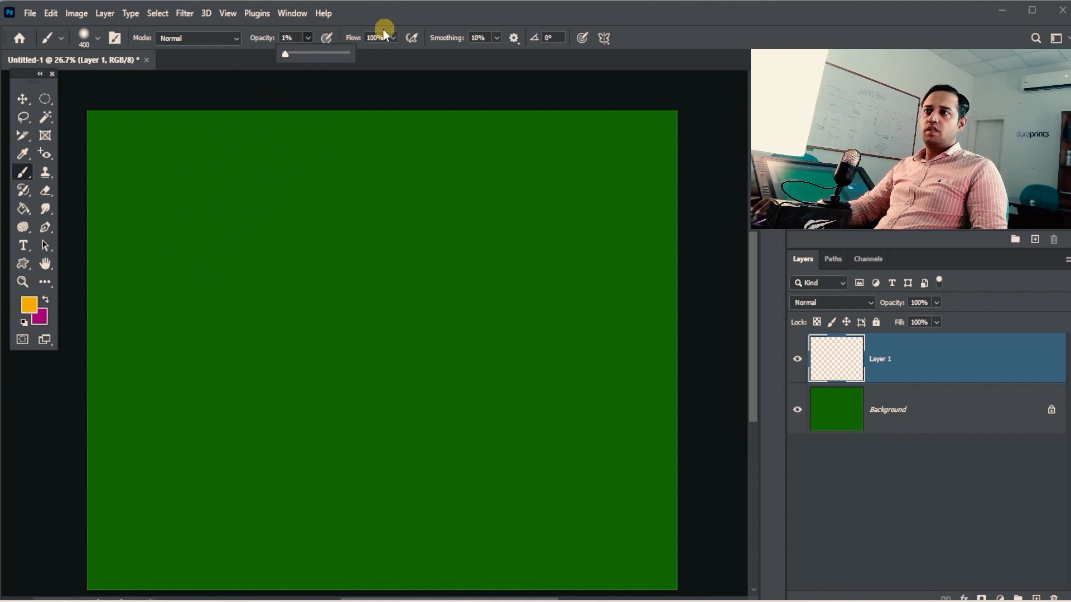
click(404, 19)
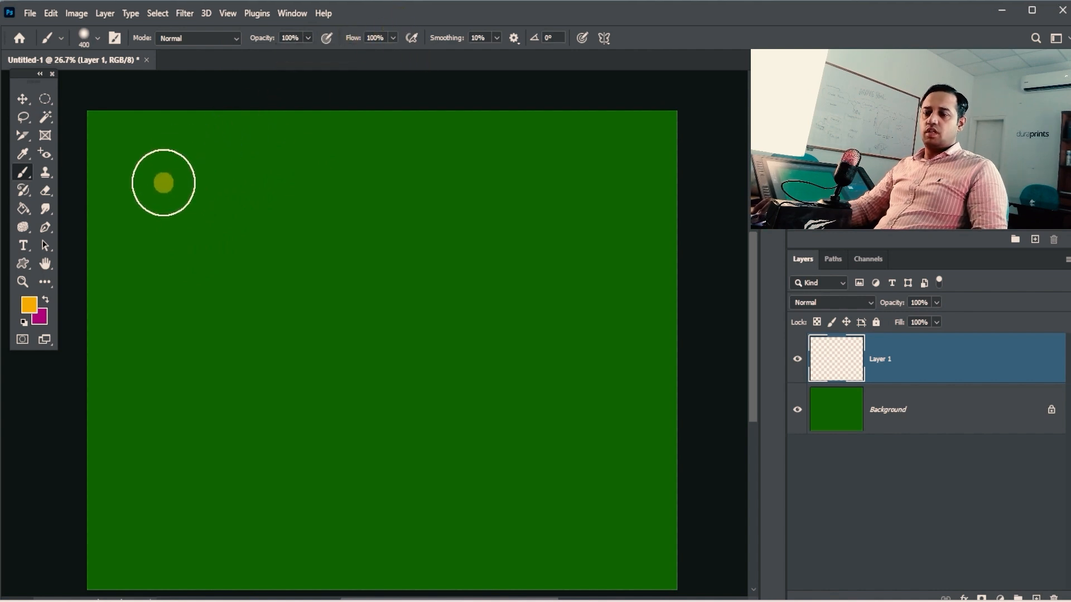
- Resize the brush to 300 px and paint a straight horizontal orange stroke at 100% opacity near the top of the green canvas
key(bracketleft)
key(bracketleft)
key(bracketleft)
key(bracketright)
key(bracketright)
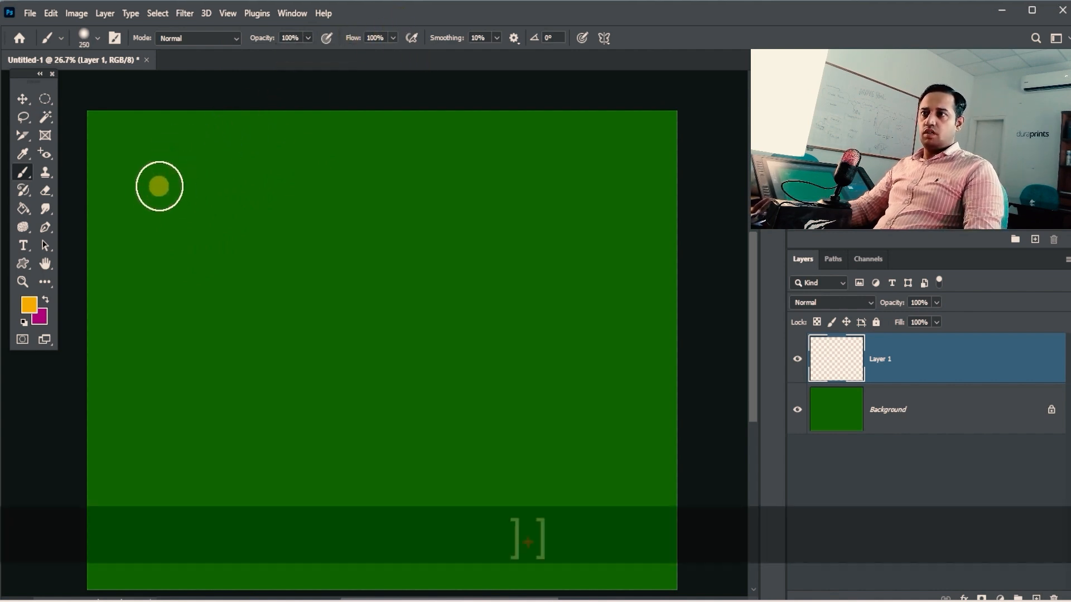
click(153, 166)
shift+click(561, 162)
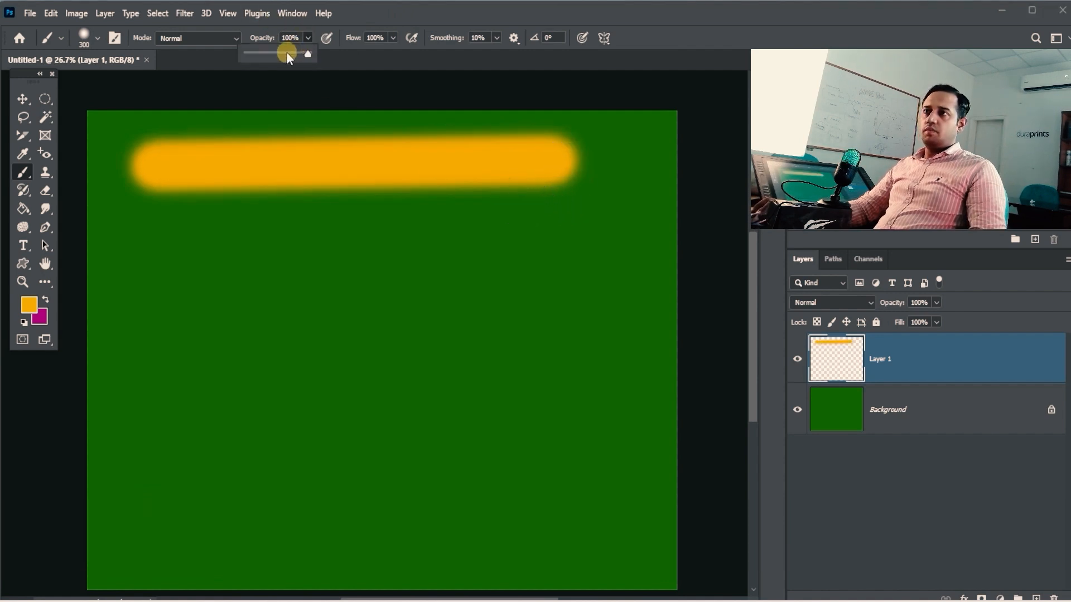
- Paint two more straight orange strokes below the first, one at 62% brush opacity and one at 30%
click(285, 53)
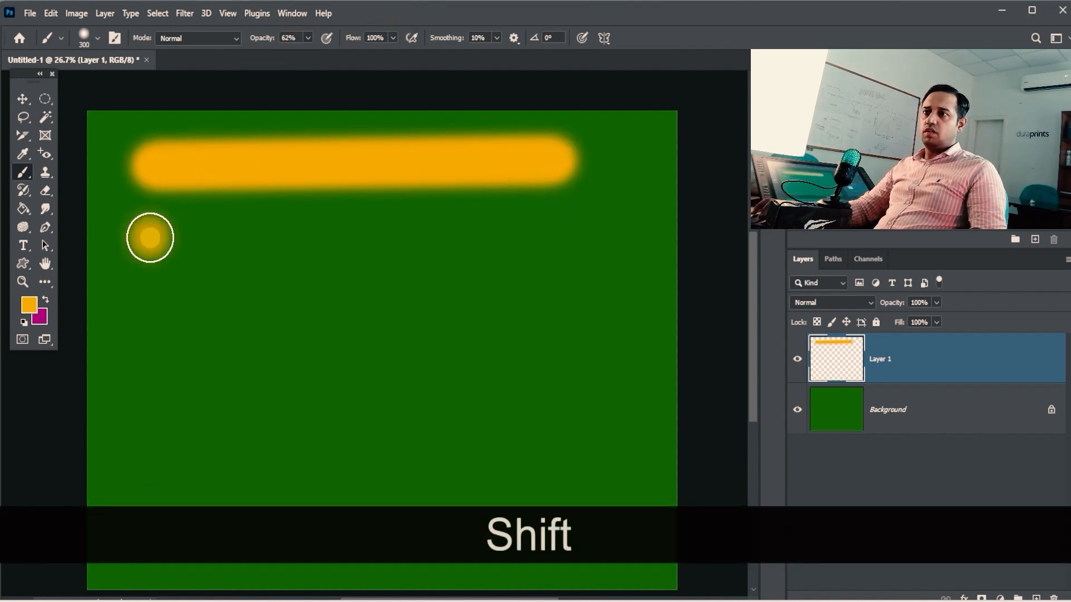
shift+click(549, 232)
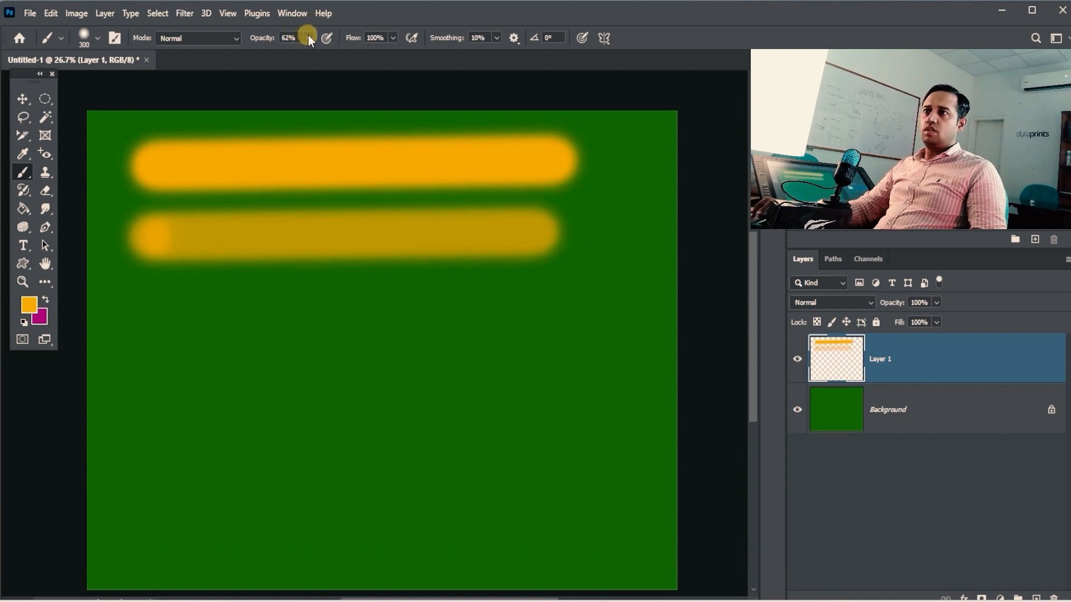
click(396, 12)
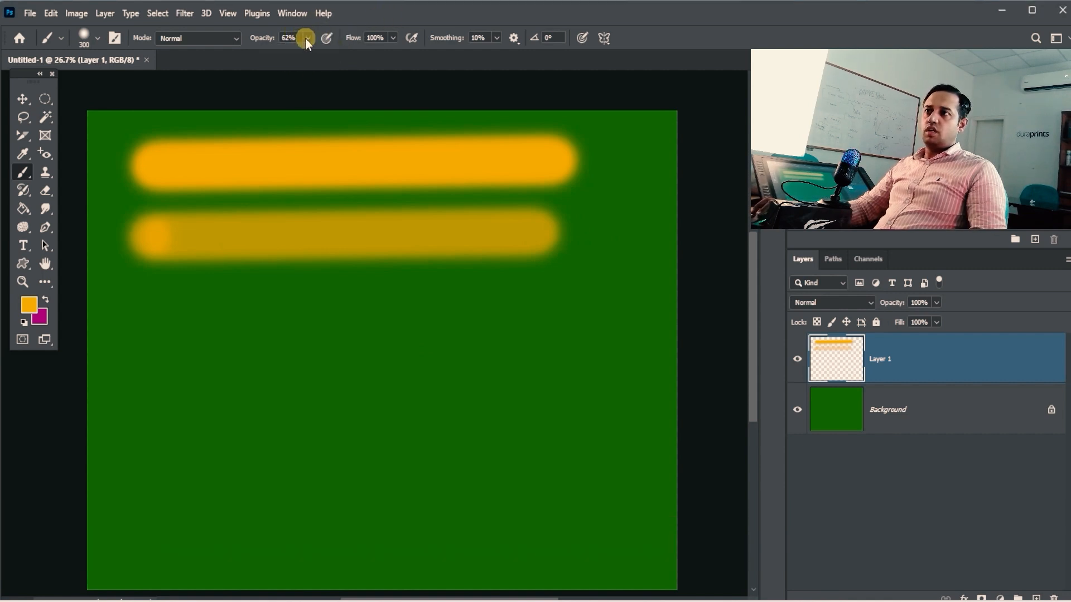
key(3)
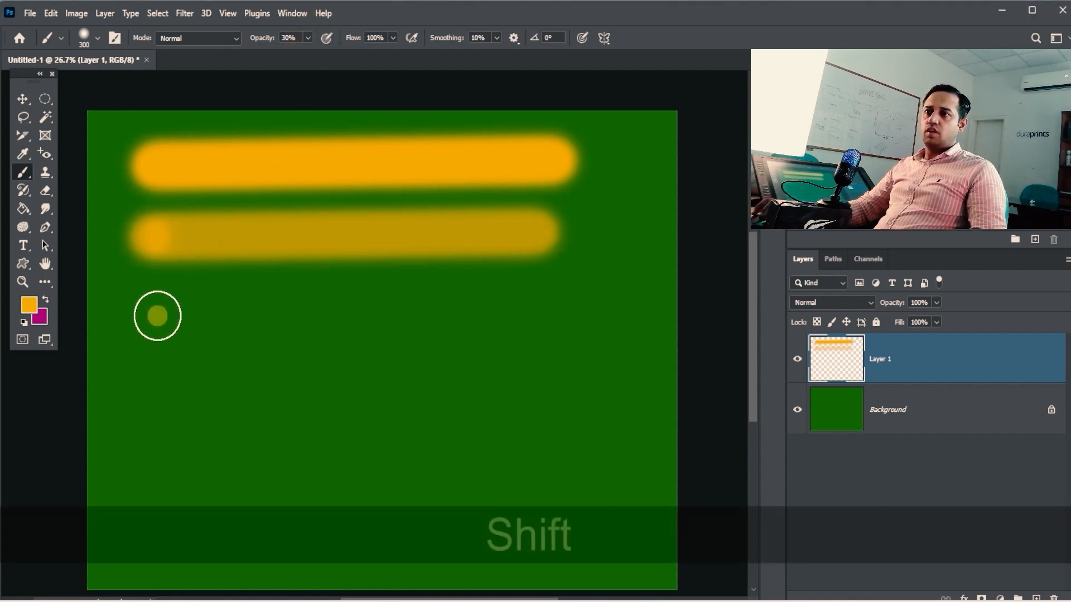
shift+click(527, 315)
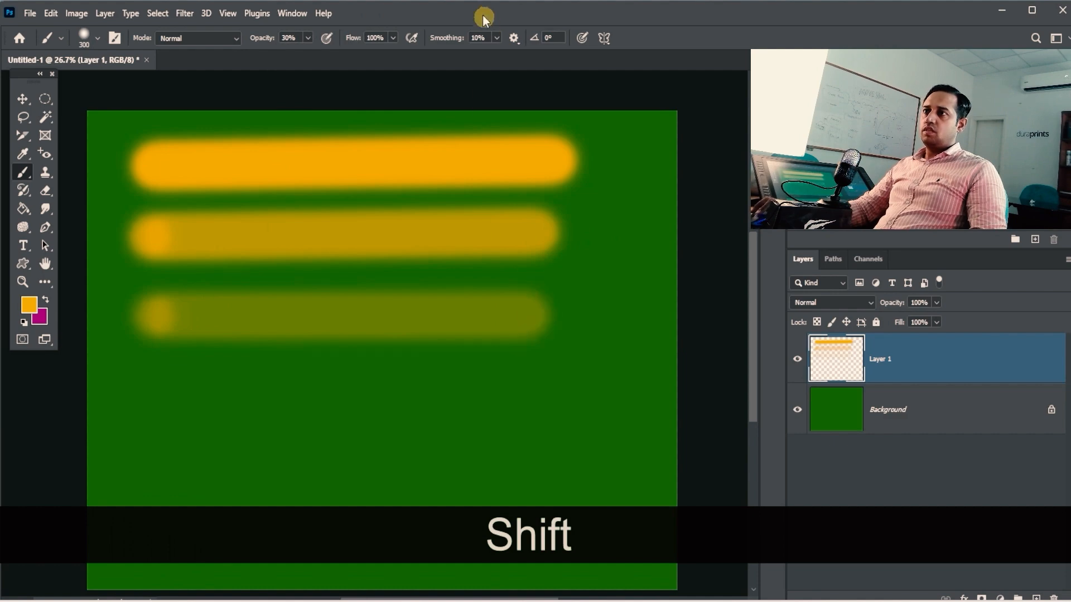
- Set the brush opacity to 1% and paint a straight horizontal orange stroke below the 30% one
click(307, 37)
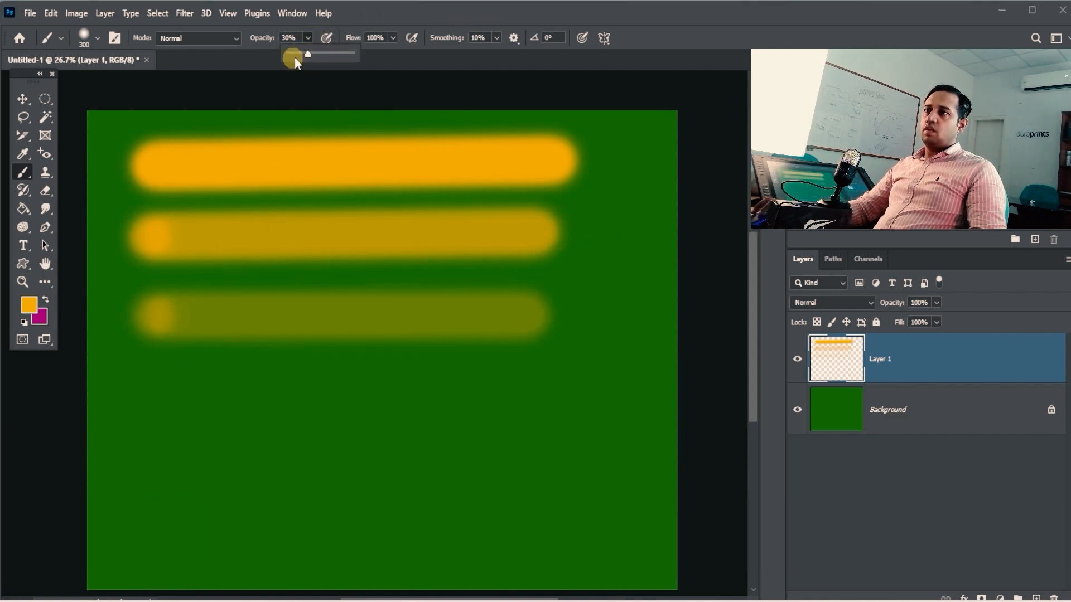
click(175, 390)
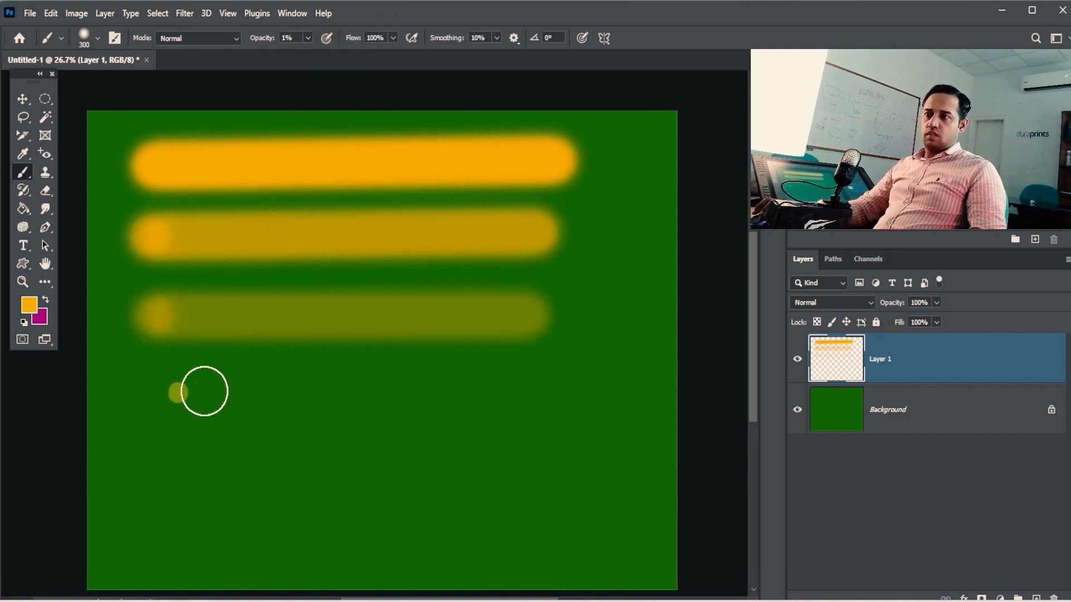
shift+click(510, 386)
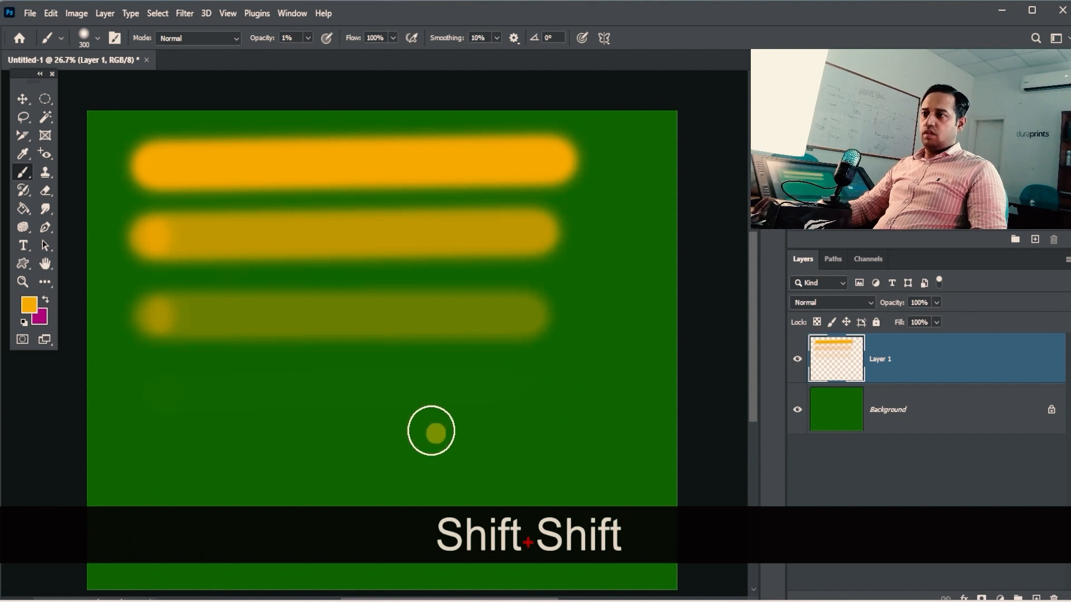
- Set the brush opacity to 9% and paint a straight horizontal orange stroke below the 1% one
key(ctrl+space)
drag(419, 410, 501, 348)
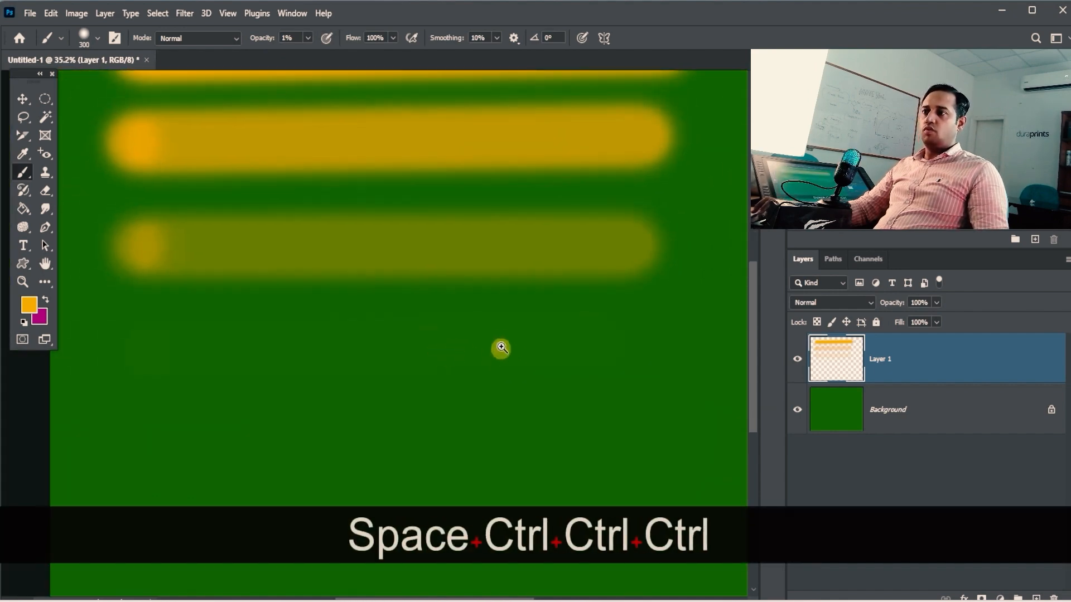
click(307, 38)
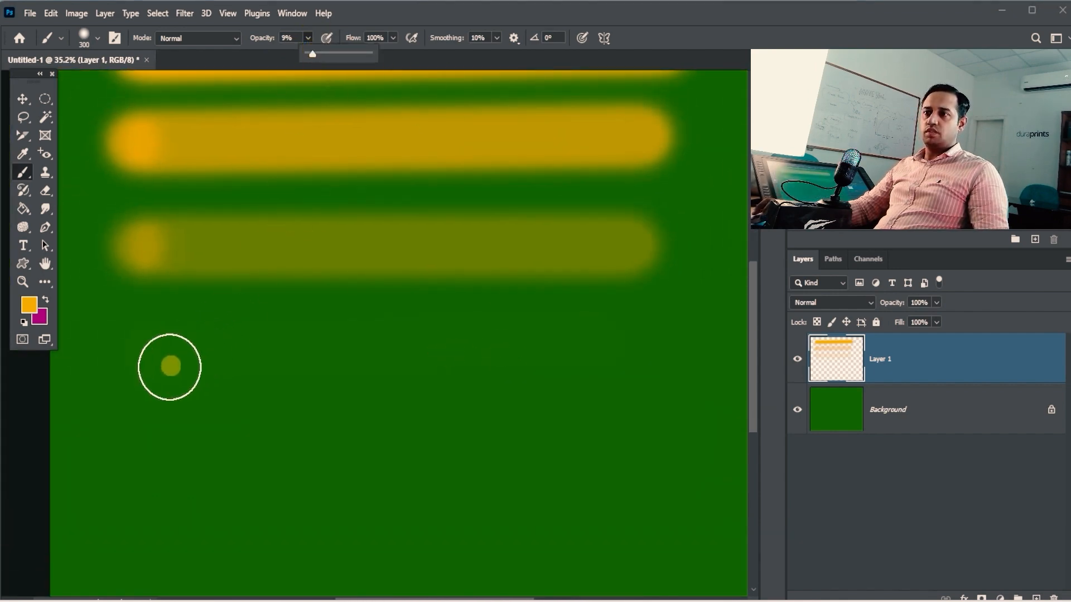
click(137, 412)
shift+click(639, 409)
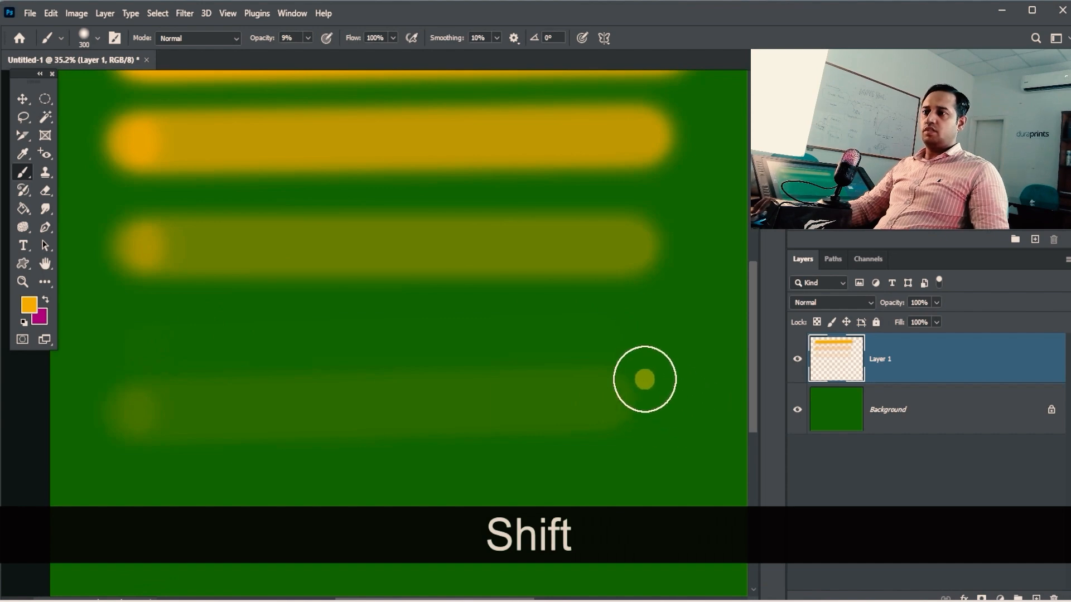
- Hide the Background layer and compare the transparency of the orange strokes painted at different opacities
drag(642, 378, 548, 229)
drag(431, 234, 452, 217)
mouse_move(421, 159)
mouse_down()
mouse_move(461, 163)
mouse_move(505, 190)
mouse_up()
drag(502, 234, 467, 241)
click(796, 410)
drag(565, 249, 562, 313)
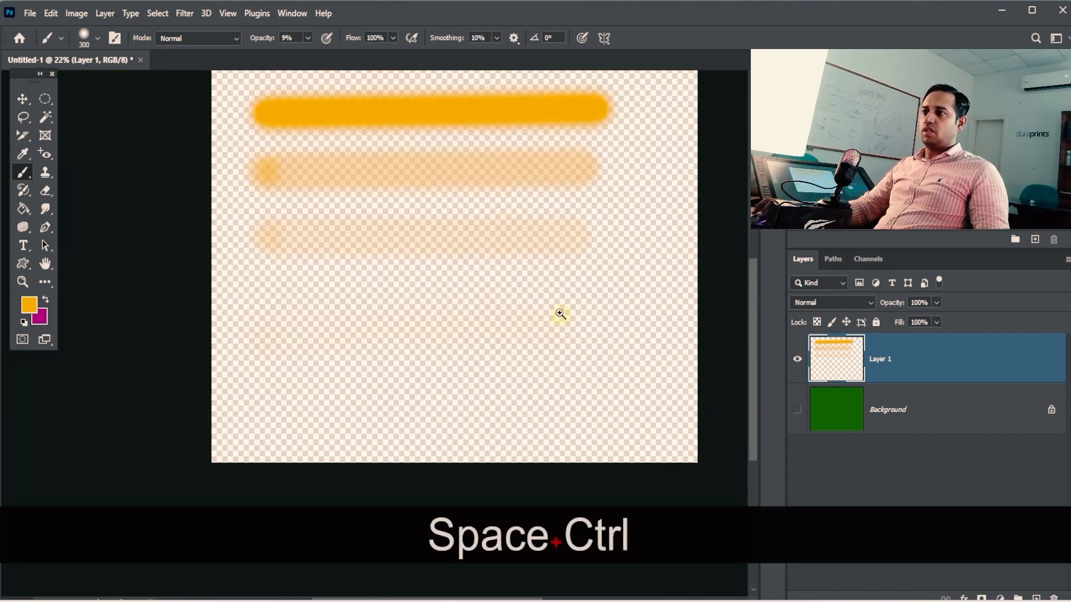
drag(447, 117, 497, 109)
drag(495, 93, 486, 185)
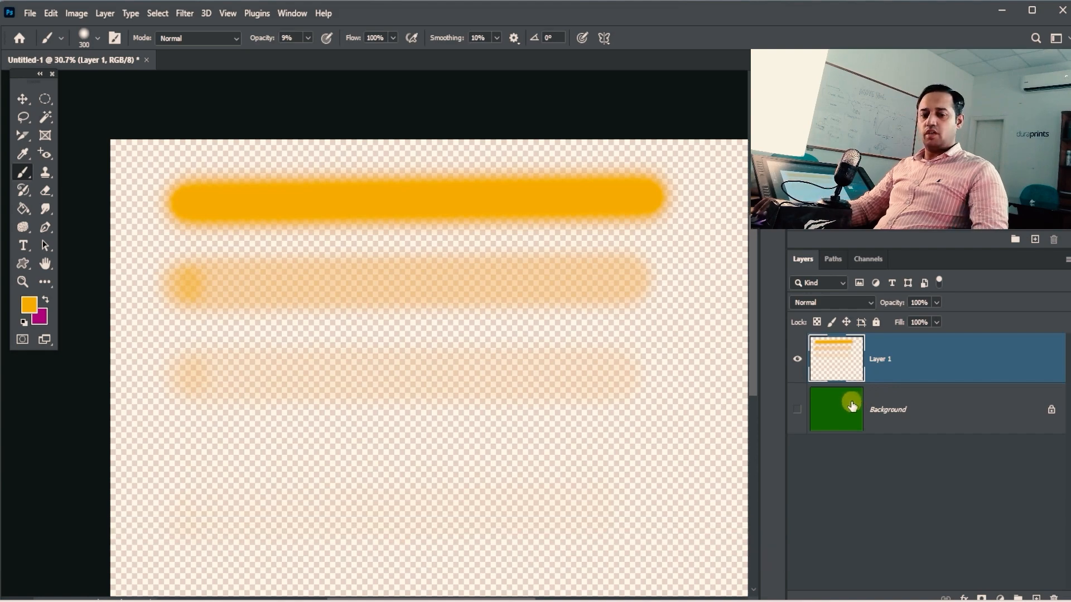
key(1)
key(1)
drag(506, 347, 487, 213)
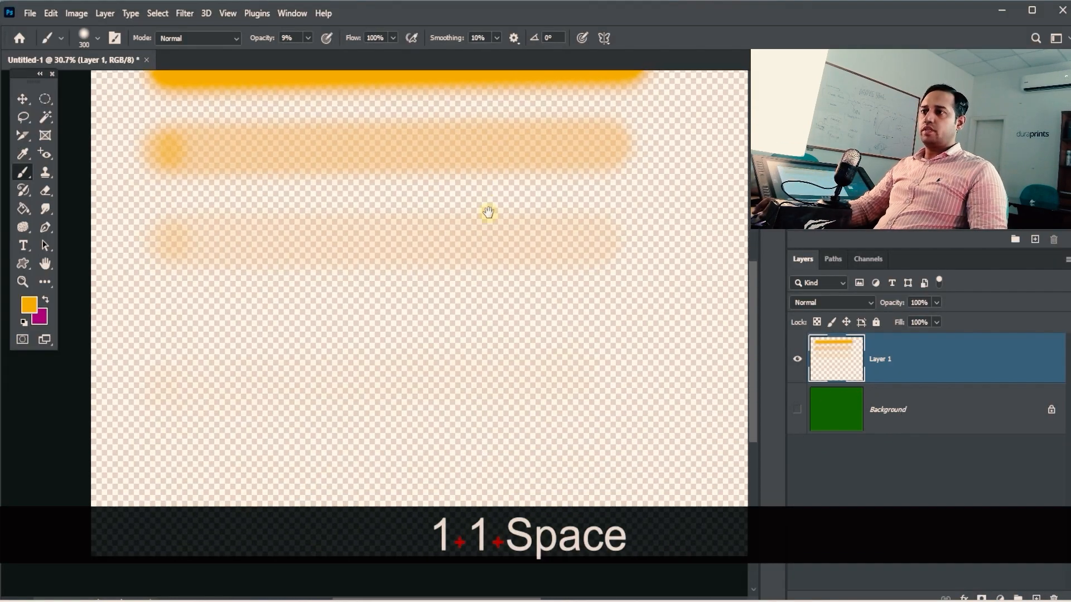
drag(443, 154, 527, 158)
drag(466, 124, 446, 81)
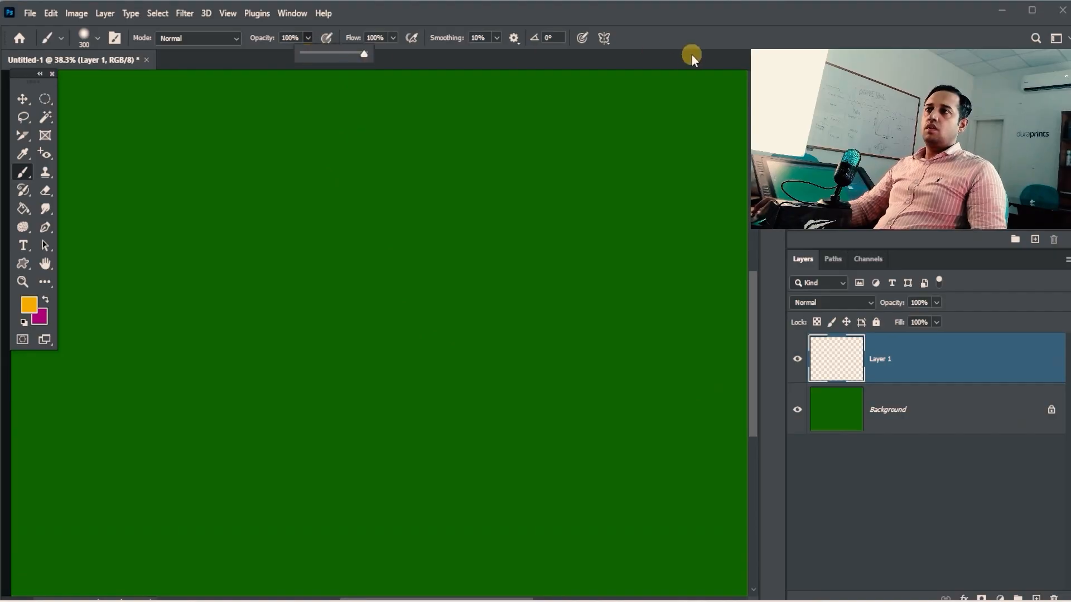
- Resize the brush to 175 px and paint two wavy orange strokes, the upper at 100% flow and the lower at 55%
click(469, 49)
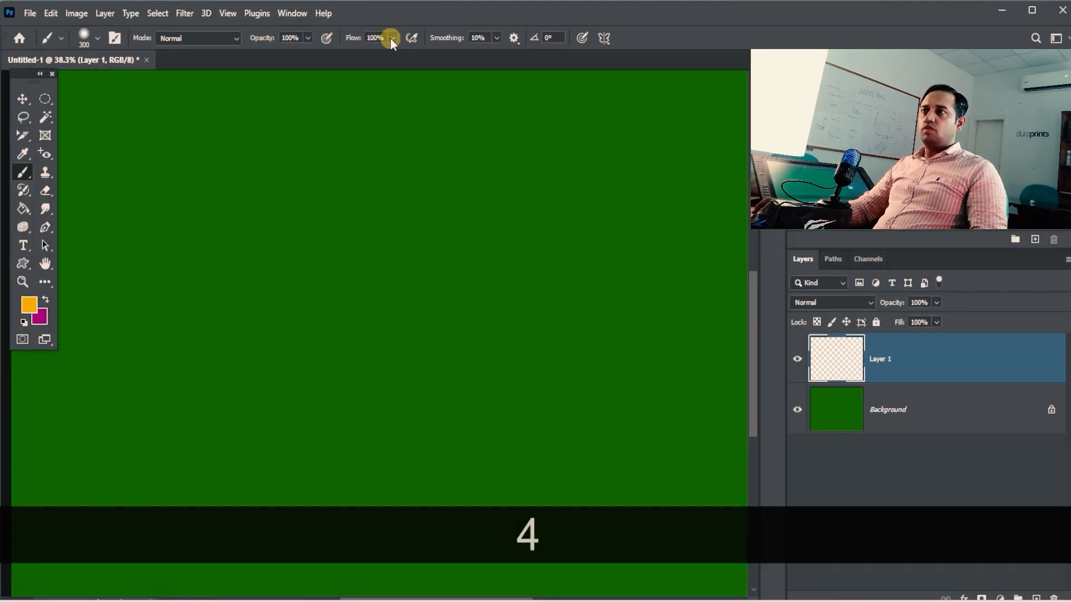
click(393, 37)
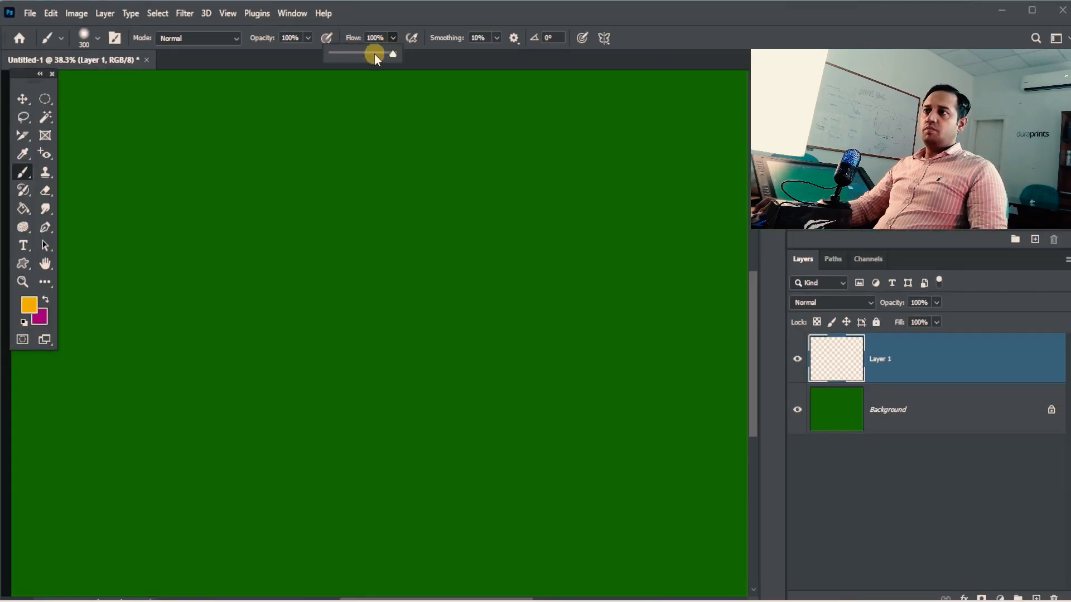
key(bracketleft)
key(bracketleft)
key(bracketleft)
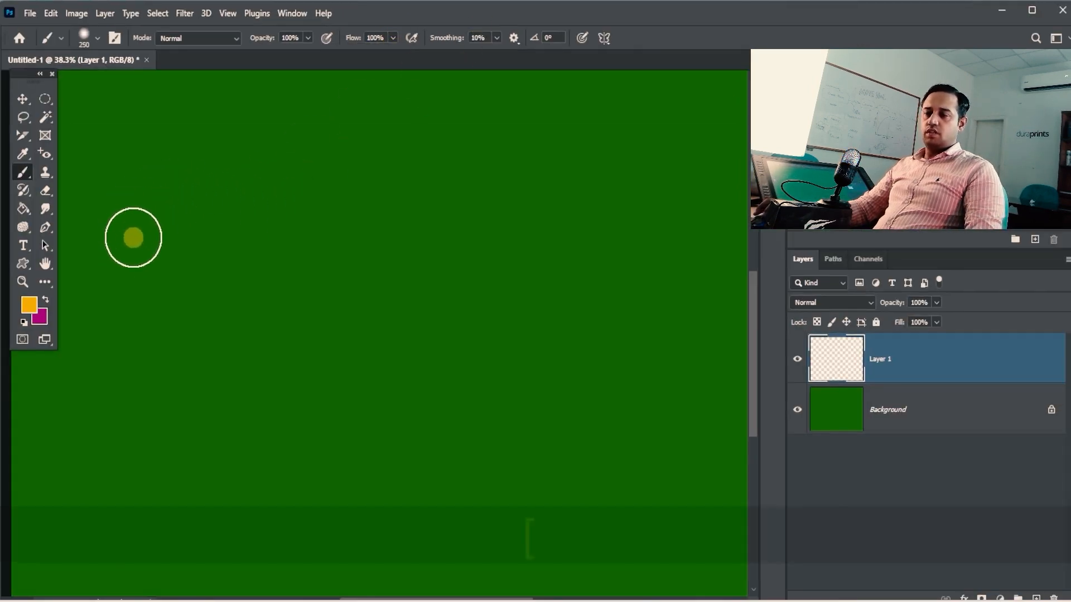
mouse_move(128, 256)
mouse_down()
mouse_move(141, 208)
mouse_move(210, 125)
mouse_move(246, 138)
mouse_move(274, 219)
mouse_move(354, 215)
mouse_move(449, 148)
mouse_move(524, 269)
mouse_move(612, 207)
mouse_move(697, 242)
mouse_up()
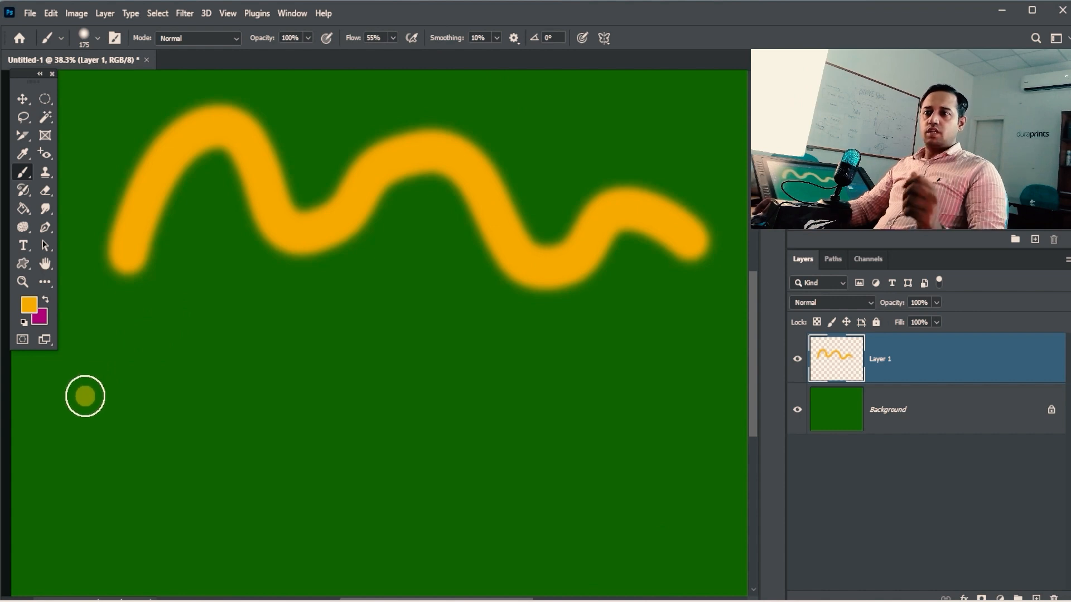
mouse_move(83, 392)
mouse_down()
mouse_move(127, 330)
mouse_move(220, 383)
mouse_move(315, 328)
mouse_move(413, 409)
mouse_move(513, 337)
mouse_move(635, 382)
mouse_move(742, 400)
mouse_up()
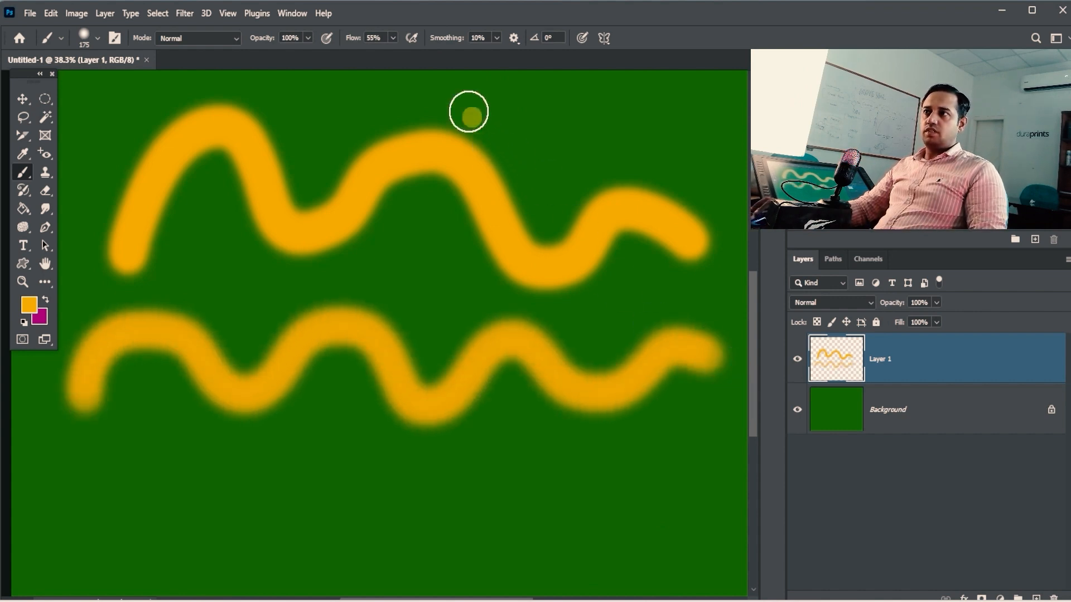
- Examine up close the edges and paint coverage of the 100% and 55% flow strokes
key(ctrl+space)
drag(308, 267, 364, 275)
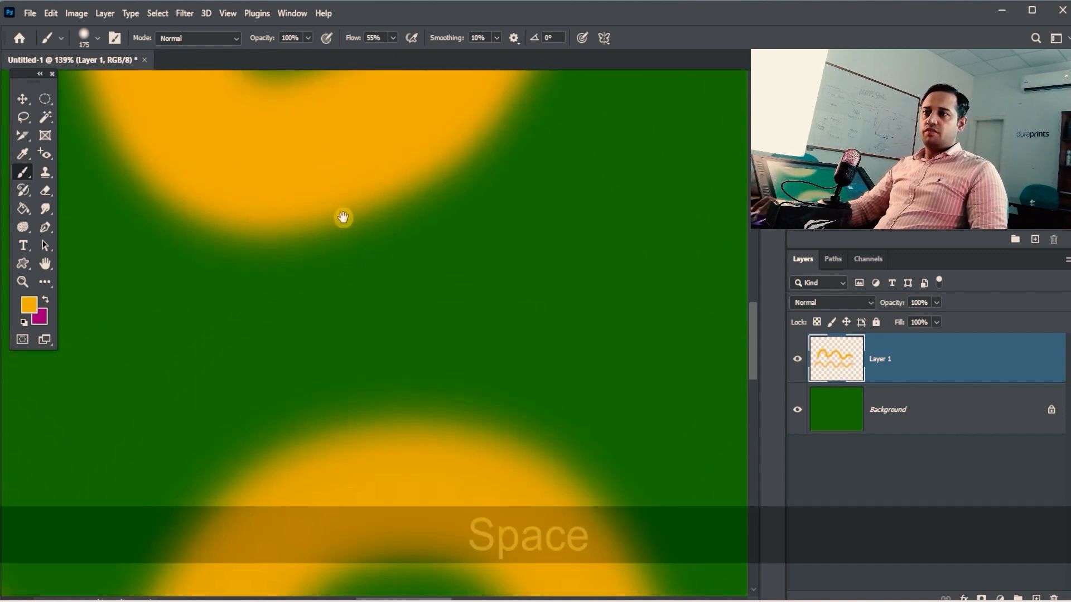
drag(294, 131, 339, 143)
drag(374, 260, 383, 107)
drag(429, 306, 440, 89)
drag(444, 270, 380, 272)
mouse_move(414, 131)
mouse_down()
mouse_move(456, 317)
mouse_move(464, 278)
mouse_move(495, 313)
mouse_move(447, 208)
mouse_up()
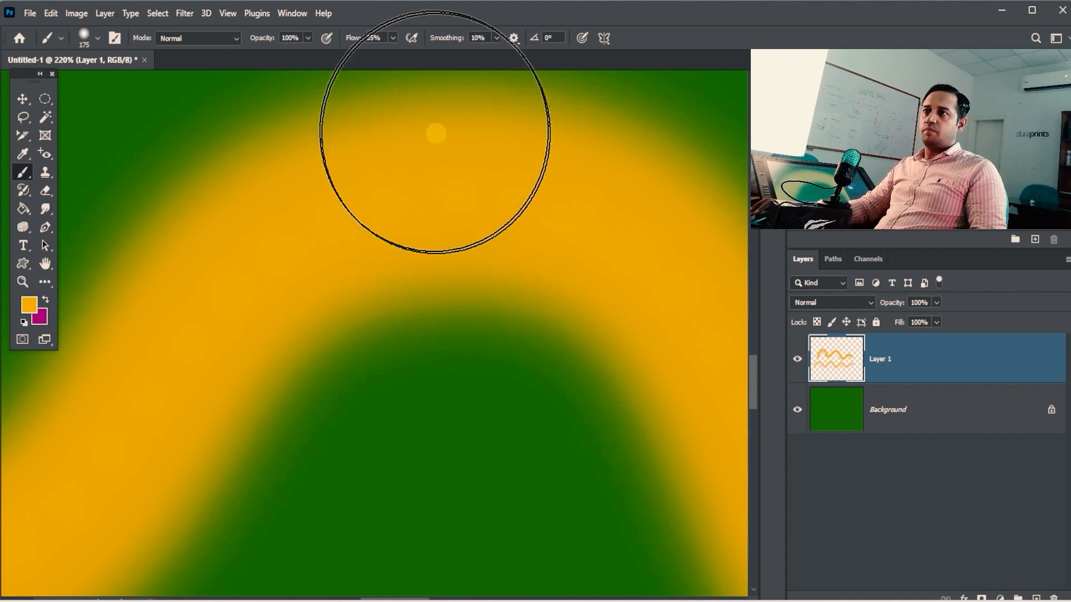
click(393, 39)
click(407, 34)
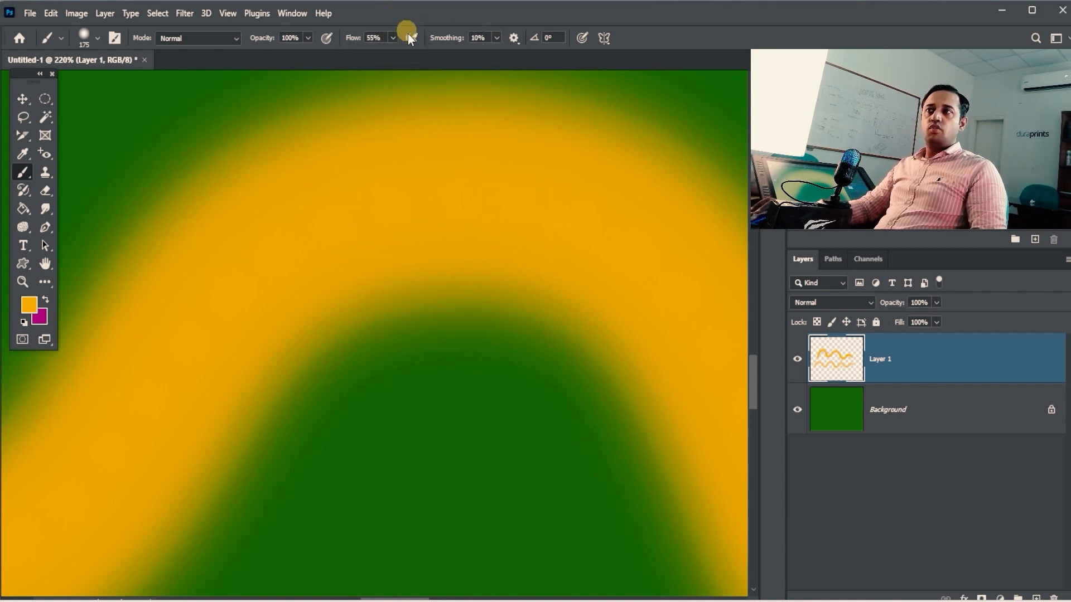
drag(452, 219, 410, 217)
- Set the brush flow to 27% and paint a third wavy orange stroke below the other two
click(393, 37)
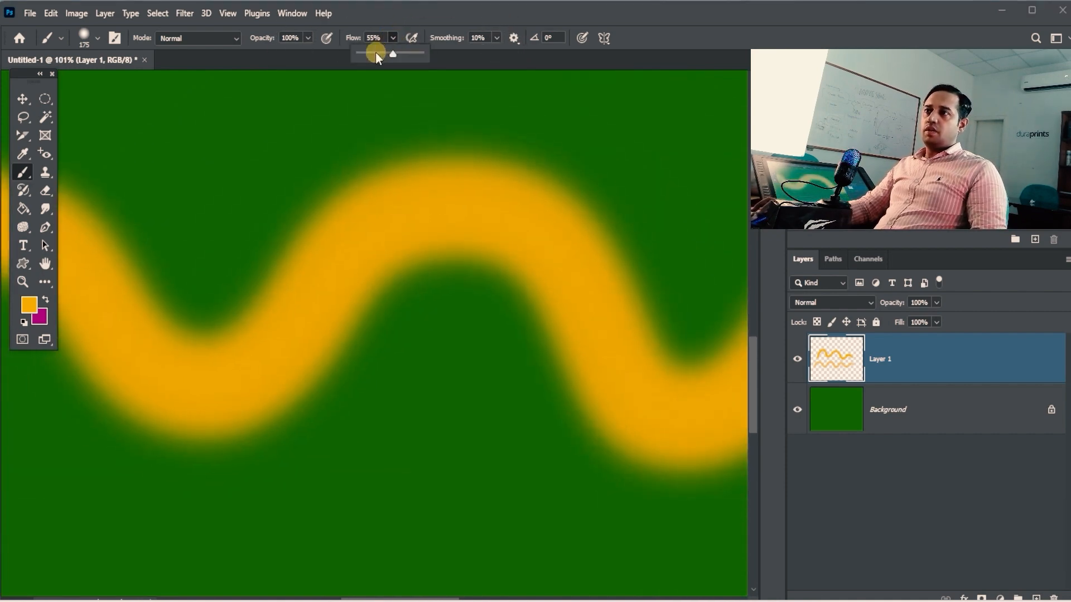
ctrl+alt+click(399, 310)
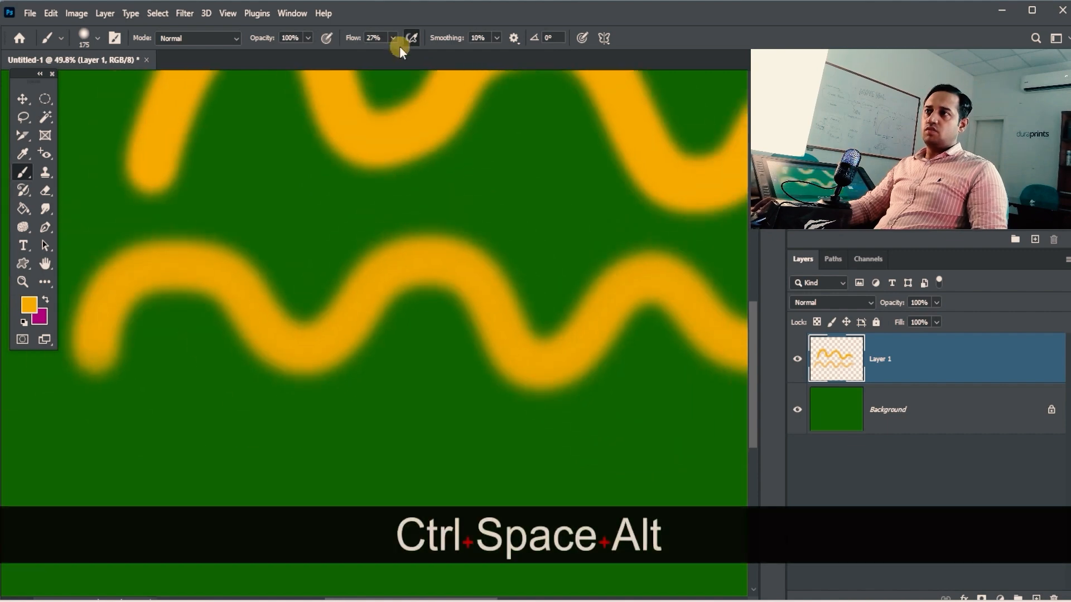
ctrl+alt+click(387, 327)
ctrl+alt+click(344, 206)
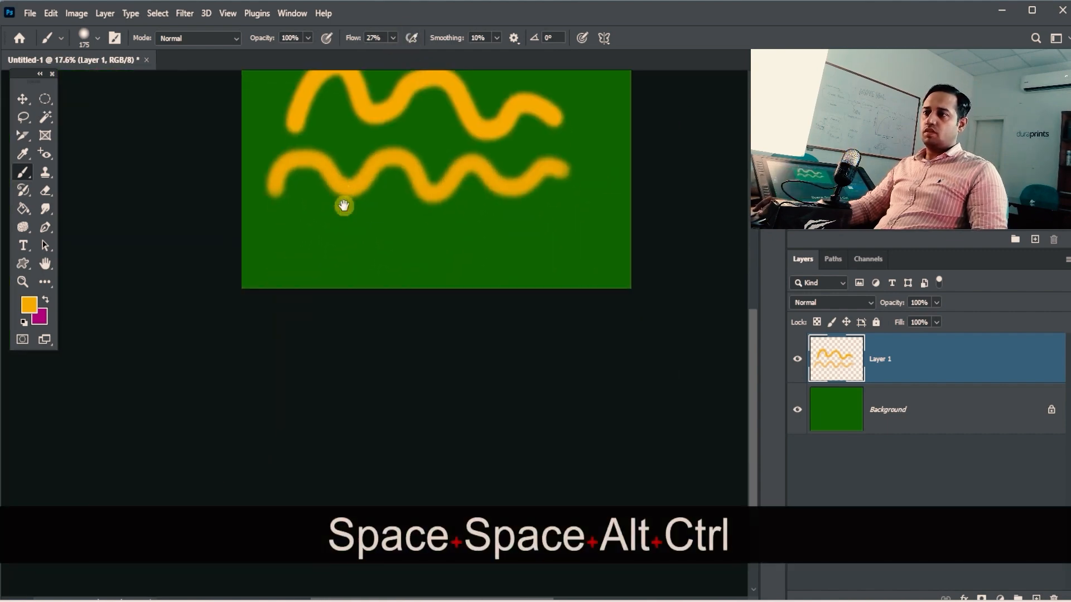
mouse_move(280, 250)
mouse_down()
mouse_move(311, 223)
mouse_move(365, 250)
mouse_move(423, 223)
mouse_move(581, 247)
mouse_up()
- Paint a short wavy stroke at 3% flow along the canvas's lower edge, and trace over and extend it at 8% flow
mouse_move(427, 156)
mouse_down()
mouse_move(473, 156)
mouse_move(482, 301)
mouse_up()
drag(478, 234, 491, 295)
scroll(496, 218, down, 5)
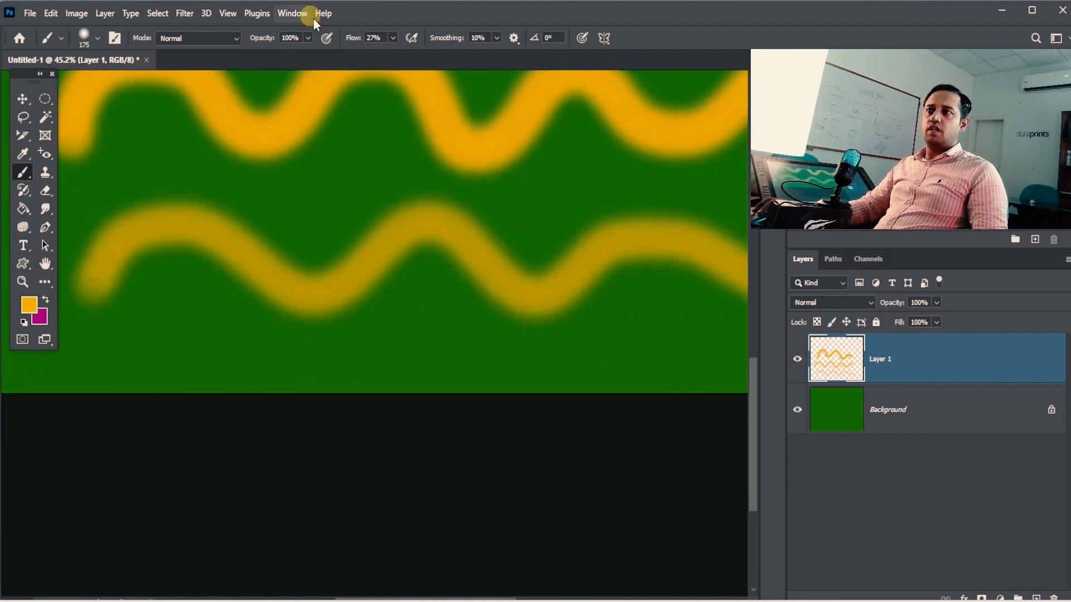
drag(381, 45, 378, 57)
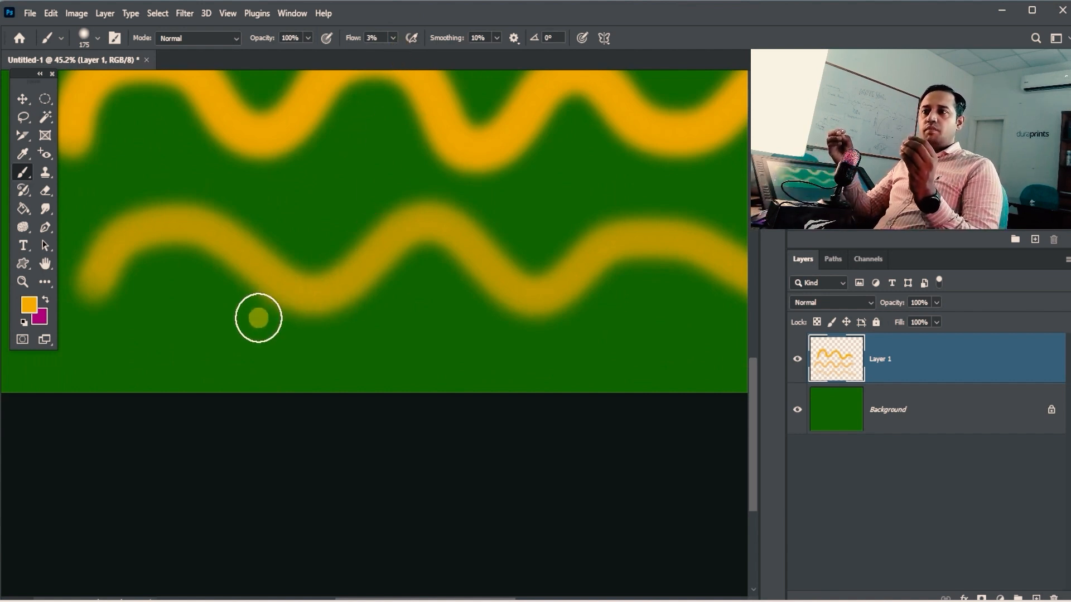
mouse_move(122, 357)
mouse_down()
mouse_move(165, 332)
mouse_move(303, 372)
mouse_move(441, 351)
mouse_up()
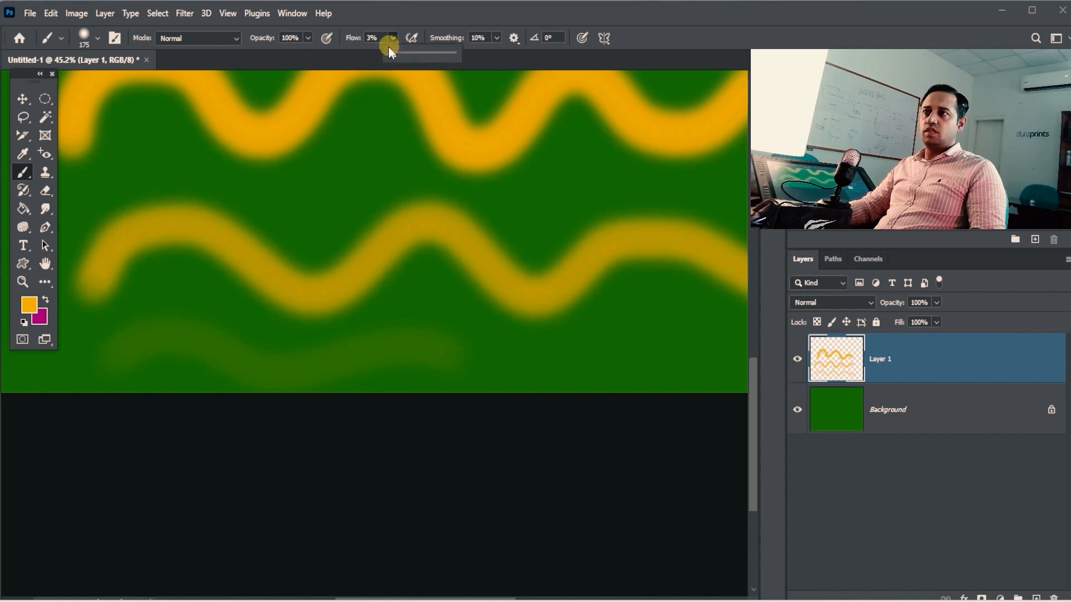
drag(393, 54, 396, 55)
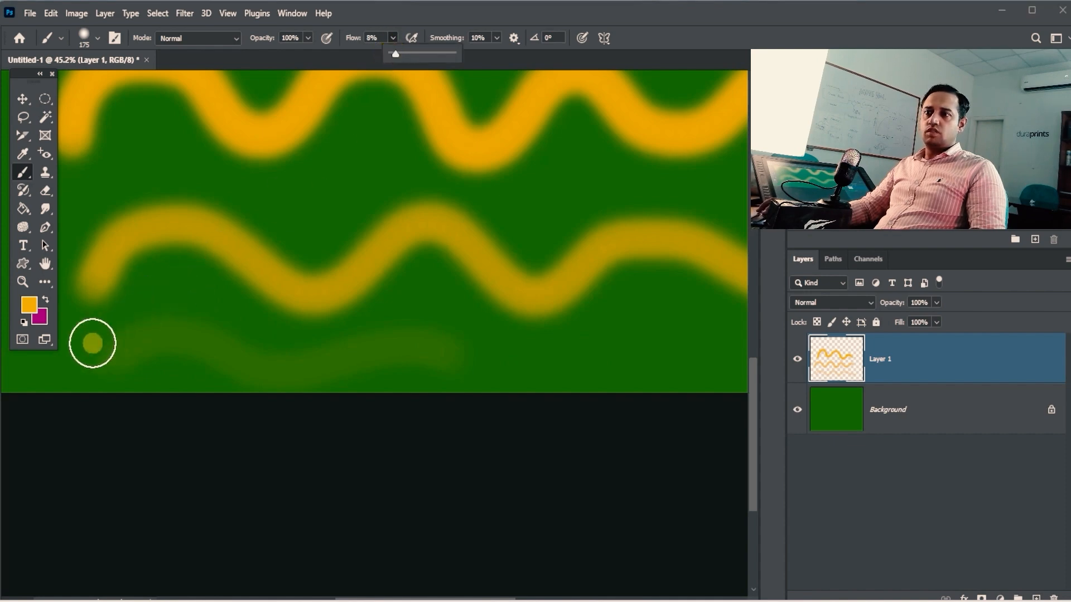
mouse_move(91, 341)
mouse_down()
mouse_move(183, 328)
mouse_move(269, 366)
mouse_move(396, 332)
mouse_move(449, 353)
mouse_move(565, 355)
mouse_move(708, 383)
mouse_move(714, 342)
mouse_up()
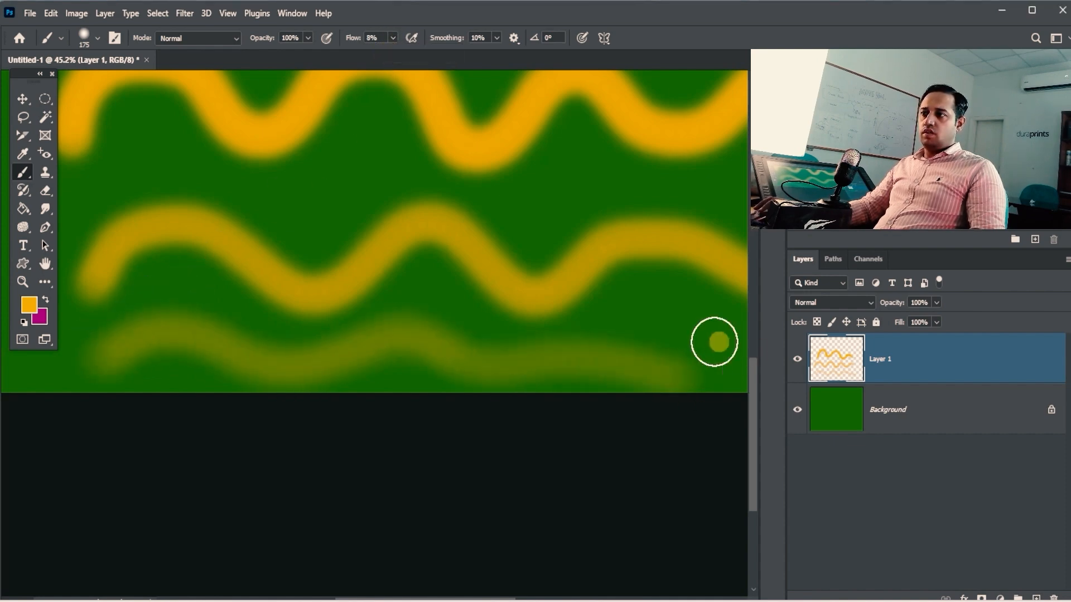
- Compare the coverage and edge softness of all the wavy strokes painted at different flow values
key(space)
drag(362, 89, 337, 461)
key(ctrl+alt+space)
drag(437, 344, 353, 196)
key(ctrl+space)
drag(357, 300, 342, 182)
drag(333, 131, 361, 320)
key(ctrl+space)
drag(323, 226, 338, 216)
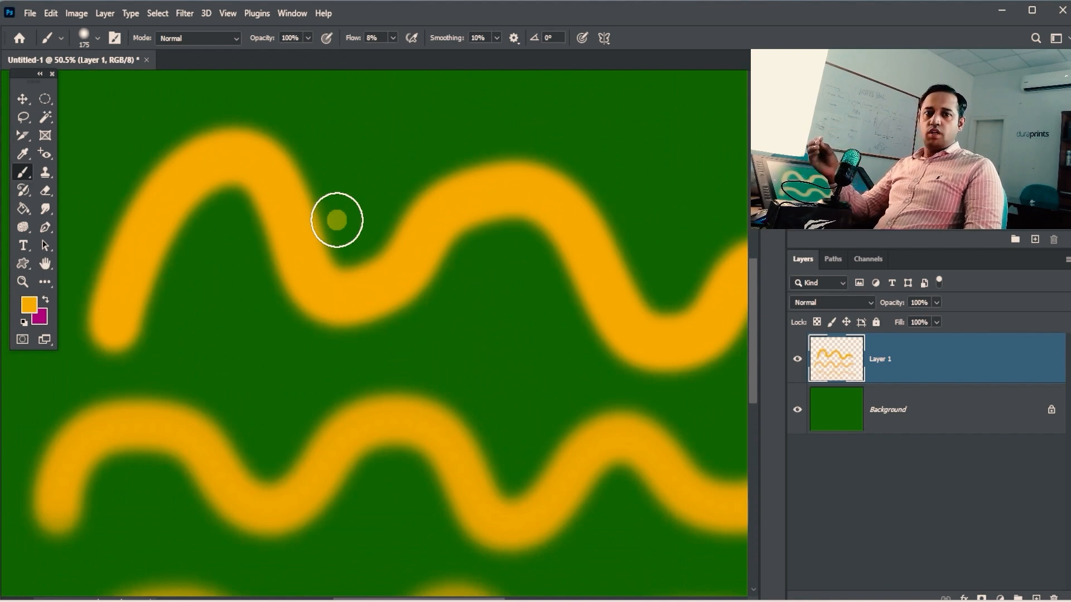
key(ctrl+space)
drag(336, 221, 337, 184)
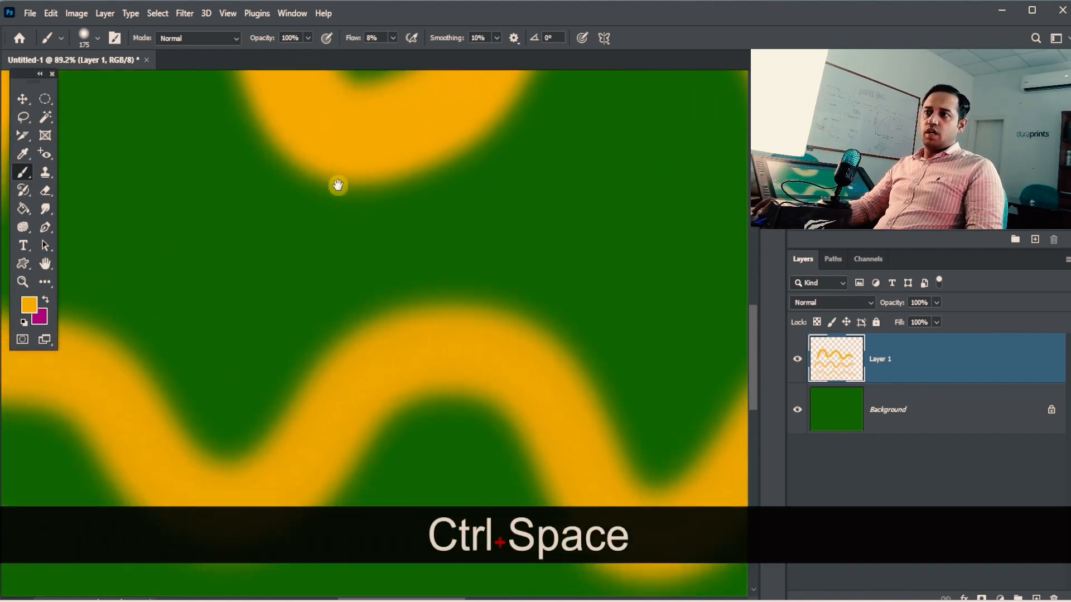
key(space)
drag(334, 119, 338, 244)
key(space)
drag(344, 387, 324, 160)
key(ctrl+alt+space)
mouse_move(328, 306)
mouse_down()
mouse_move(317, 304)
mouse_move(416, 113)
mouse_move(318, 307)
mouse_up()
key(ctrl+alt+space)
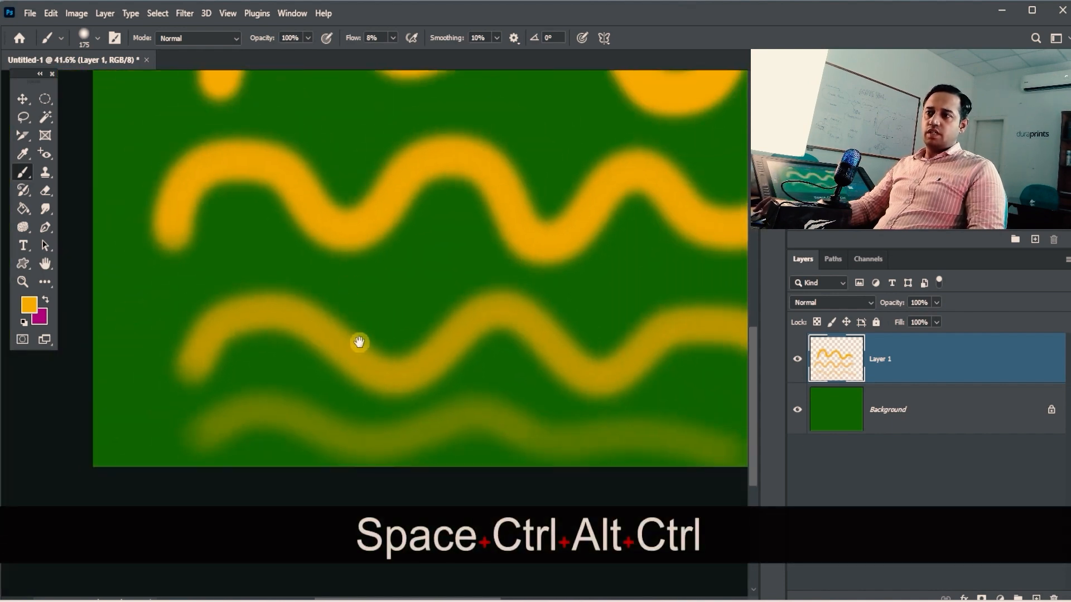
mouse_move(331, 195)
mouse_down()
mouse_move(330, 322)
mouse_move(353, 335)
mouse_move(323, 232)
mouse_up()
key(ctrl+space)
key(space)
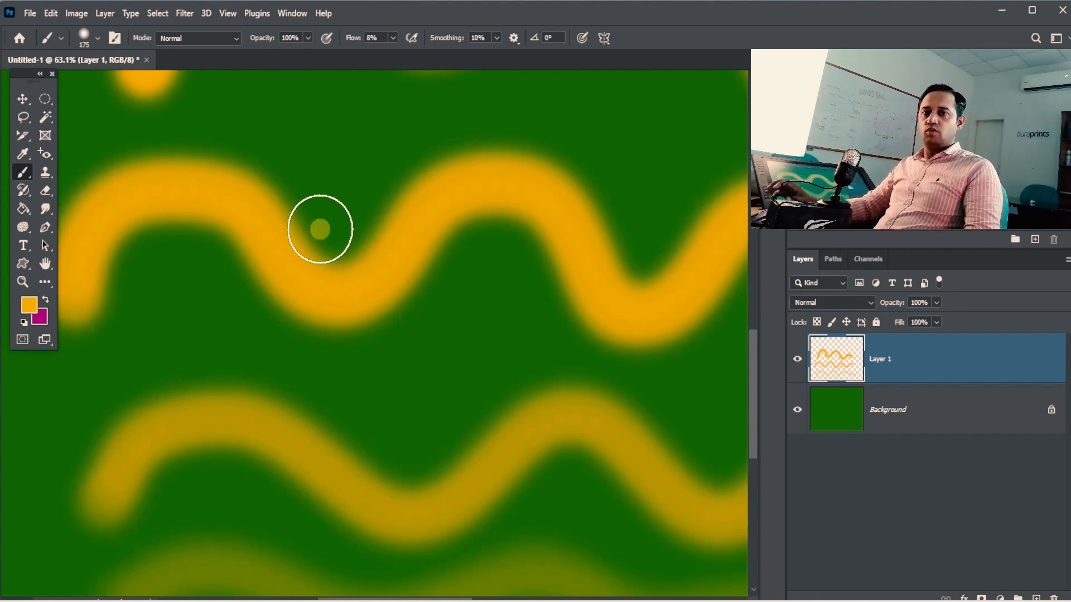
ctrl+alt+click(405, 317)
drag(462, 316, 325, 280)
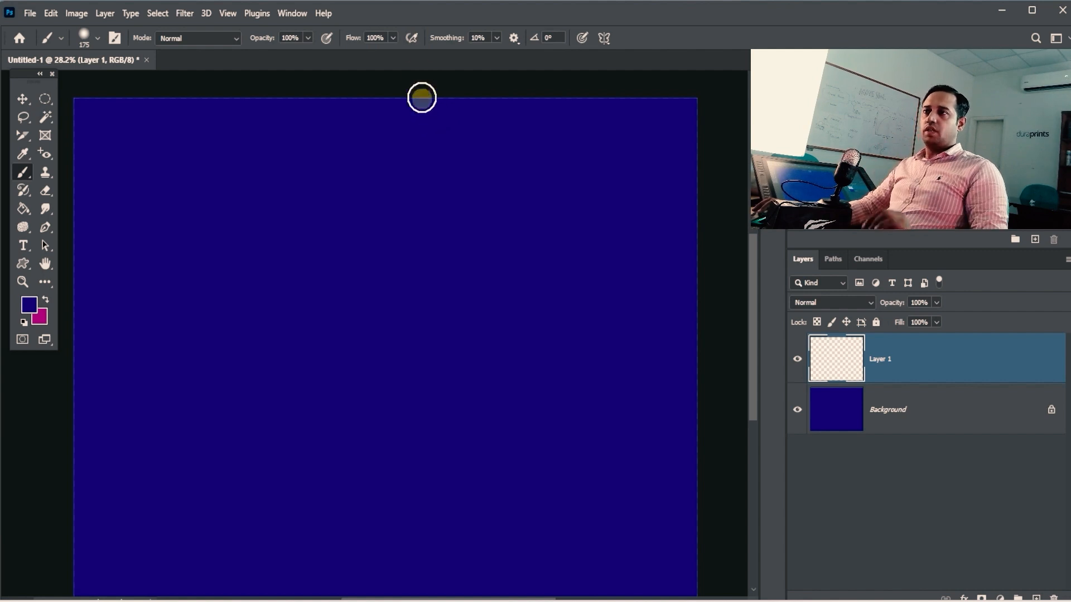
- Enable the brush's airbrush-style build-up effect and enlarge the brush
click(411, 37)
key(bracketright)
key(bracketright)
key(bracketright)
key(bracketright)
key(bracketright)
key(bracketright)
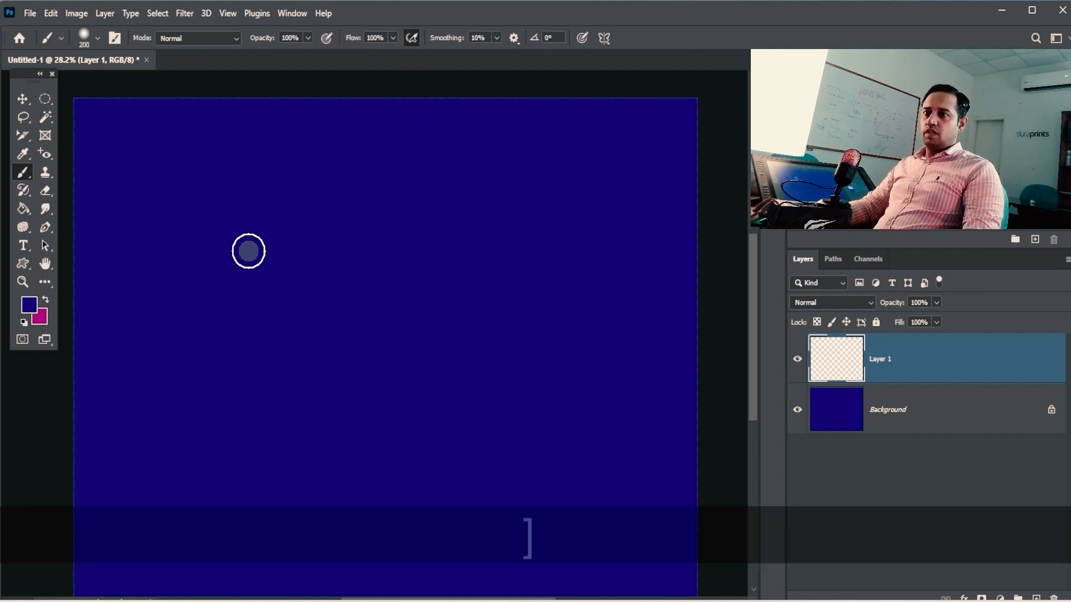
- Set the foreground color to golden yellow and enlarge the brush to 800 px
click(31, 310)
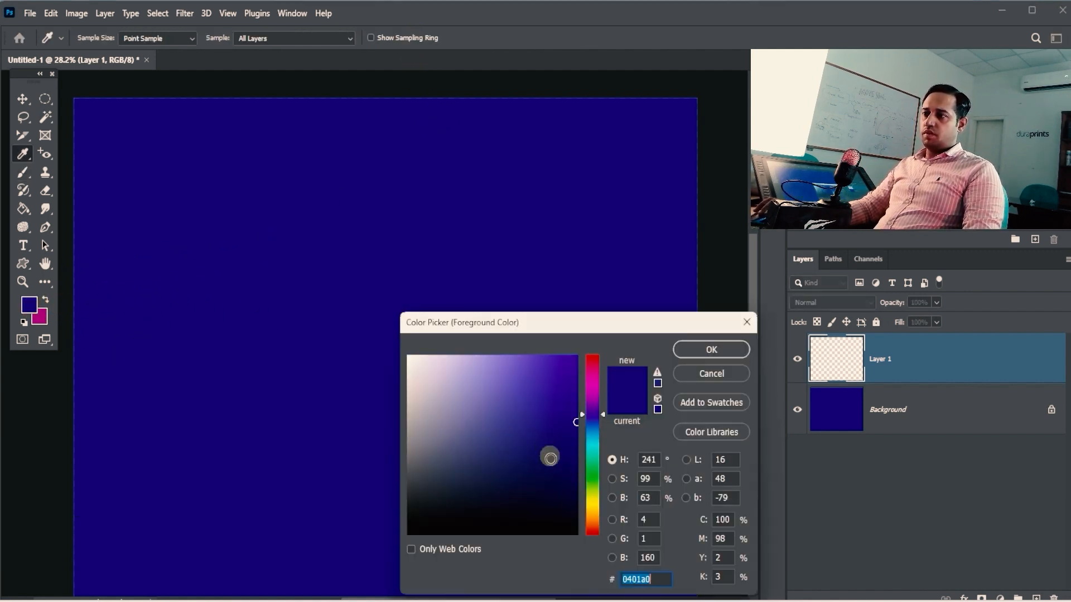
click(595, 510)
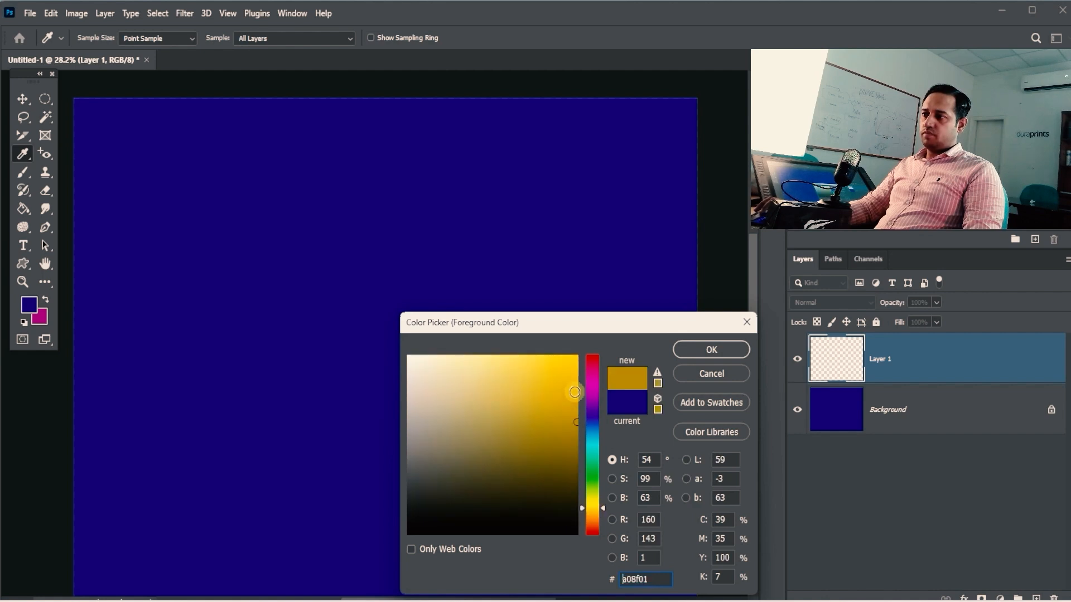
click(707, 350)
key(bracketright)
key(bracketright)
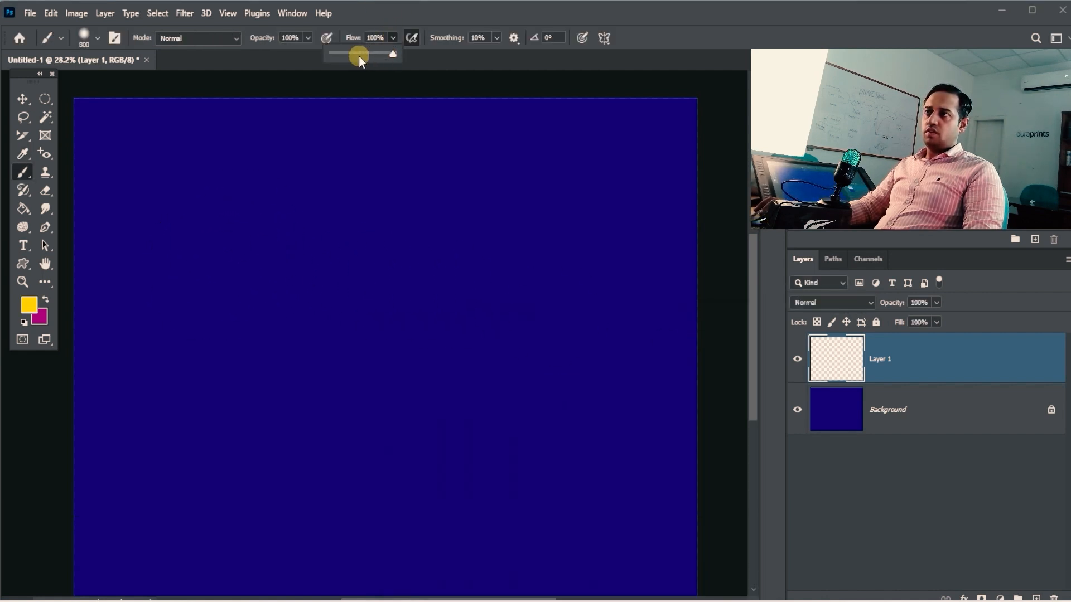
- Set the brush flow to 40% and opacity to 45%, and paint a soft yellow dab in the blue canvas's upper-left area
click(356, 55)
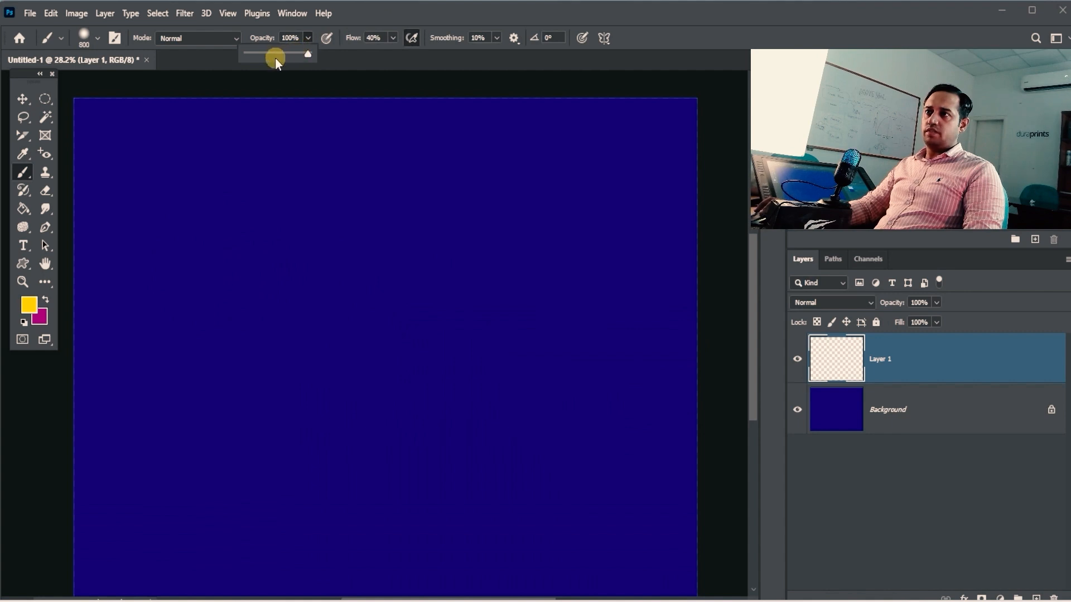
click(273, 55)
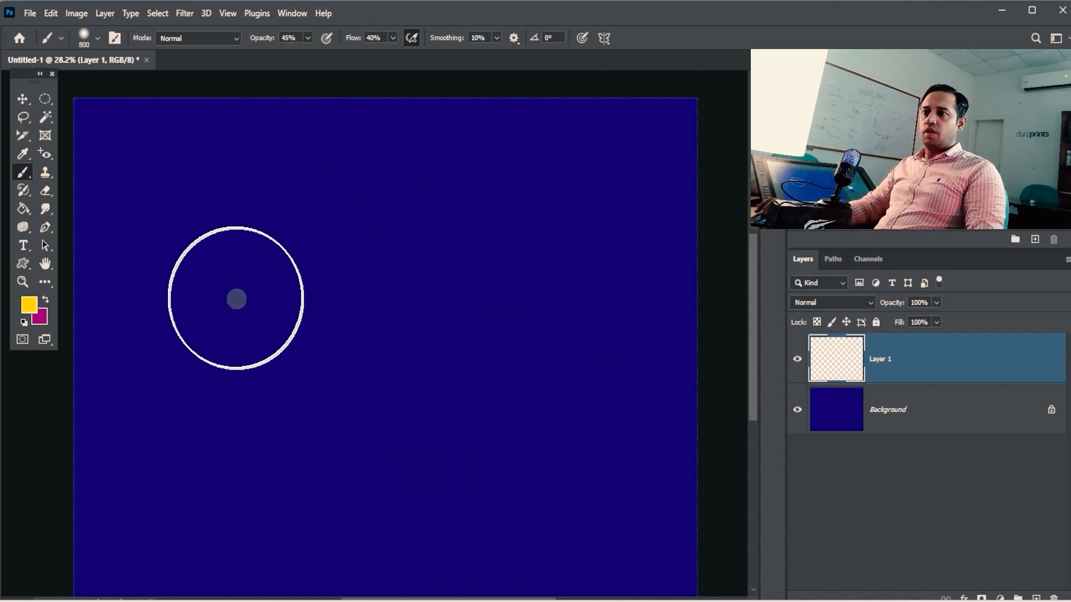
click(199, 273)
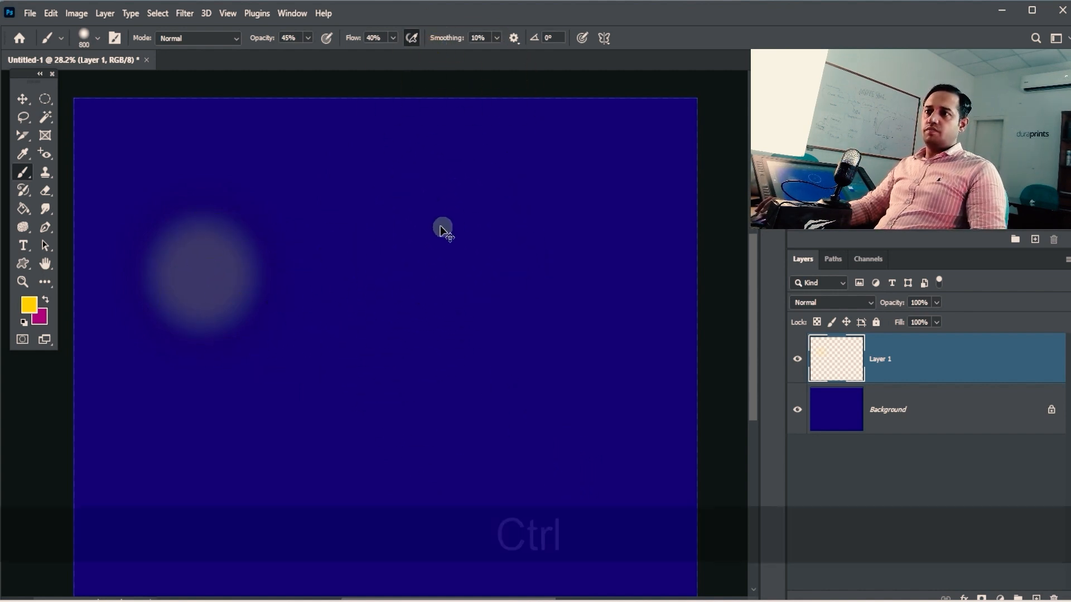
- Replace the canvas's upper-left dab with a soft yellow one painted with the brush's airbrush build-up turned off
key(ctrl+z)
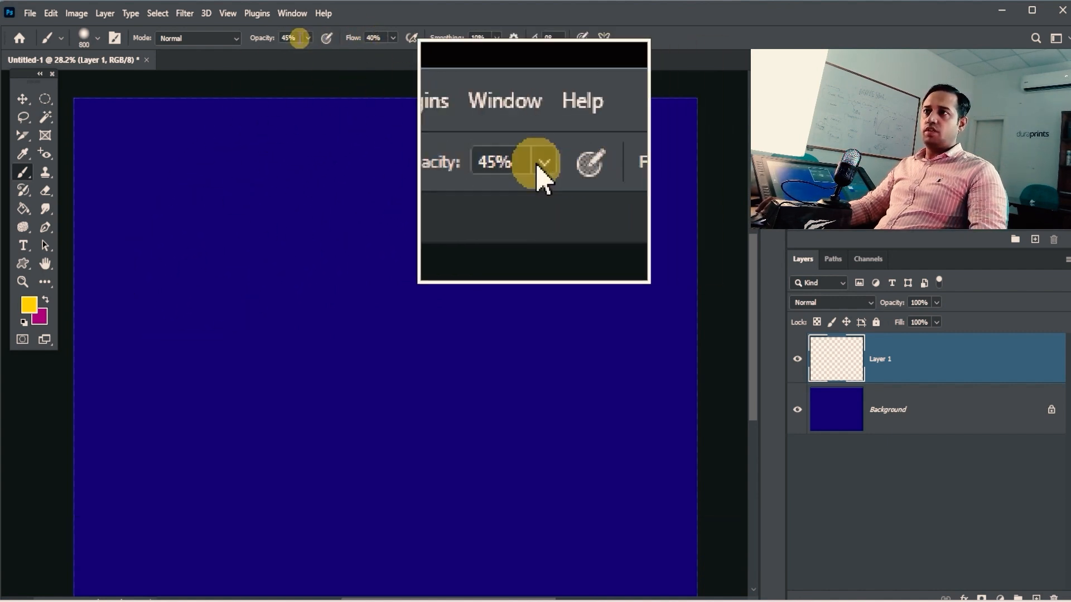
click(209, 272)
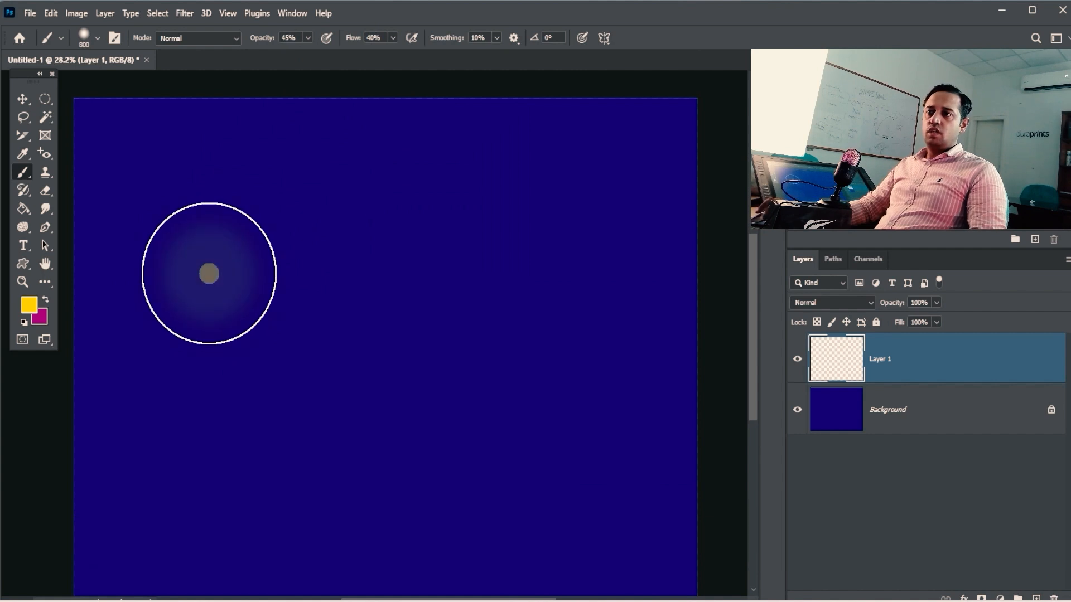
key(ctrl+space)
drag(270, 275, 288, 265)
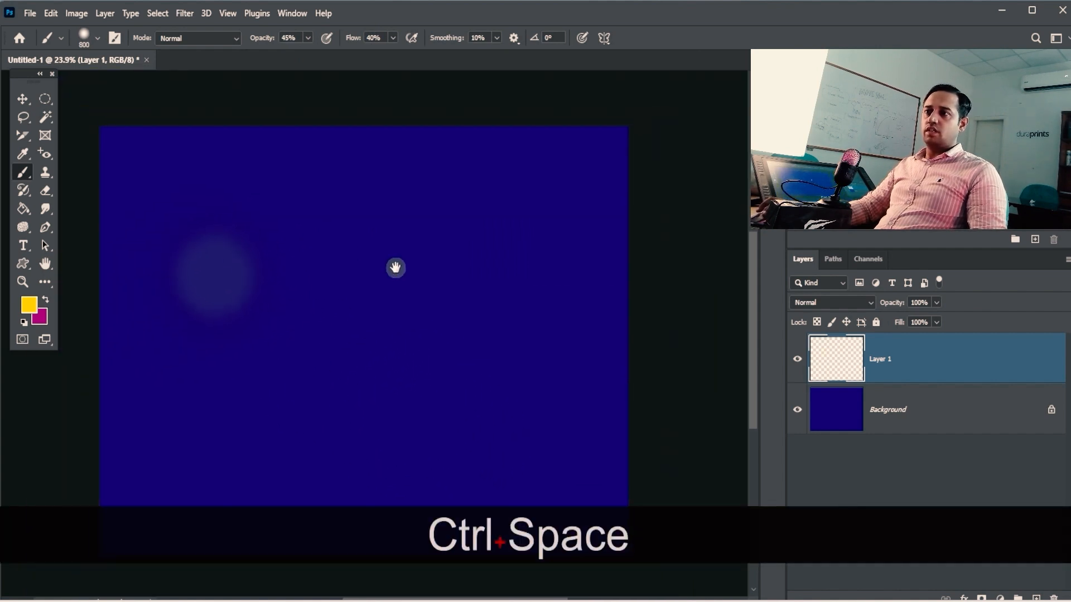
drag(394, 267, 385, 272)
- Enable airbrush build-up again and paint a soft yellow dab in the canvas's upper-right area, redoing the first attempt
click(413, 38)
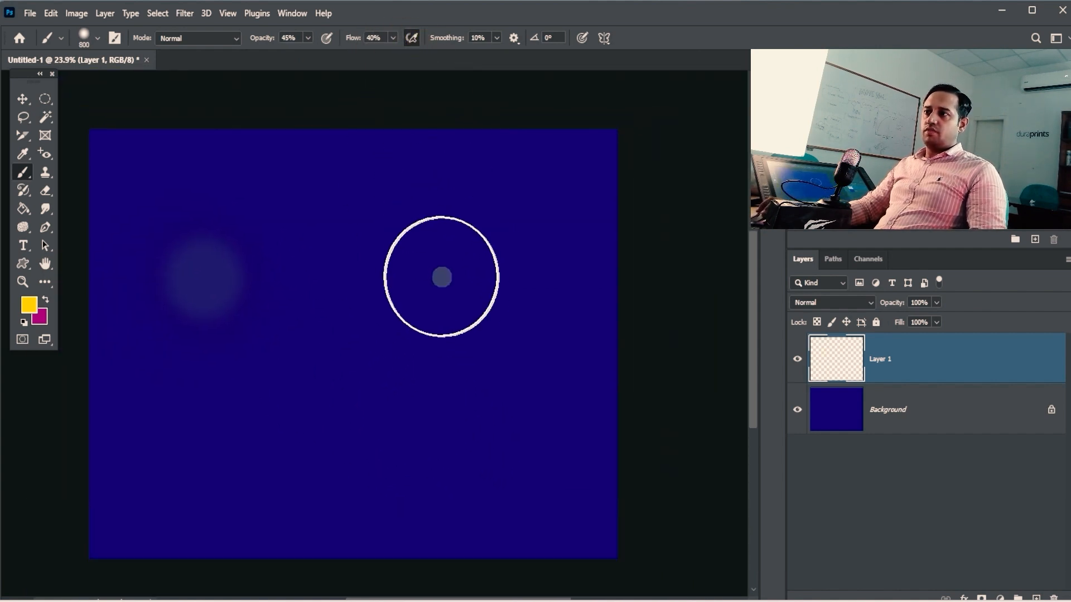
click(434, 271)
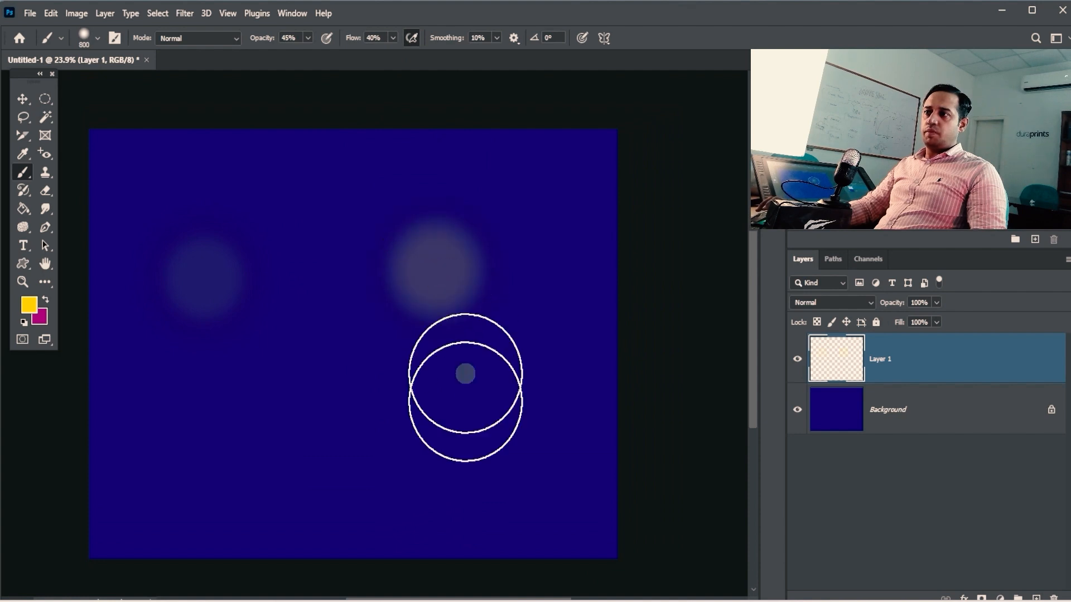
key(ctrl+z)
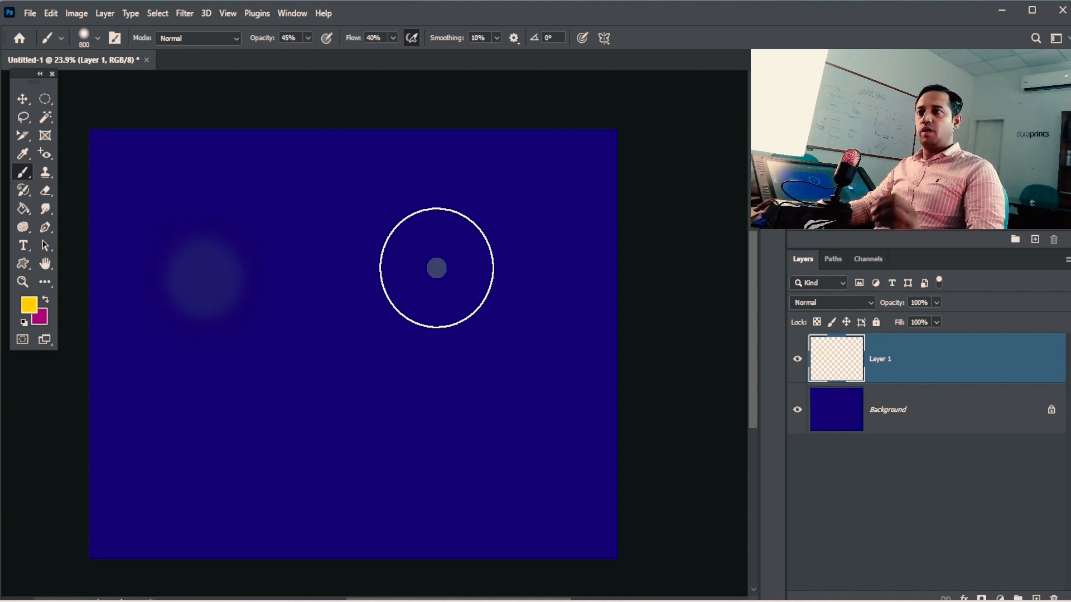
click(428, 274)
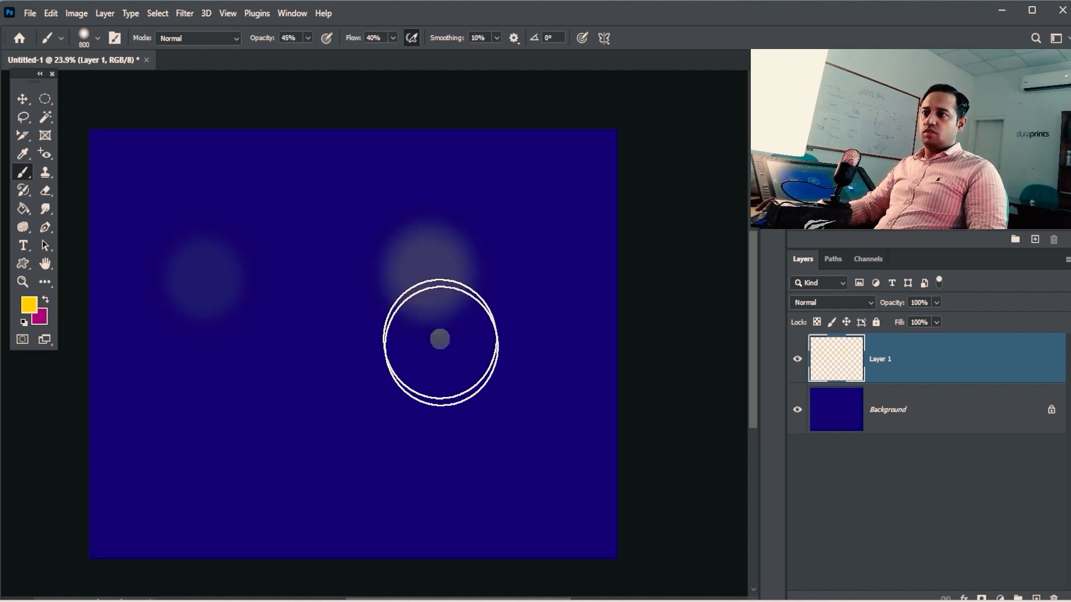
- Compare the coverage of the two yellow dabs painted with airbrush build-up off and on
key(ctrl+space)
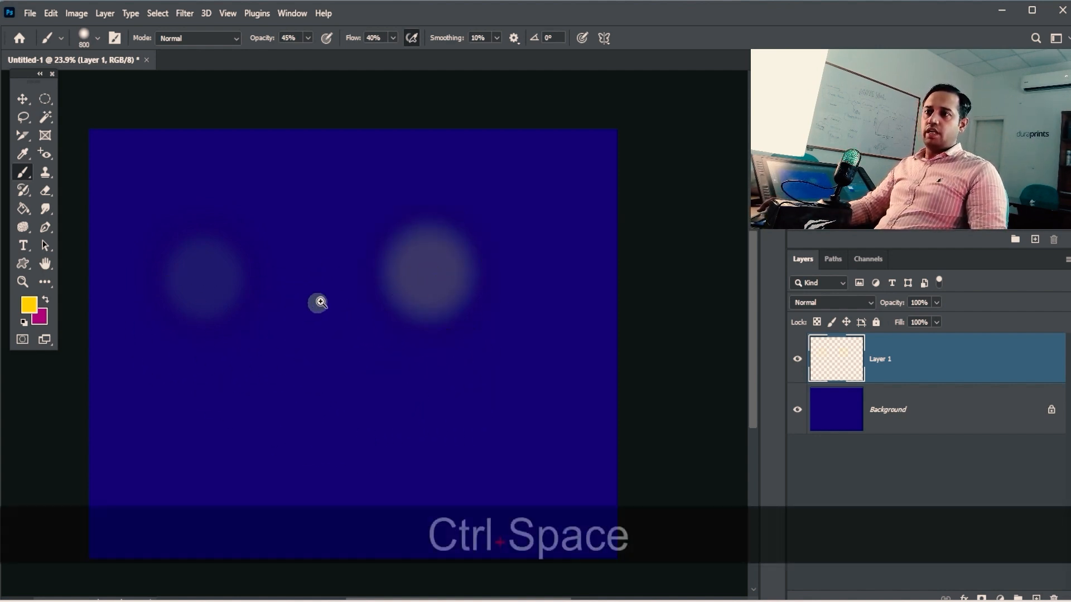
drag(318, 303, 347, 303)
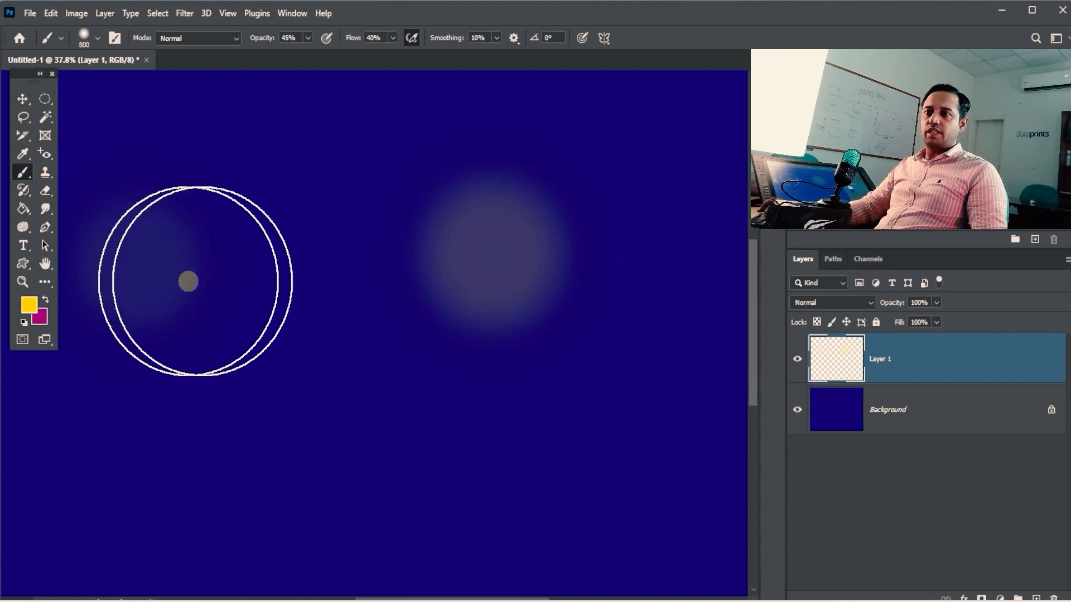
key(space)
drag(351, 267, 394, 270)
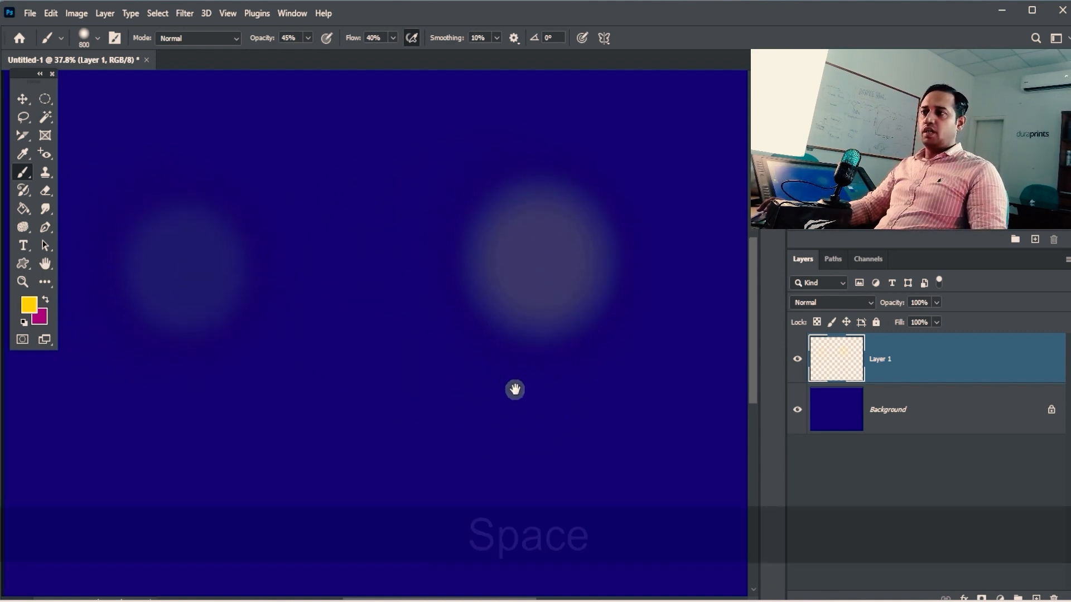
key(ctrl+alt+space)
click(514, 367)
drag(513, 366, 499, 342)
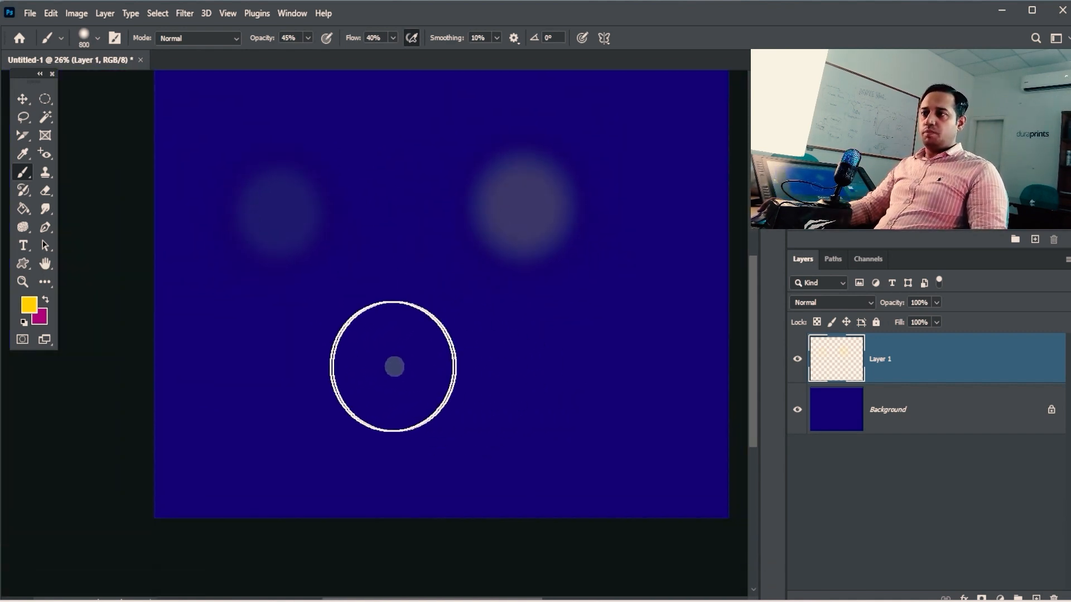
- Build up a dense yellow dab in the canvas's lower middle, holding the stroke in place with airbrush build-up on
drag(387, 367, 387, 367)
key(ctrl+alt+space)
drag(509, 386, 480, 373)
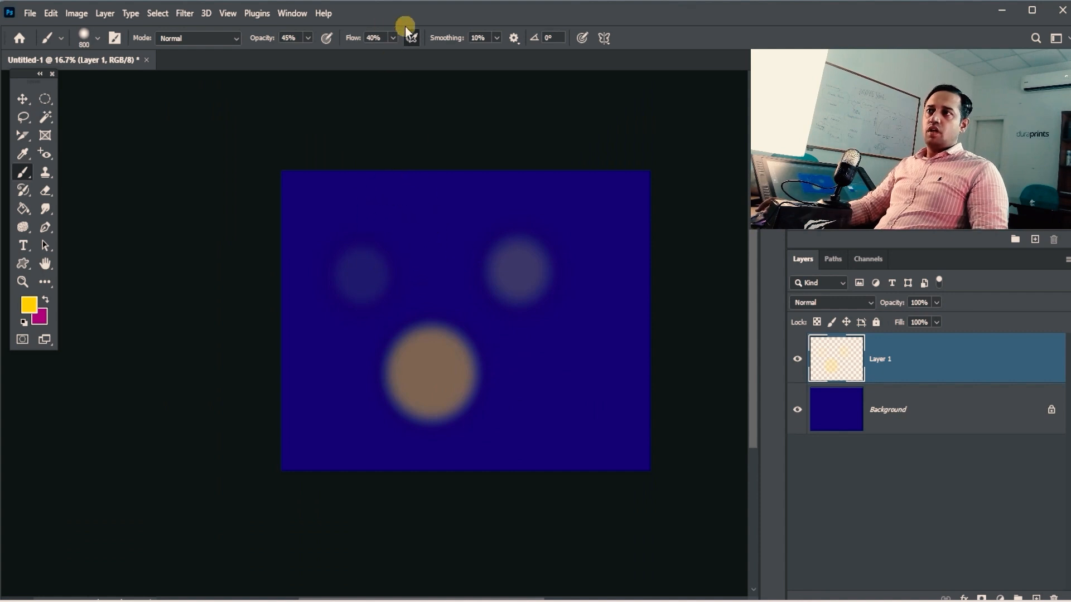
- Turn off airbrush build-up and paint a soft yellow dab in the canvas's lower-right area for comparison
click(411, 41)
click(590, 374)
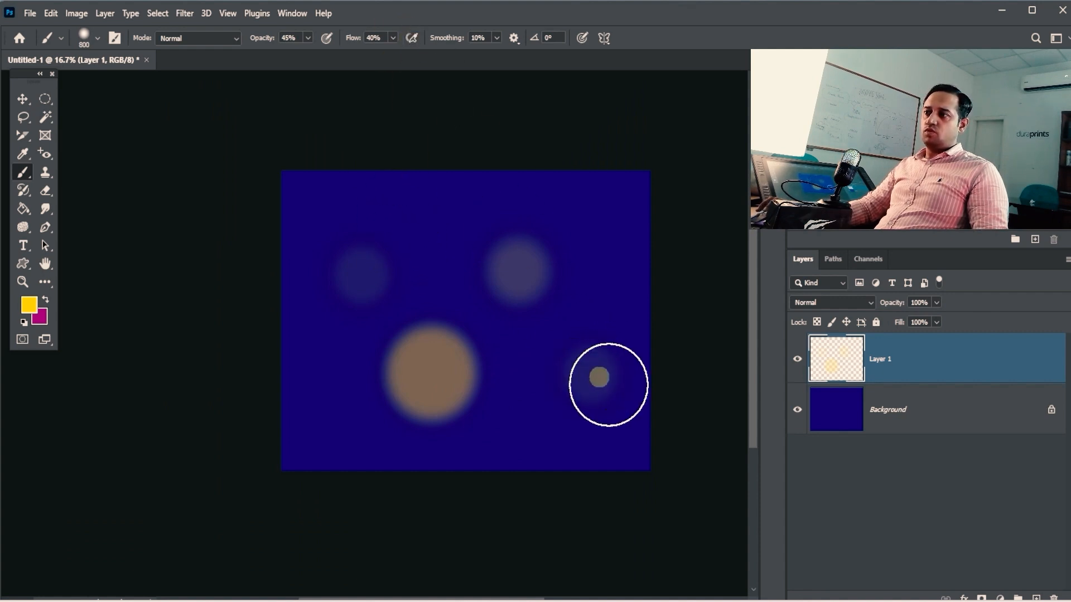
key(ctrl+space)
drag(641, 384, 666, 370)
drag(581, 364, 546, 357)
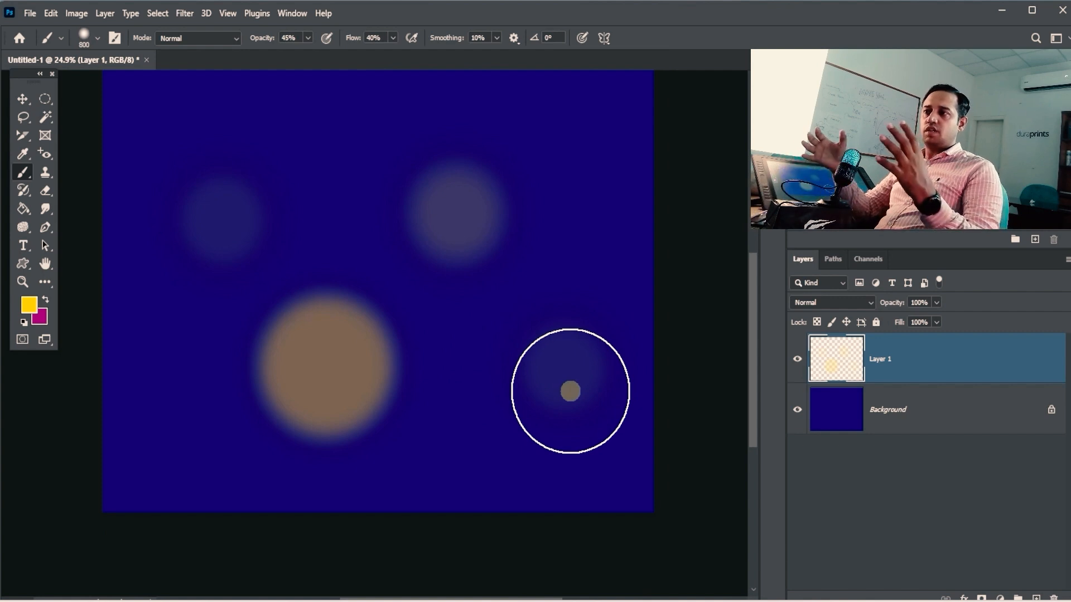
- Re-enable airbrush build-up and scatter more soft yellow dabs across the blue canvas, overlapping some of the existing ones
click(412, 38)
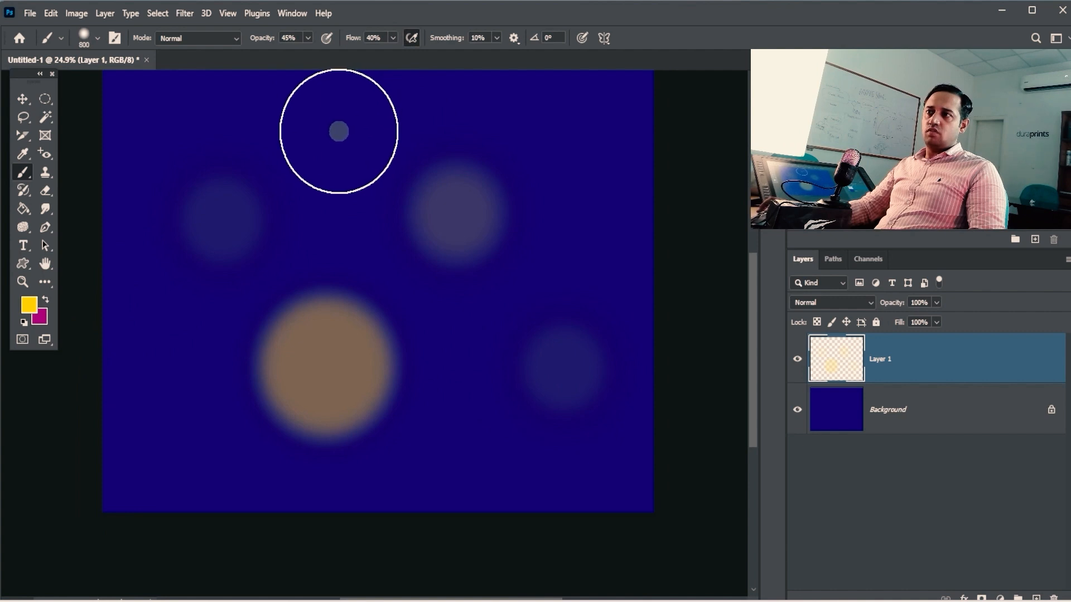
click(339, 132)
click(578, 136)
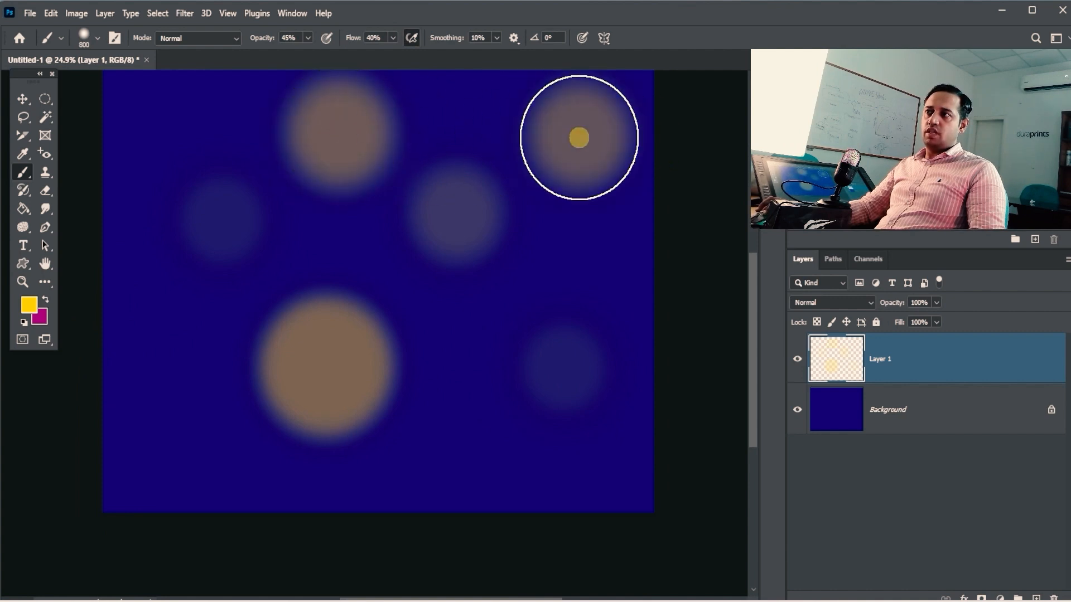
click(470, 318)
click(475, 443)
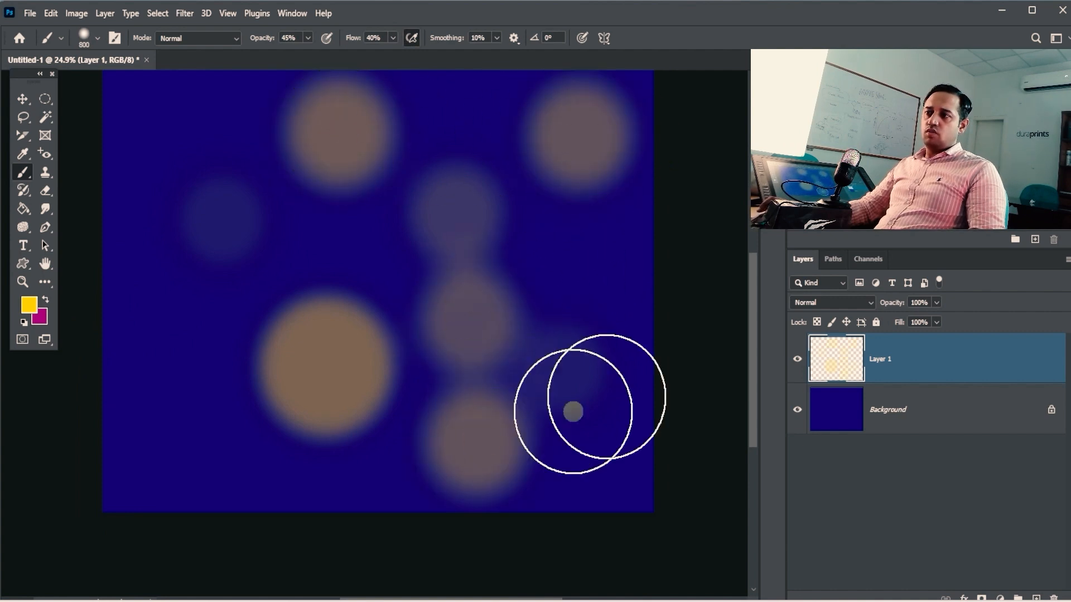
click(341, 240)
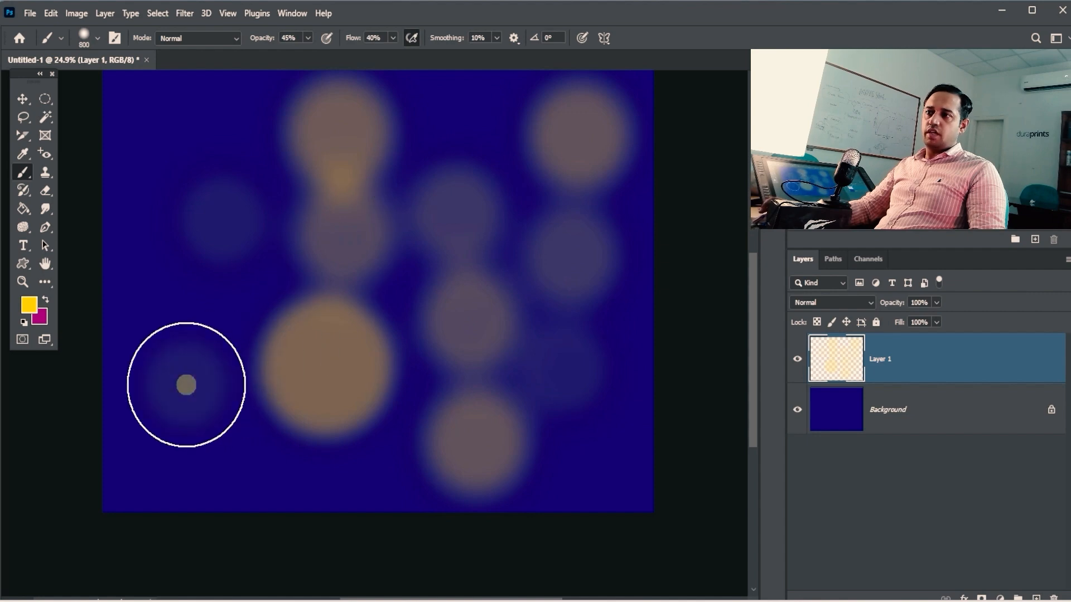
click(187, 383)
click(260, 168)
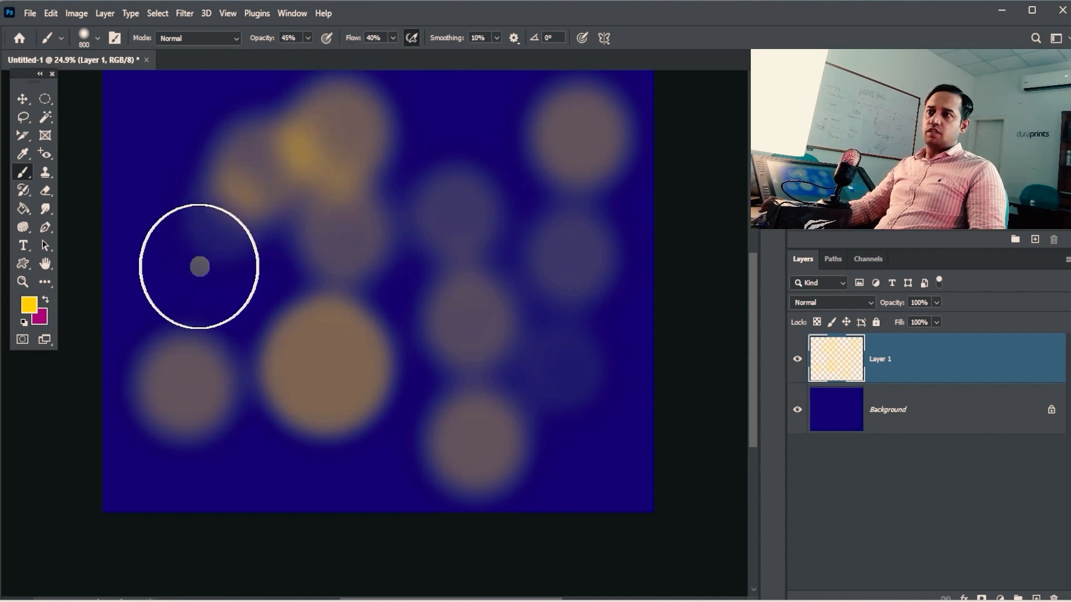
click(164, 151)
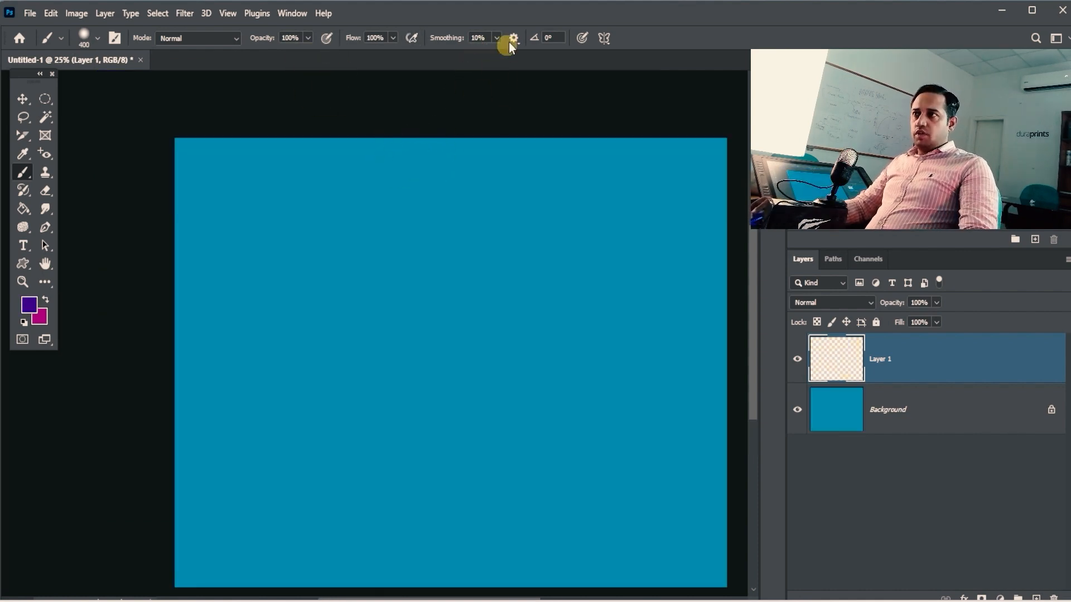
- Set the brush smoothing to 0% and try a short purple stroke with a smaller brush on the teal canvas, undoing it
click(495, 38)
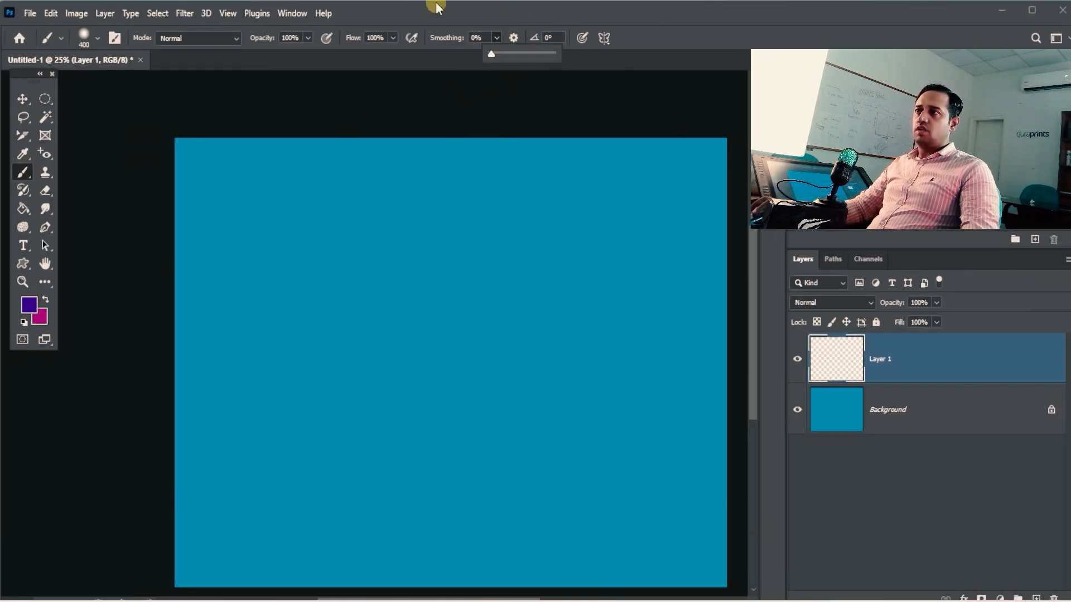
click(437, 8)
key(bracketleft)
key(bracketleft)
key(bracketleft)
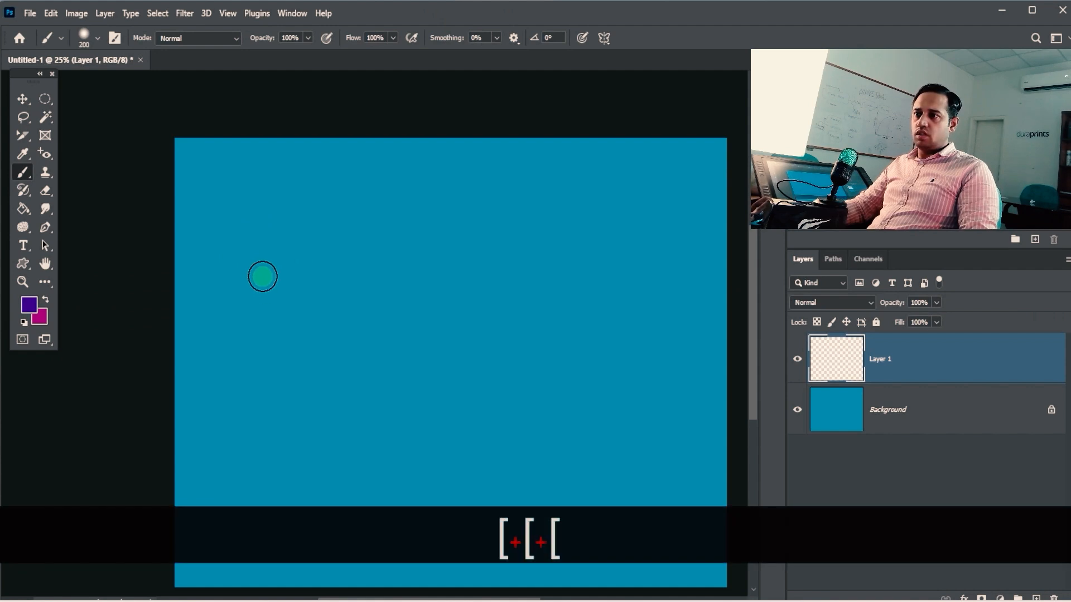
mouse_move(256, 284)
mouse_down()
mouse_move(249, 277)
mouse_move(279, 270)
mouse_move(310, 303)
mouse_move(327, 291)
mouse_up()
key(ctrl+z)
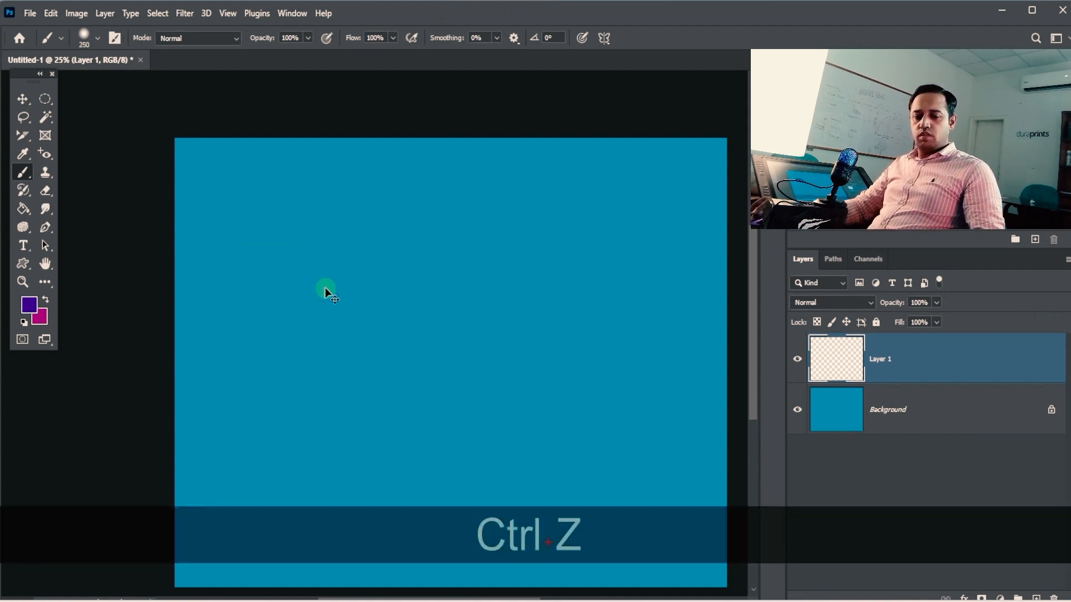
- Reduce the brush size to 90 px and paint a wavy purple stroke across the upper part of the teal canvas
key(bracketleft)
key(bracketleft)
key(bracketleft)
key(bracketleft)
key(bracketleft)
key(bracketleft)
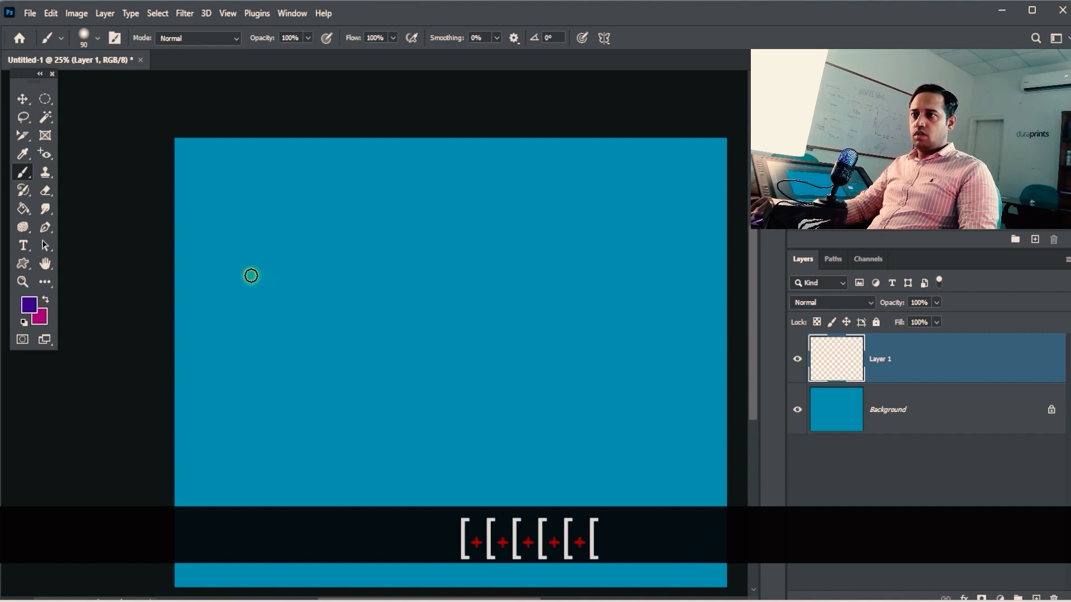
drag(249, 275, 260, 256)
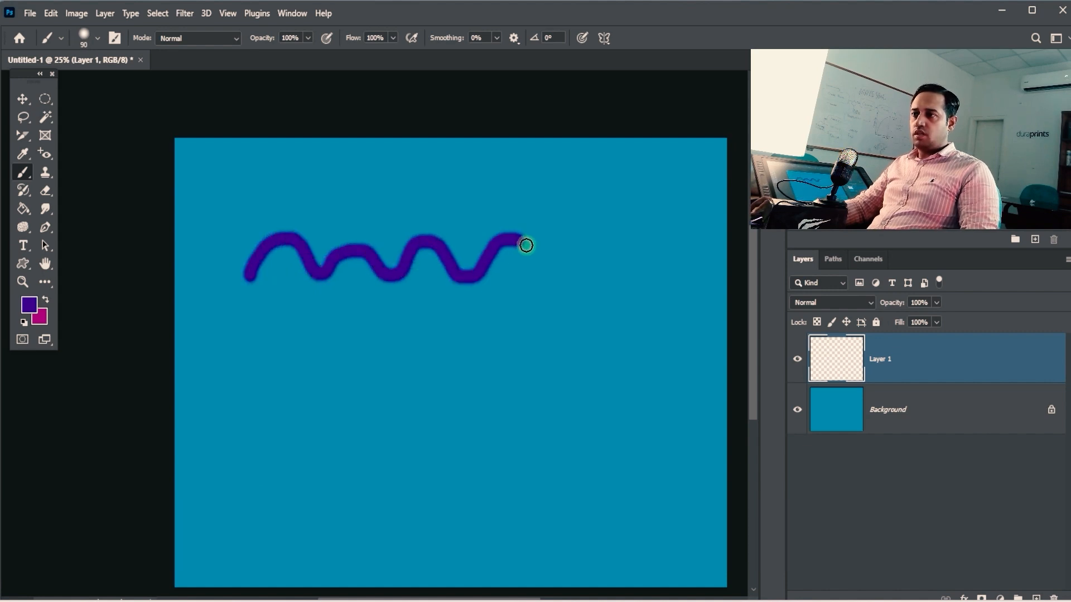
mouse_move(525, 245)
mouse_down()
mouse_move(552, 273)
mouse_move(589, 254)
mouse_move(636, 249)
mouse_up()
- Examine the curves of the unsmoothed wavy purple stroke up close for unevenness
key(ctrl+space)
drag(281, 231, 351, 228)
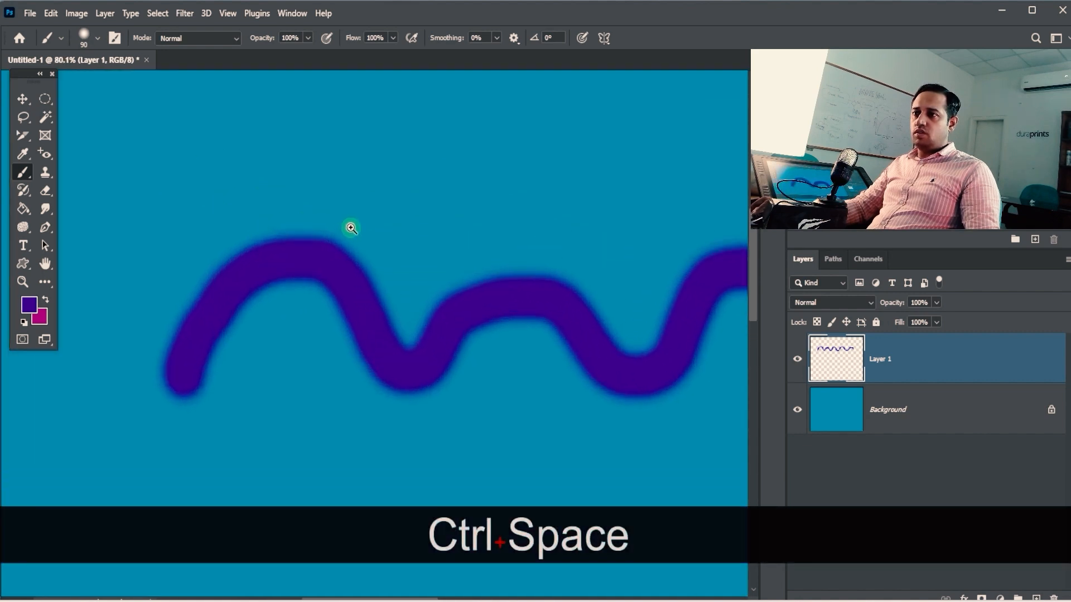
drag(341, 360, 395, 258)
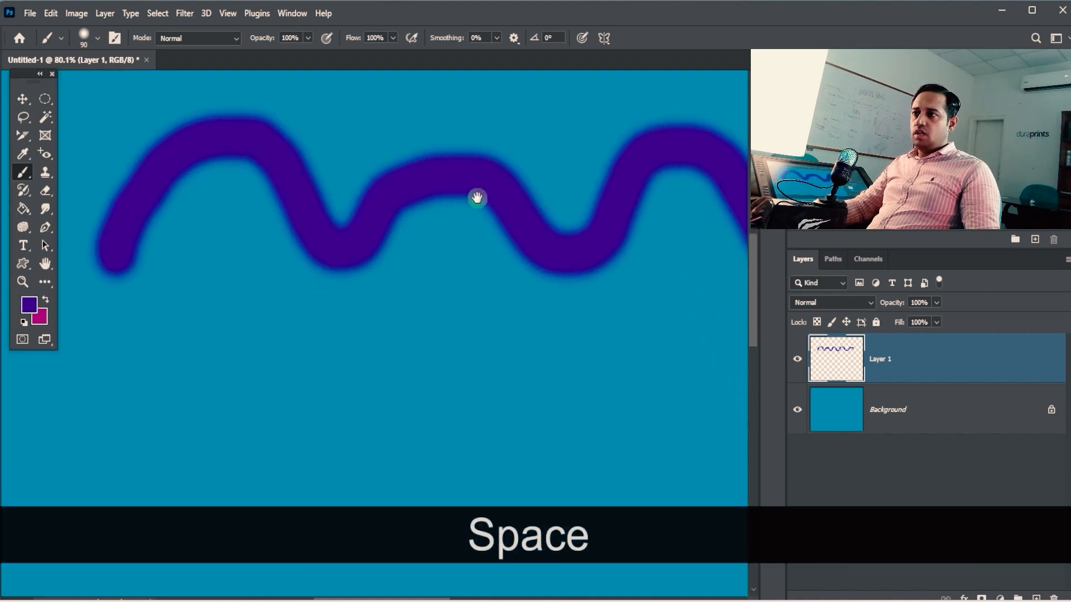
key(ctrl+space)
drag(454, 190, 506, 181)
key(ctrl+alt+space)
drag(386, 330, 323, 332)
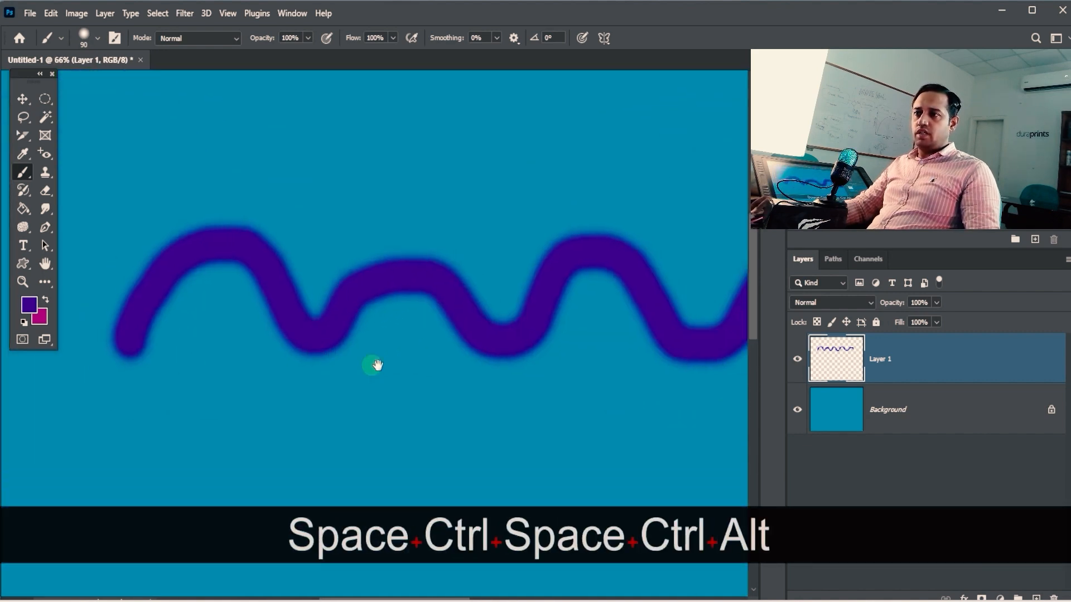
drag(378, 366, 293, 187)
key(ctrl+alt+space)
drag(420, 311, 389, 288)
- Set the brush smoothing to 100% and paint a second wavy purple stroke below the first one
click(496, 38)
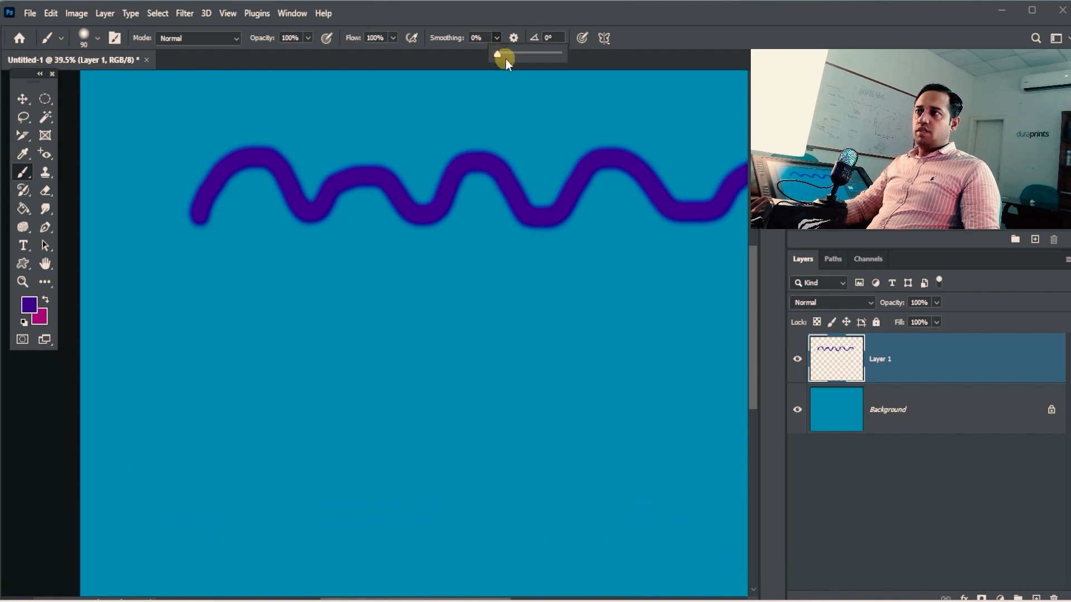
key(space)
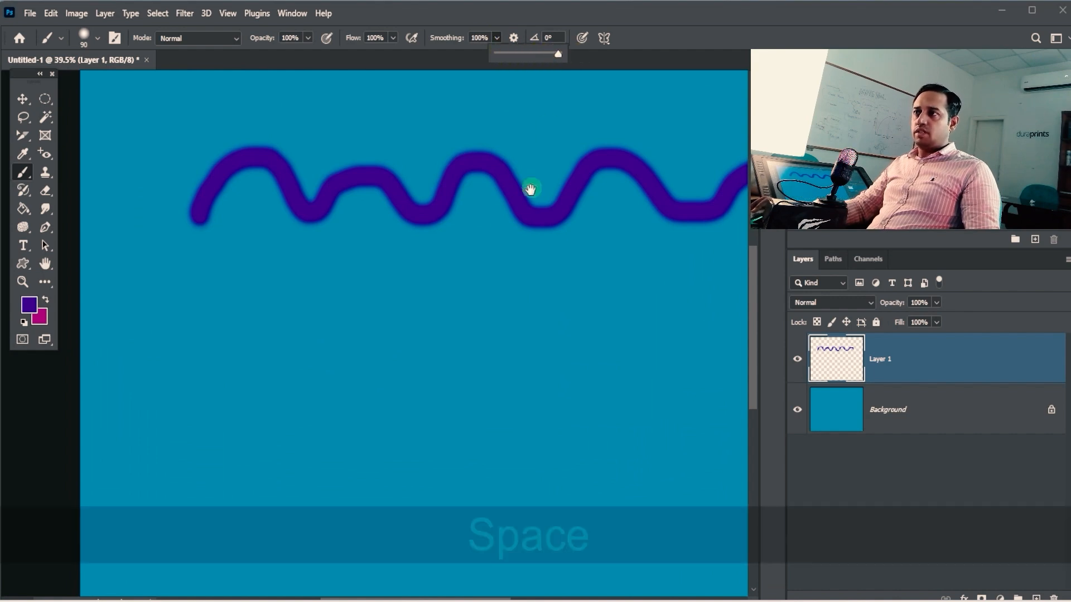
drag(530, 186, 377, 246)
key(ctrl)
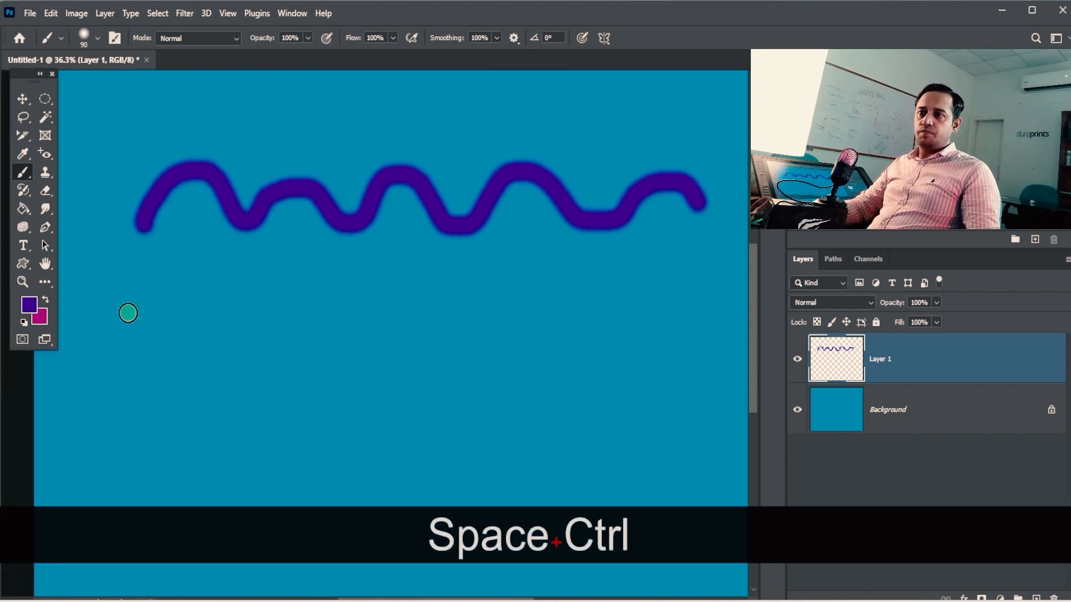
mouse_move(128, 313)
mouse_down()
mouse_move(141, 281)
mouse_move(173, 268)
mouse_move(229, 319)
mouse_move(314, 284)
mouse_move(373, 328)
mouse_move(416, 289)
mouse_move(456, 278)
mouse_move(521, 336)
mouse_move(583, 286)
mouse_move(616, 283)
mouse_move(685, 343)
mouse_move(723, 350)
mouse_up()
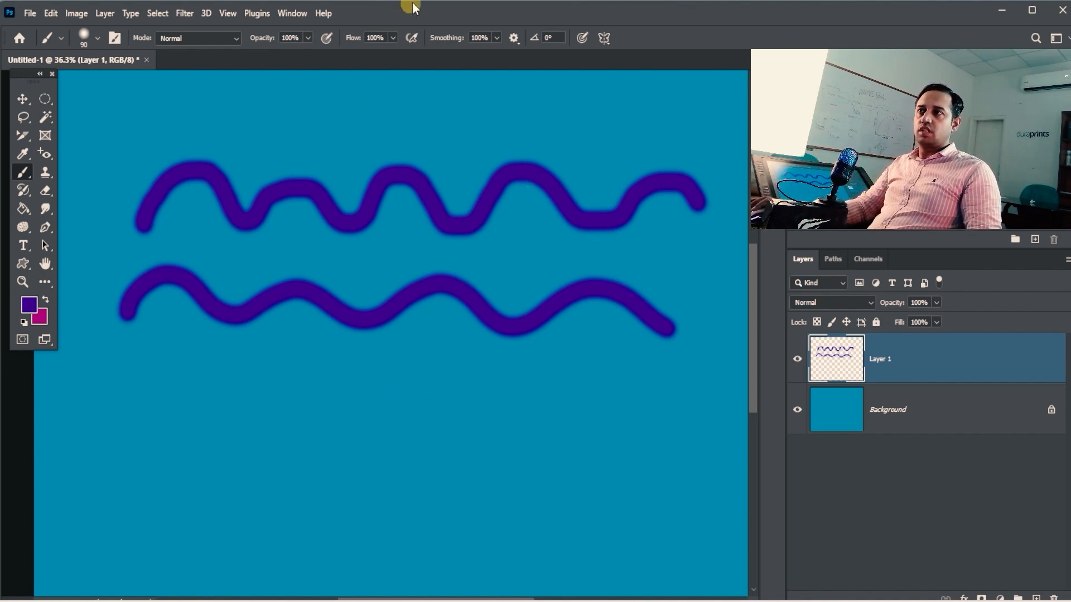
- Set the brush smoothing back to 10%
click(496, 37)
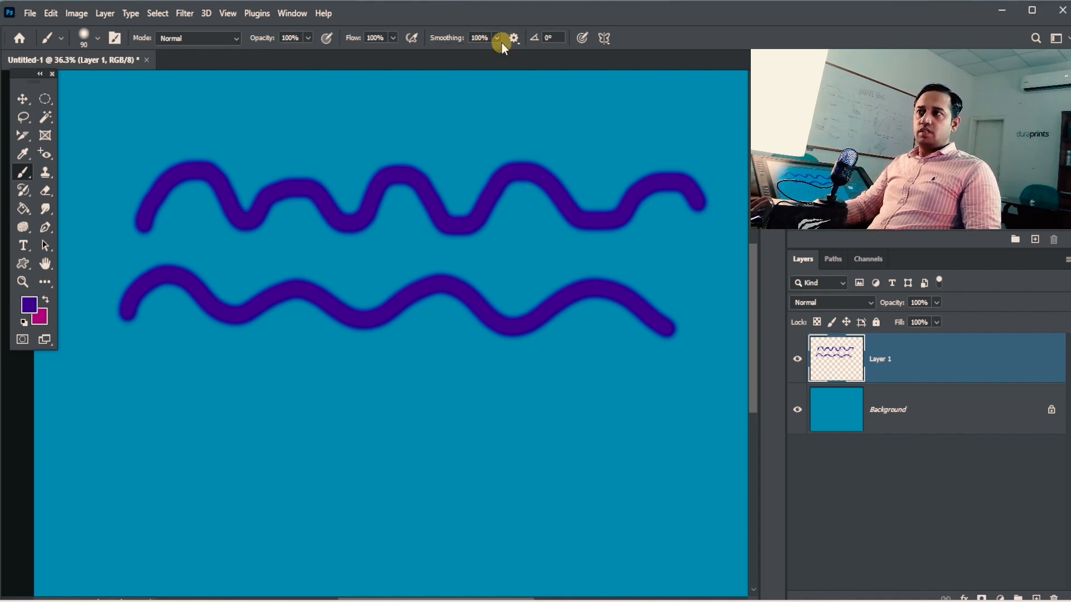
click(501, 40)
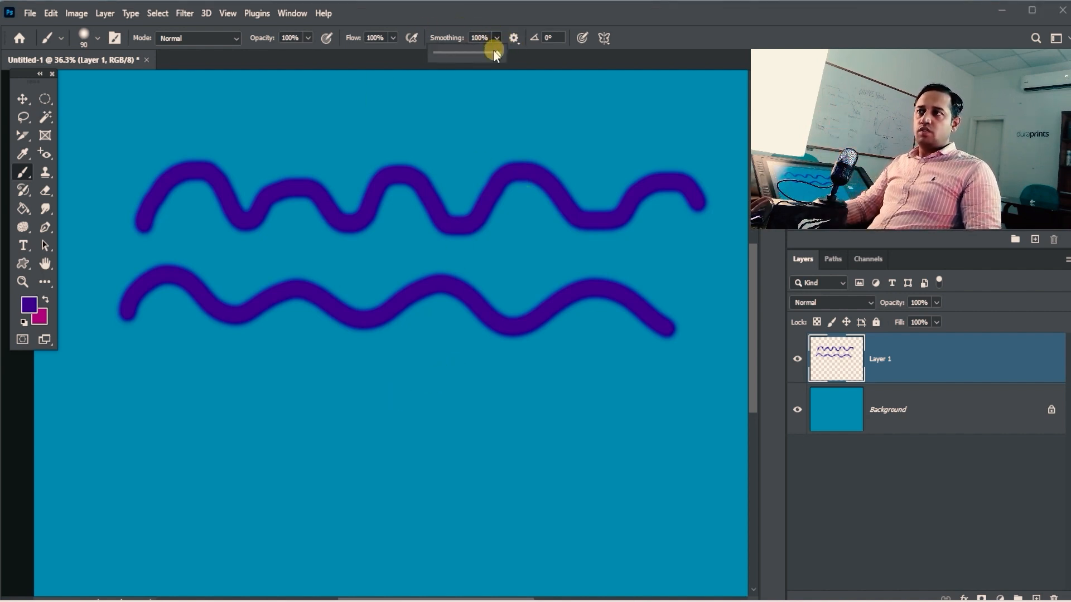
click(442, 53)
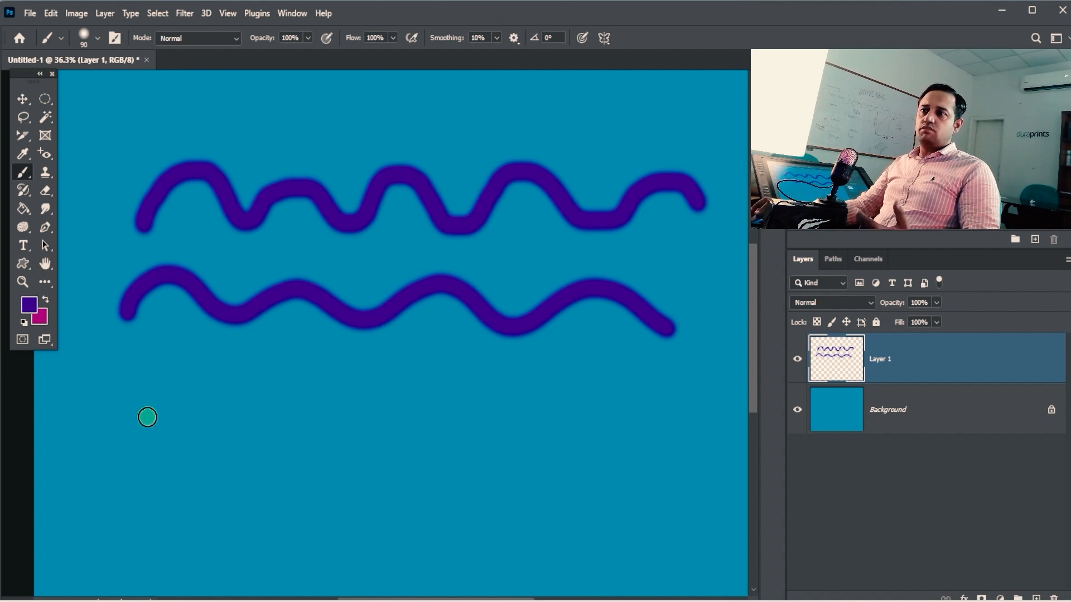
- Paint a third wavy purple stroke below the other two on the teal canvas
mouse_move(118, 434)
mouse_down()
mouse_move(129, 409)
mouse_move(211, 397)
mouse_move(241, 441)
mouse_move(306, 394)
mouse_move(331, 437)
mouse_move(430, 427)
mouse_move(469, 451)
mouse_move(515, 413)
mouse_move(605, 444)
mouse_up()
key(ctrl+space)
mouse_move(299, 189)
mouse_down()
mouse_move(334, 185)
mouse_move(285, 199)
mouse_up()
- Paint a fourth wavy purple stroke below the others with 27% smoothing, and set the brush smoothing back to 10%
click(498, 38)
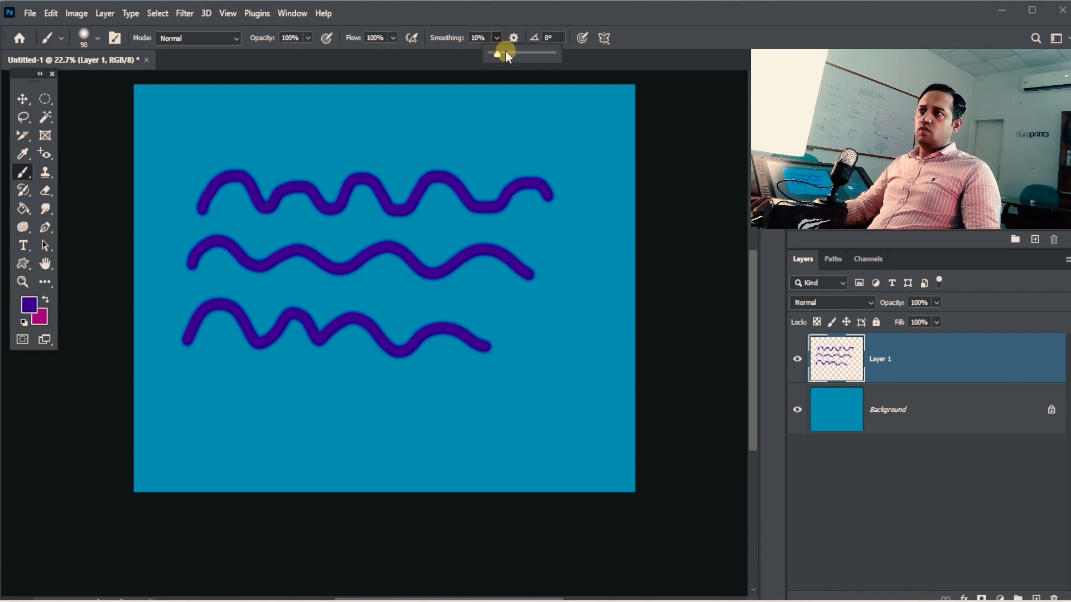
drag(180, 396, 219, 376)
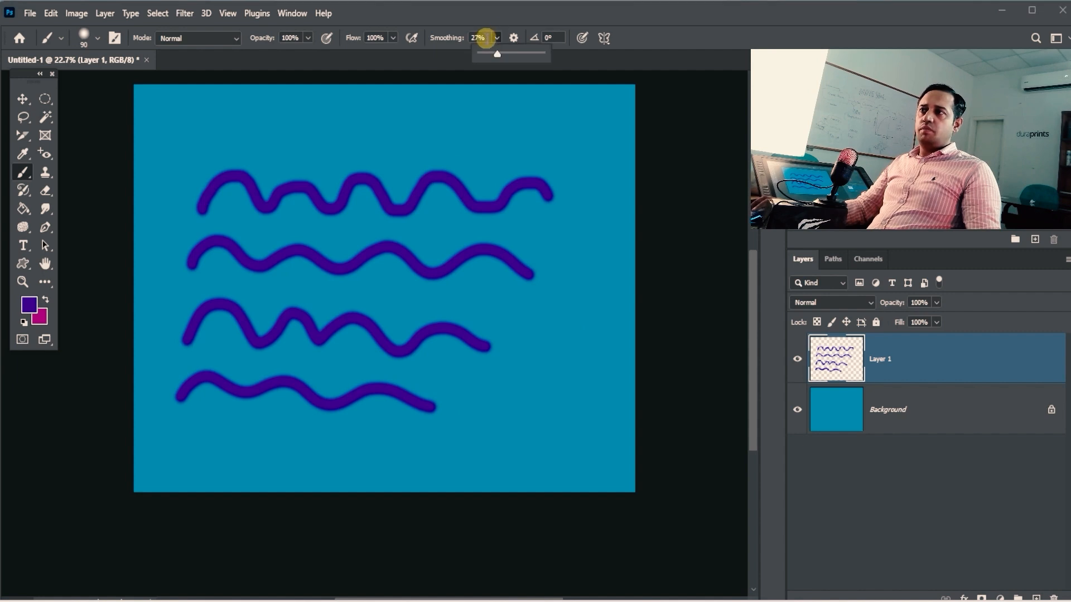
text(10)
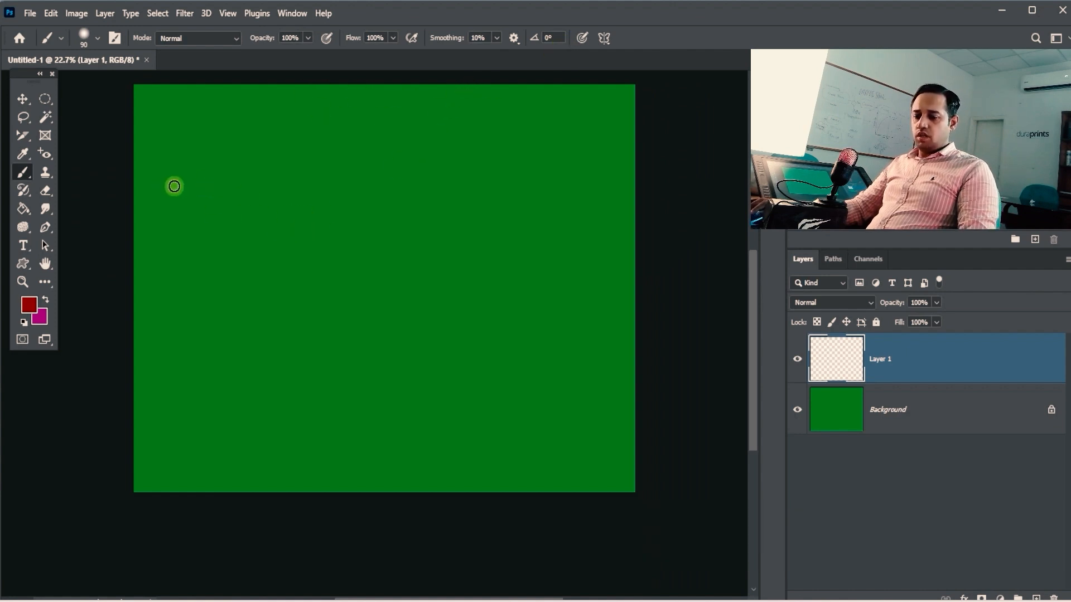
- Enlarge the brush to 150 px and paint a wavy red stroke across the green canvas, plus a second one below with a 45° brush angle
key(bracketright)
key(bracketright)
key(bracketright)
mouse_move(199, 181)
mouse_down()
mouse_move(240, 152)
mouse_move(310, 181)
mouse_move(481, 158)
mouse_move(560, 170)
mouse_up()
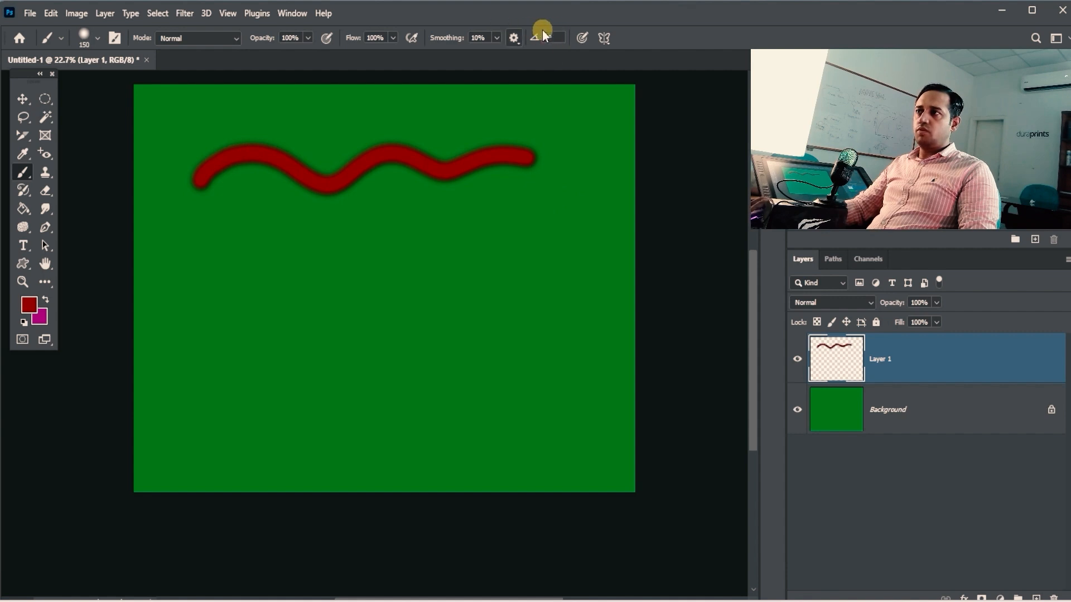
text(45)
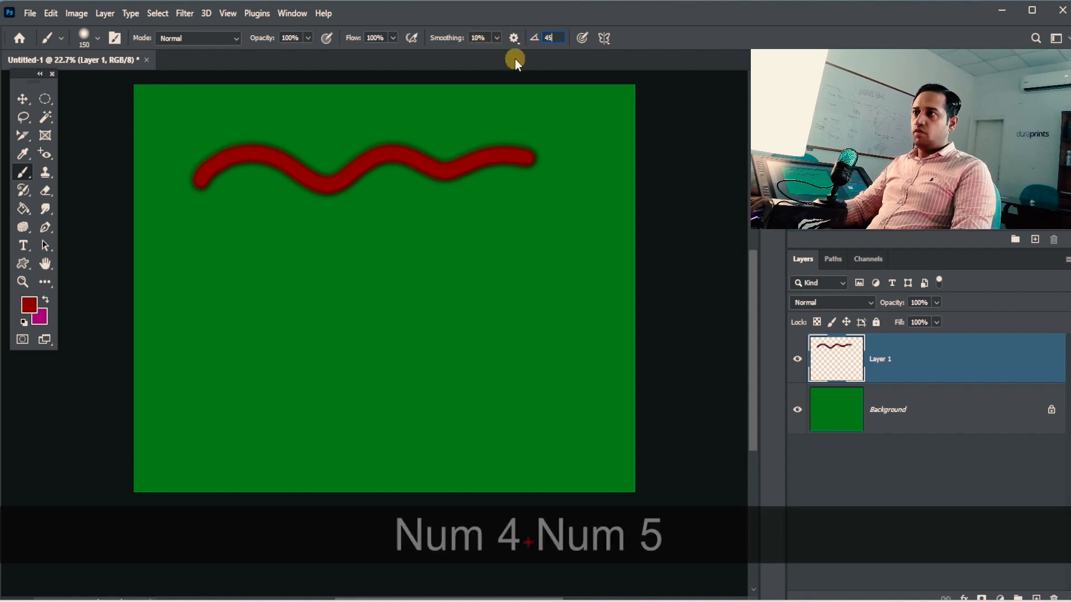
mouse_move(162, 258)
mouse_down()
mouse_move(209, 230)
mouse_move(277, 243)
mouse_move(394, 221)
mouse_move(460, 228)
mouse_move(559, 215)
mouse_up()
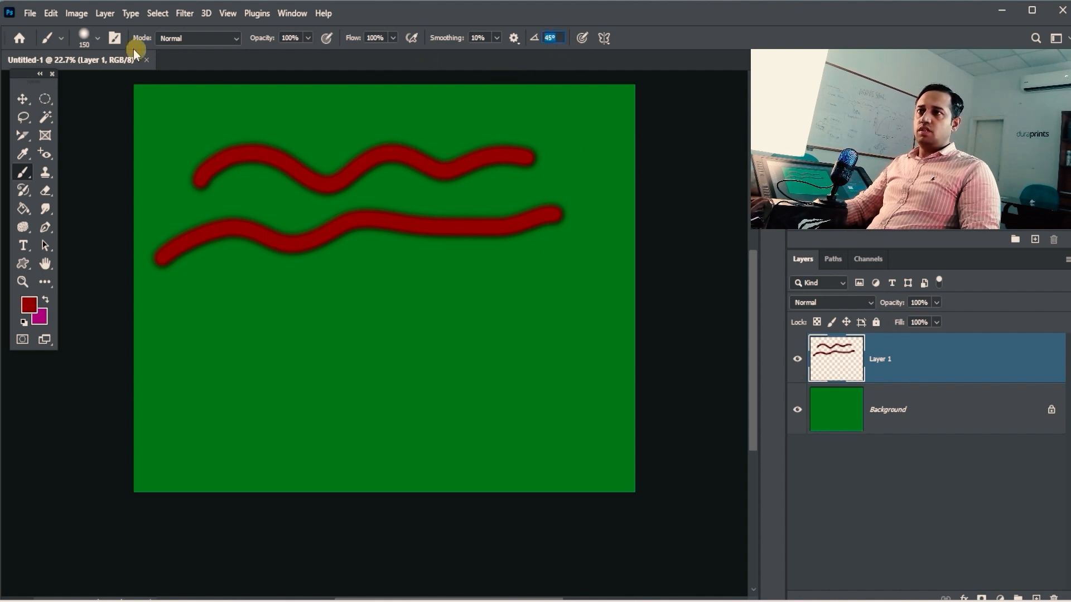
- Reduce the roundness of the brush tip to a narrow ellipse, keeping its 45° angle
click(98, 39)
click(352, 4)
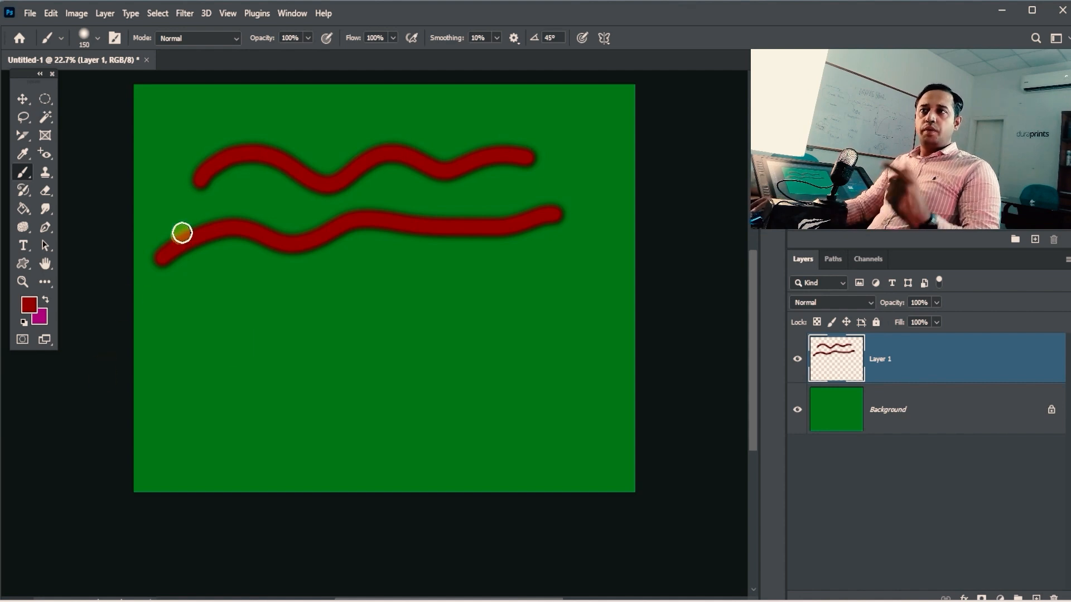
click(97, 37)
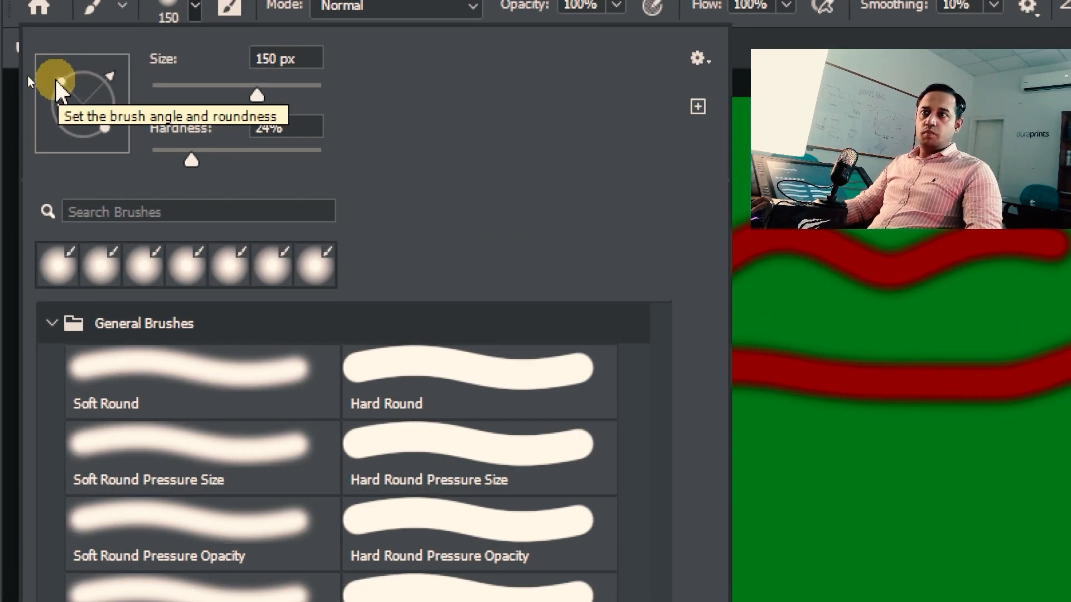
drag(61, 81, 77, 96)
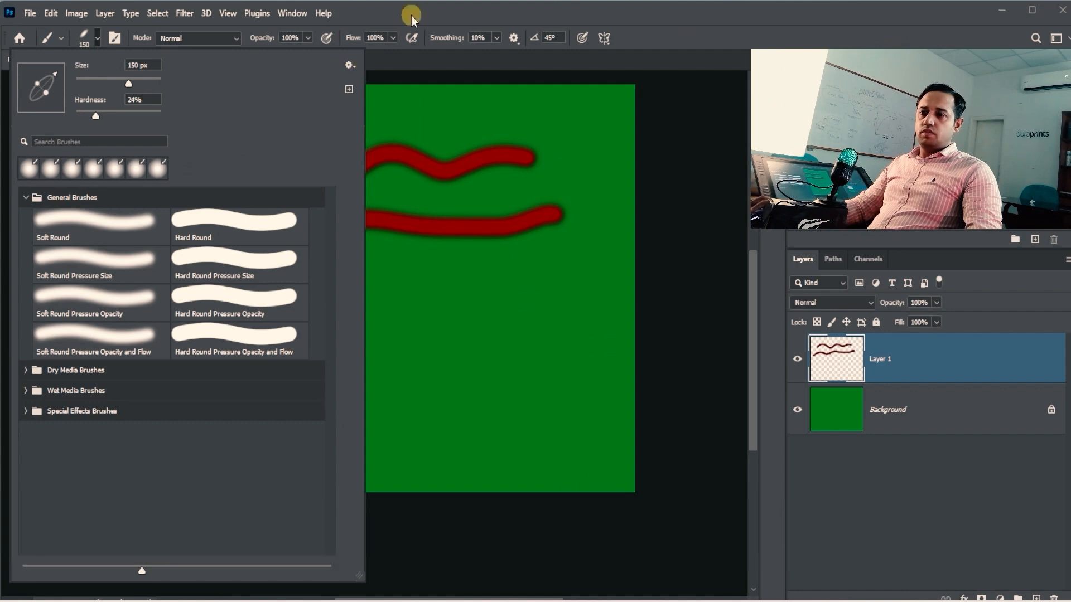
click(410, 15)
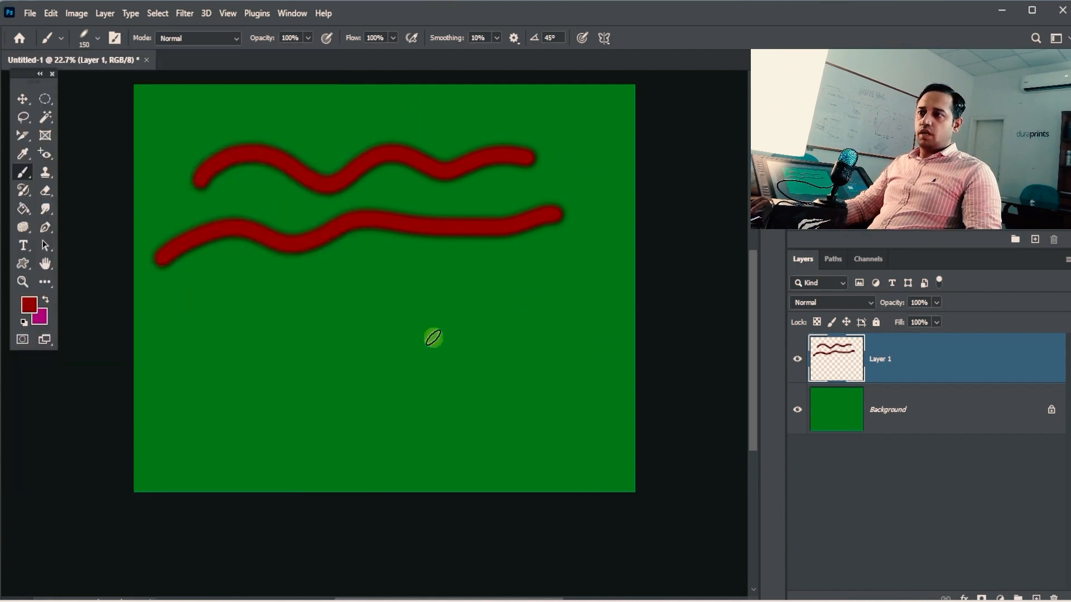
- Hand-letter joined Arabic-style characters in red in the lower half of the canvas, adding a tall vertical stroke and a long horizontal stroke beneath
drag(541, 301, 491, 303)
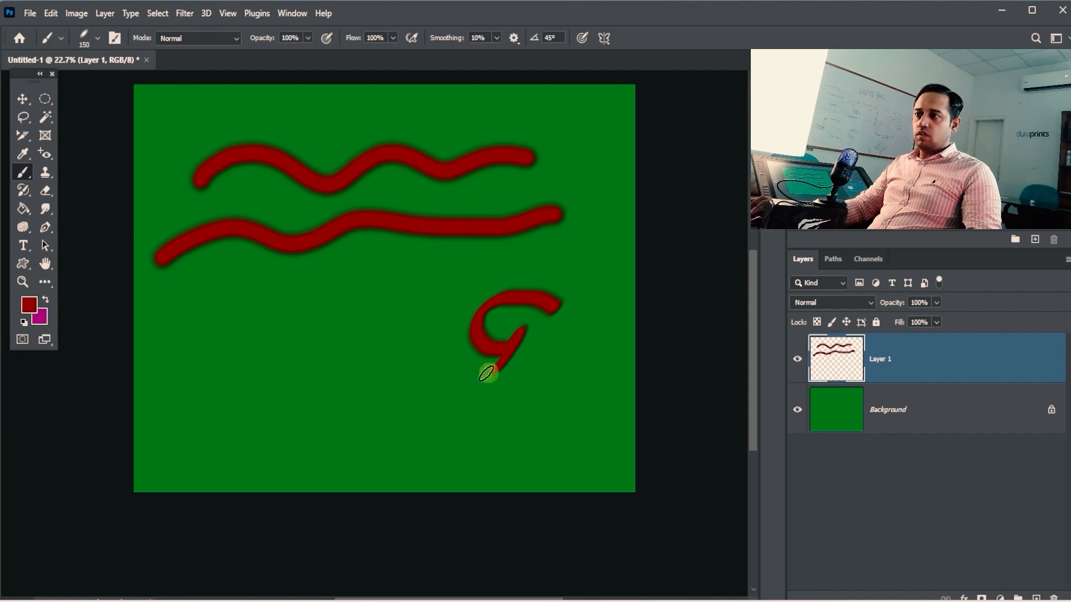
mouse_move(486, 373)
mouse_down()
mouse_move(440, 344)
mouse_move(333, 409)
mouse_up()
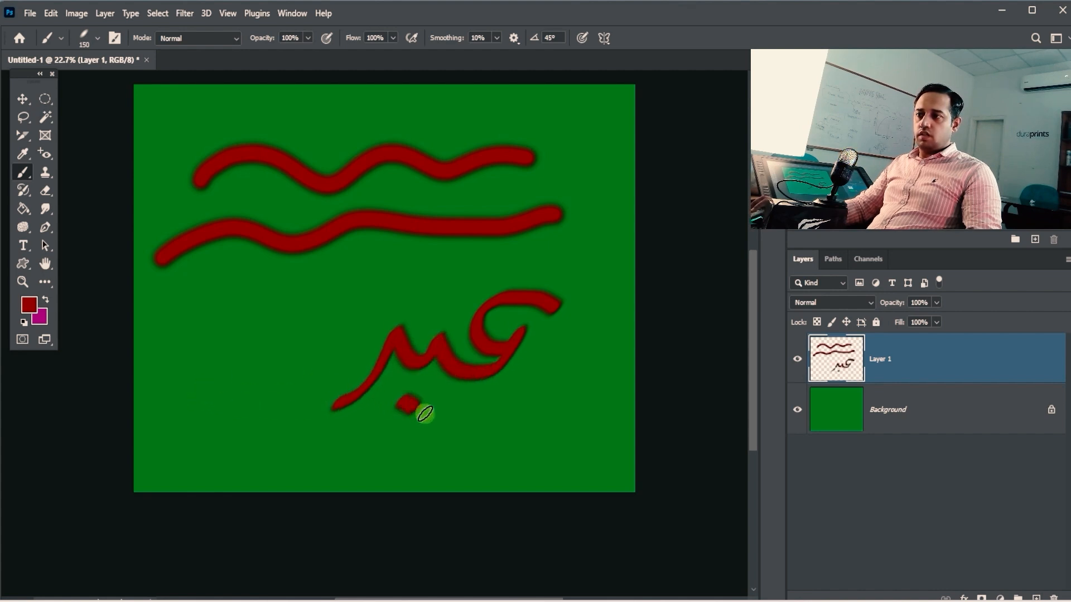
drag(271, 275, 282, 403)
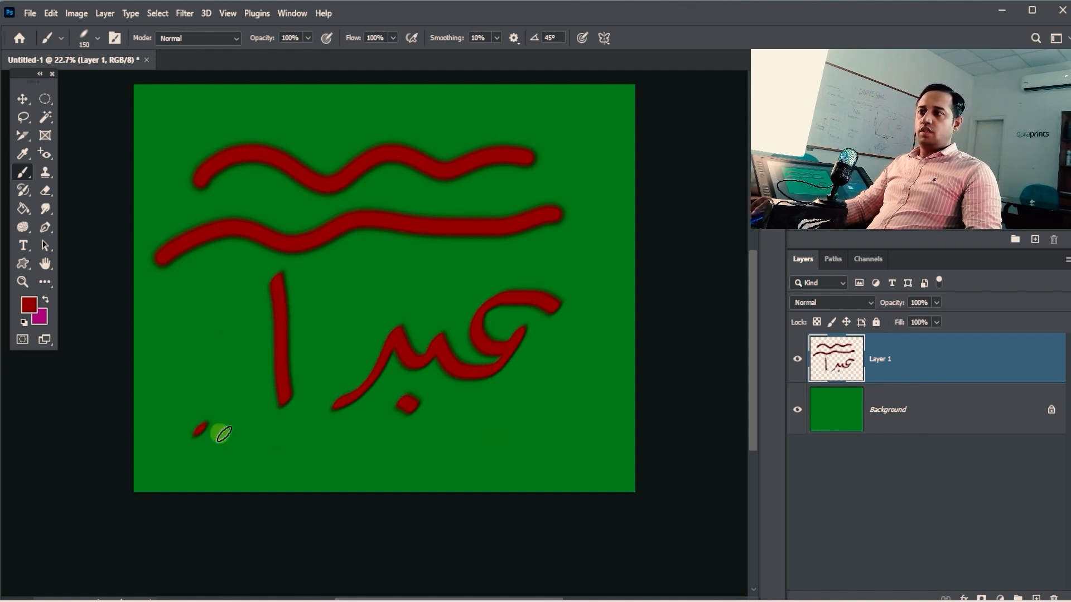
drag(223, 434, 441, 442)
- Add two small curled marks above the lettering and thin curved crescent strokes beside the tall vertical stroke
mouse_move(445, 275)
mouse_down()
mouse_move(388, 261)
mouse_move(398, 308)
mouse_up()
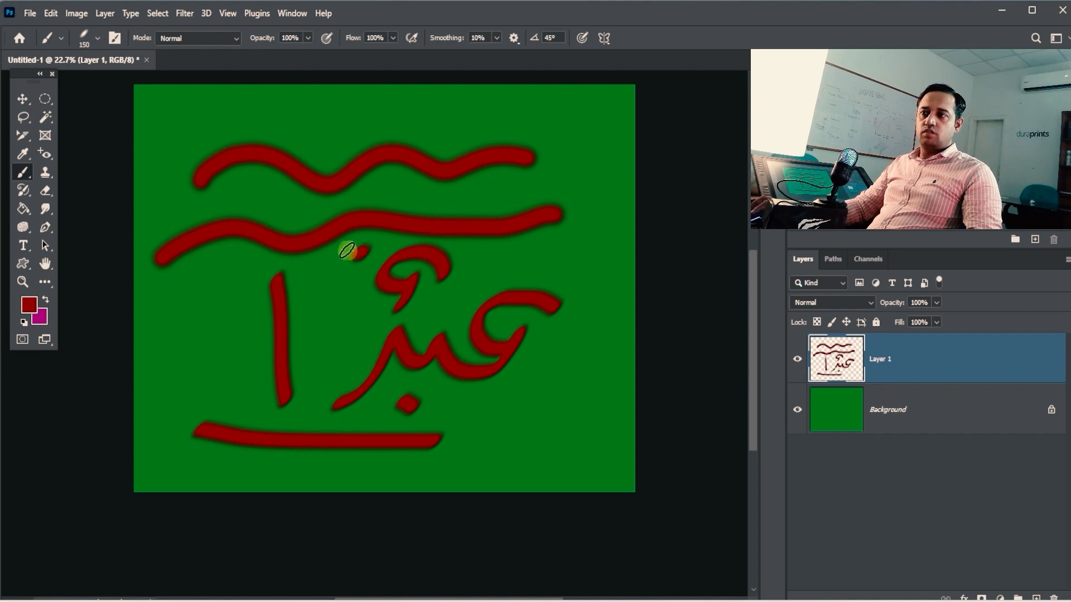
mouse_move(347, 251)
mouse_down()
mouse_move(338, 289)
mouse_move(361, 293)
mouse_up()
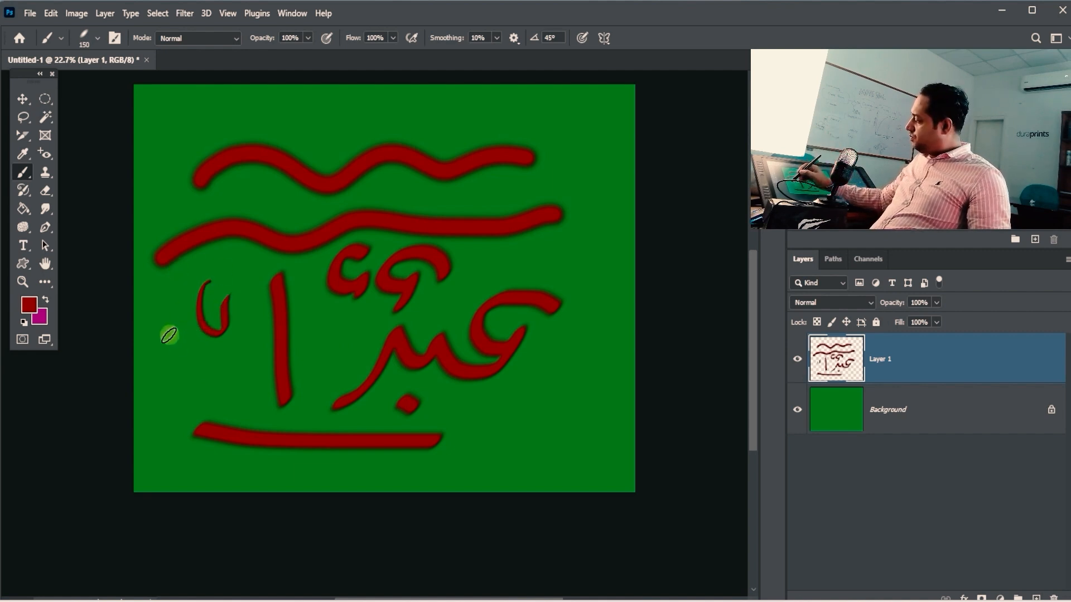
drag(186, 385, 223, 384)
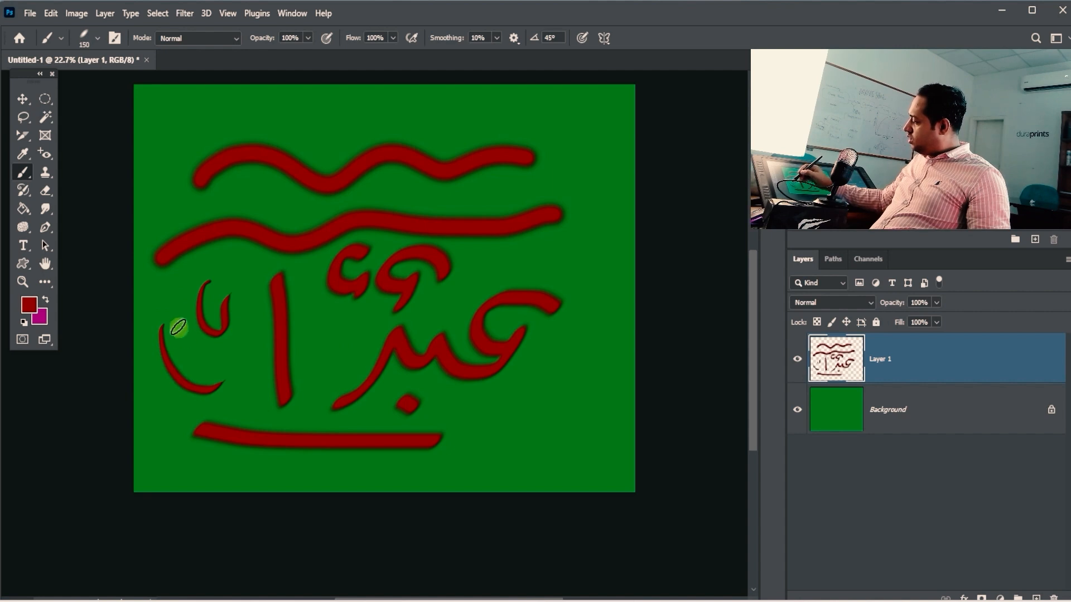
drag(178, 327, 222, 384)
mouse_move(192, 333)
mouse_down()
mouse_move(202, 356)
mouse_move(241, 363)
mouse_up()
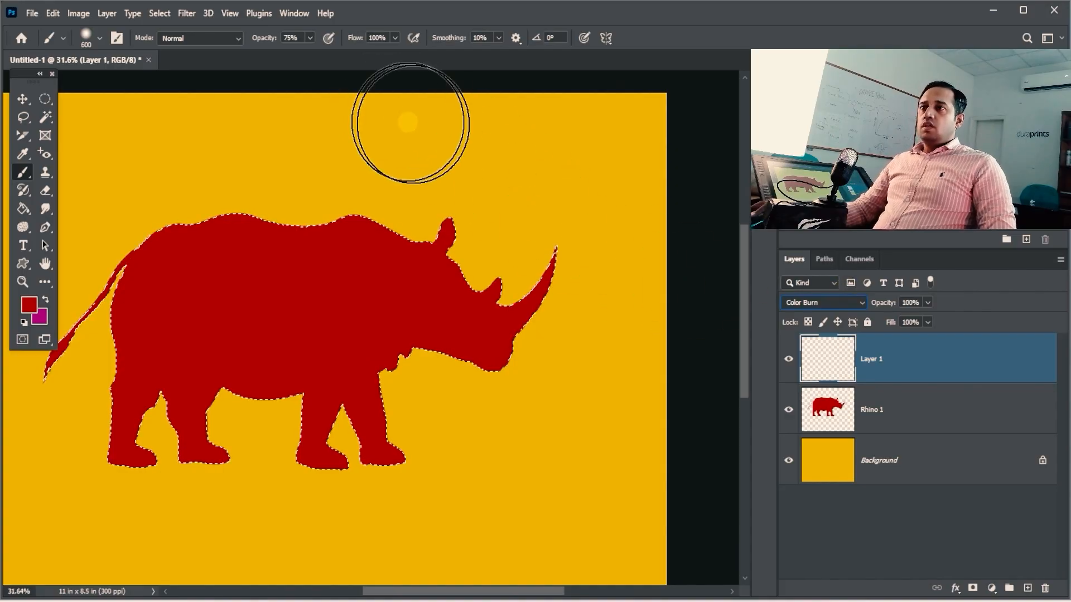
- Deselect the rhino outline and toggle the Rhino 1 layer's visibility to check which layer holds the rhino
ctrl+alt+drag(437, 306, 360, 294)
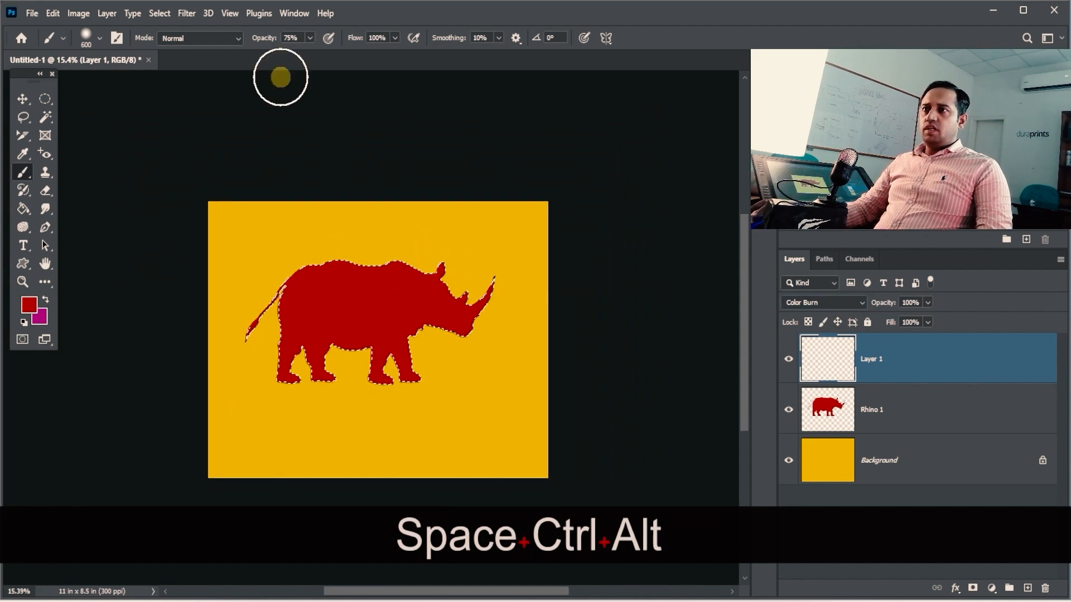
key(ctrl+d)
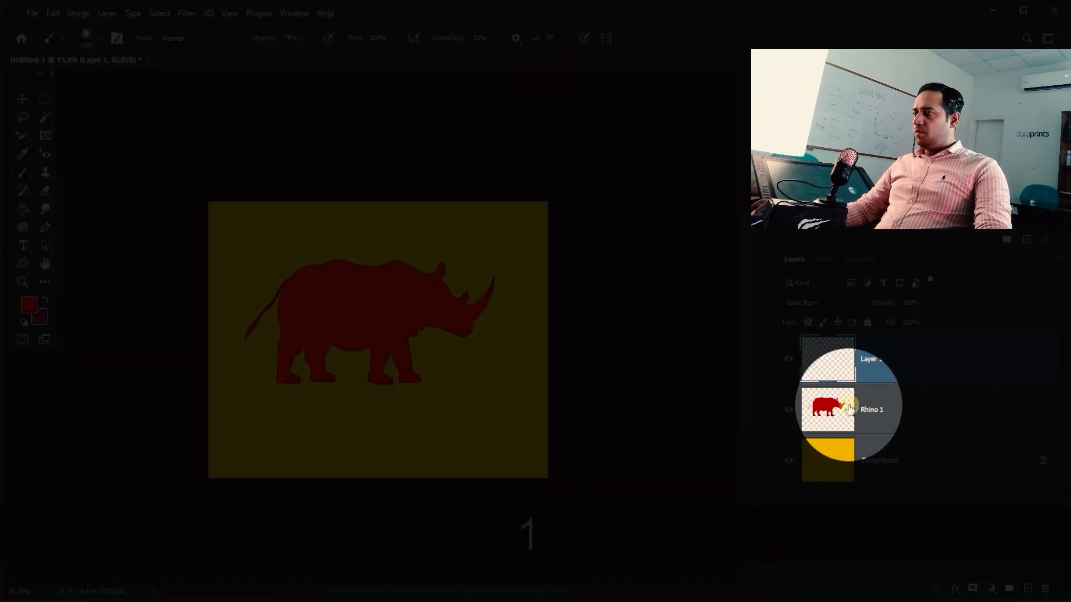
click(799, 413)
click(788, 410)
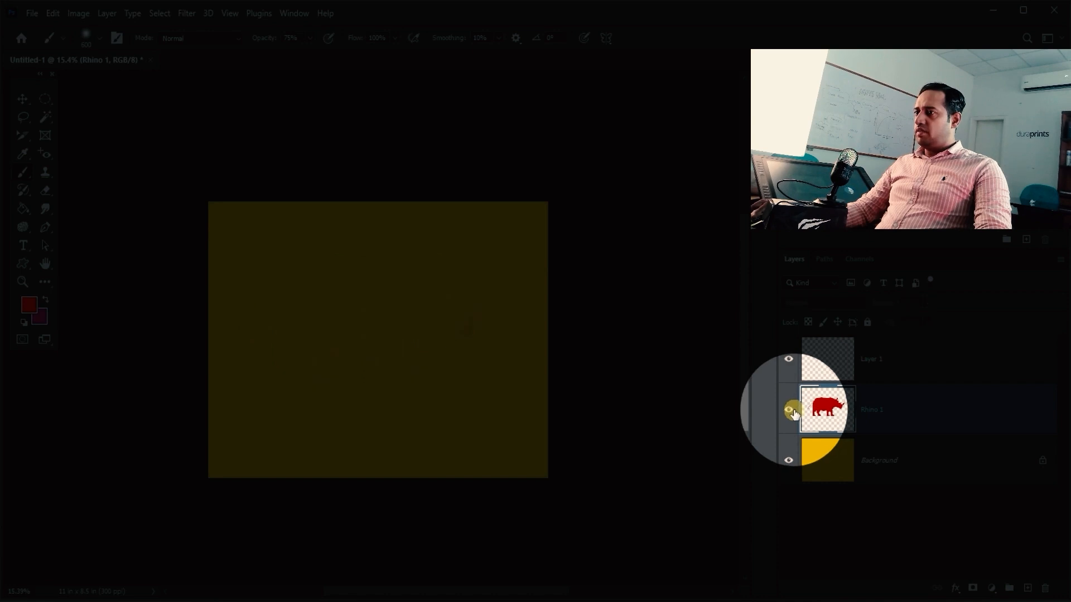
click(789, 409)
click(847, 378)
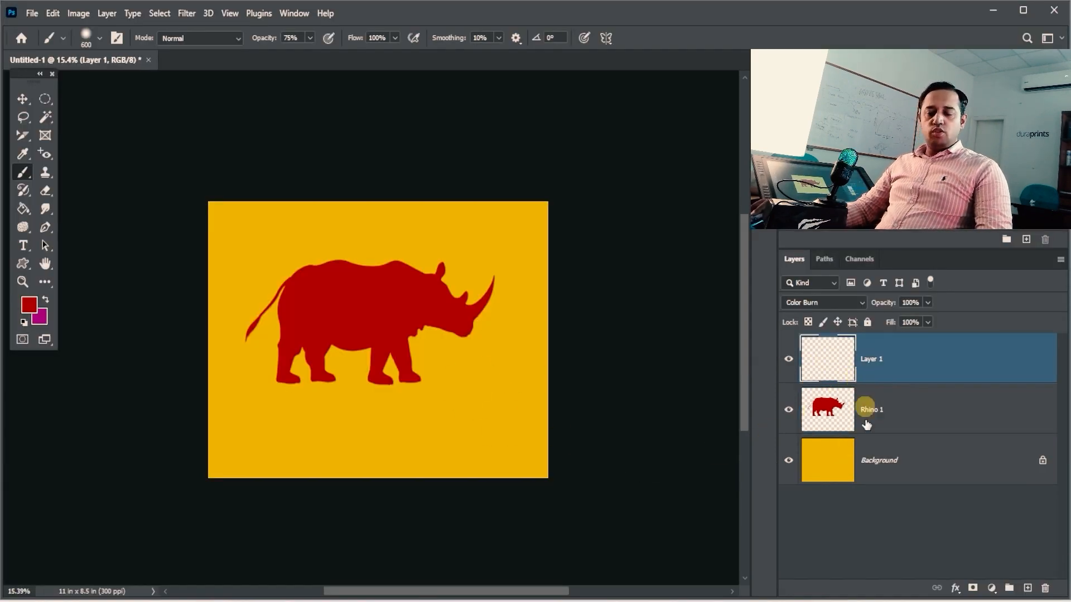
- Load the rhino shape on the Rhino 1 layer as a selection and frame the whole animal
click(946, 416)
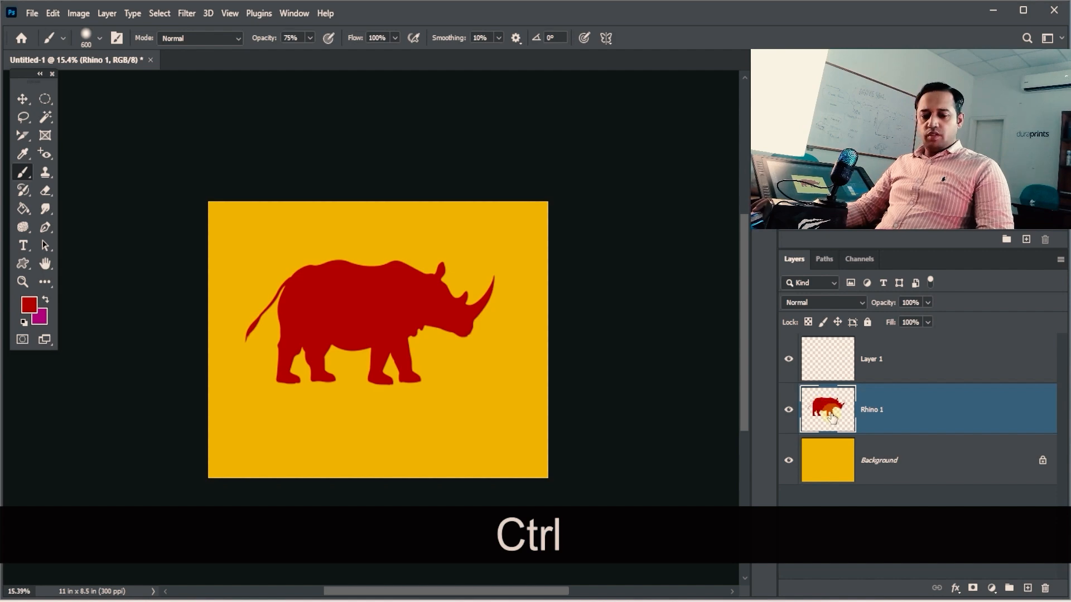
key(ctrl)
ctrl+click(831, 416)
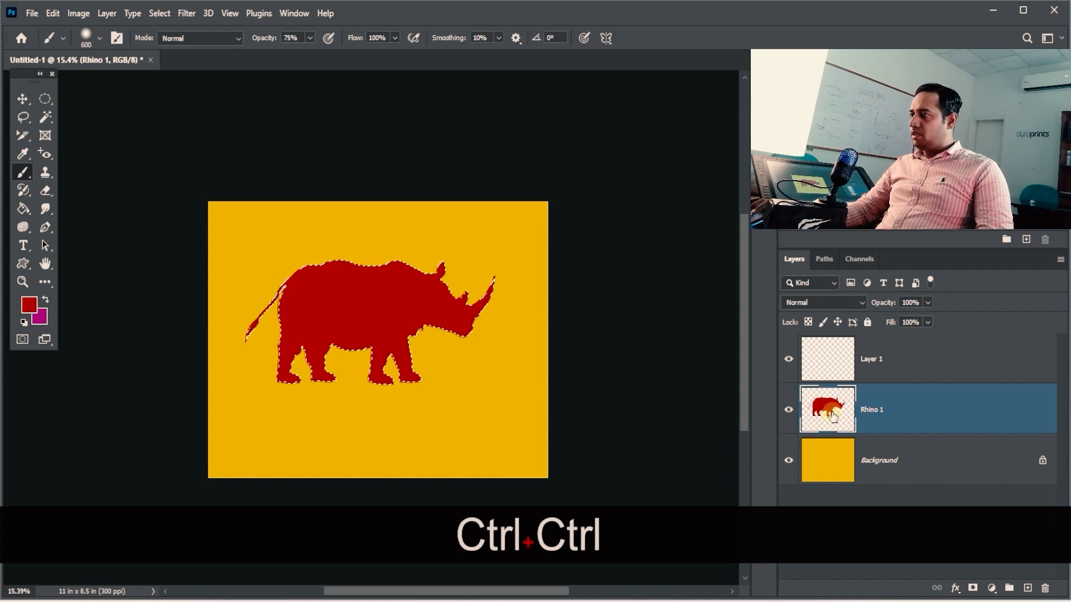
key(ctrl+space)
drag(393, 308, 475, 296)
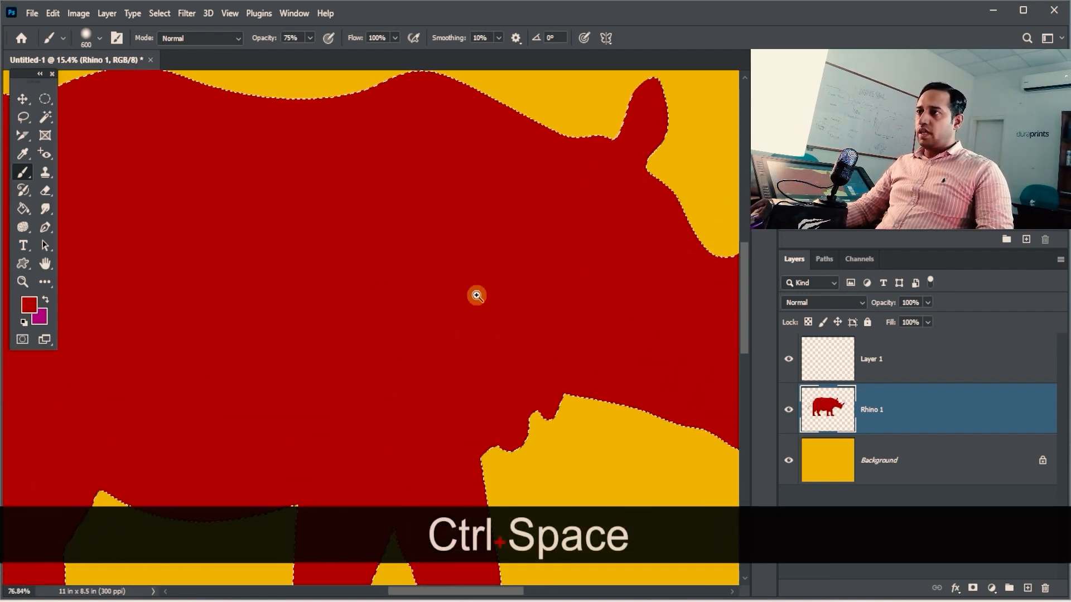
key(ctrl+alt+space)
drag(576, 309, 529, 309)
drag(373, 268, 307, 255)
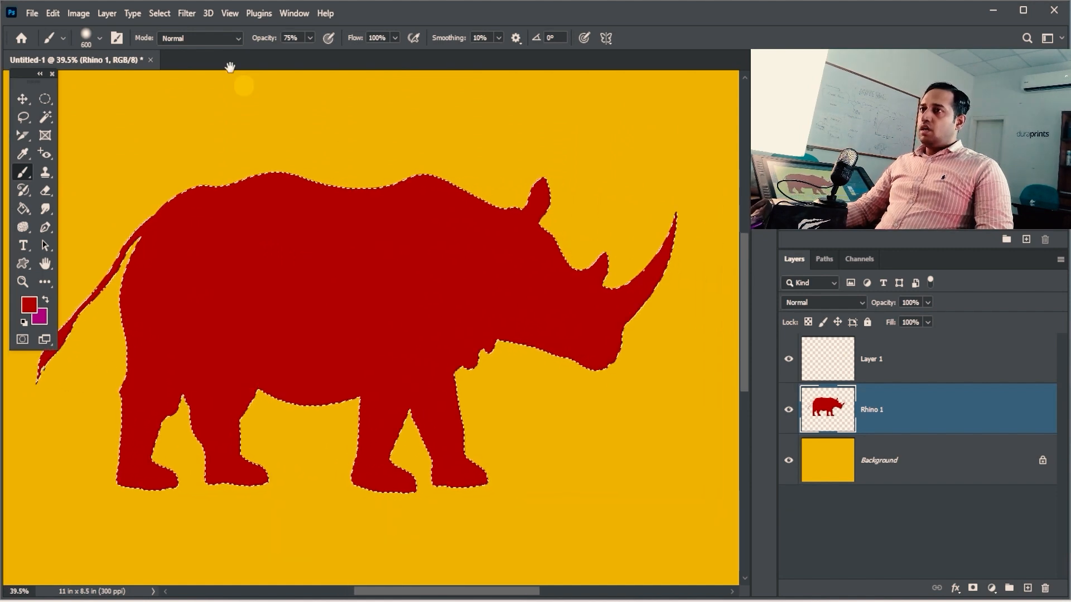
- Review the blending modes offered for the brush and for the Rhino 1 layer, keeping the layer at Normal
click(233, 41)
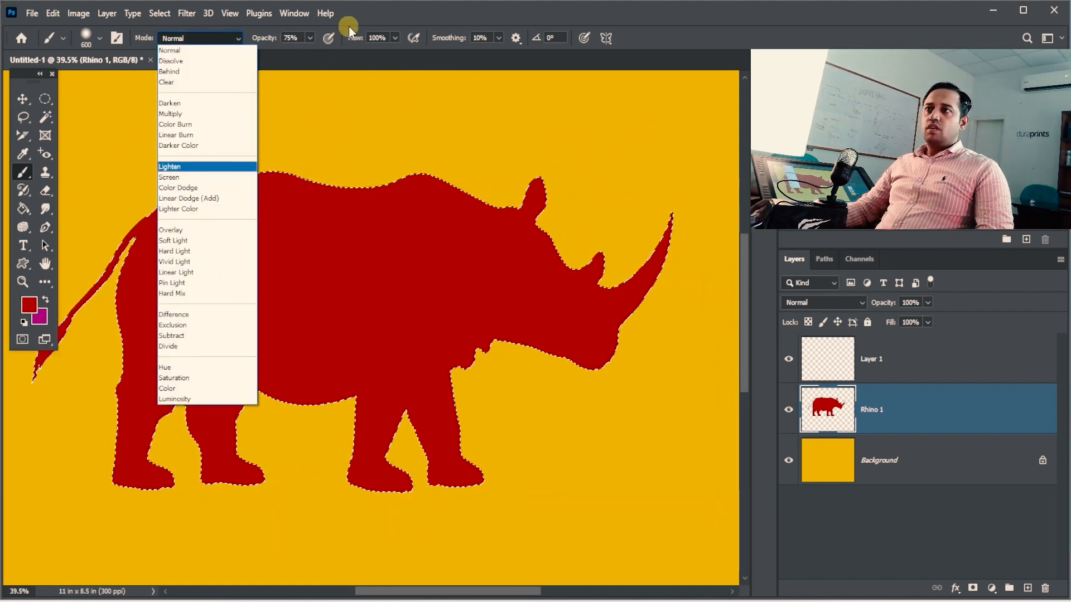
click(435, 59)
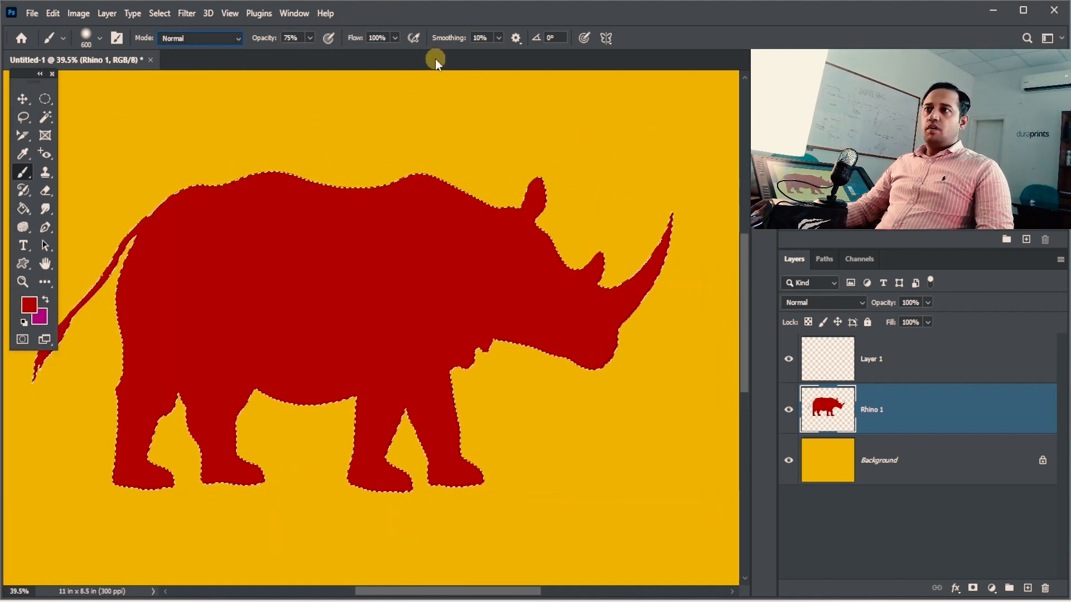
click(848, 303)
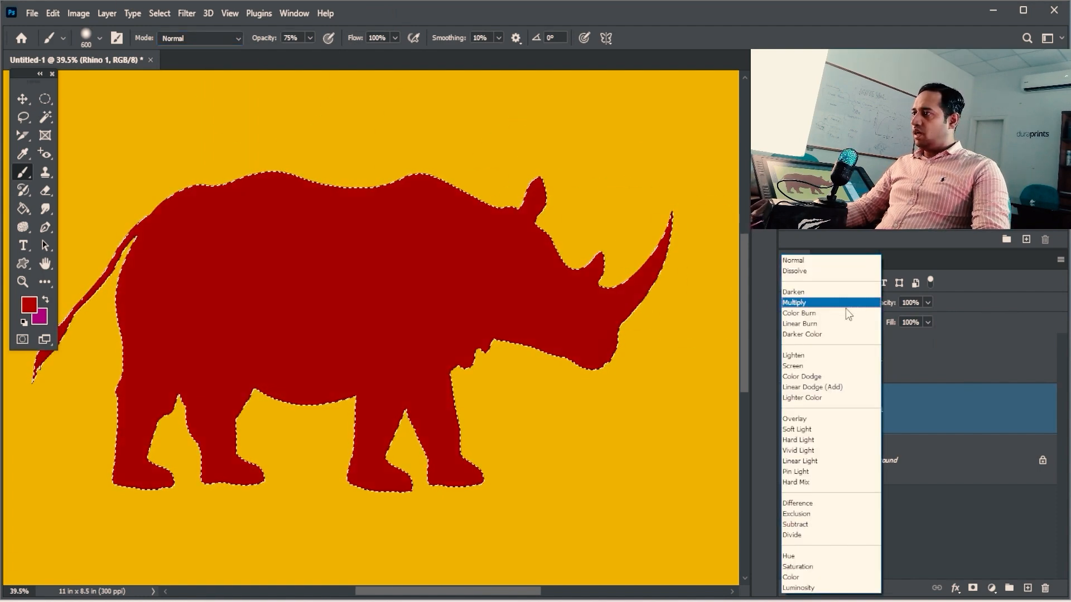
click(793, 259)
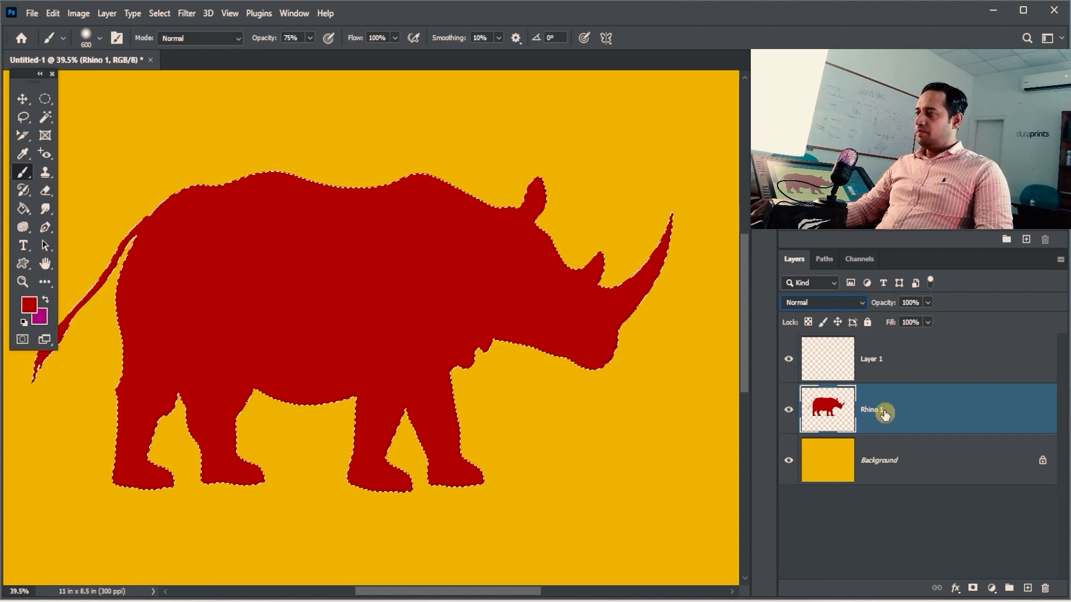
- Copy the selected rhino to a new layer and set that layer's blending mode to Multiply
key(ctrl+j)
click(847, 302)
click(847, 302)
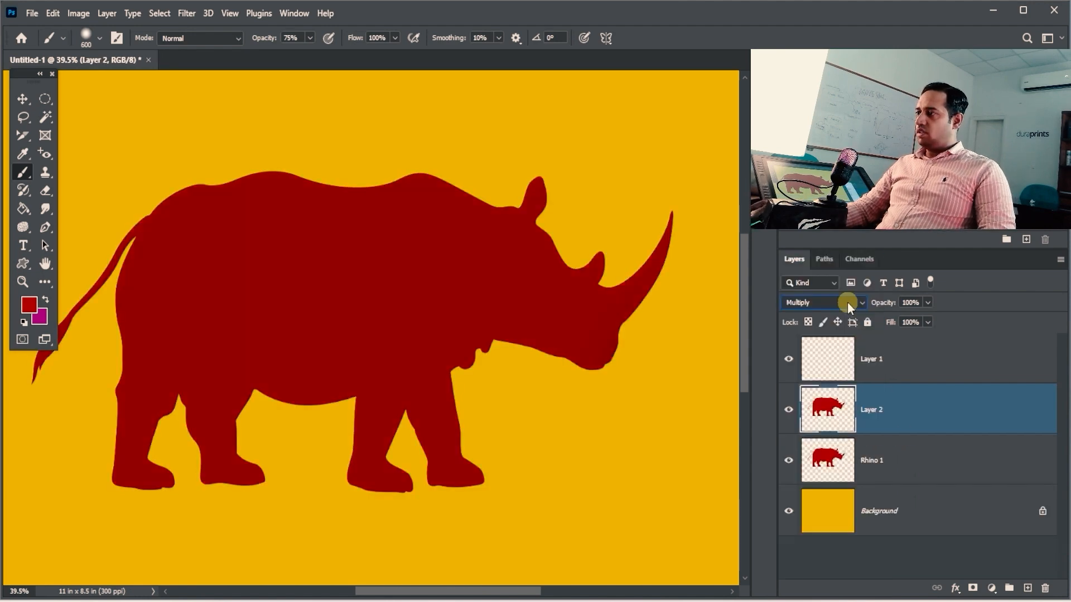
click(841, 297)
click(842, 304)
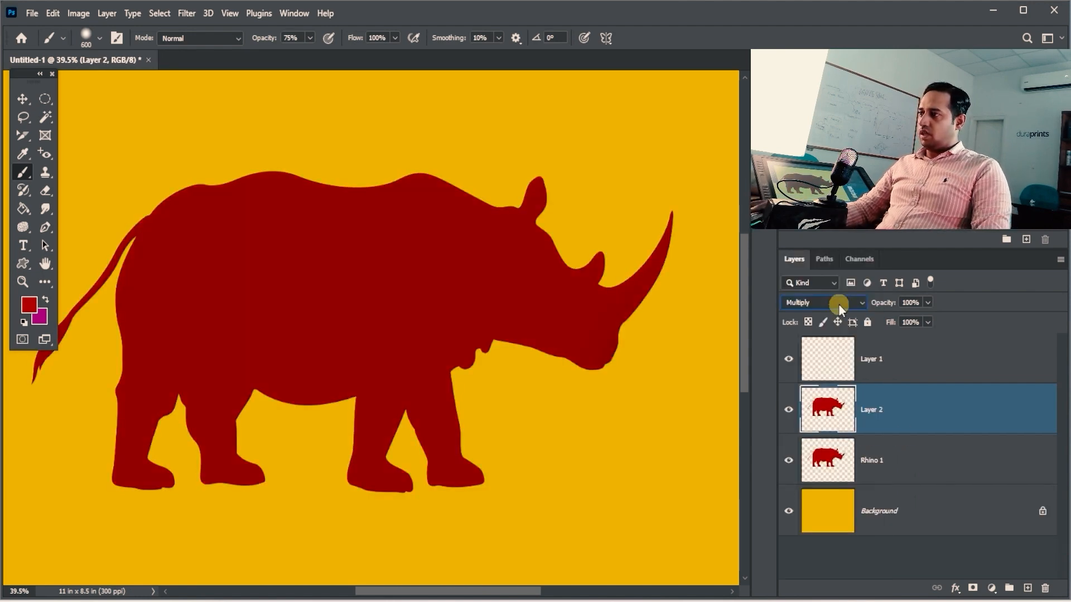
- Cycle Layer 2 through the blending modes from Multiply via Lighten, Screen, Soft Light, Hard Mix and Subtract to Color
key(Down)
key(Down)
key(Down)
key(Down)
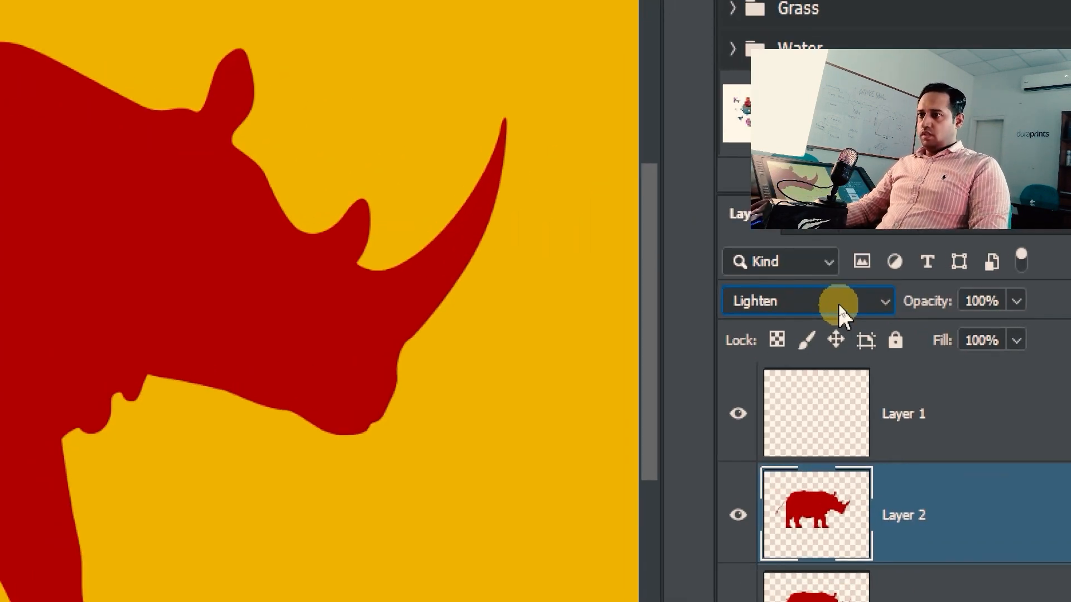
key(Down)
key(Down)
key(Down)
key(Down)
key(Down)
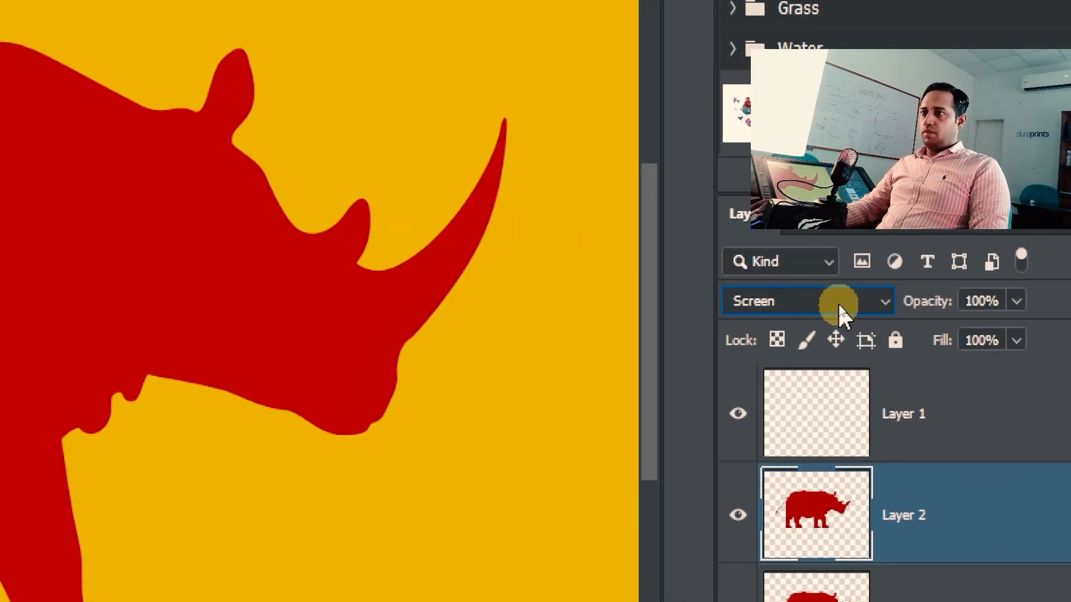
key(Down)
key(Down)
key(Down)
key(Down)
key(Down)
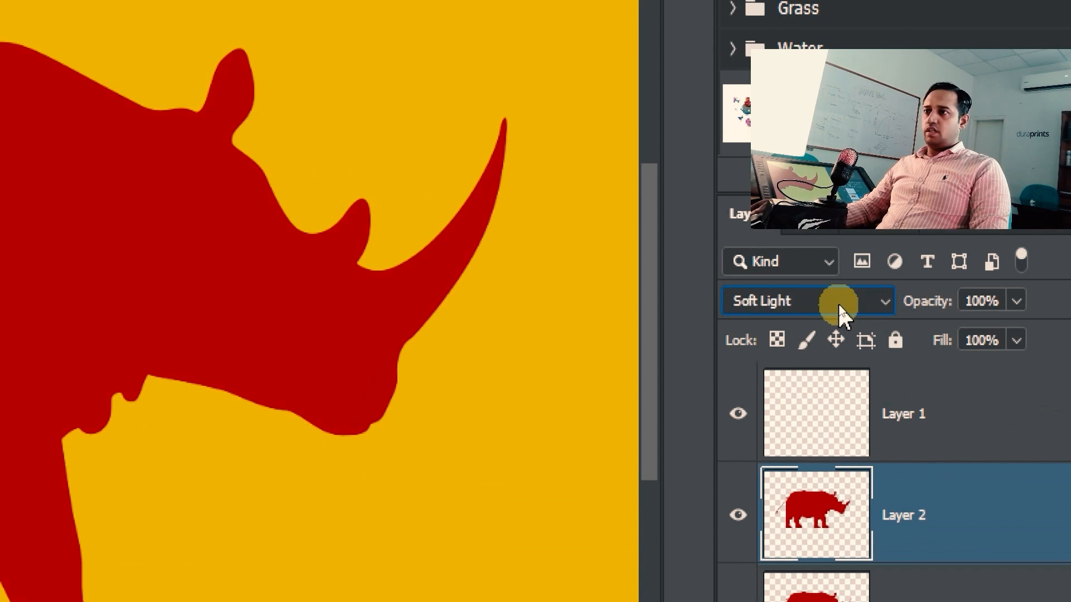
key(Down)
key(Down)
key(Down)
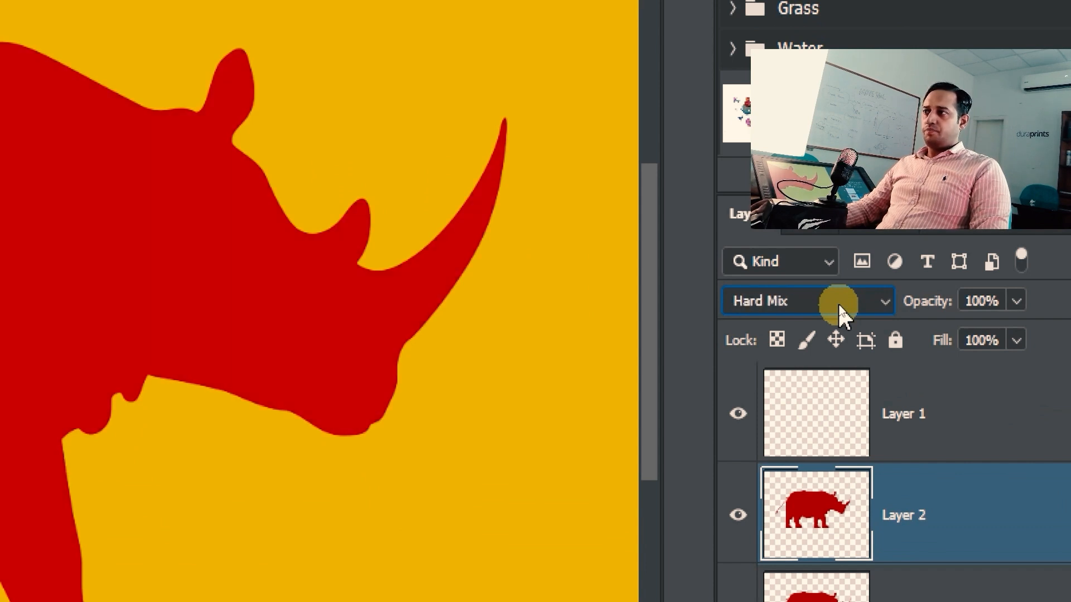
key(Down)
key(Down)
key(Down)
key(Down)
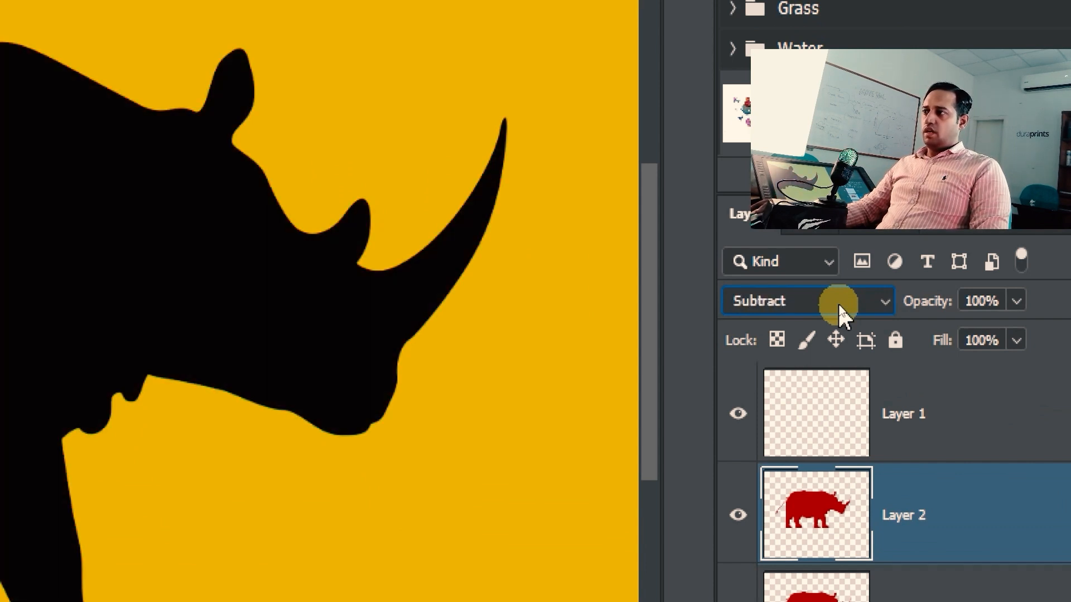
key(Down)
key(Down)
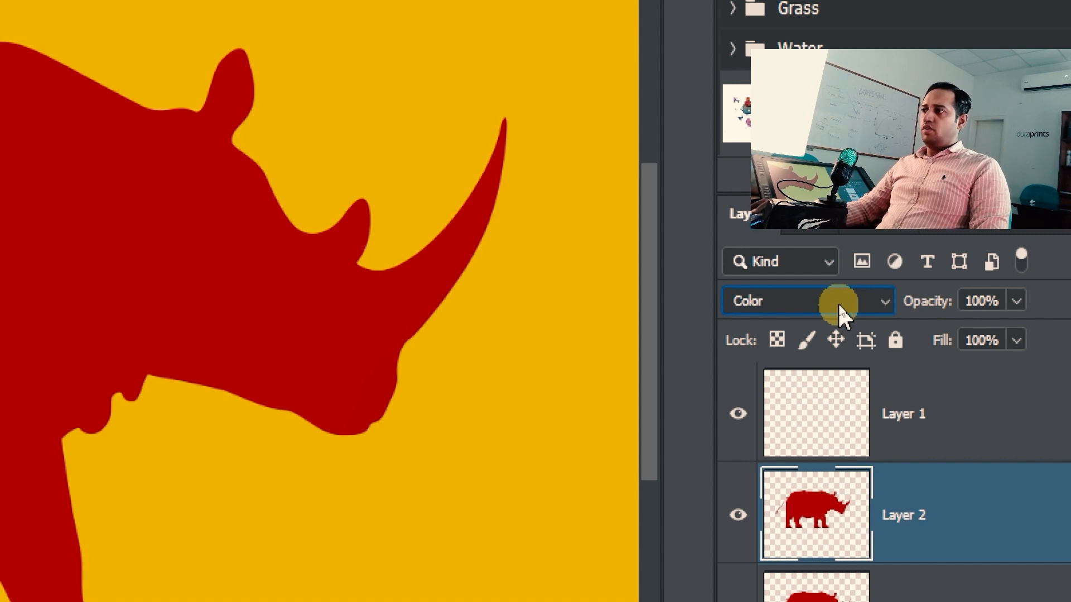
- Set Layer 2's blending mode to Subtract and check the document's color channels before returning to the layers
key(Up)
key(Up)
key(Up)
key(Up)
key(Up)
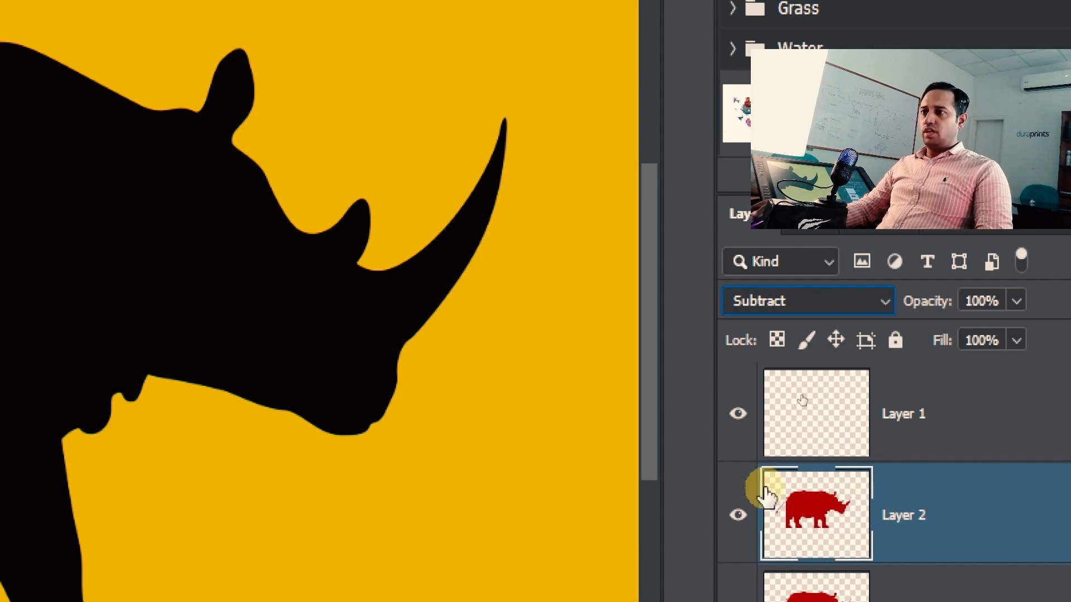
click(904, 223)
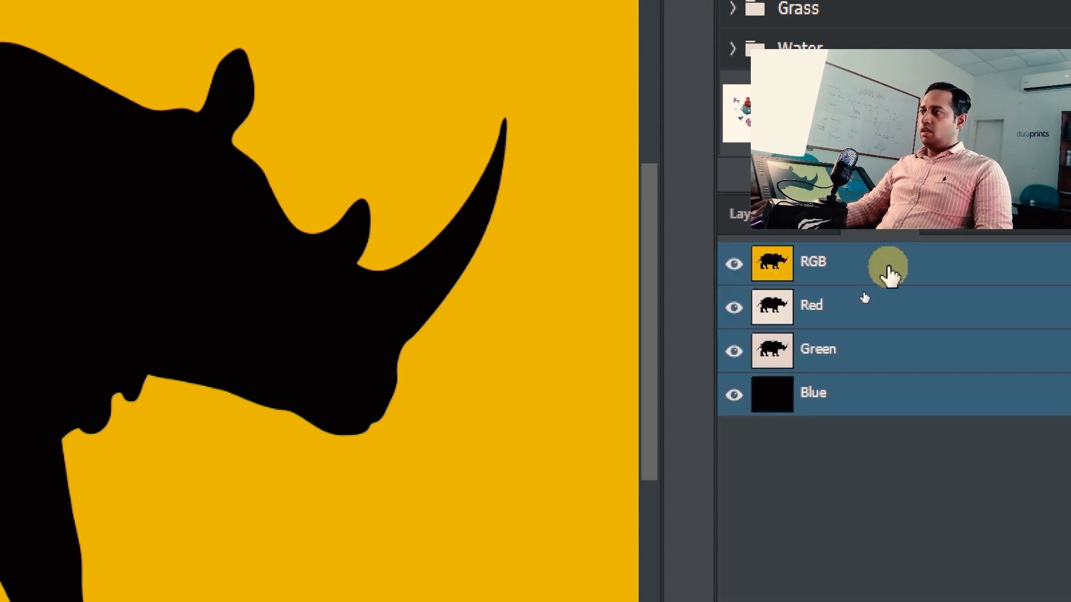
click(755, 225)
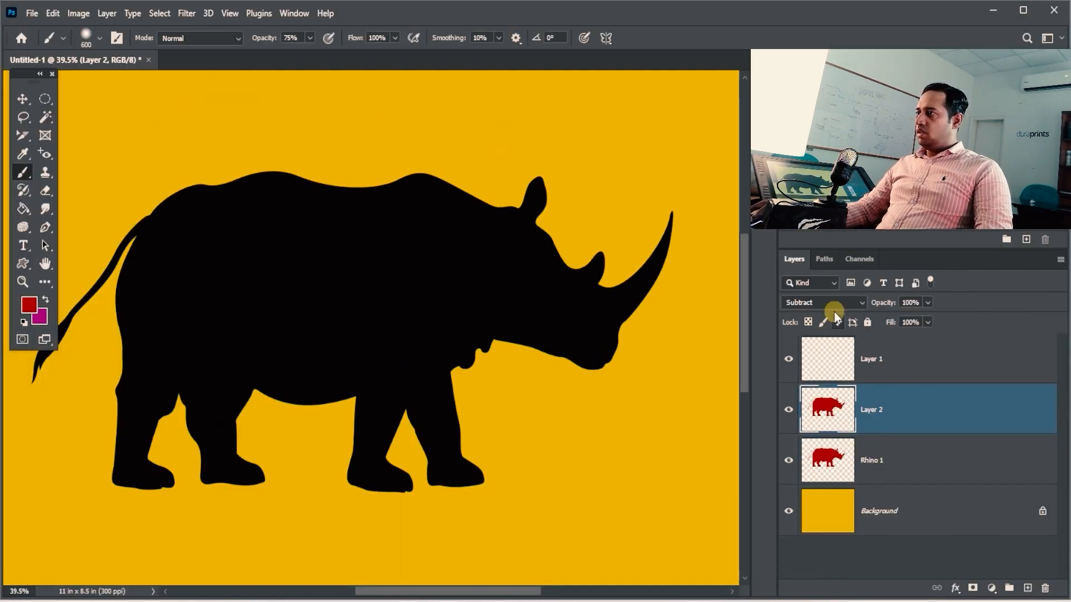
- Delete the duplicate rhino on Layer 2 and load the Rhino 1 layer's shape as a selection
click(808, 302)
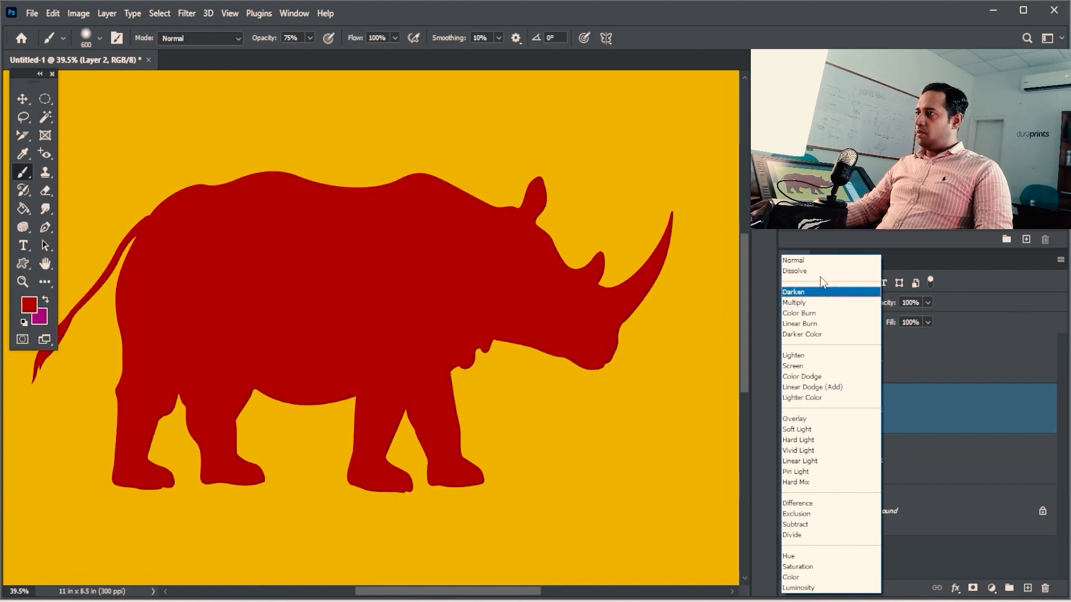
click(818, 266)
drag(848, 407, 1045, 588)
ctrl+click(833, 413)
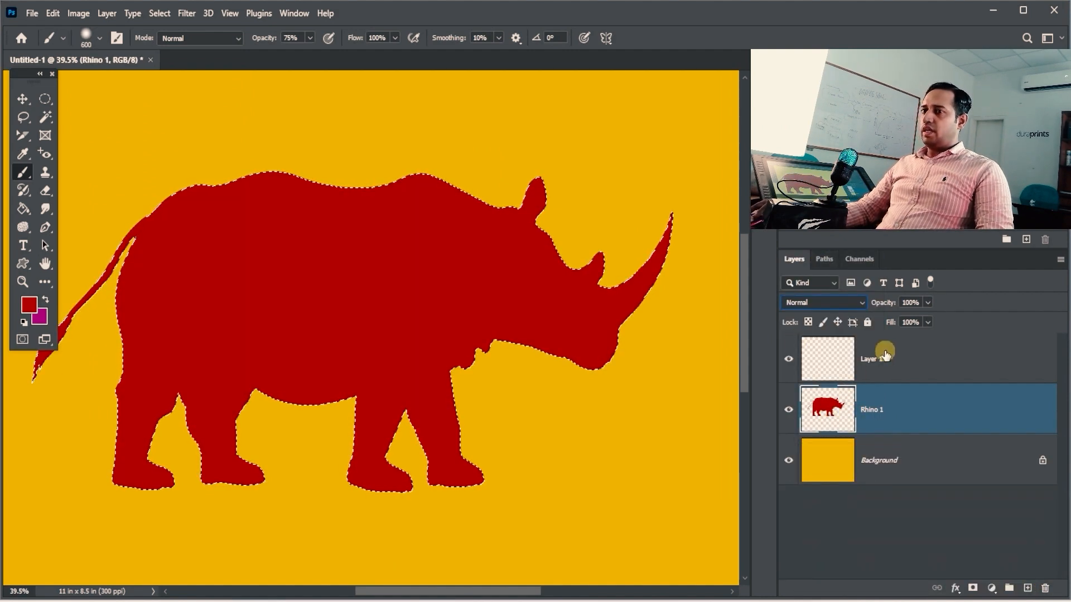
- Choose a brighter red foreground color for the brush and set Layer 1's blending mode to Normal
click(876, 356)
drag(592, 383, 540, 365)
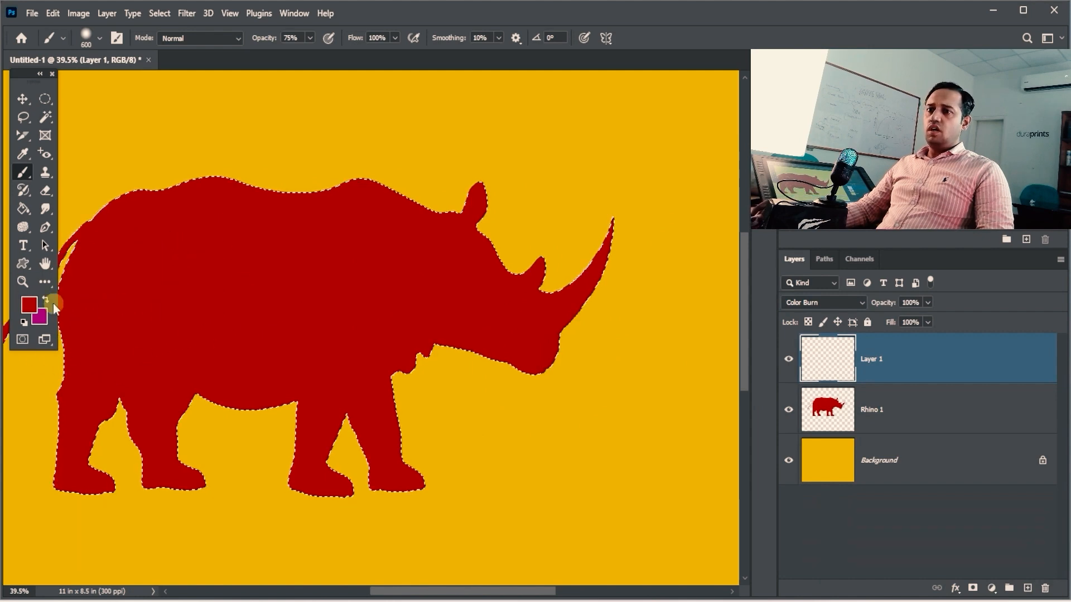
click(29, 305)
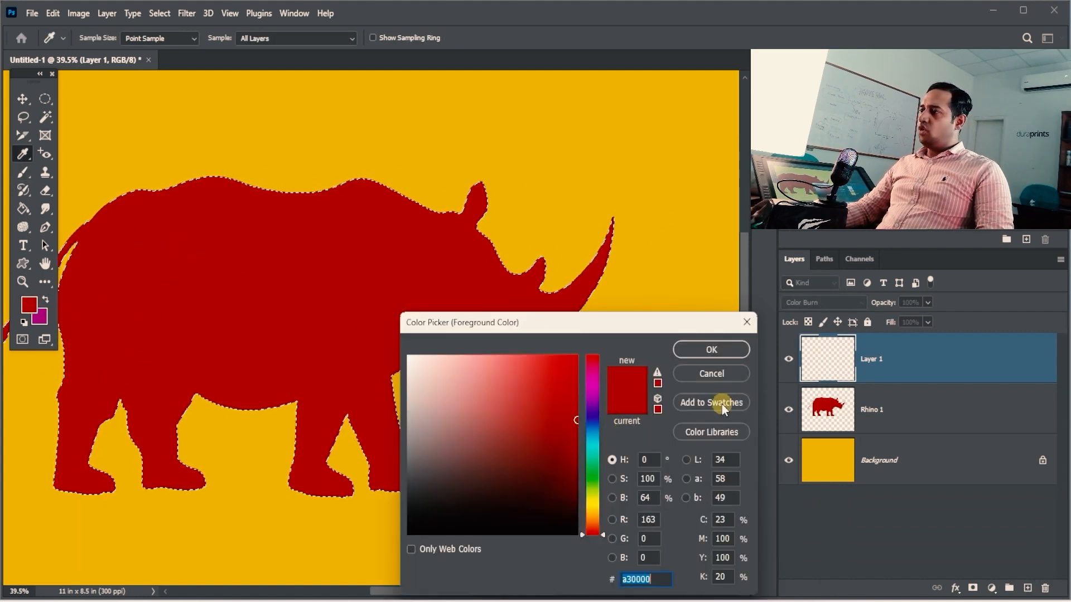
drag(575, 388, 577, 362)
click(678, 351)
key(b)
click(823, 302)
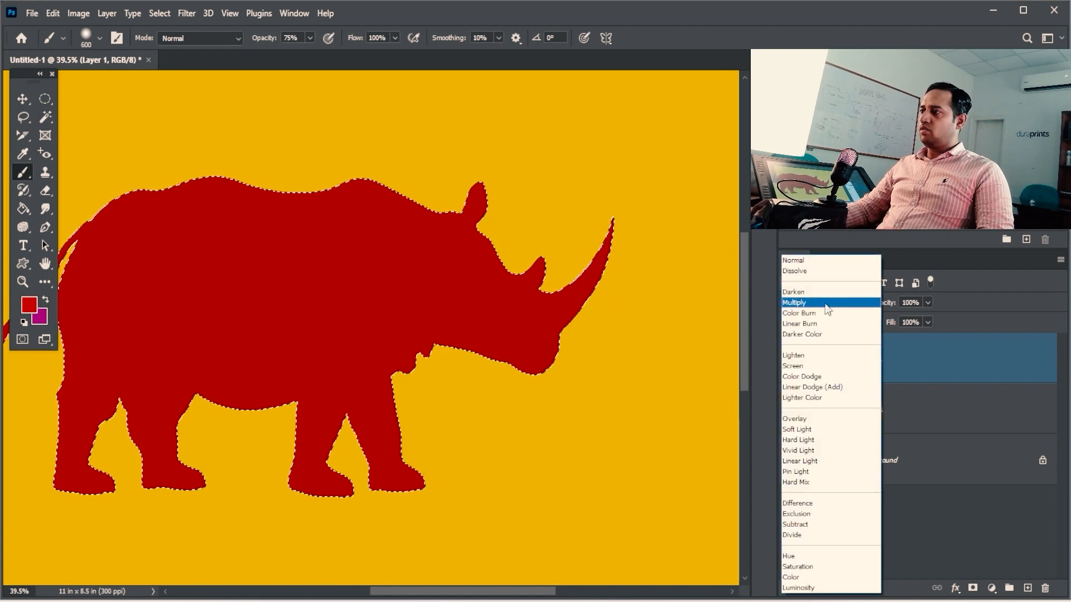
click(797, 258)
- Try a bright red brush stroke along the rhino's back on Layer 1 in Normal mode and undo it
mouse_move(600, 199)
mouse_down()
mouse_move(512, 227)
mouse_move(435, 178)
mouse_move(328, 162)
mouse_move(88, 183)
mouse_up()
drag(304, 236, 318, 276)
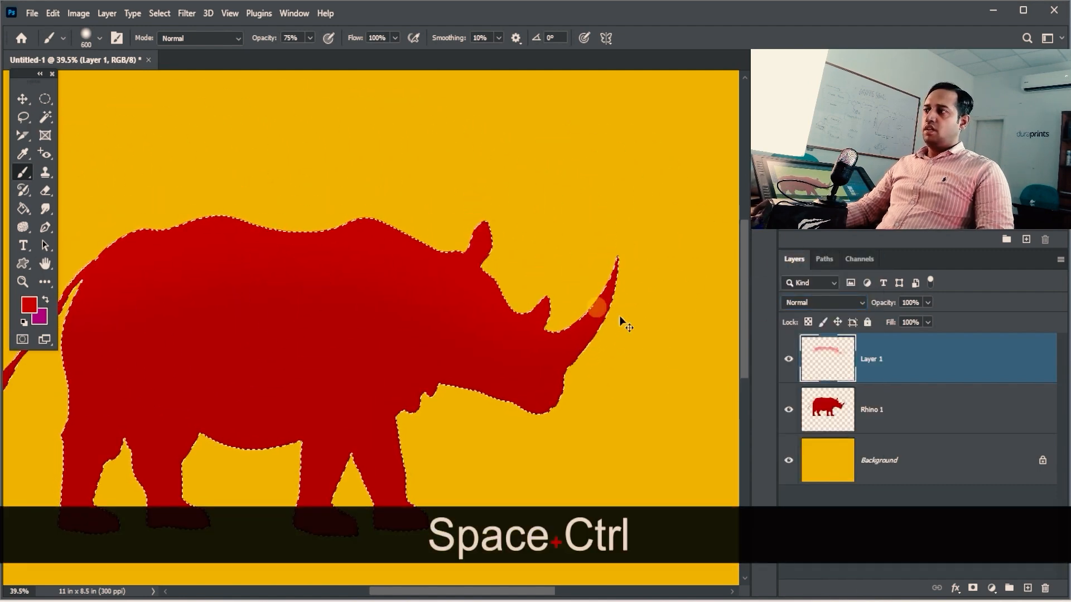
key(ctrl+z)
- Set Layer 1 to Dissolve and paint the brighter red along the rhino's back and legs
click(836, 302)
click(826, 271)
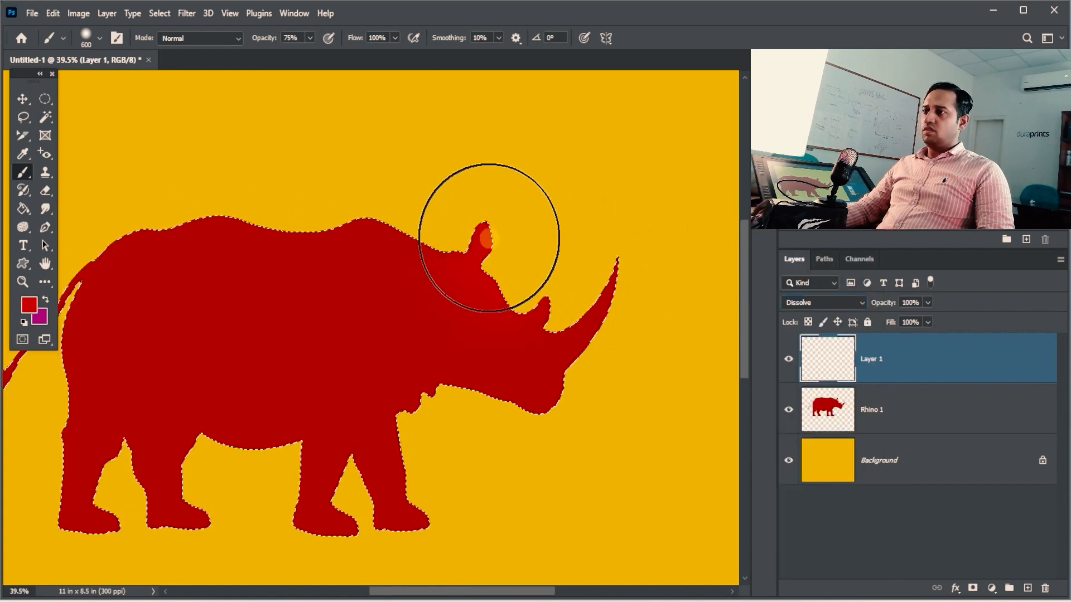
mouse_move(488, 237)
mouse_down()
mouse_move(472, 221)
mouse_move(379, 200)
mouse_move(223, 189)
mouse_move(477, 185)
mouse_move(454, 170)
mouse_up()
drag(293, 417, 246, 311)
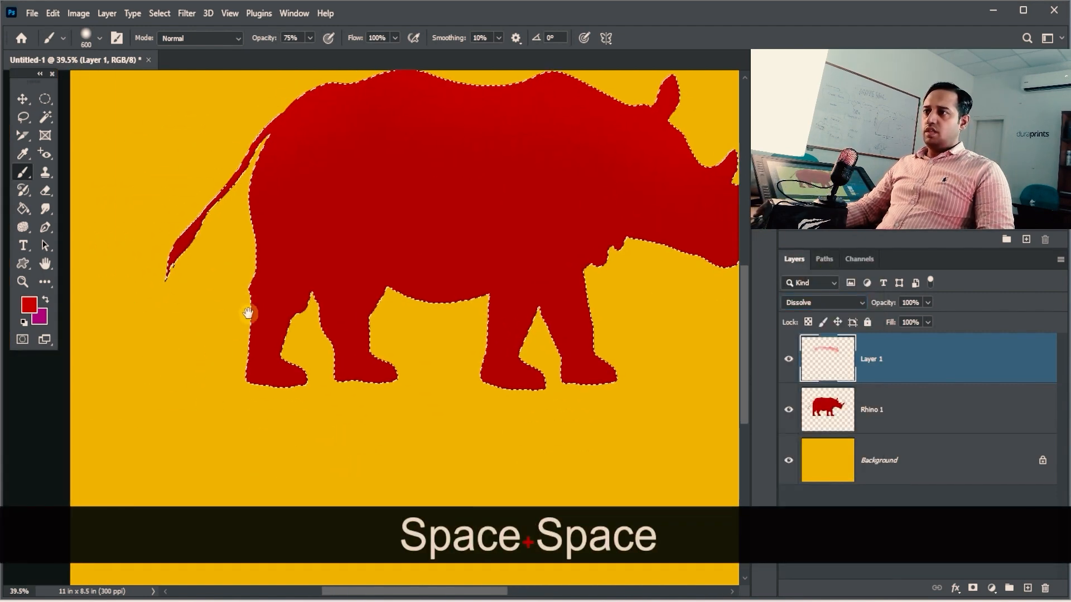
mouse_move(572, 356)
mouse_down()
mouse_move(644, 302)
mouse_move(446, 389)
mouse_up()
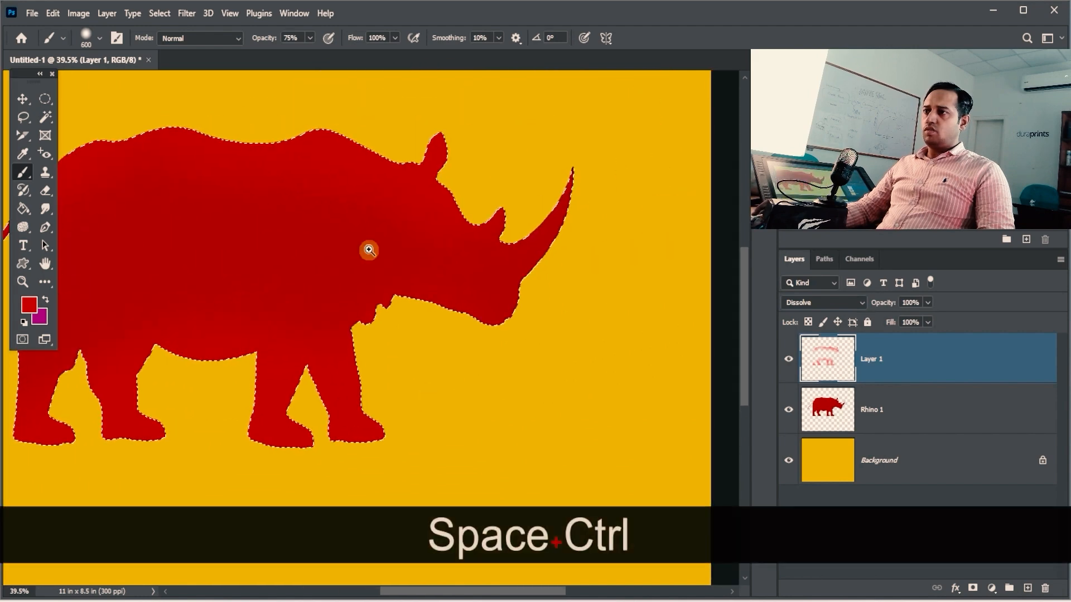
- Examine the Dissolve brush strokes on the rhino's back up close, keeping Layer 1's blending mode
drag(368, 249, 444, 222)
drag(389, 113, 431, 228)
drag(215, 168, 492, 210)
mouse_move(223, 195)
mouse_down()
mouse_move(466, 213)
mouse_move(450, 236)
mouse_up()
drag(392, 270, 366, 276)
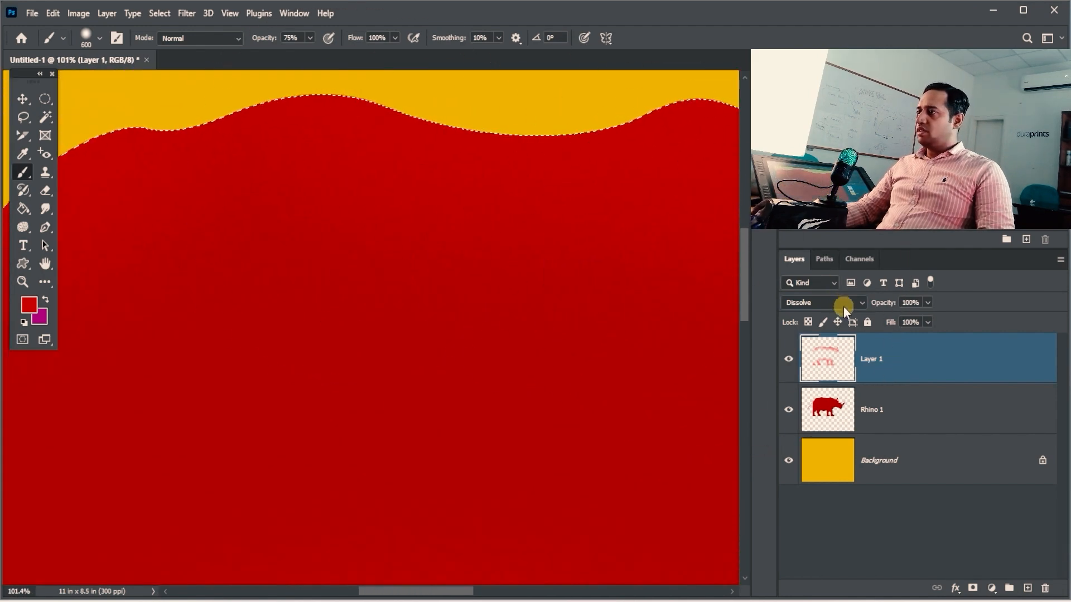
click(844, 304)
click(1000, 316)
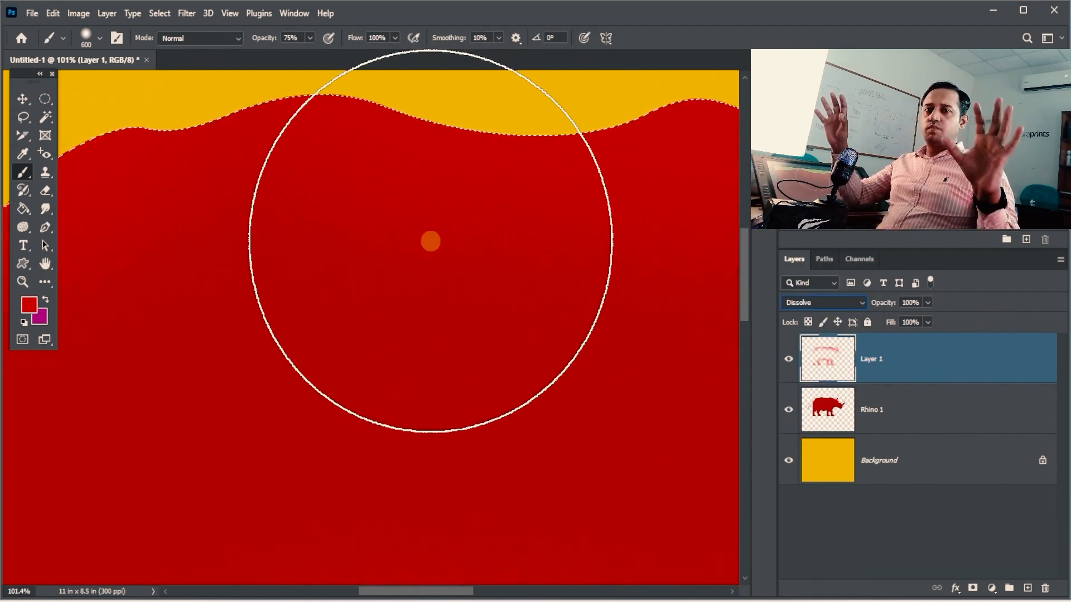
- Preview Layer 1 in Color Burn on the whole rhino and set it back to Dissolve
key(c)
key(ctrl+alt+space)
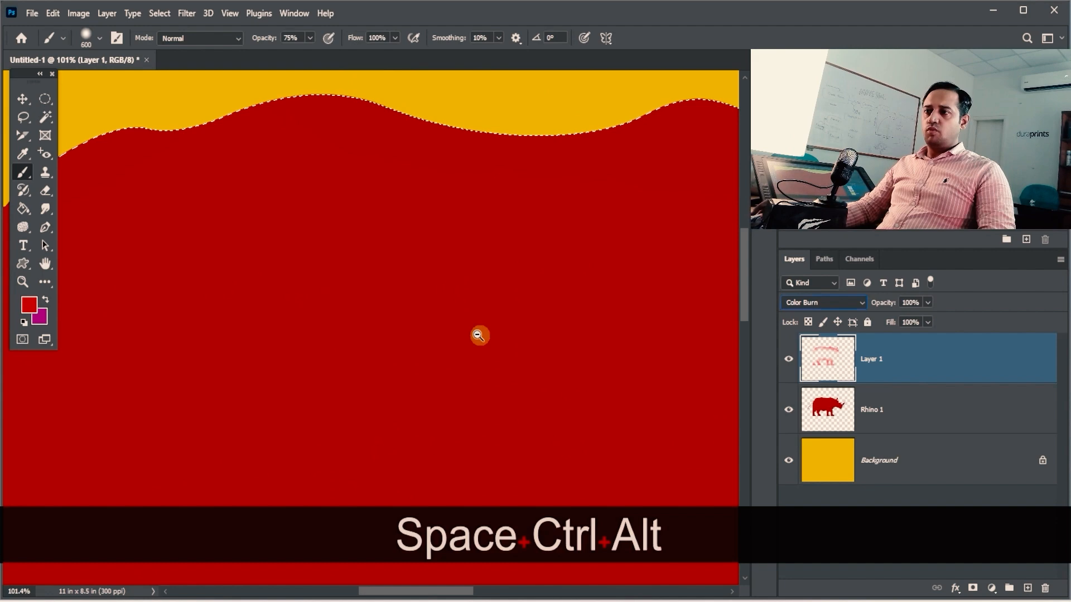
ctrl+alt+click(502, 335)
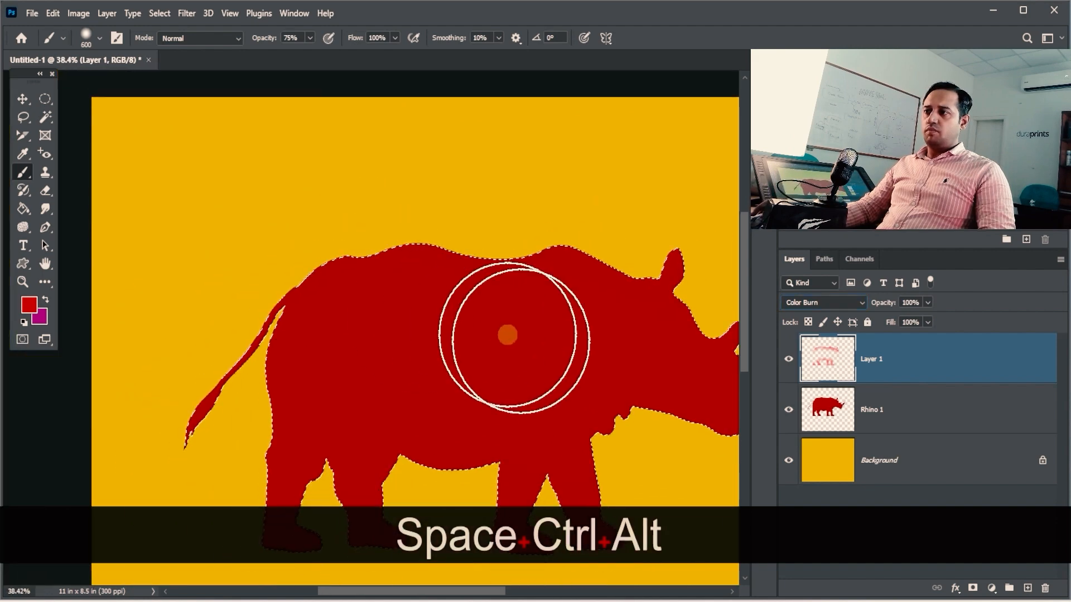
ctrl+alt+click(633, 358)
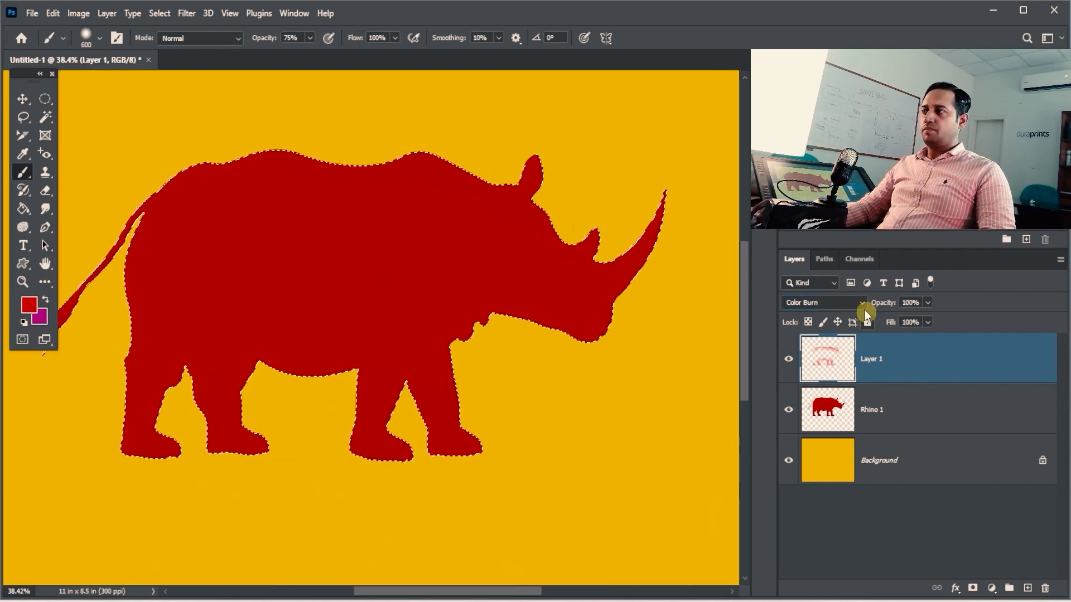
click(859, 304)
click(832, 277)
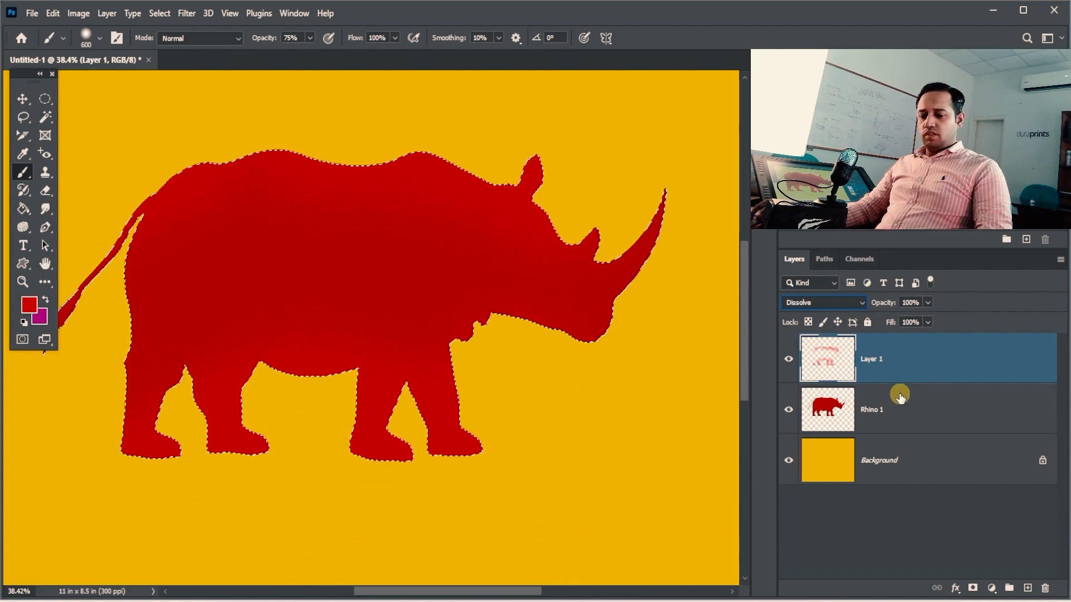
- Remove the painted Layer 1 and create a new layer above Rhino 1 with its blending mode set to Multiply
key(ctrl+z)
key(ctrl+z)
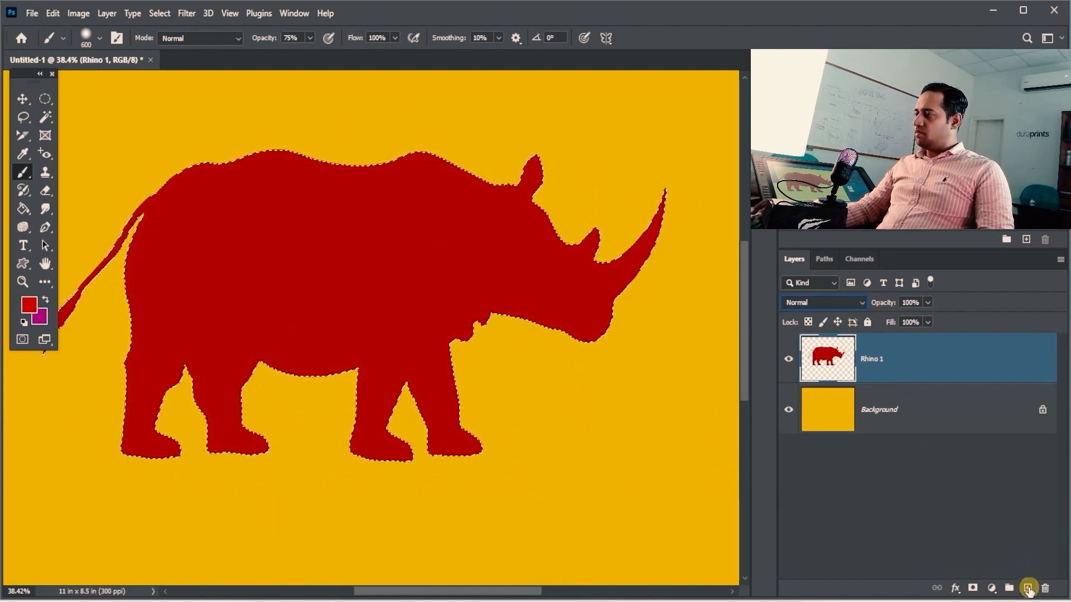
click(1028, 589)
click(836, 301)
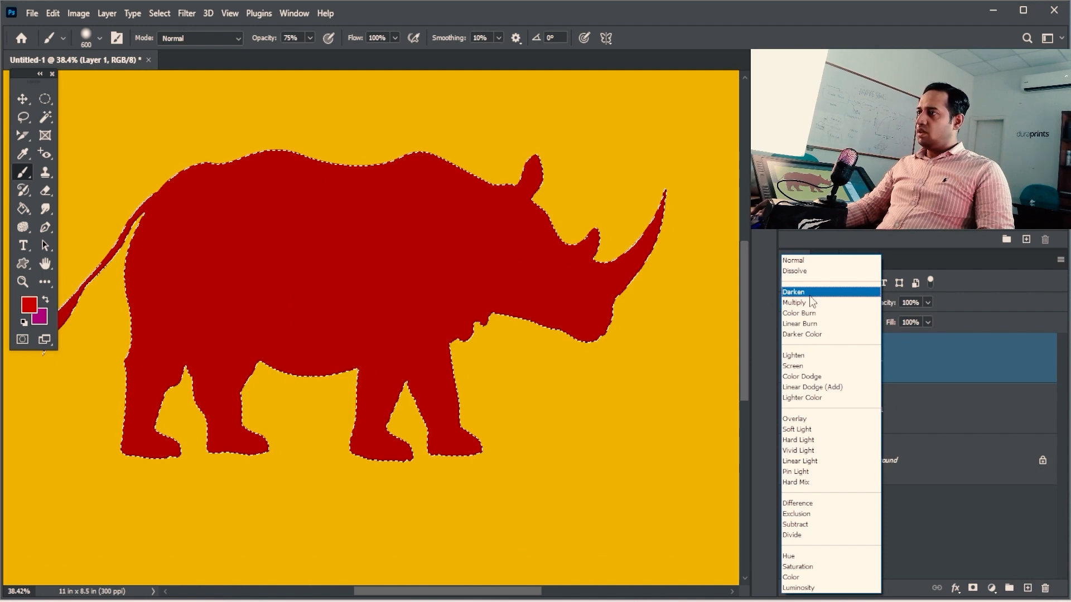
click(811, 304)
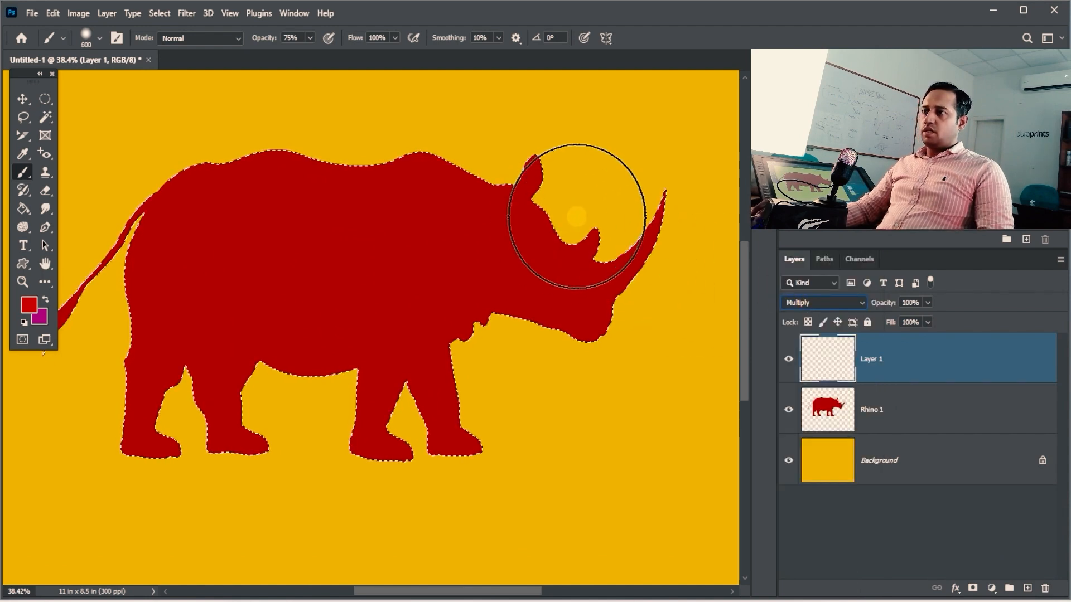
- Undo the test stroke and set the brush's foreground color to a darker red
key(ctrl+z)
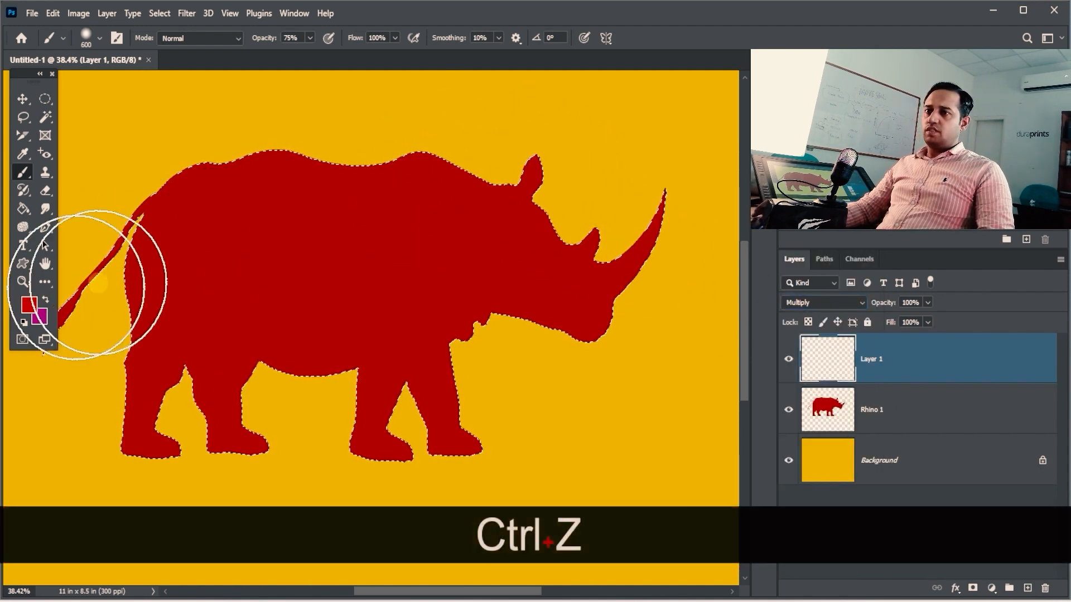
click(29, 304)
click(691, 343)
key(b)
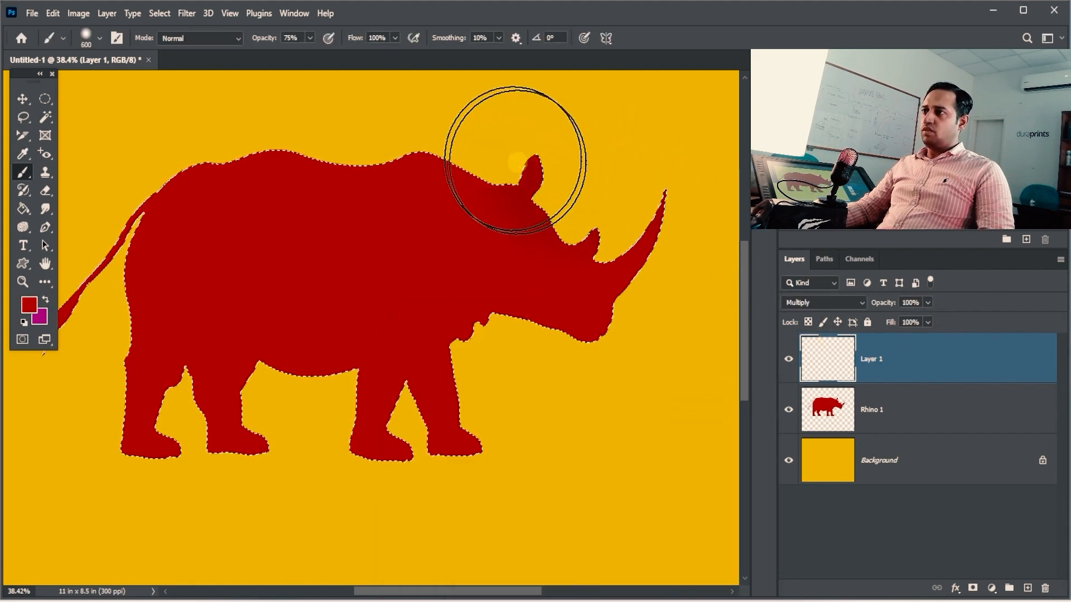
- Try shading the rhino's back, belly and legs on the Multiply layer and undo both strokes
mouse_move(516, 161)
mouse_down()
mouse_move(375, 105)
mouse_move(303, 102)
mouse_move(114, 173)
mouse_move(71, 258)
mouse_up()
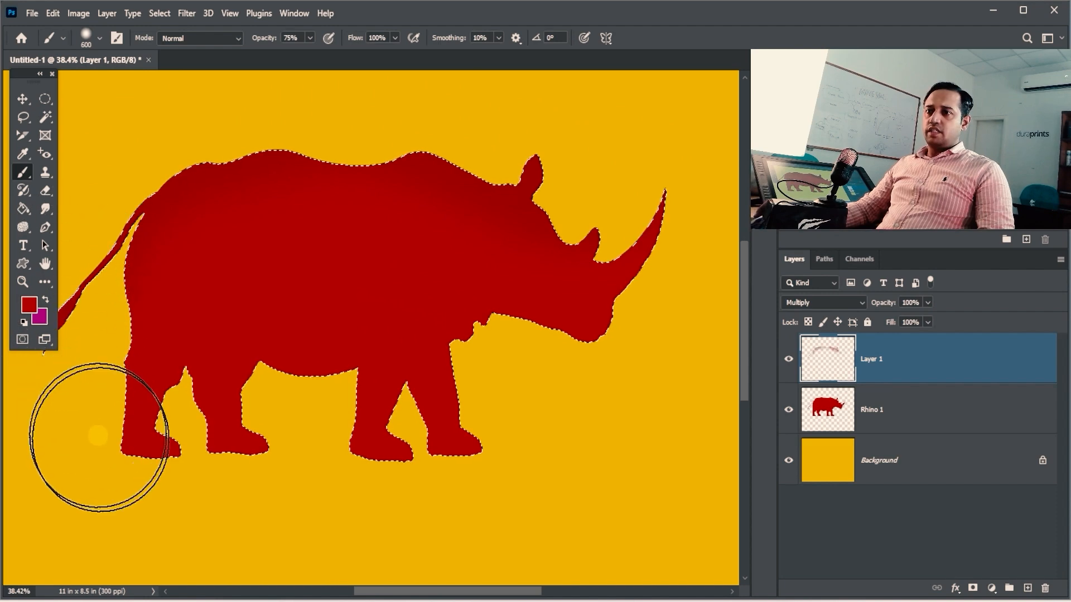
mouse_move(98, 437)
mouse_down()
mouse_move(224, 463)
mouse_move(371, 414)
mouse_move(494, 448)
mouse_move(569, 387)
mouse_up()
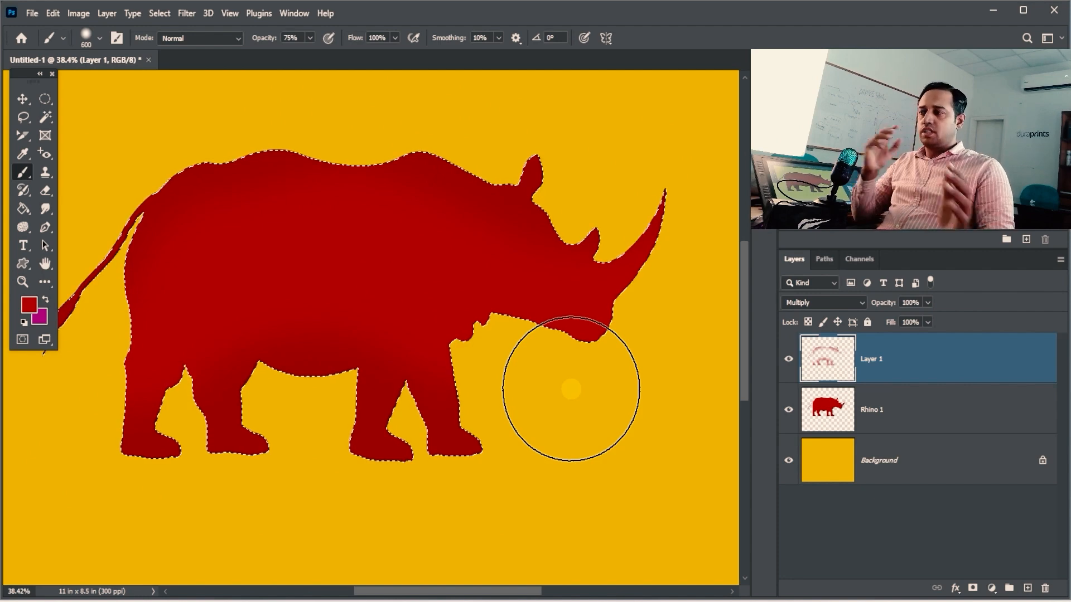
key(ctrl+z)
click(862, 302)
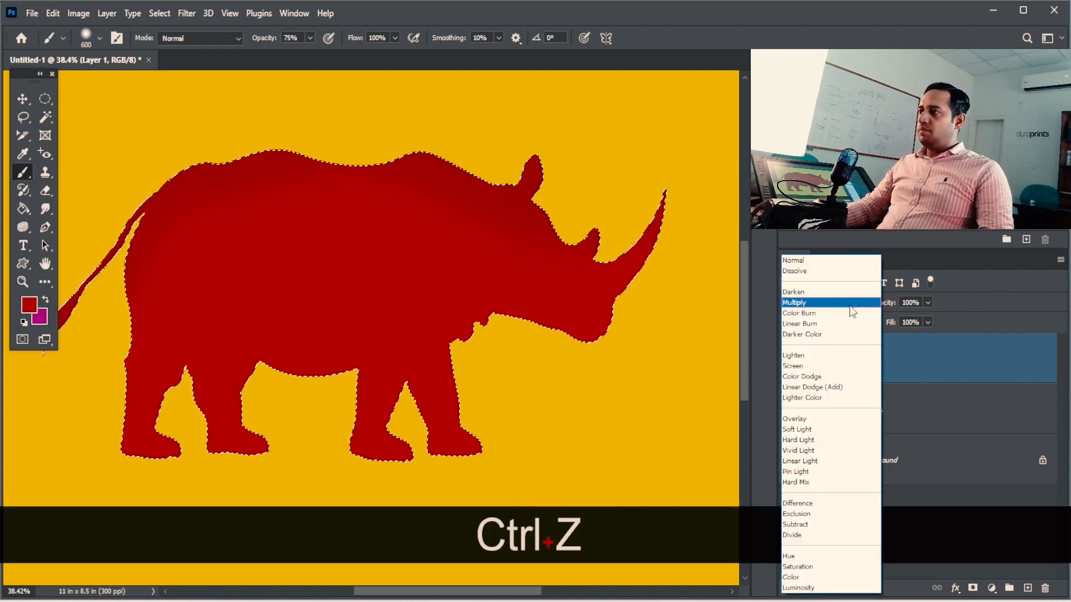
click(852, 248)
key(ctrl+z)
- Set Layer 1's blending mode to Color Burn, try brush strokes over the rhino's back, head and front legs, and undo them
click(854, 302)
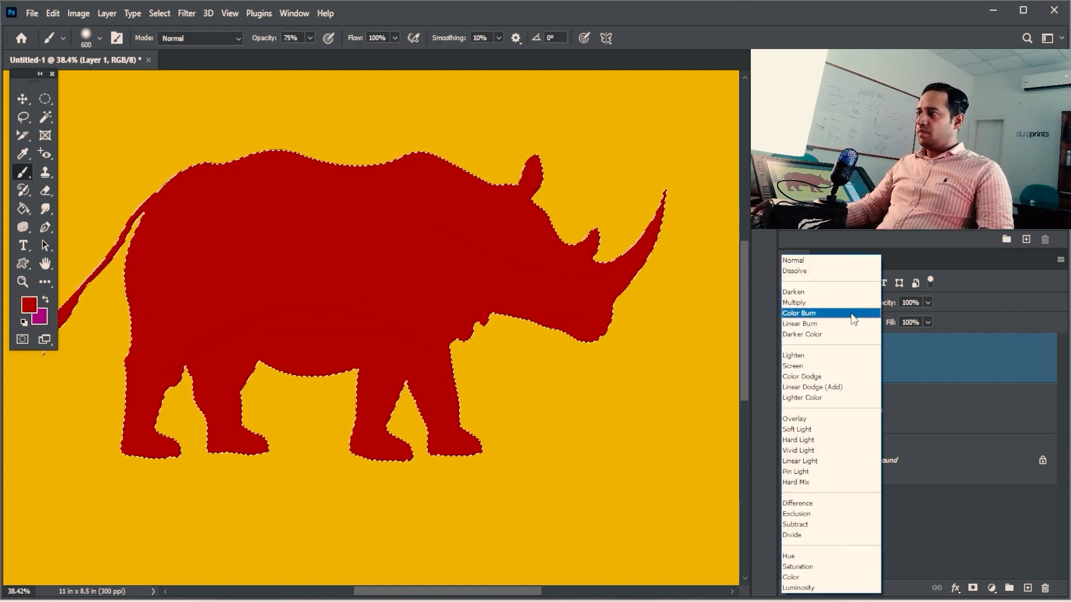
click(843, 316)
mouse_move(658, 277)
mouse_down()
mouse_move(634, 242)
mouse_move(429, 127)
mouse_move(124, 106)
mouse_up()
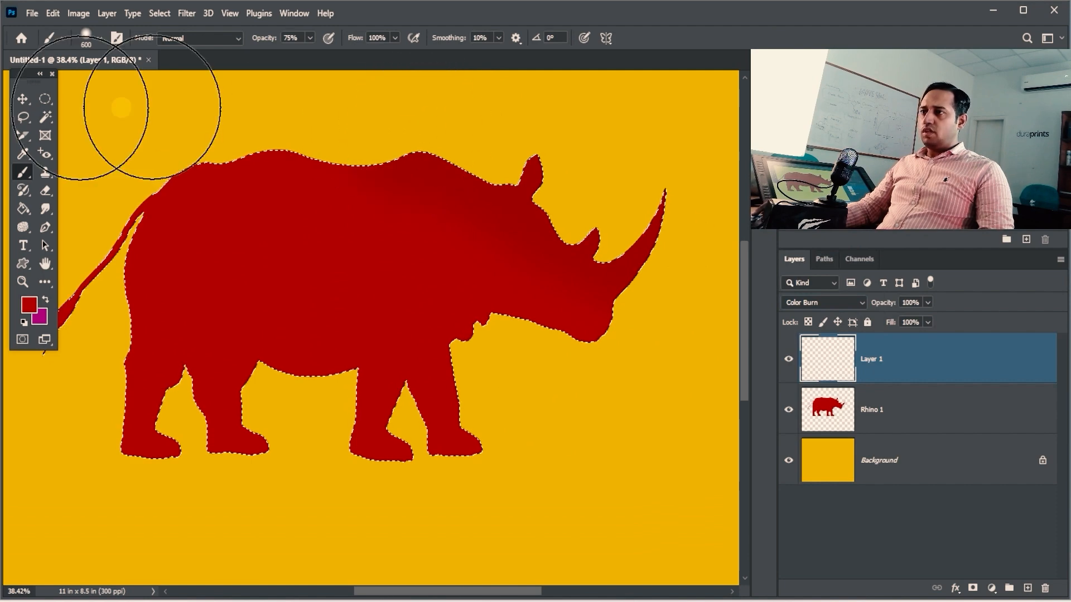
key(ctrl+z)
mouse_move(476, 226)
mouse_down()
mouse_move(602, 289)
mouse_move(625, 340)
mouse_move(461, 341)
mouse_move(462, 459)
mouse_up()
key(ctrl+z)
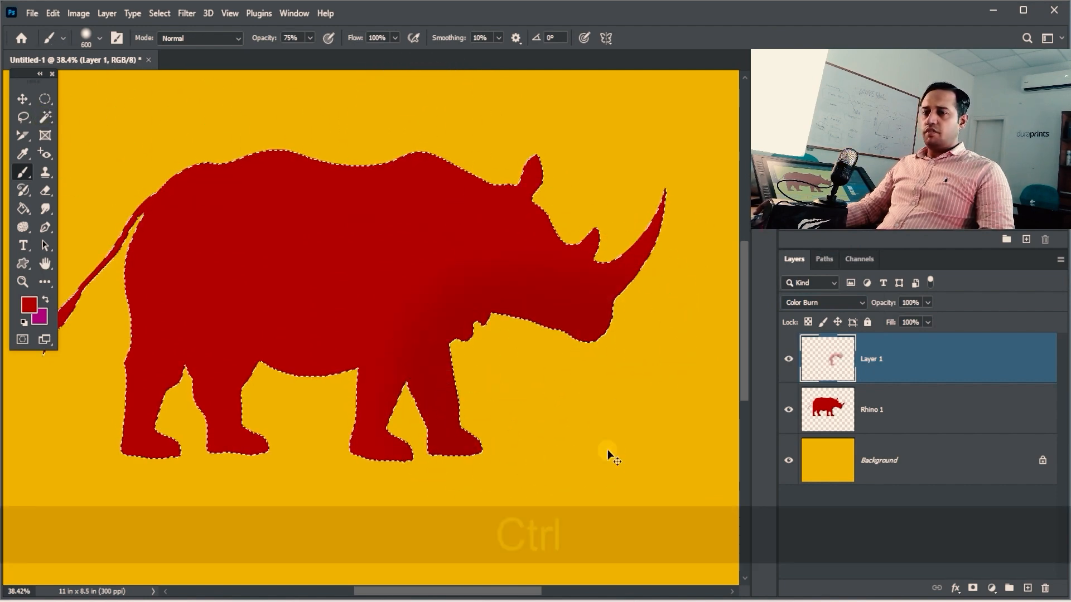
- Set Layer 1's blending mode to Lighten and the brush's foreground color to a light pinkish red
click(864, 303)
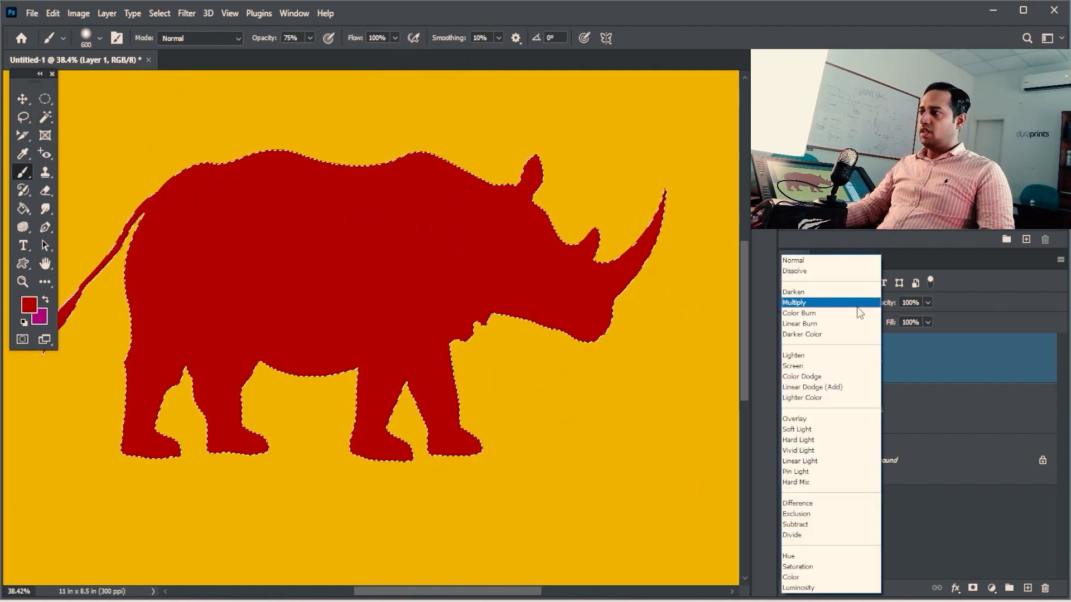
click(818, 360)
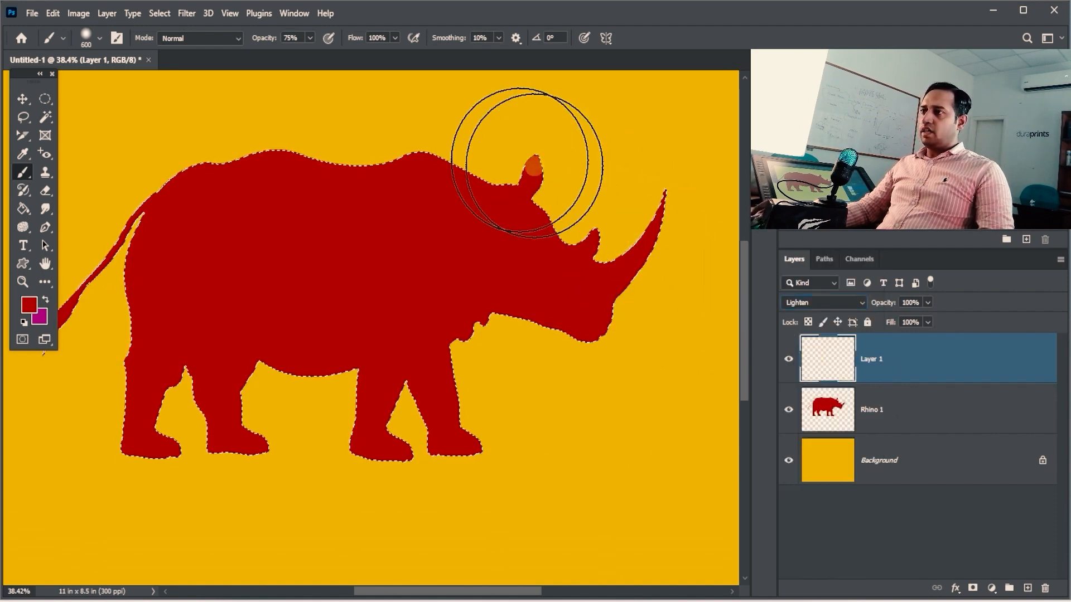
click(31, 311)
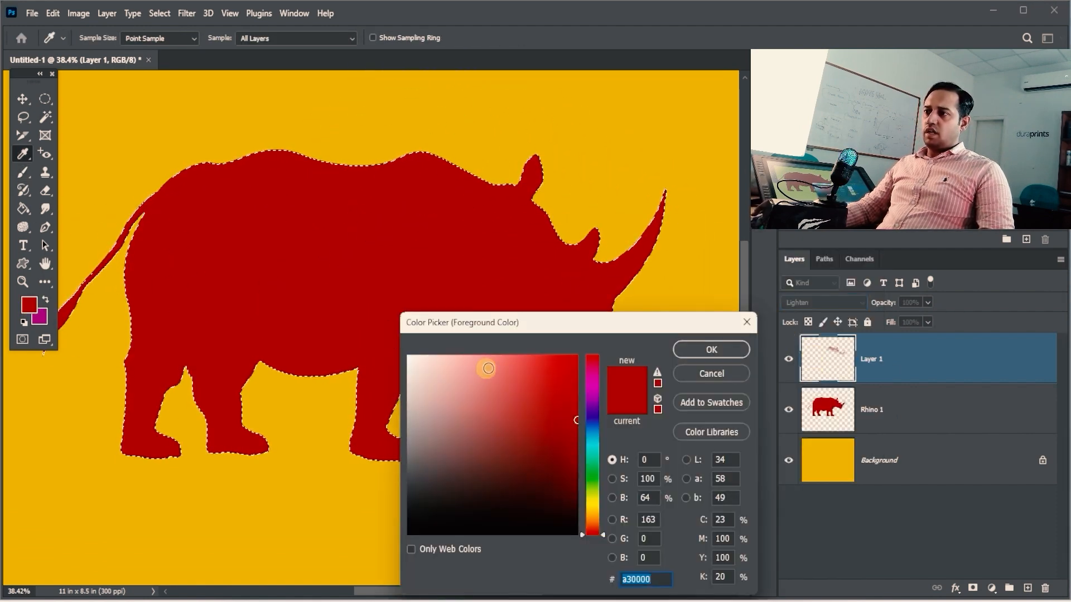
click(488, 368)
click(682, 348)
- Try highlighting the rhino's head and back and brushing over its front legs on the Lighten layer, then undo the strokes
mouse_move(676, 194)
mouse_down()
mouse_move(524, 162)
mouse_move(322, 85)
mouse_move(150, 124)
mouse_move(75, 223)
mouse_up()
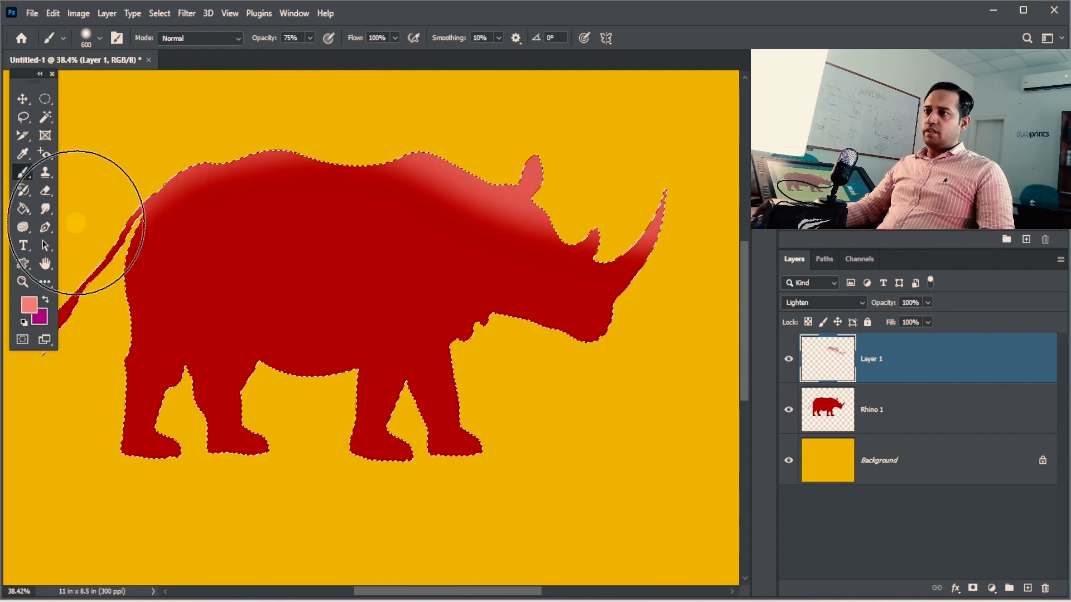
mouse_move(468, 313)
mouse_down()
mouse_move(478, 425)
mouse_move(461, 454)
mouse_up()
key(ctrl+z)
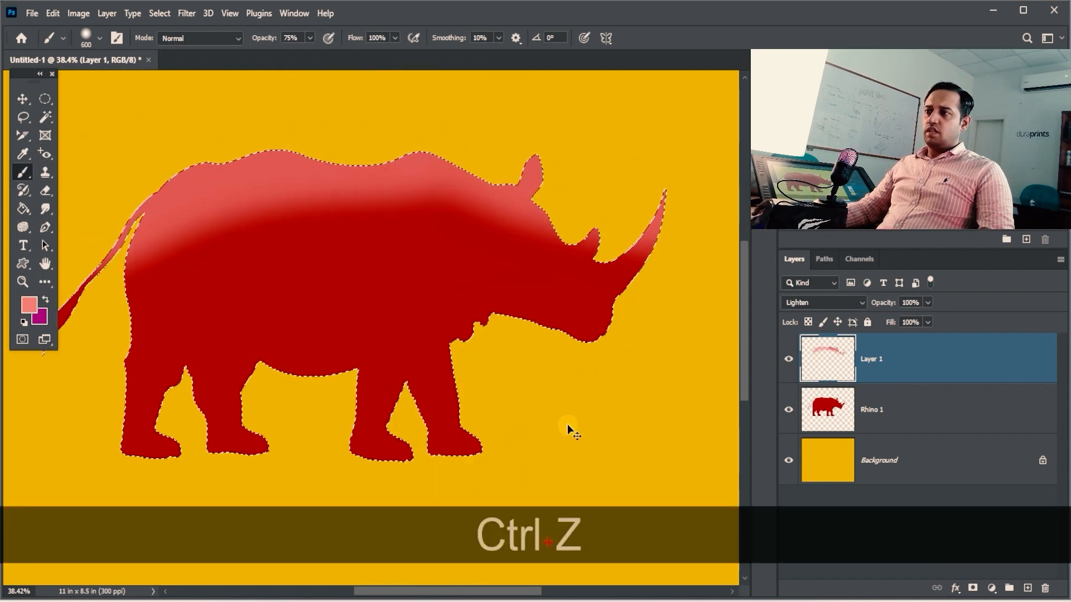
key(ctrl+z)
- Try the Screen blending mode on Layer 1, then replace that layer with a new empty one above Rhino 1
click(859, 303)
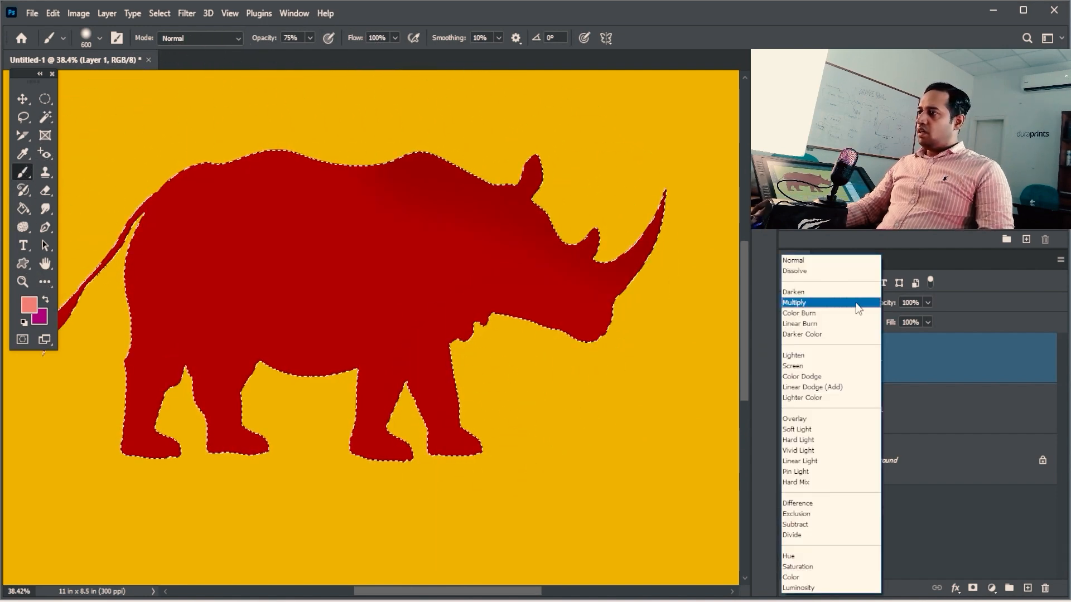
click(829, 367)
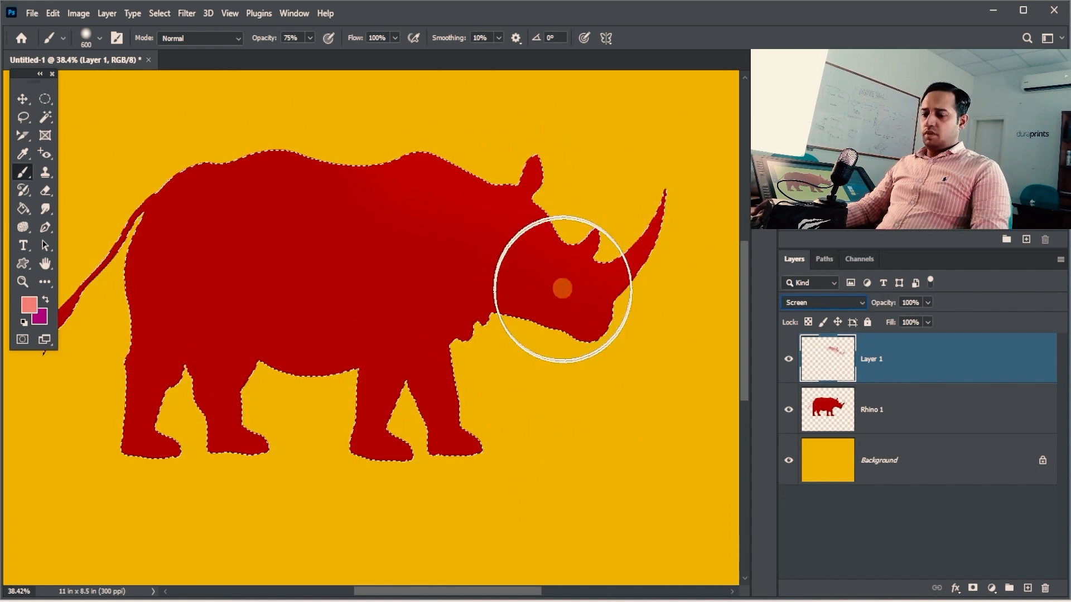
key(Delete)
drag(847, 391, 1045, 587)
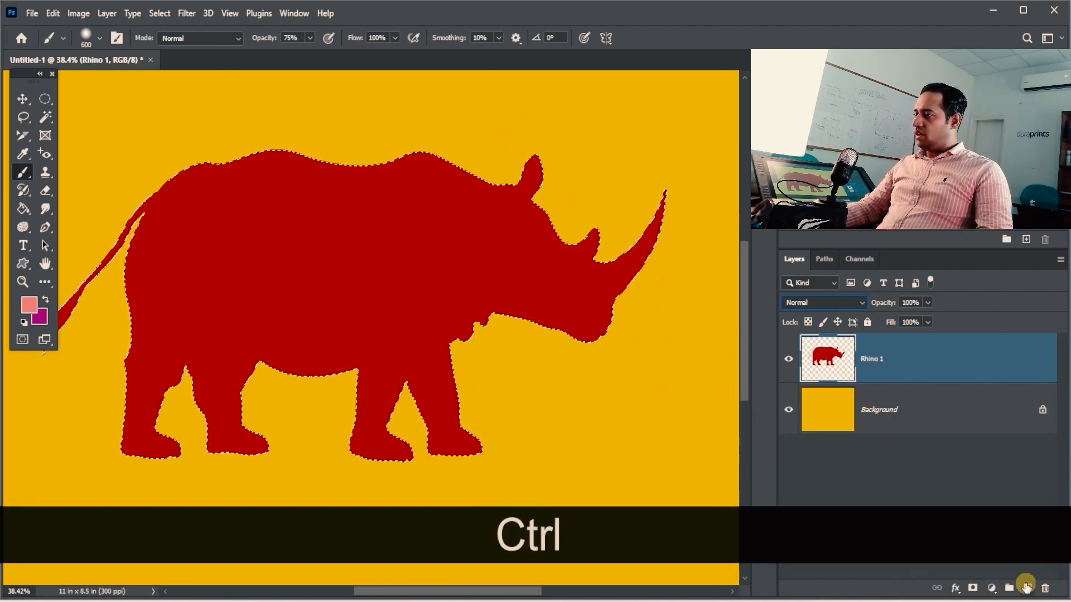
click(1027, 588)
click(855, 310)
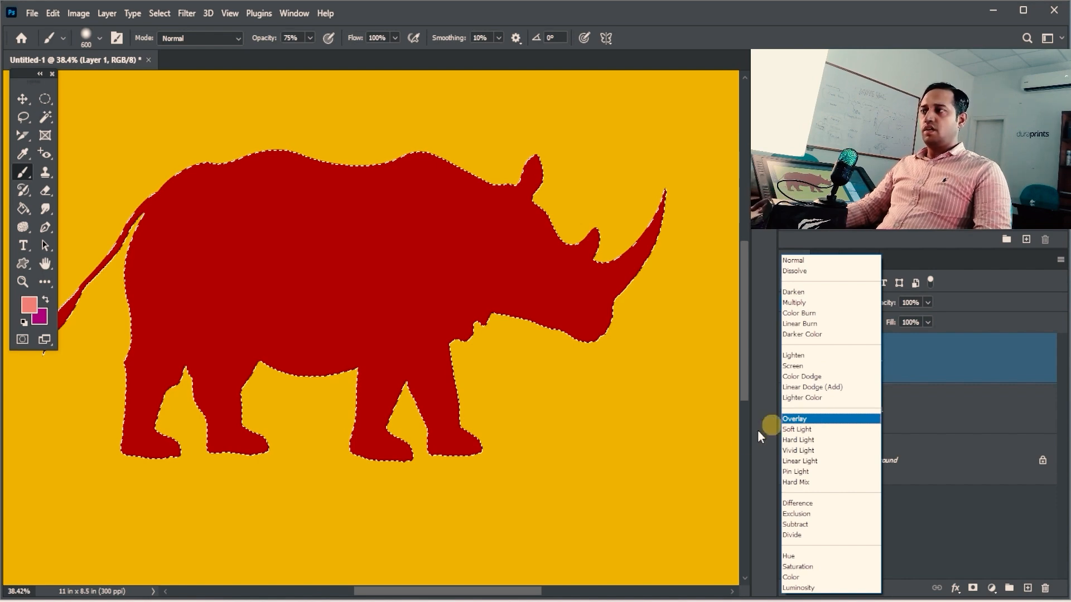
click(608, 6)
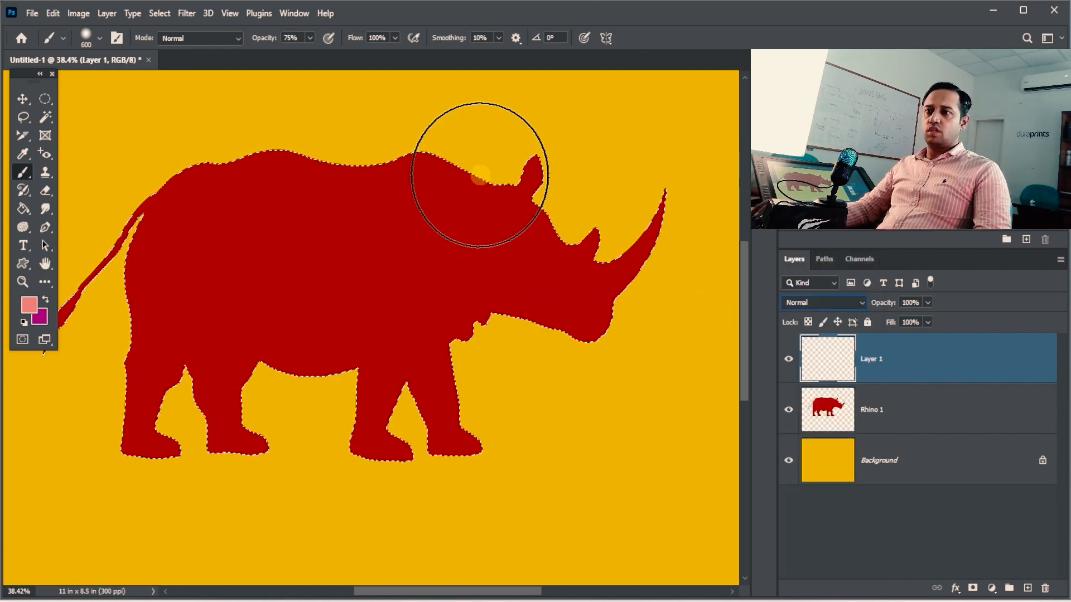
- Sample the rhino's red, brighten it as the foreground color, try a stroke along the head and back, and undo it
alt+click(438, 212)
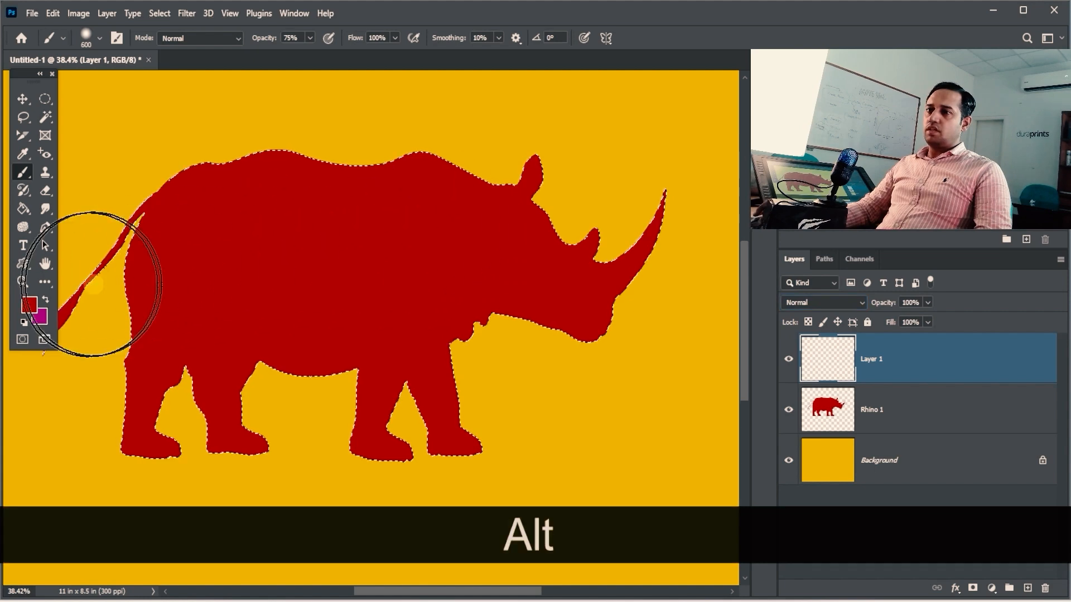
click(31, 307)
click(546, 367)
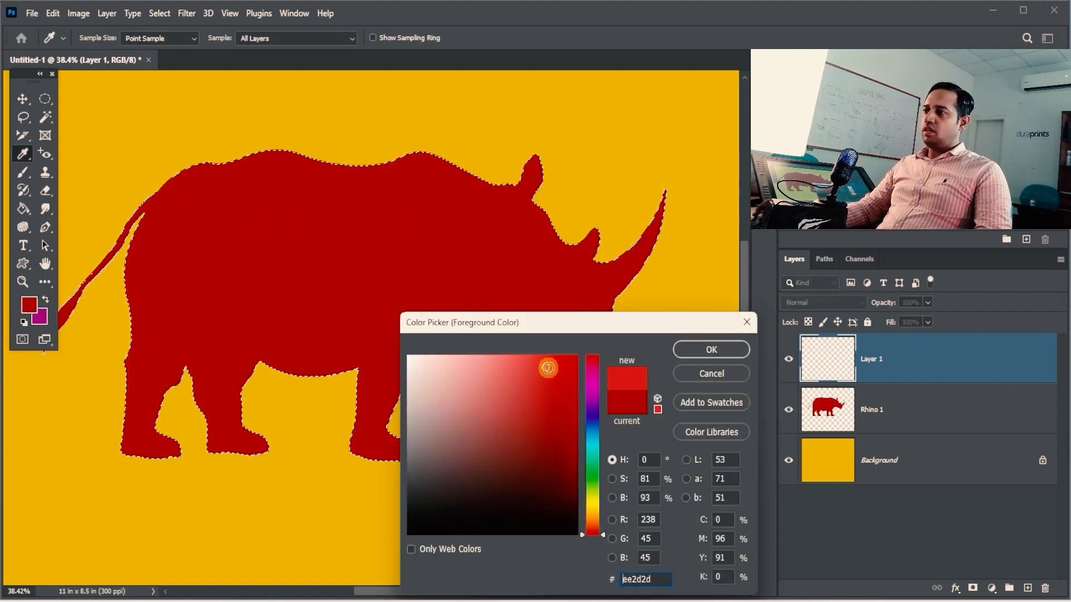
click(711, 350)
mouse_move(640, 179)
mouse_down()
mouse_move(581, 210)
mouse_move(439, 131)
mouse_move(317, 121)
mouse_move(222, 167)
mouse_up()
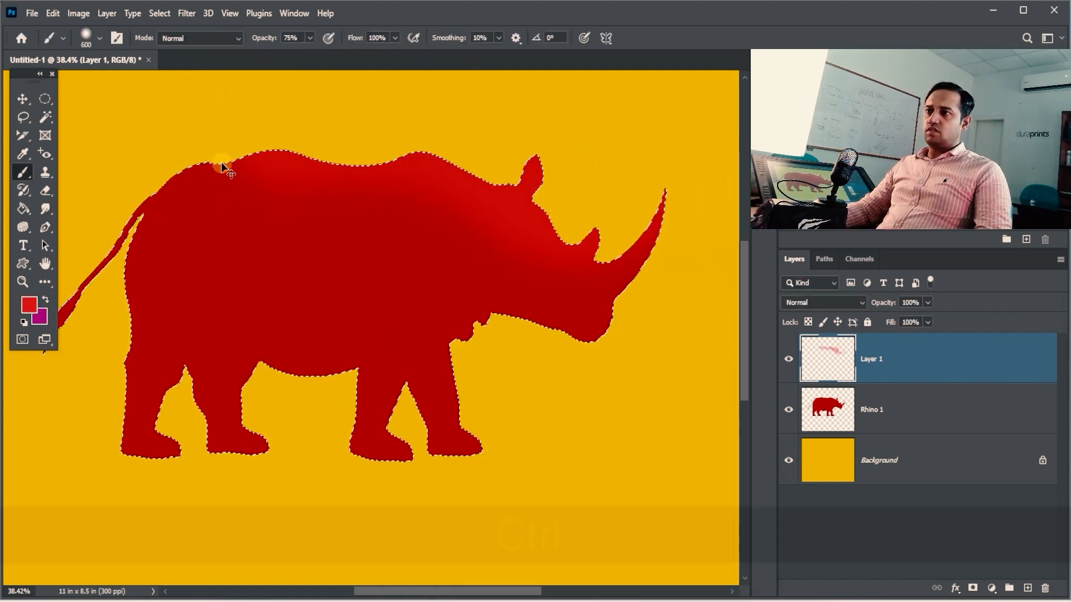
key(ctrl+z)
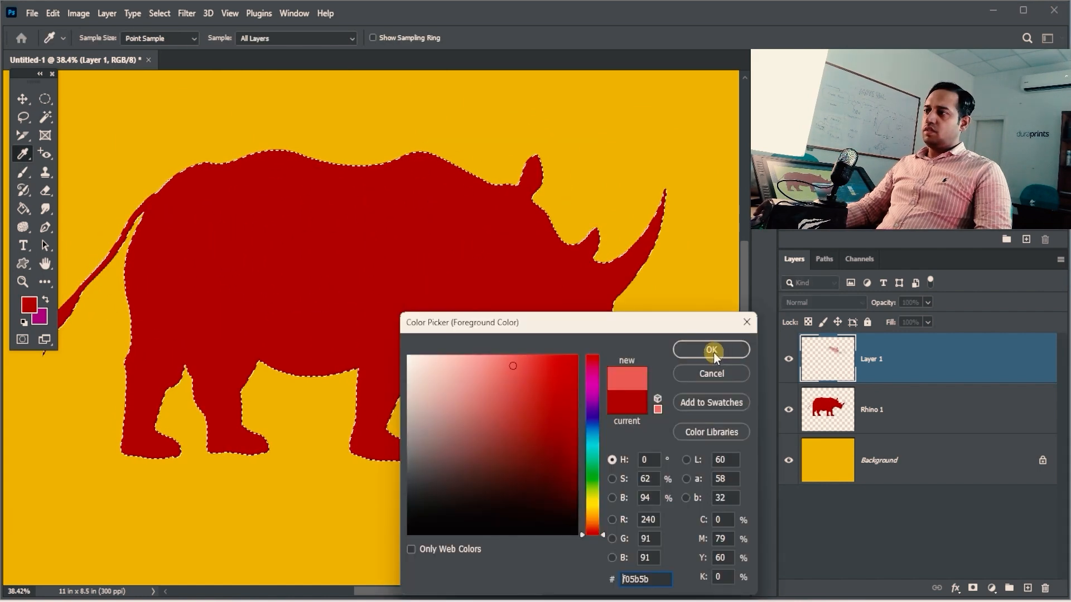
- Set the foreground color to #f05b5b and paint a highlight along the rhino's head and back to the tail
click(717, 350)
mouse_move(605, 198)
mouse_down()
mouse_move(445, 128)
mouse_move(273, 132)
mouse_move(169, 171)
mouse_move(111, 210)
mouse_up()
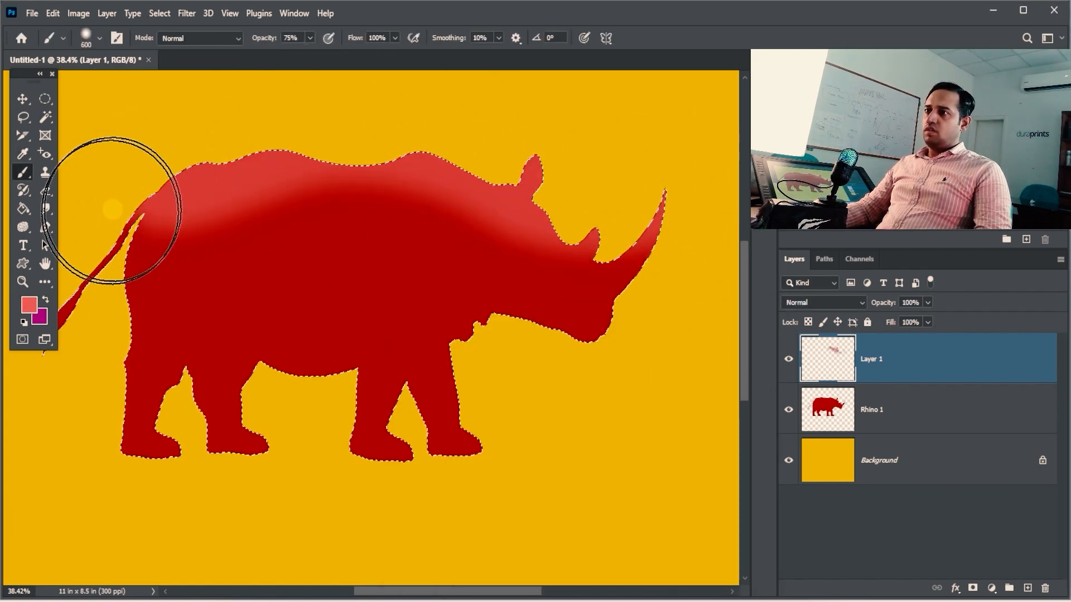
- Compare the painted highlight on Layer 1 in the Screen and Normal blending modes
click(865, 303)
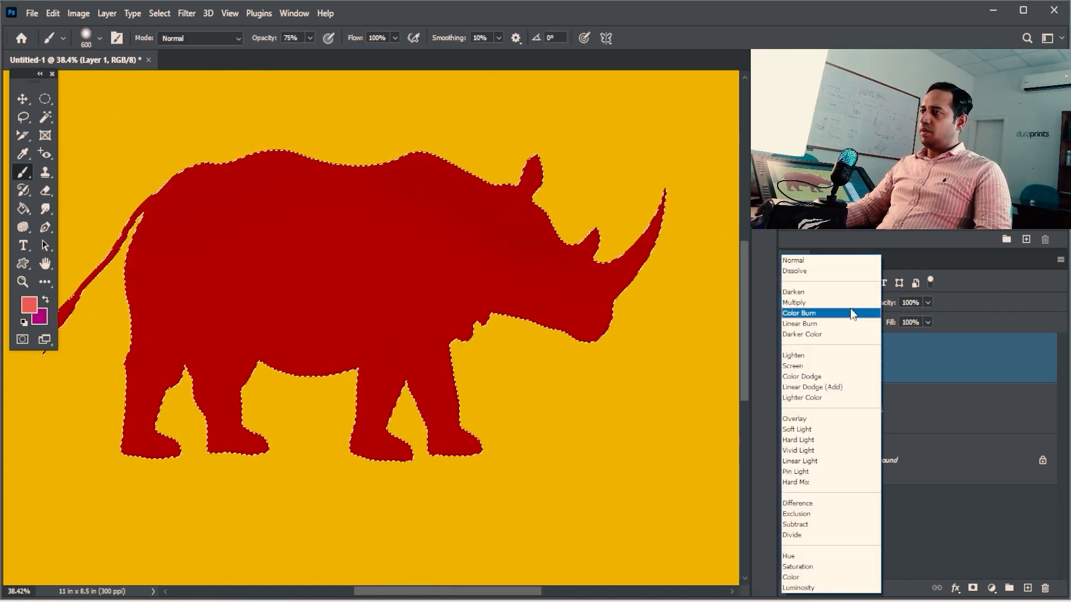
click(827, 368)
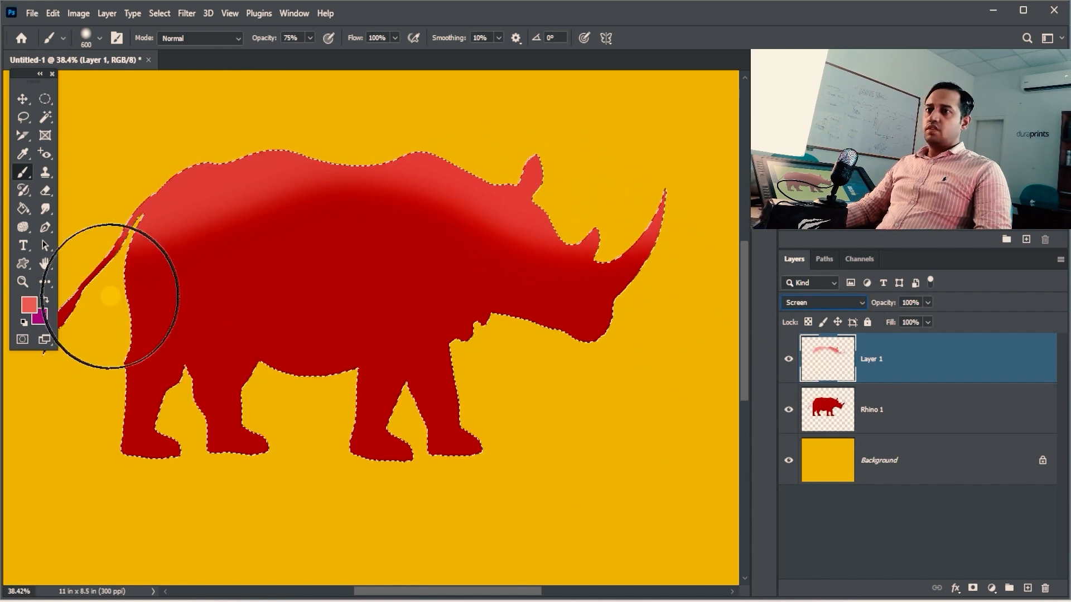
click(859, 304)
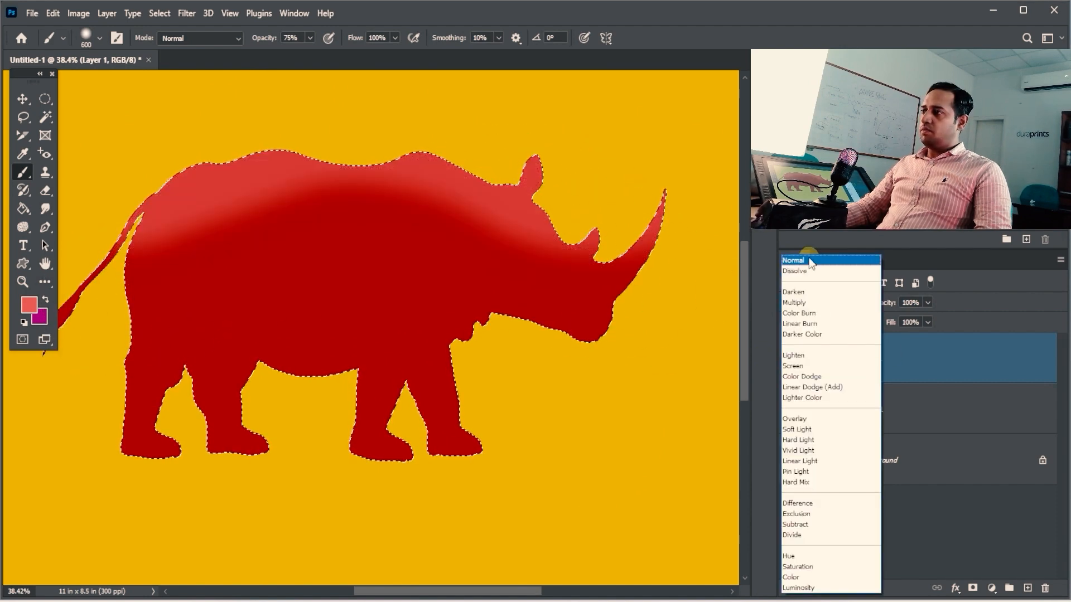
click(812, 261)
- Change Layer 1's blending mode to Multiply and step through the following modes down to Lighten
click(834, 304)
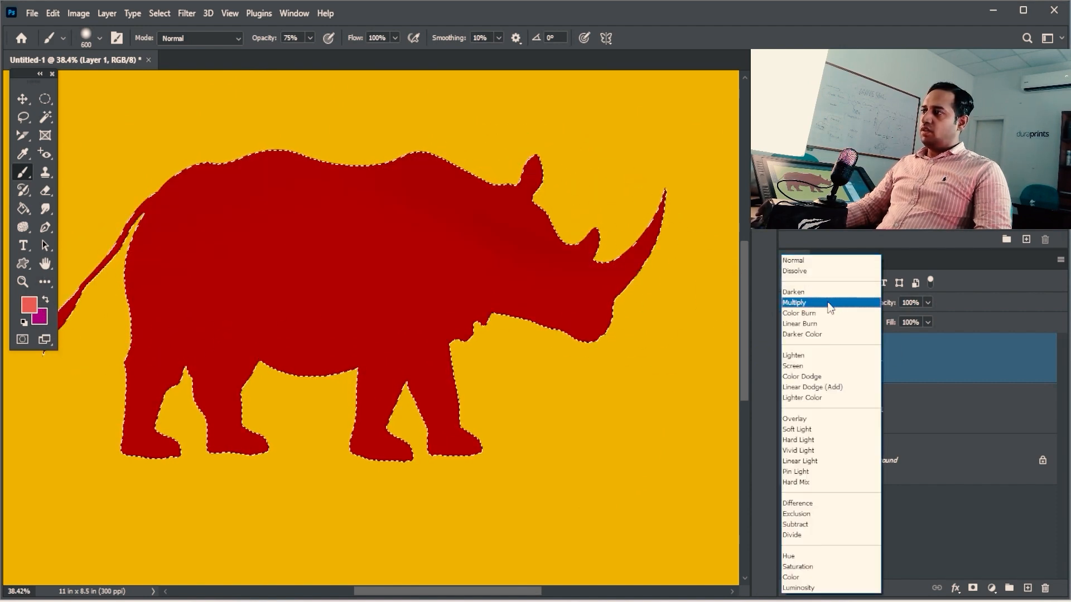
click(815, 302)
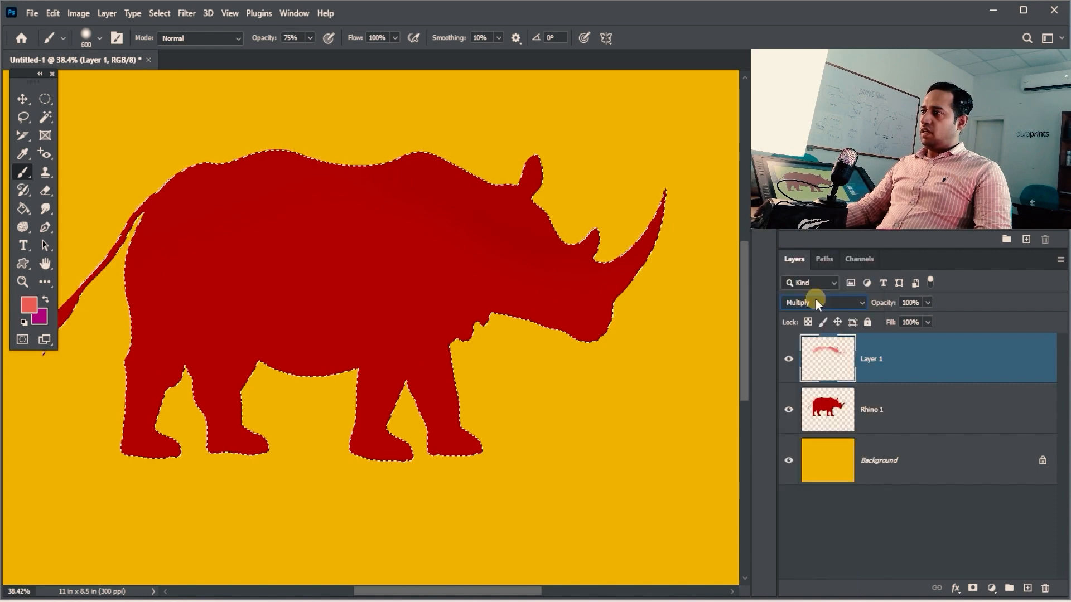
key(Down)
key(Down)
key(Down)
key(Down)
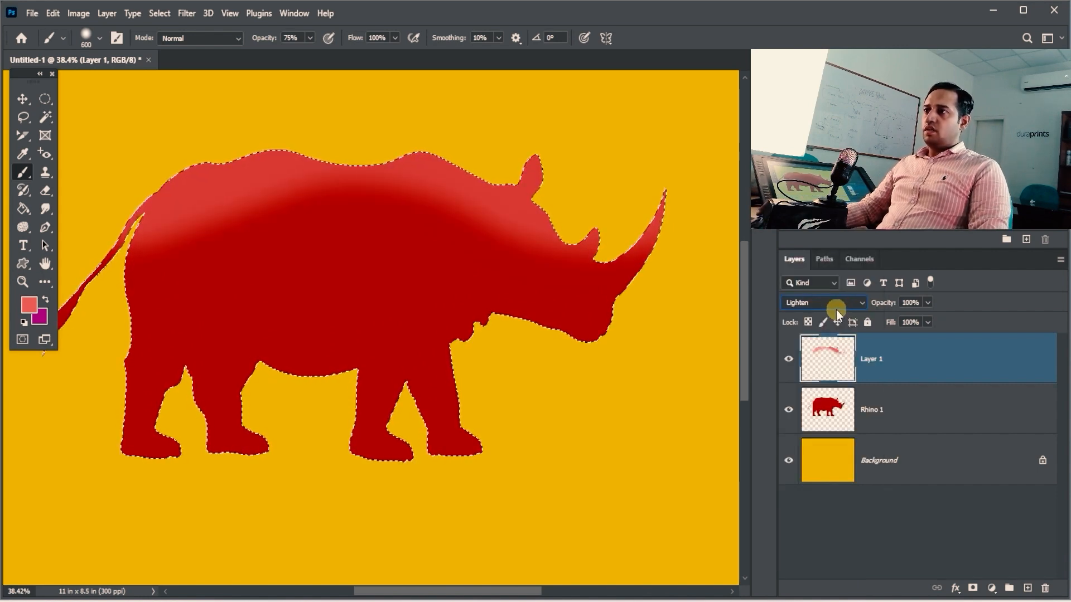
- Set the background color to a dark red, swap it to the foreground, and shade the rhino's belly and legs on Layer 1
click(37, 323)
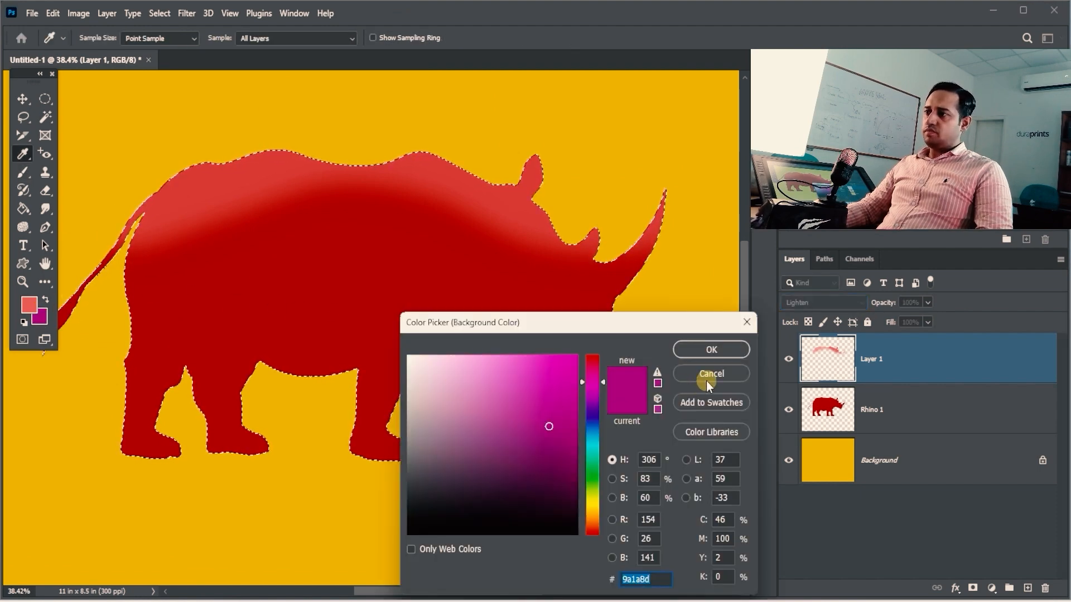
alt+click(443, 232)
click(711, 349)
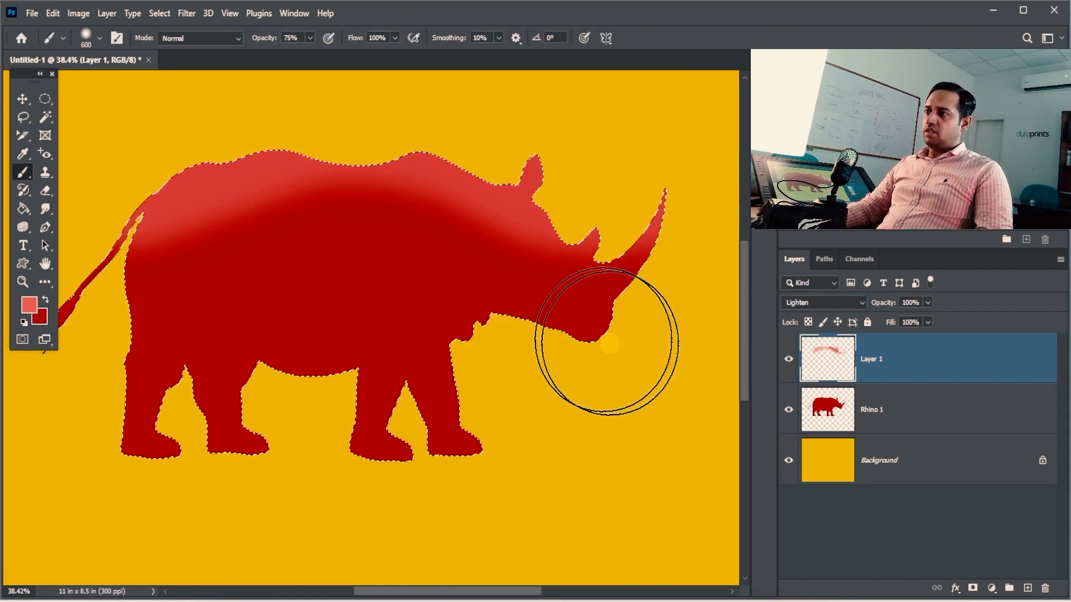
key(ctrl+z)
key(x)
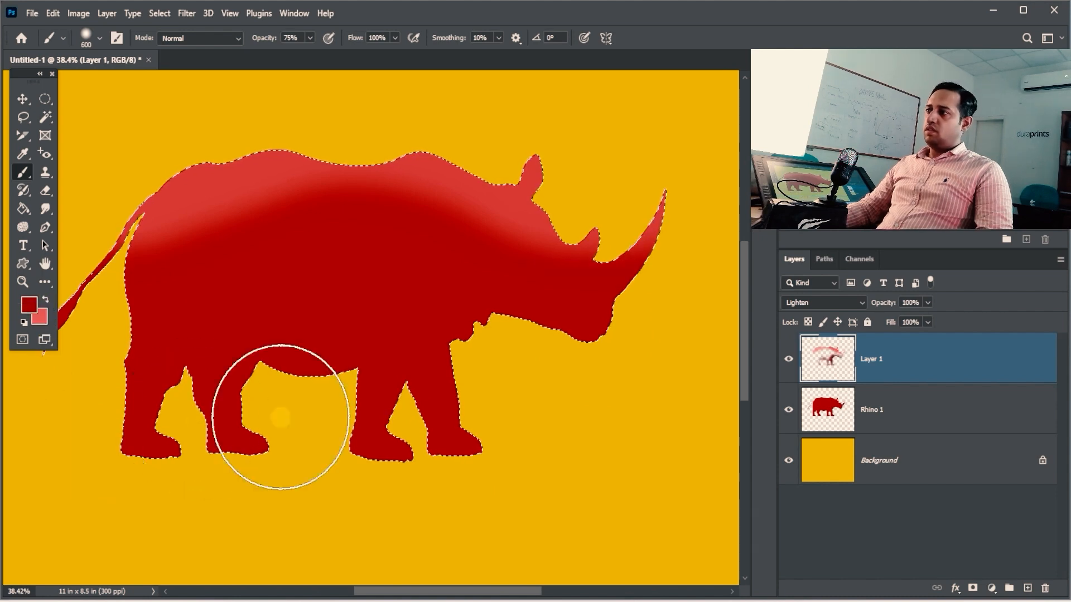
- Set Layer 1's blending mode to Dissolve and inspect the grain on the rhino's back and head up close
click(820, 302)
click(810, 270)
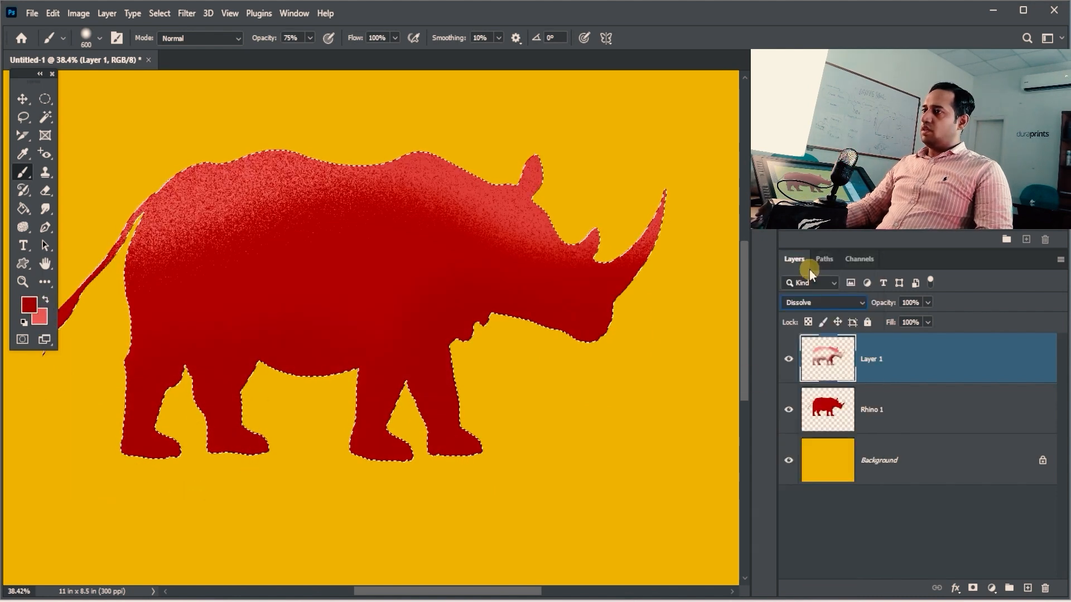
drag(454, 318, 517, 318)
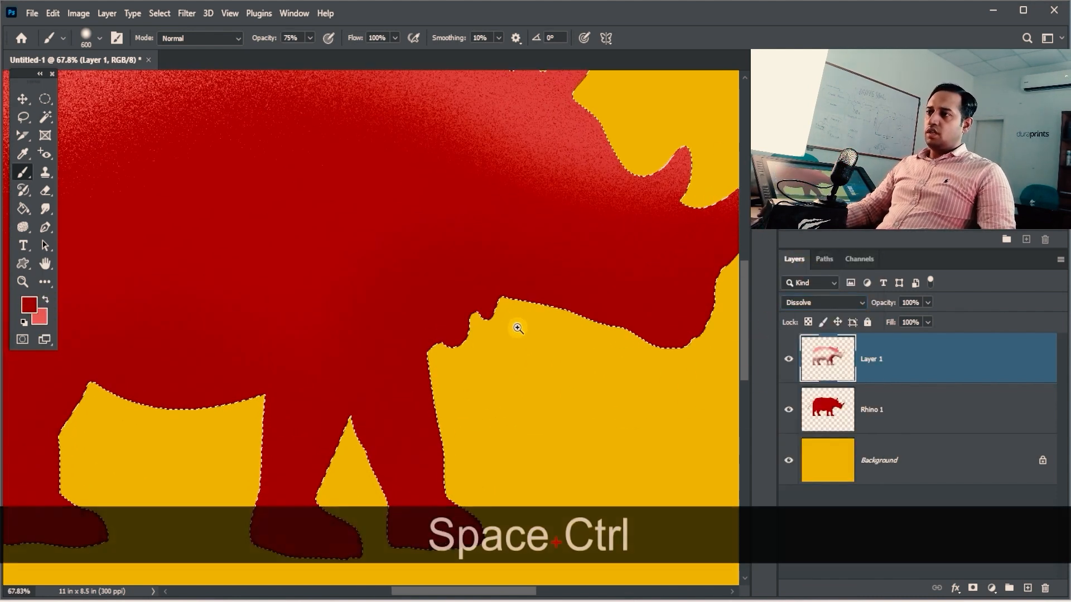
drag(448, 385, 433, 311)
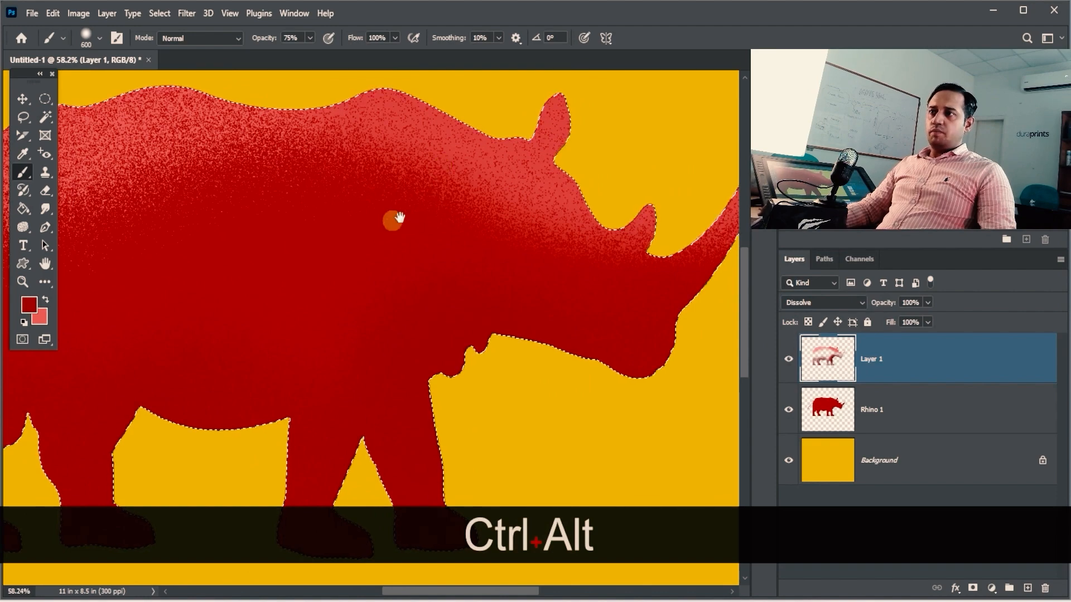
mouse_move(497, 277)
mouse_down()
mouse_move(461, 270)
mouse_move(530, 265)
mouse_move(505, 265)
mouse_up()
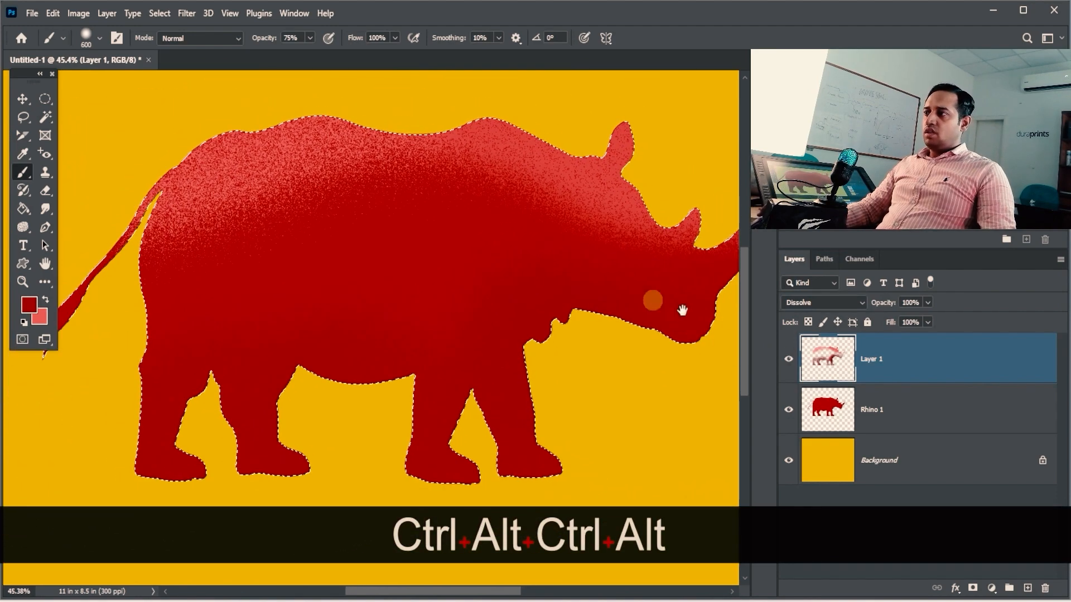
- Step Layer 1's blending mode from Dissolve through Darken to Multiply
click(811, 302)
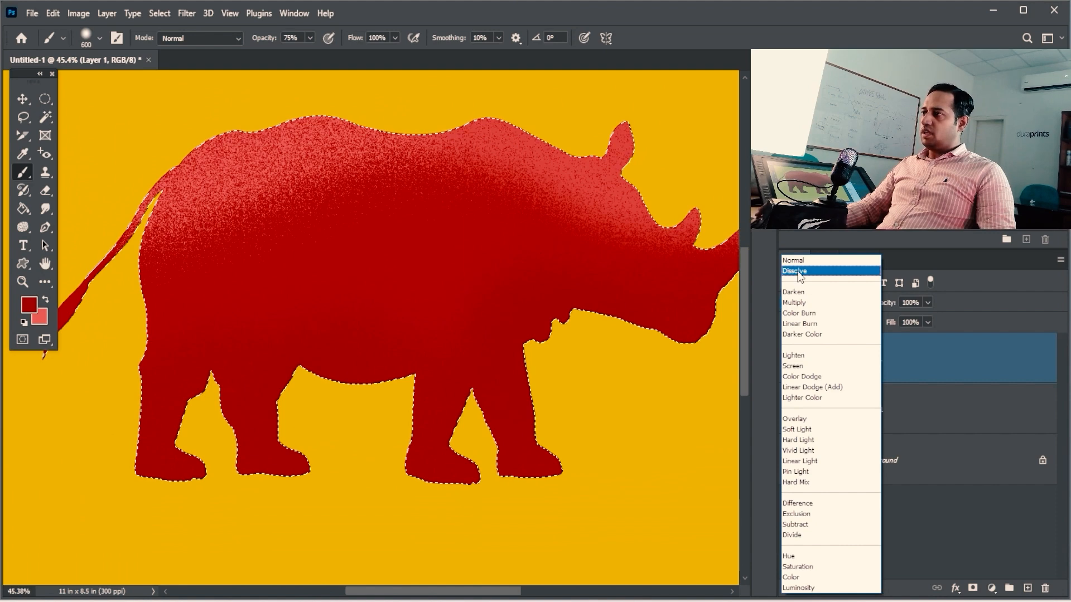
click(800, 273)
key(Down)
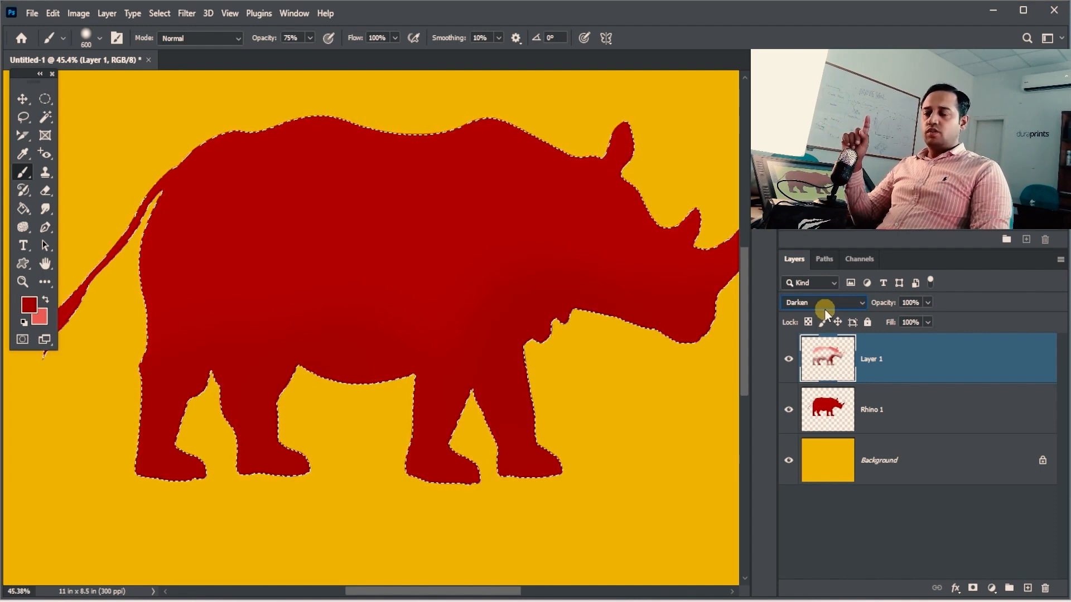
key(Down)
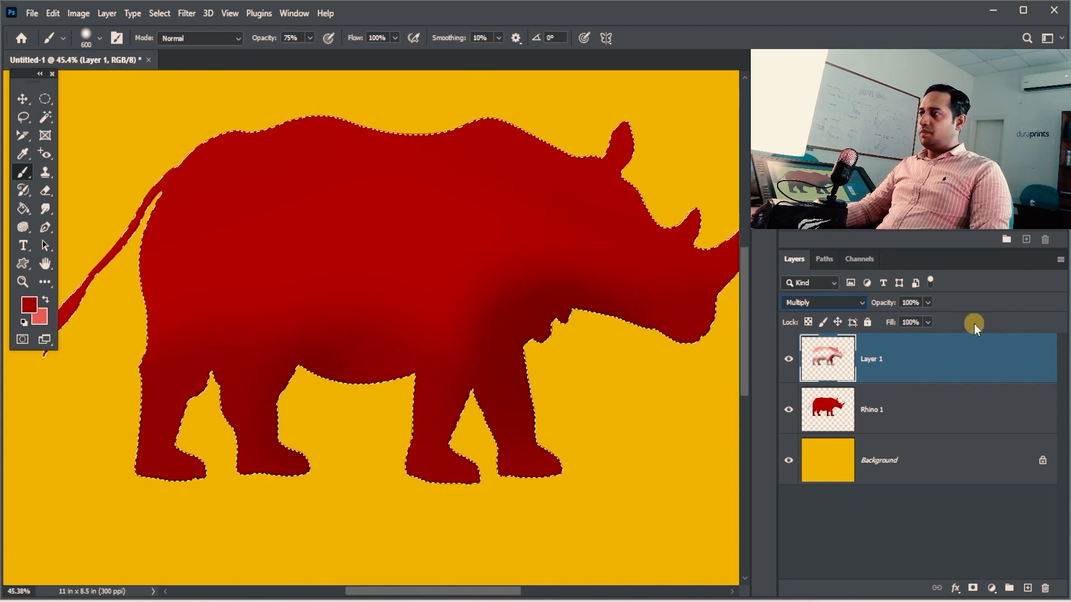
- Try lowering the Multiply layer's opacity to about 48% and return it to 100%
drag(902, 317, 892, 319)
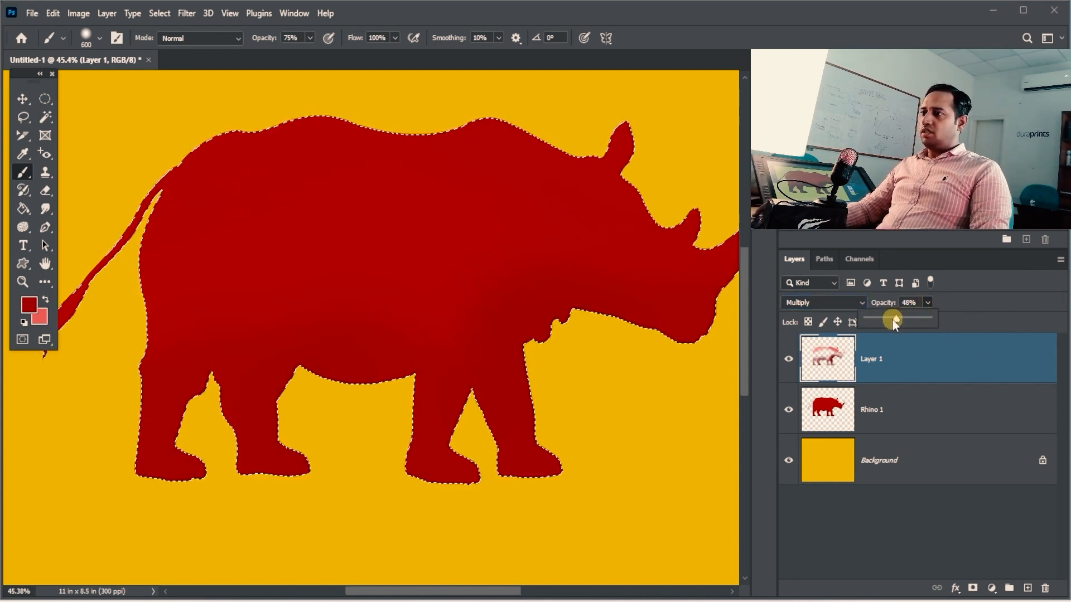
click(851, 301)
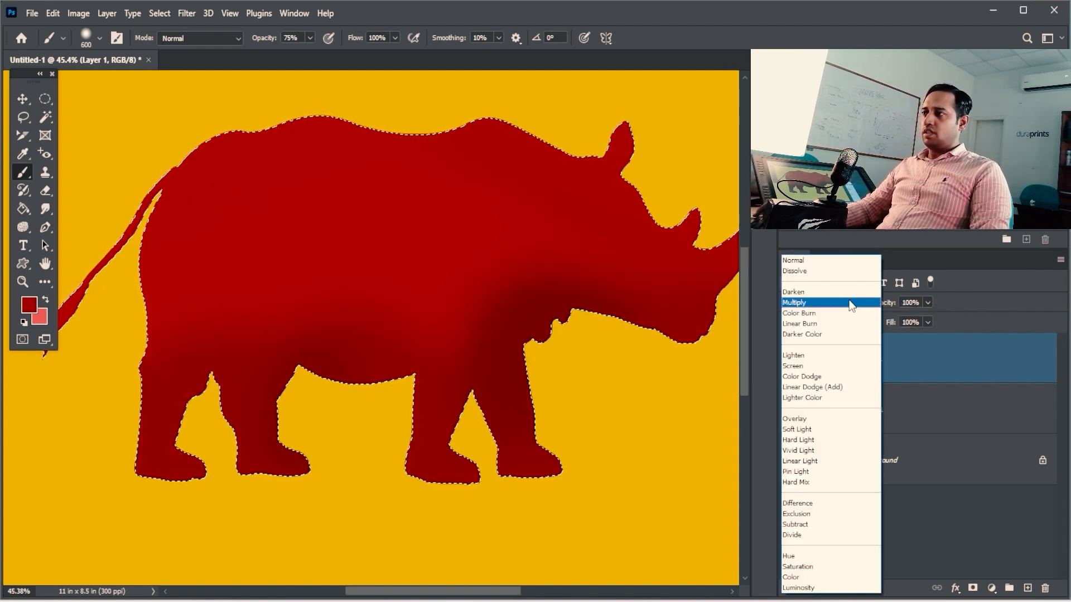
click(994, 299)
- Set Layer 1's blending mode to Linear Burn and lower the layer's opacity to about 54%
key(Down)
key(Down)
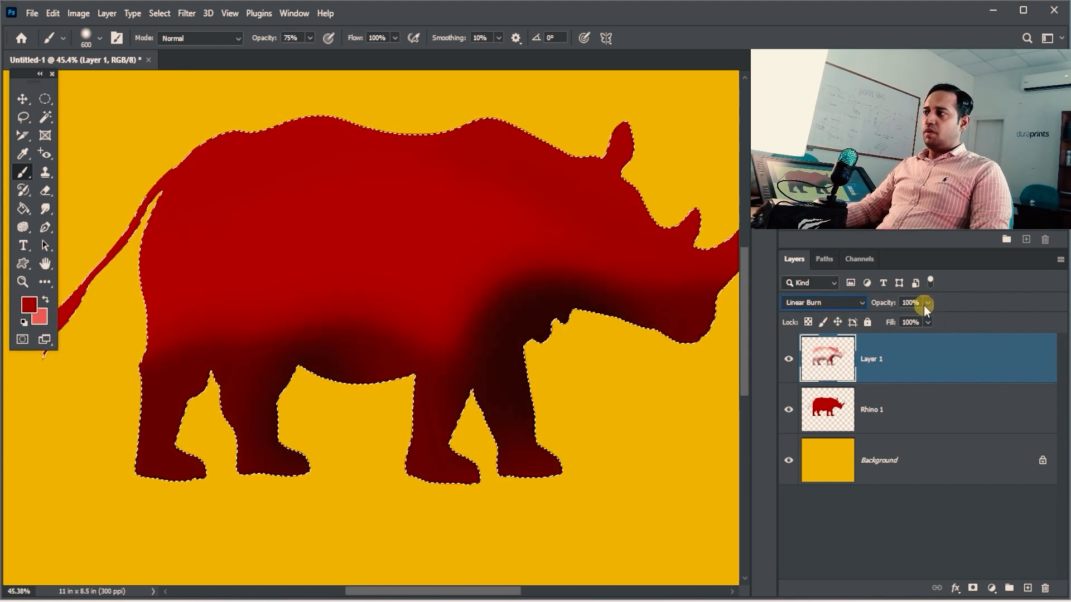
click(900, 316)
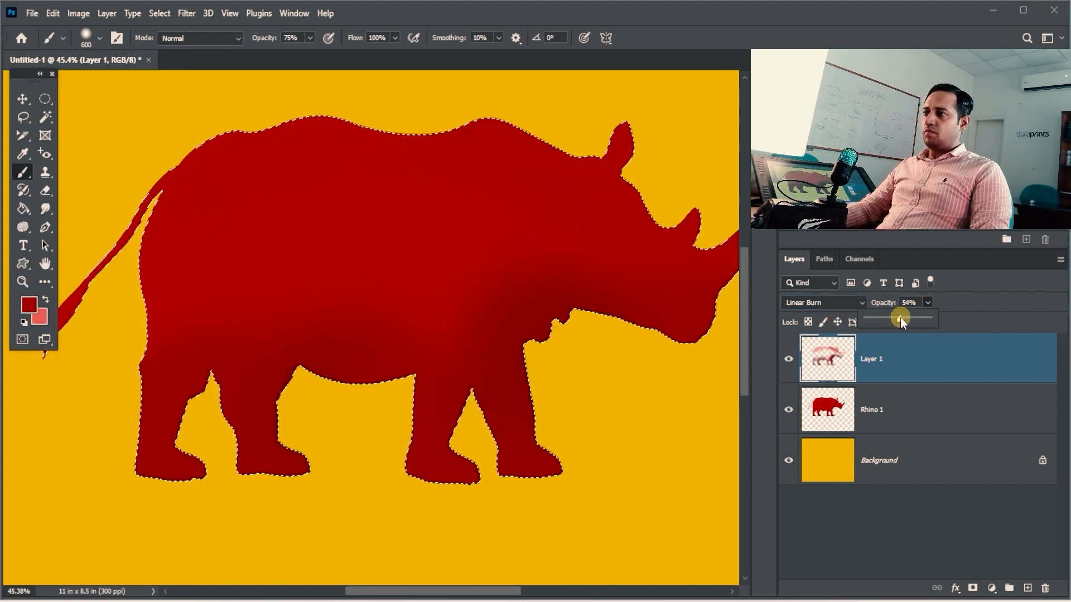
- Return Layer 1's opacity to 100% and switch its blending mode to Multiply
click(1035, 312)
key(Down)
click(826, 305)
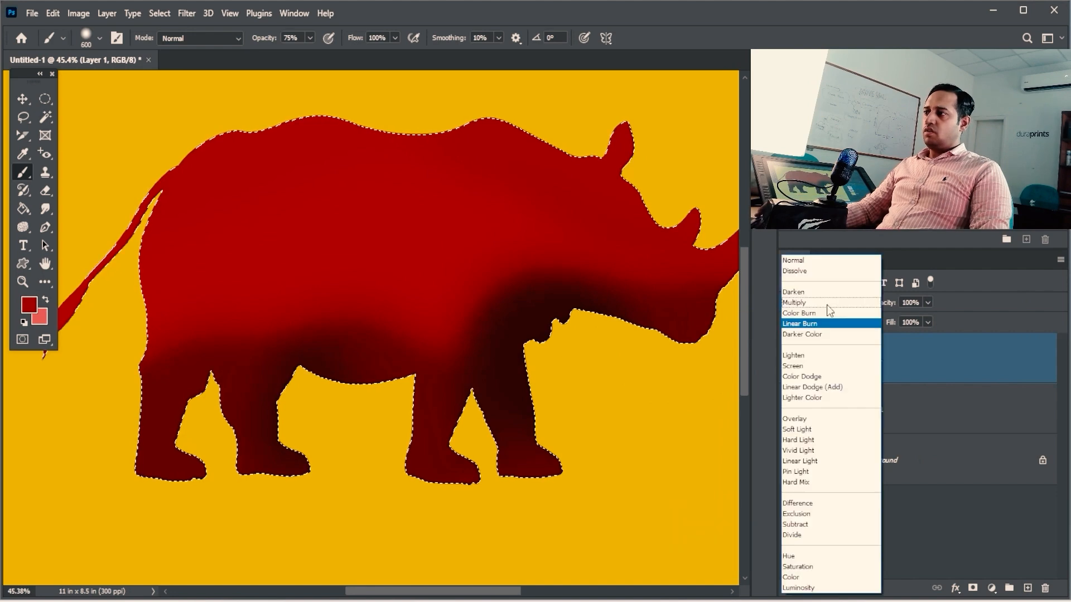
click(825, 303)
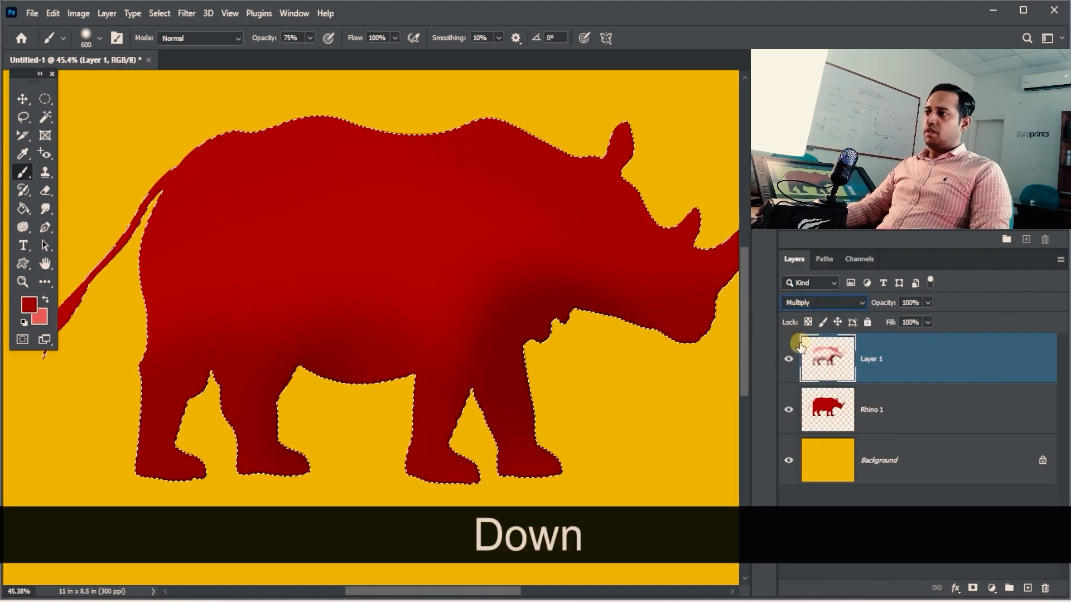
- Step Layer 1's blending mode through the remaining darkening modes to Darker Color
key(Down)
key(Down)
key(Down)
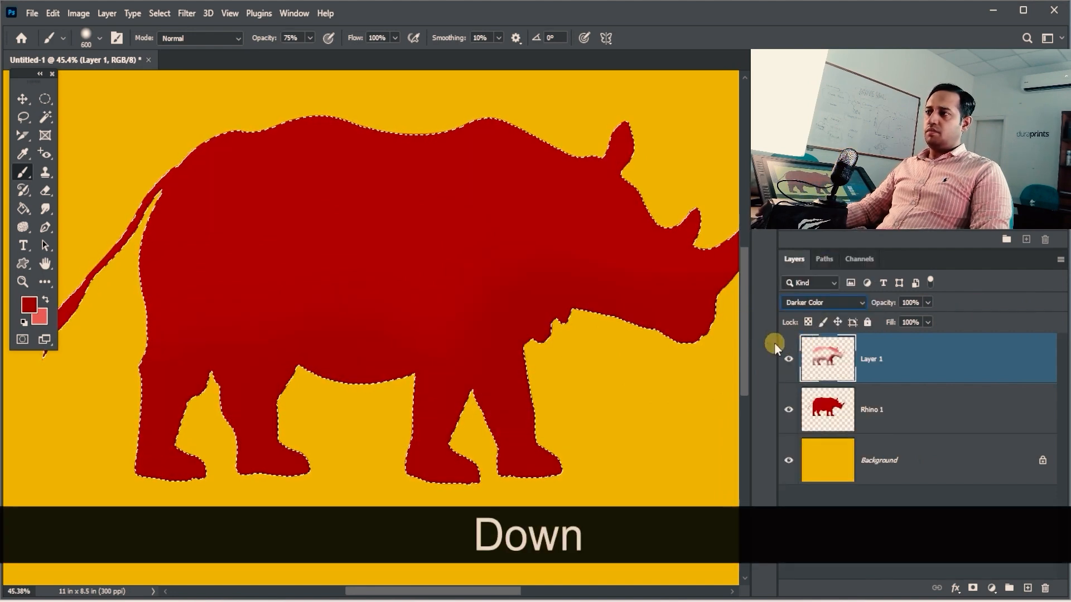
- Step Layer 1's blending mode through the lightening group, from Lighten and Screen to Lighter Color
key(Down)
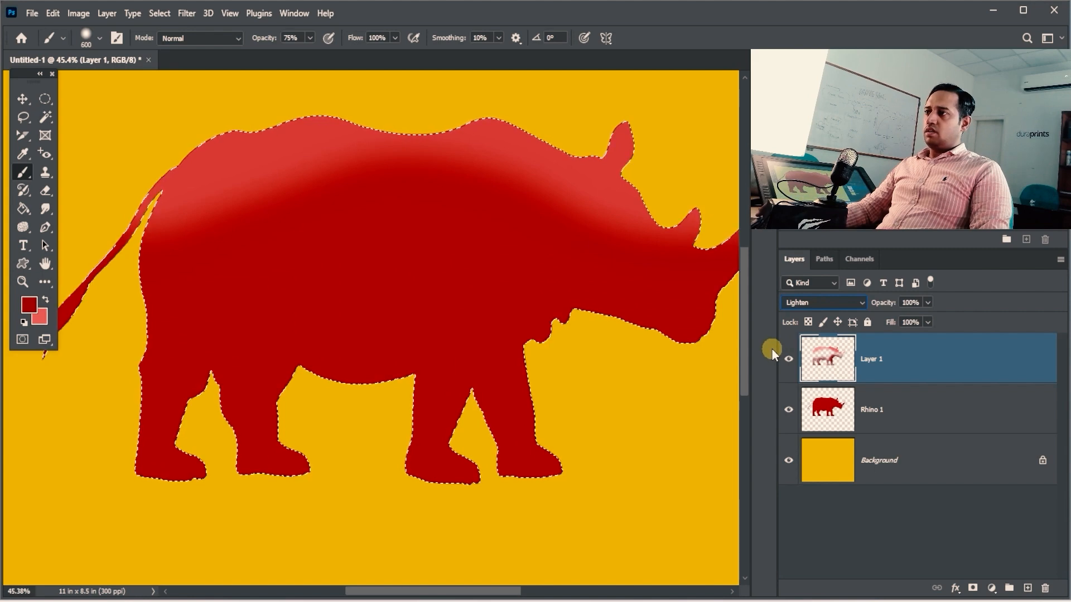
key(Down)
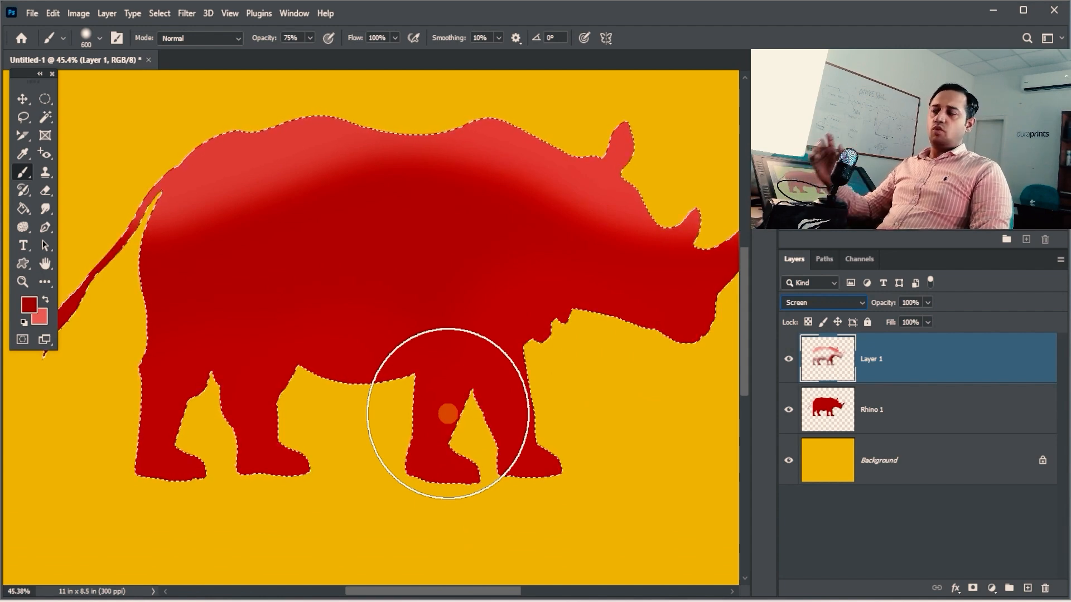
key(Down)
key(Down)
key(Down)
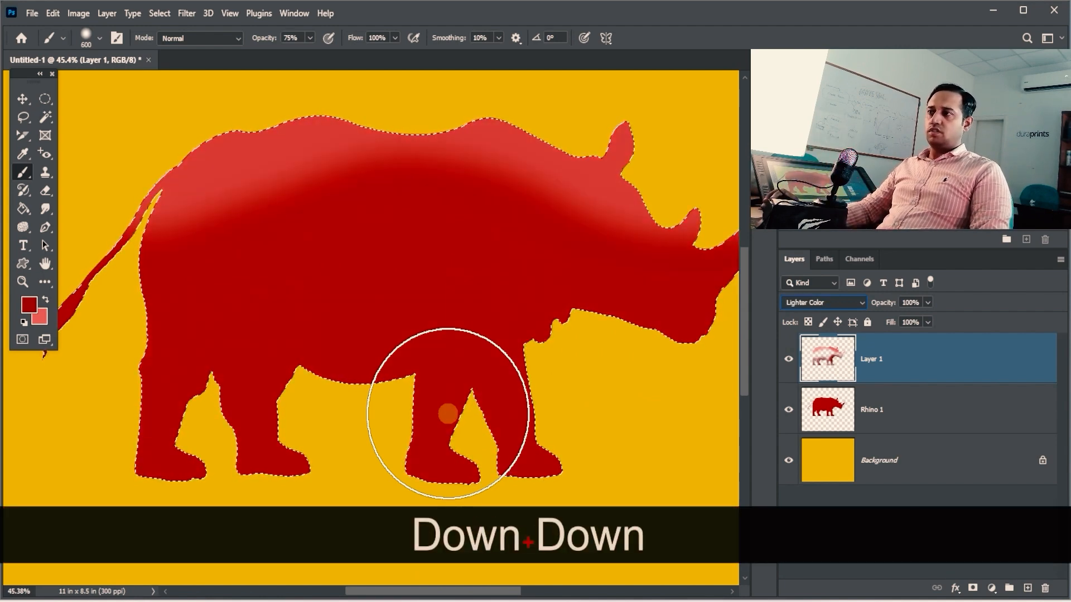
- Step Layer 1's blending mode through the contrast group from Overlay to Hard Mix, ending on Difference
key(Down)
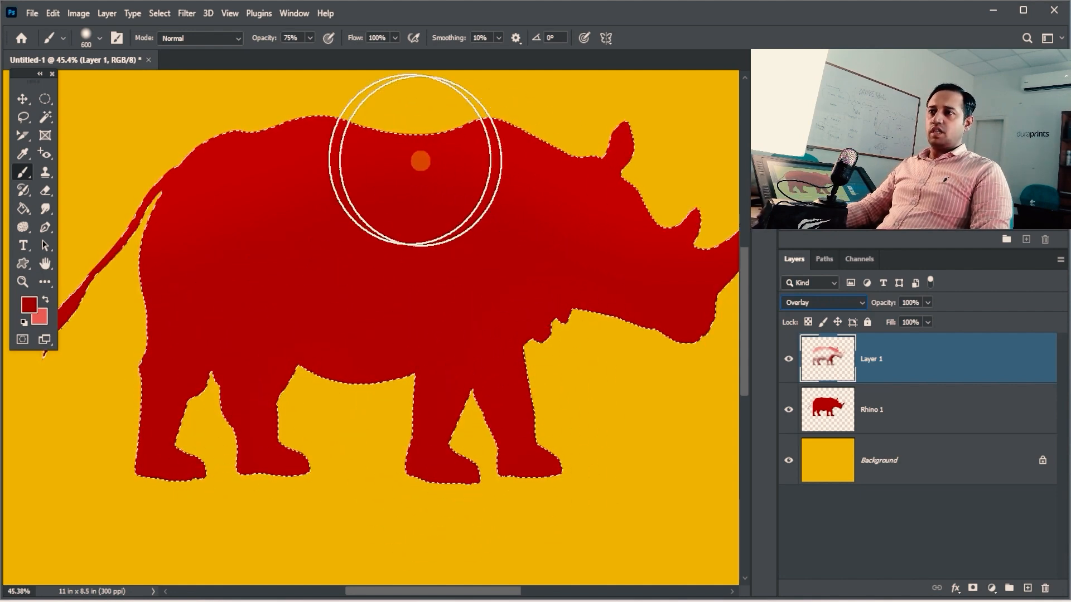
key(Down)
key(Down)
key(Down)
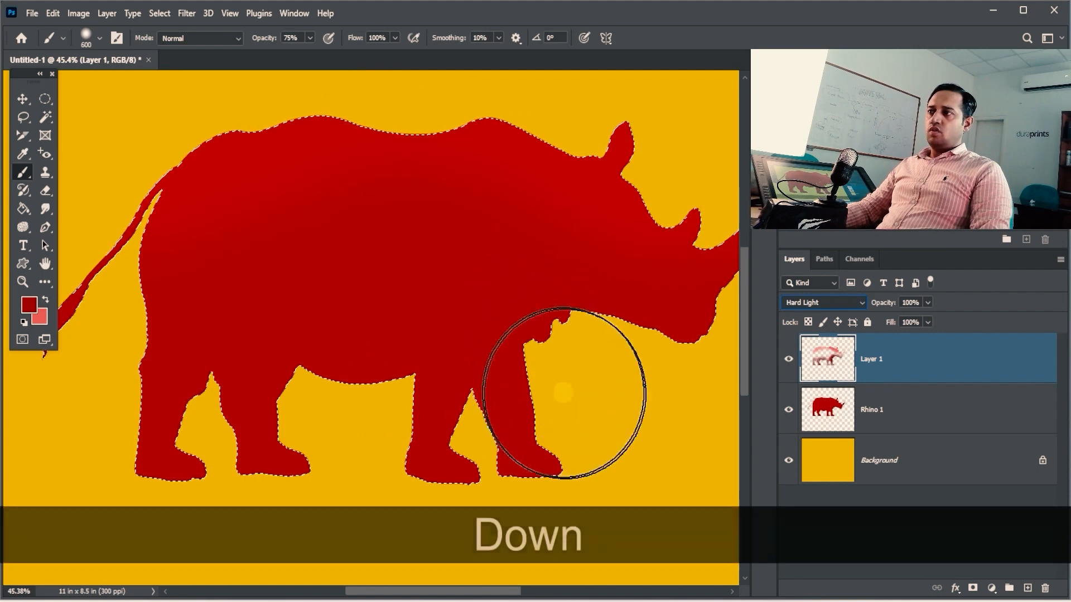
key(Down)
key(Down)
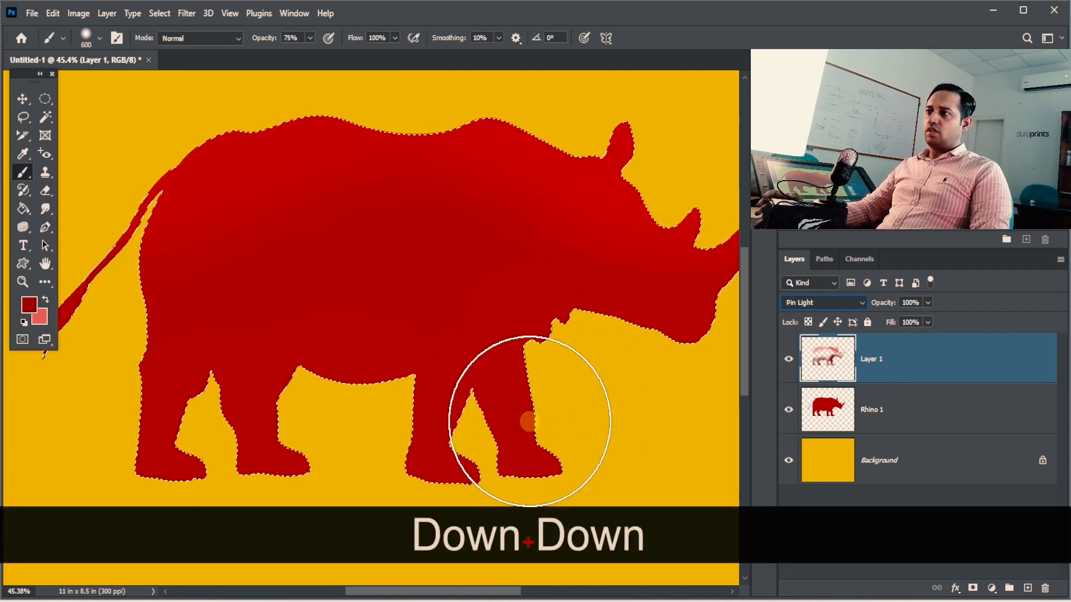
key(Down)
key(Down)
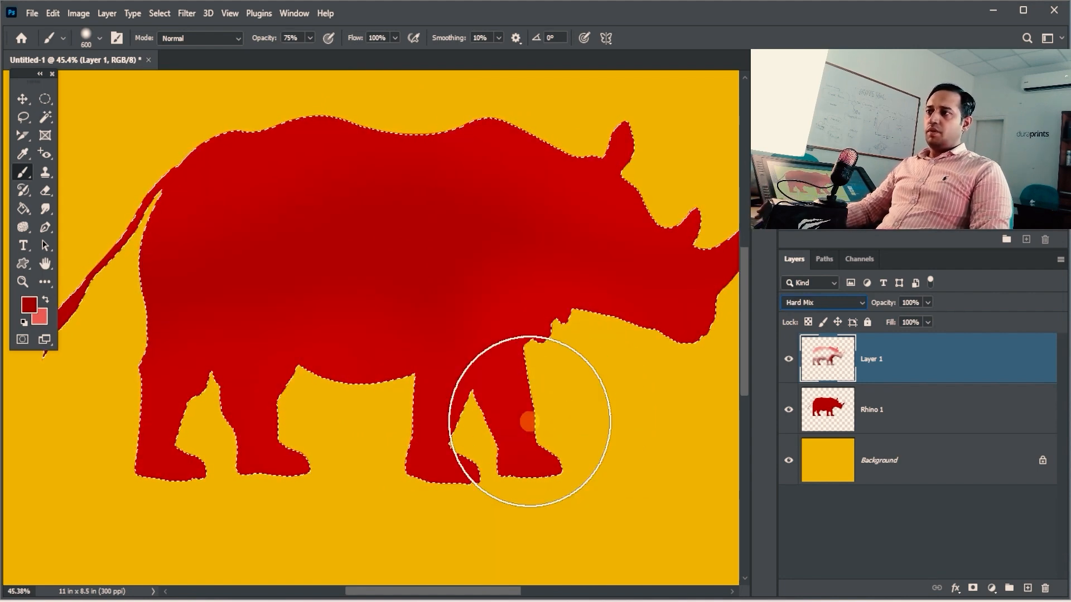
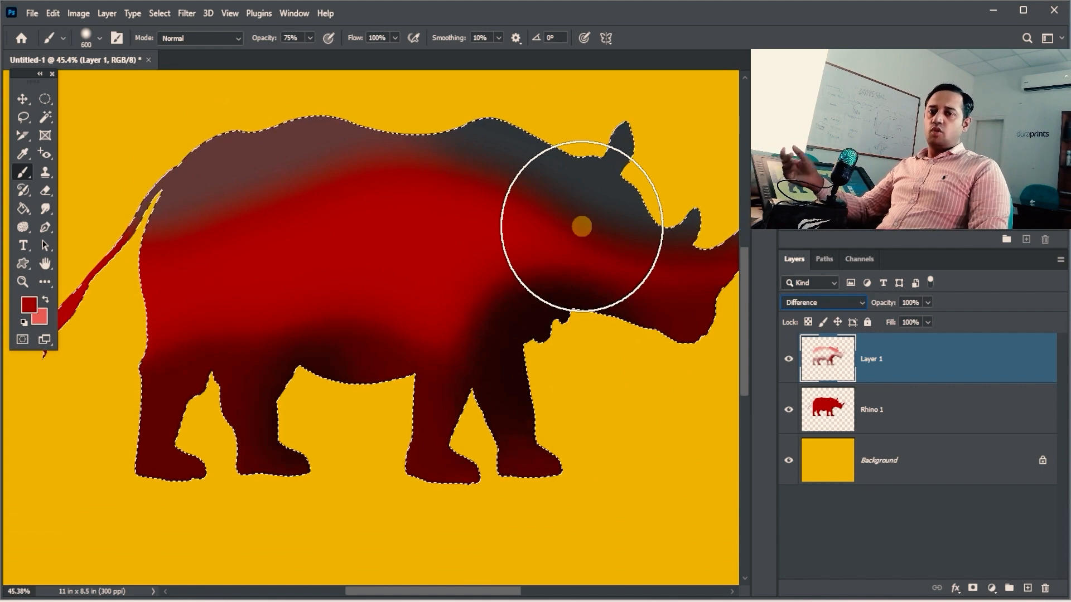
- Step Layer 1's blending mode onward from Difference through Subtract, Saturation and Color to Luminosity
key(Down)
key(Down)
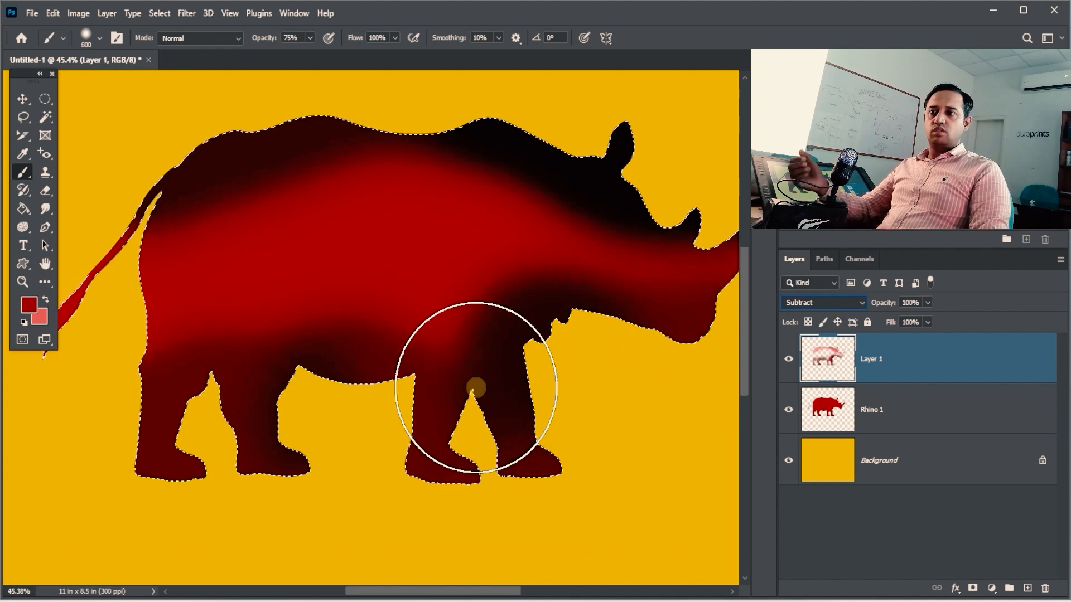
key(Down)
key(Down)
key(Down)
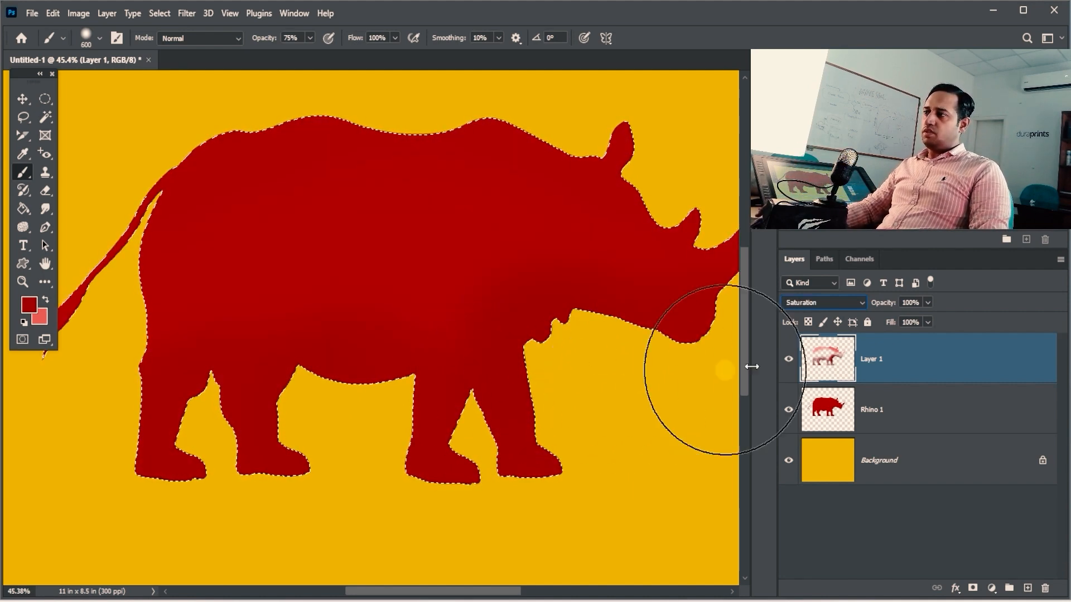
key(Down)
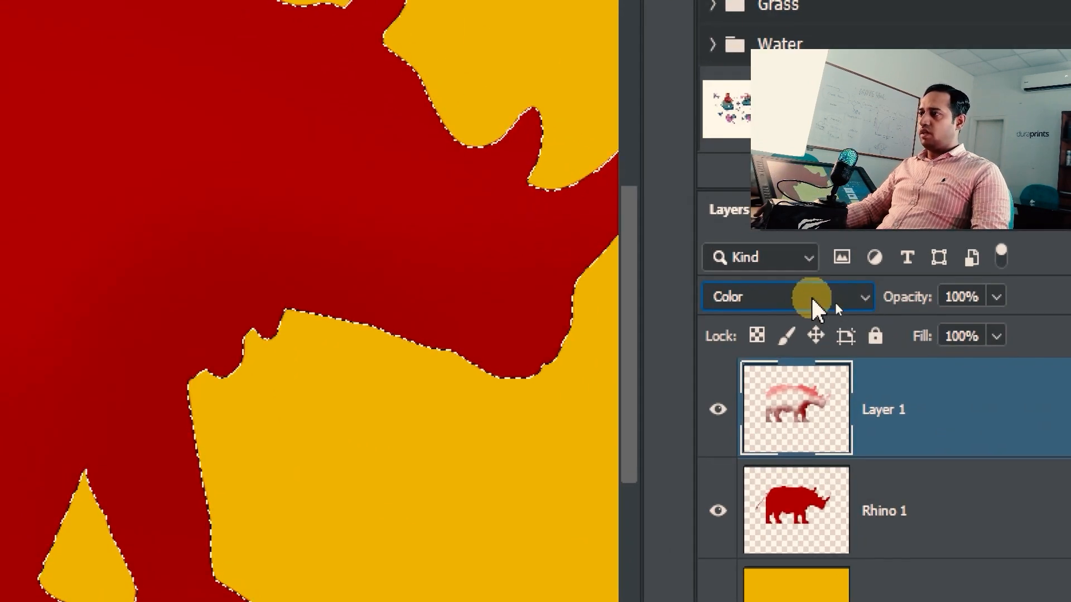
key(Down)
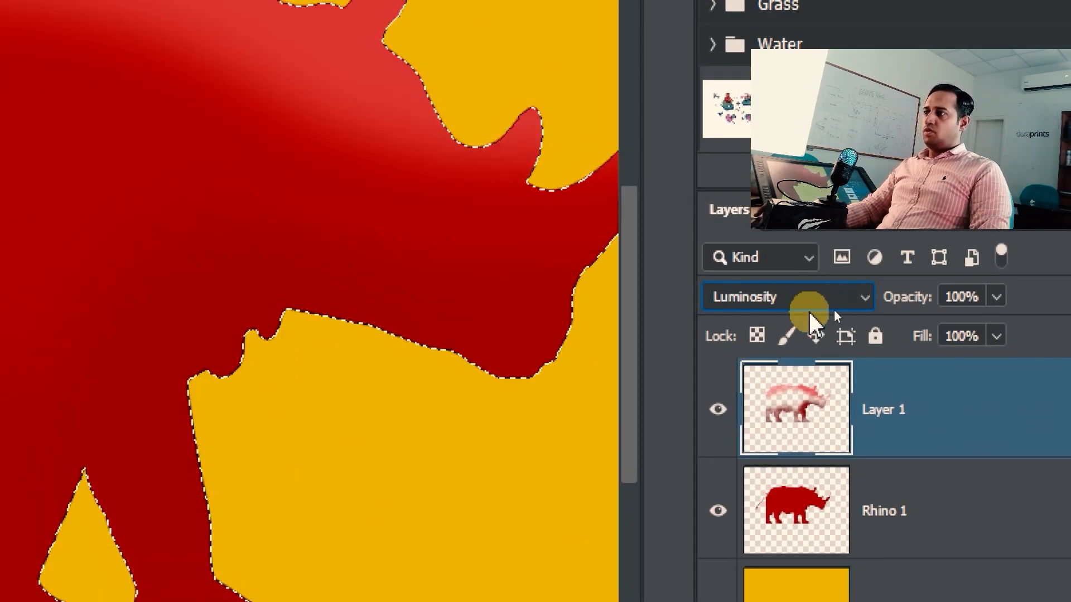
- Compare Multiply, Screen and Overlay on Layer 1 and leave its blending mode on Overlay
click(803, 301)
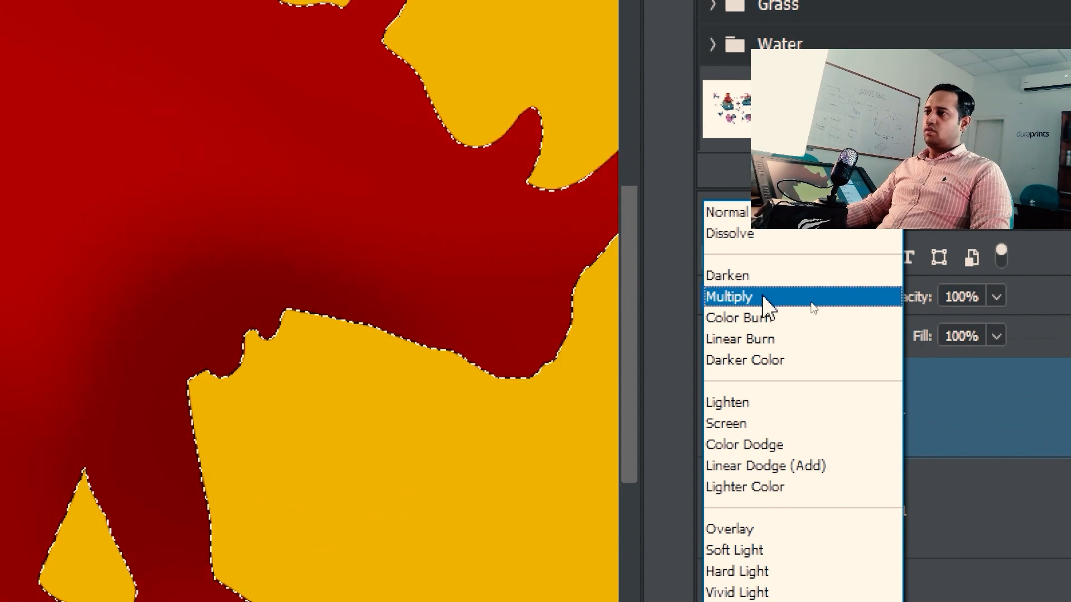
click(781, 301)
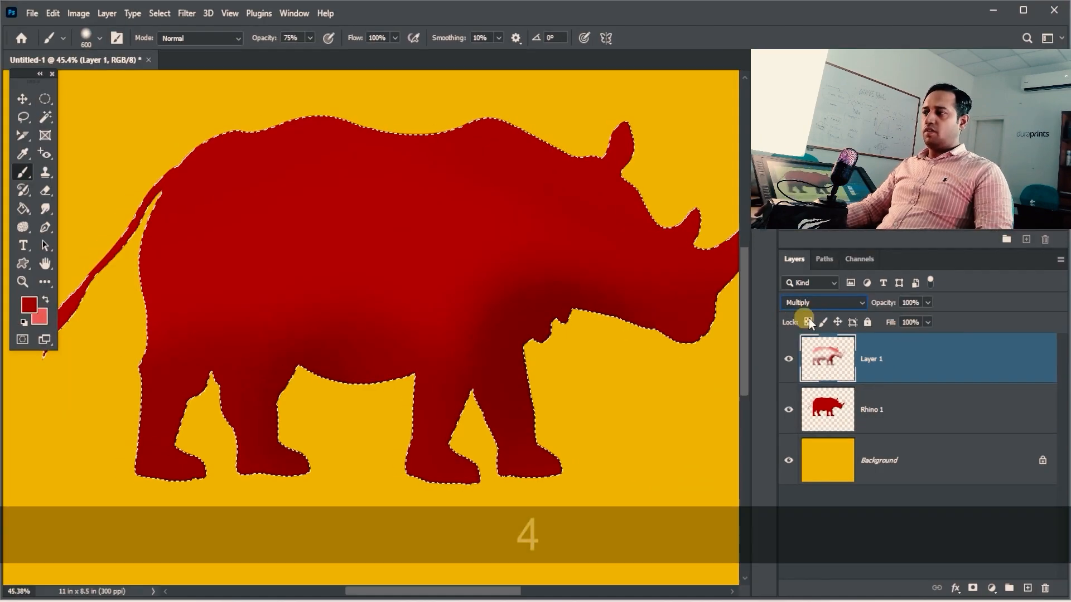
click(775, 302)
click(835, 305)
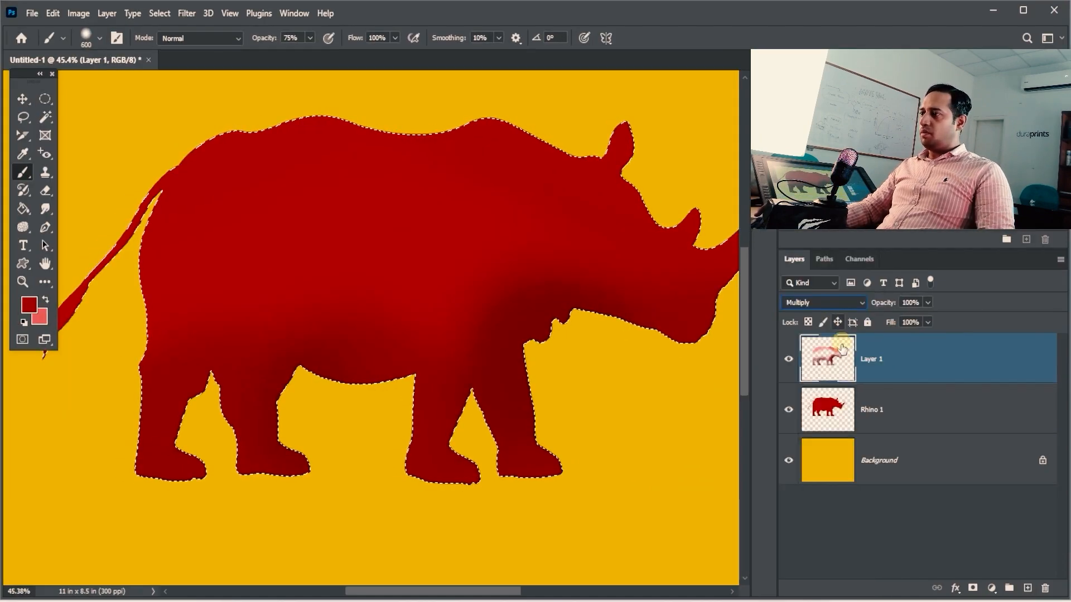
click(838, 306)
click(825, 367)
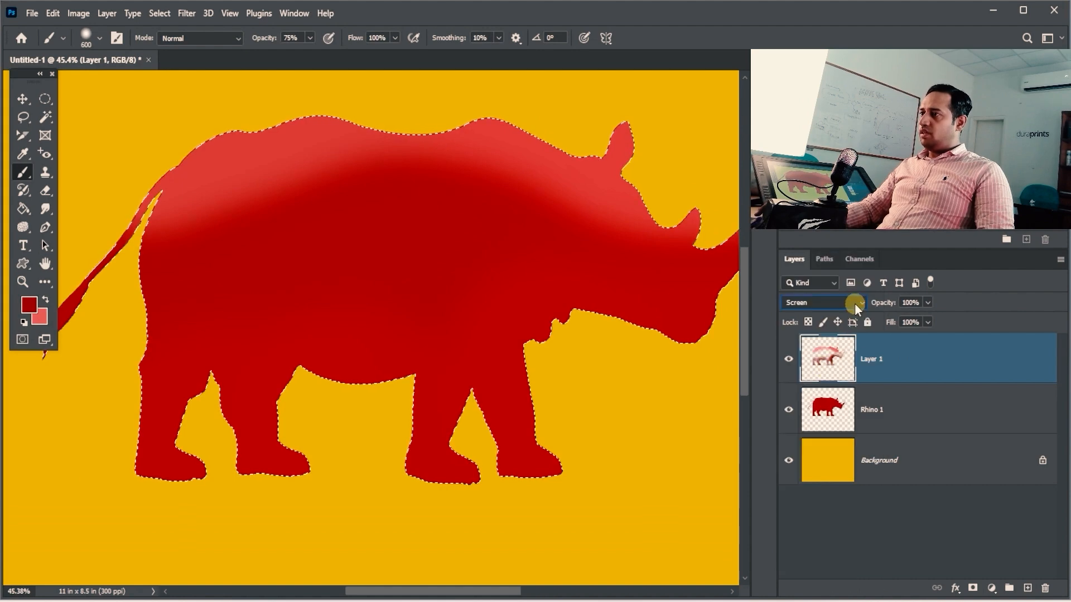
click(854, 303)
click(823, 419)
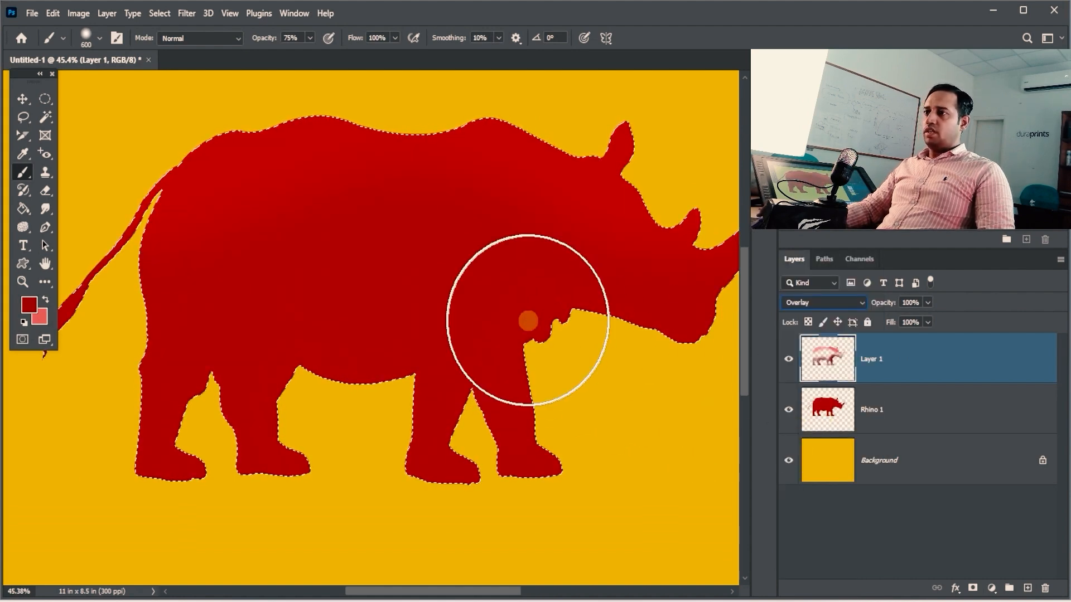
drag(528, 320, 352, 321)
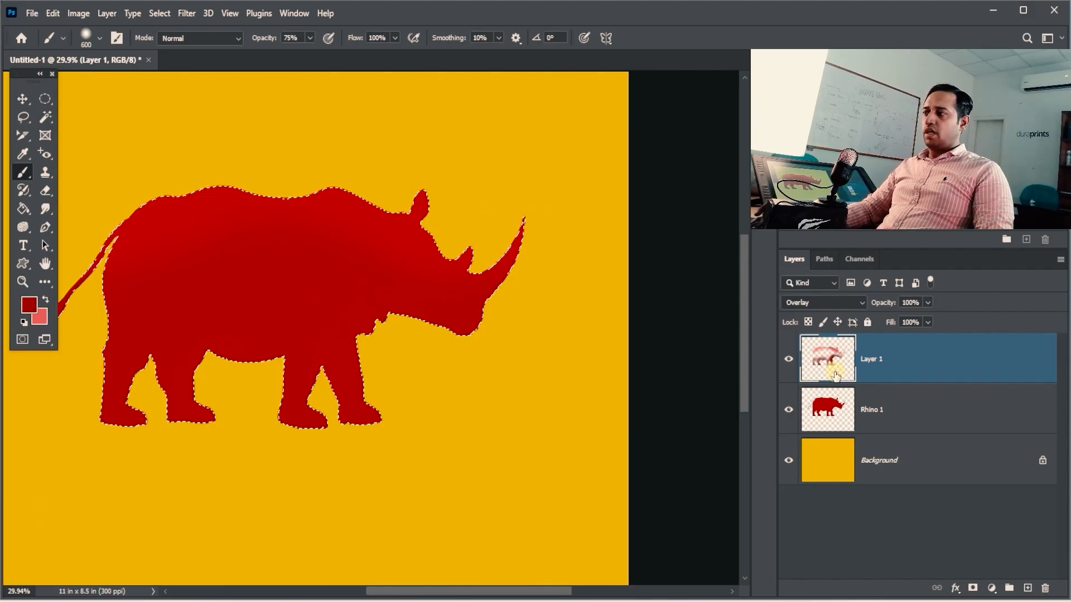
shift+click(915, 411)
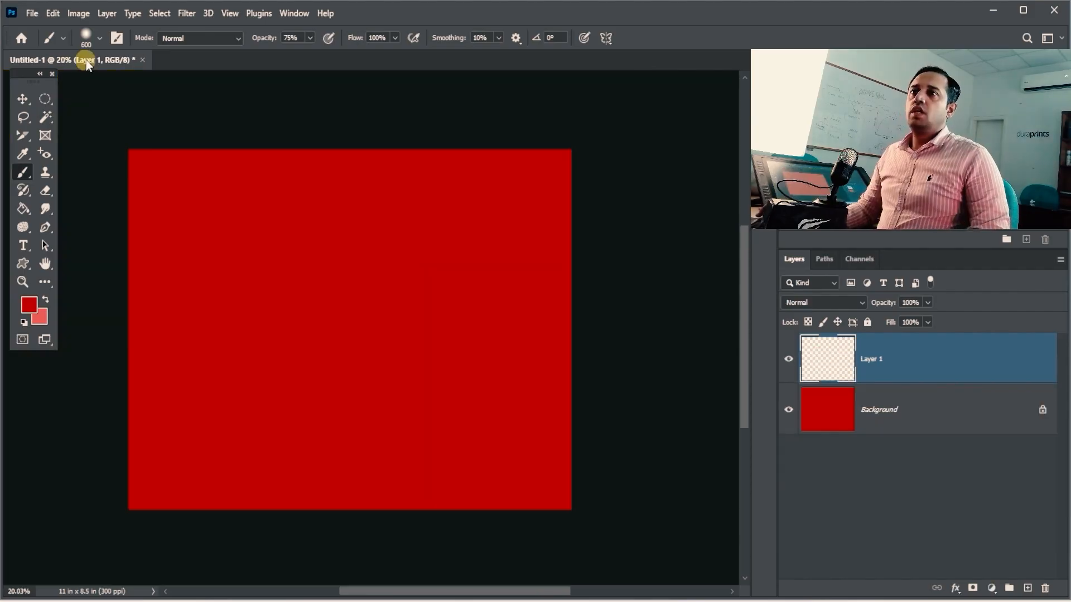
- Reduce the Brush tool's size to 56 px for painting on the red canvas
click(98, 38)
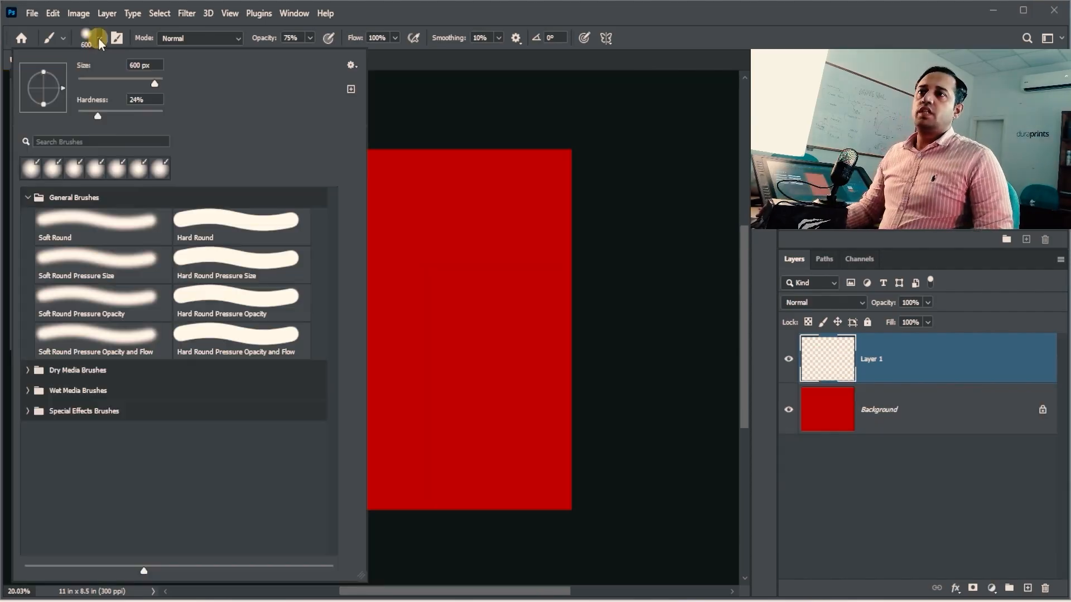
click(96, 89)
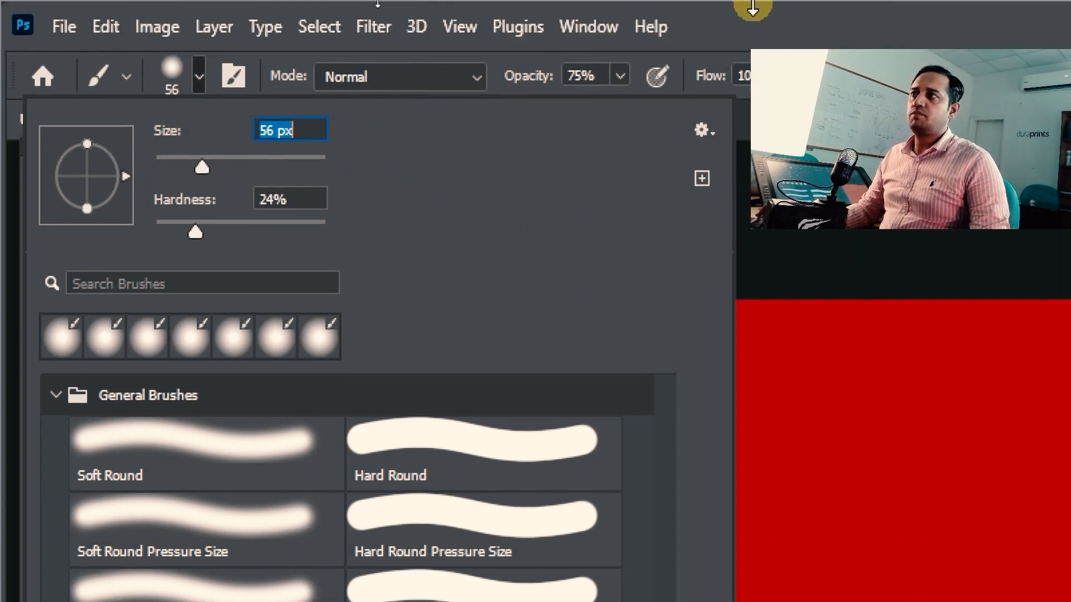
click(784, 256)
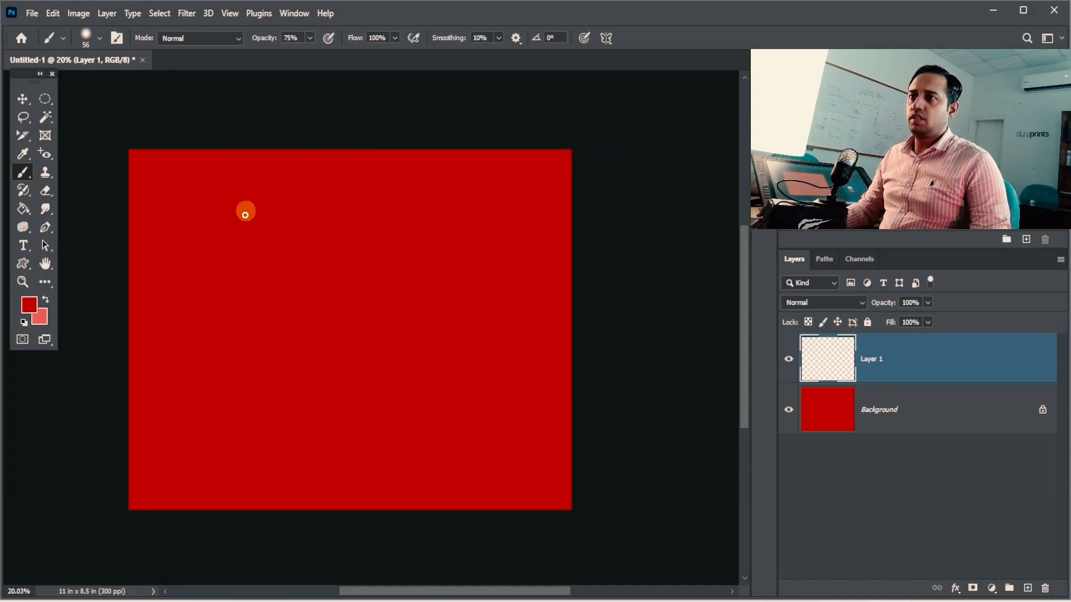
click(105, 44)
click(374, 160)
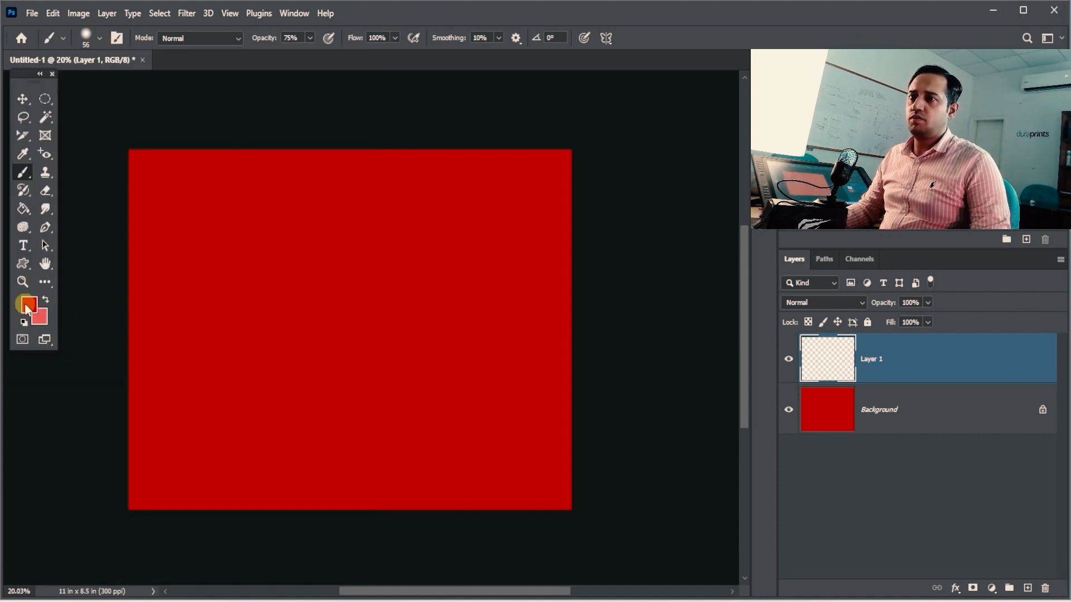
- Set the foreground color to green and paint a horizontal stroke across the upper part of the red canvas
click(26, 307)
click(593, 477)
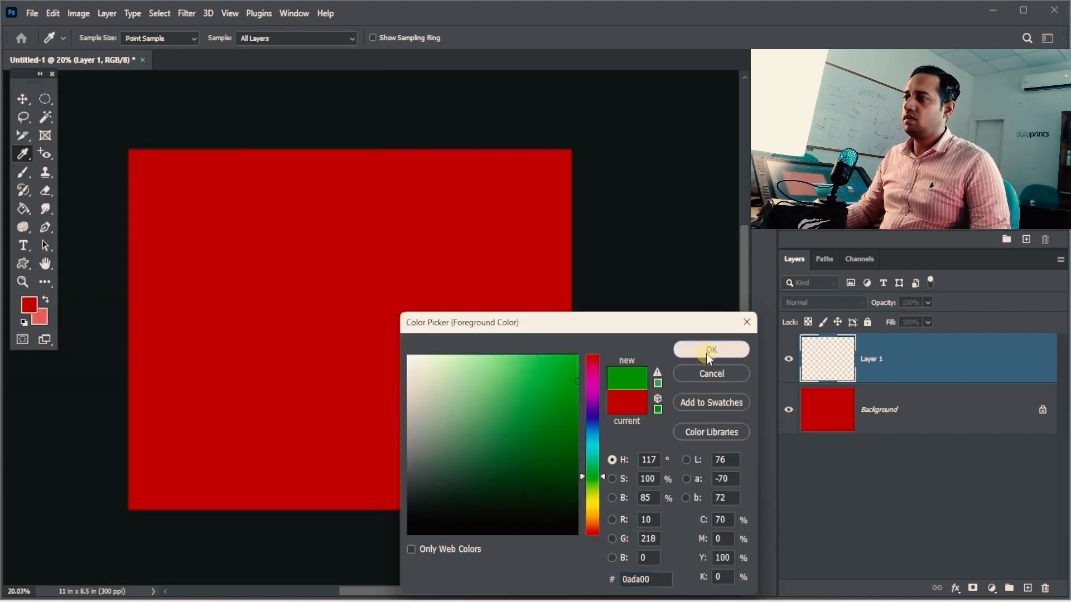
click(712, 350)
drag(224, 209, 450, 213)
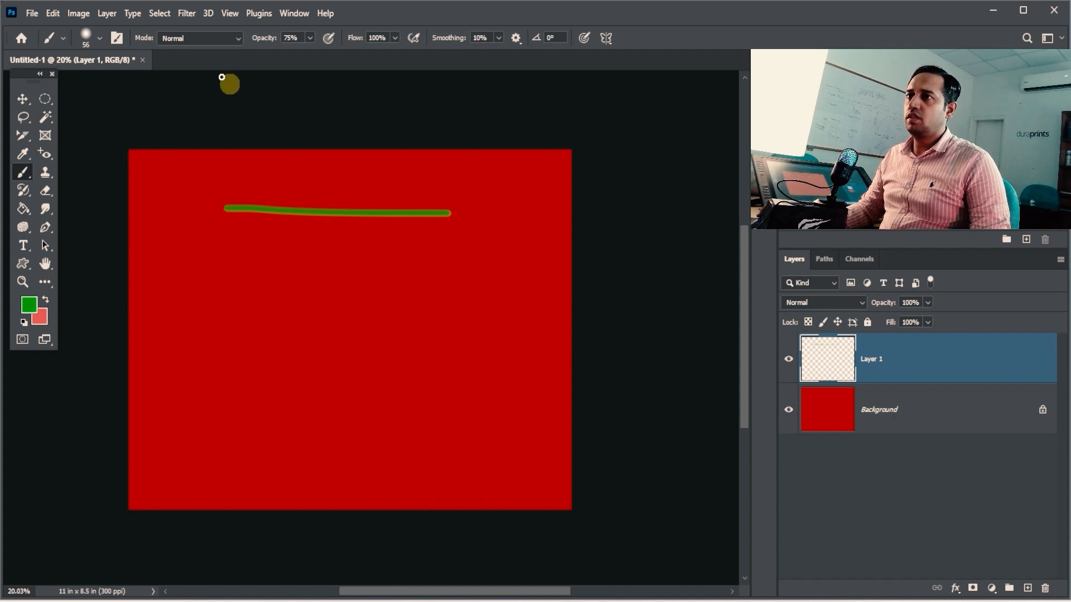
- Paint a thin horizontal stroke with a 9 px brush and a thick one at 168 px below the first green stroke
click(100, 38)
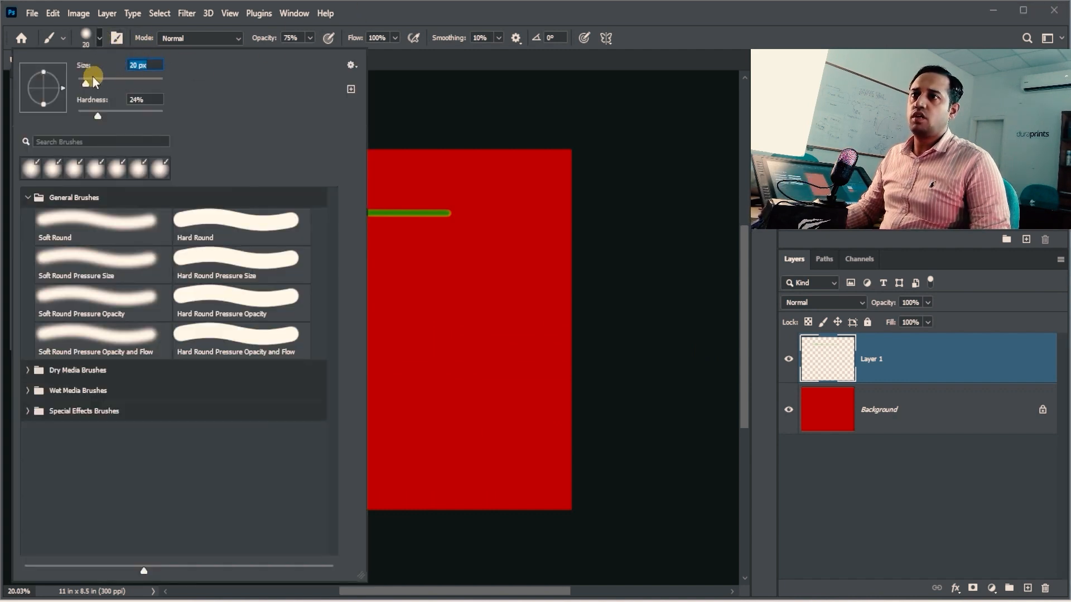
key(Return)
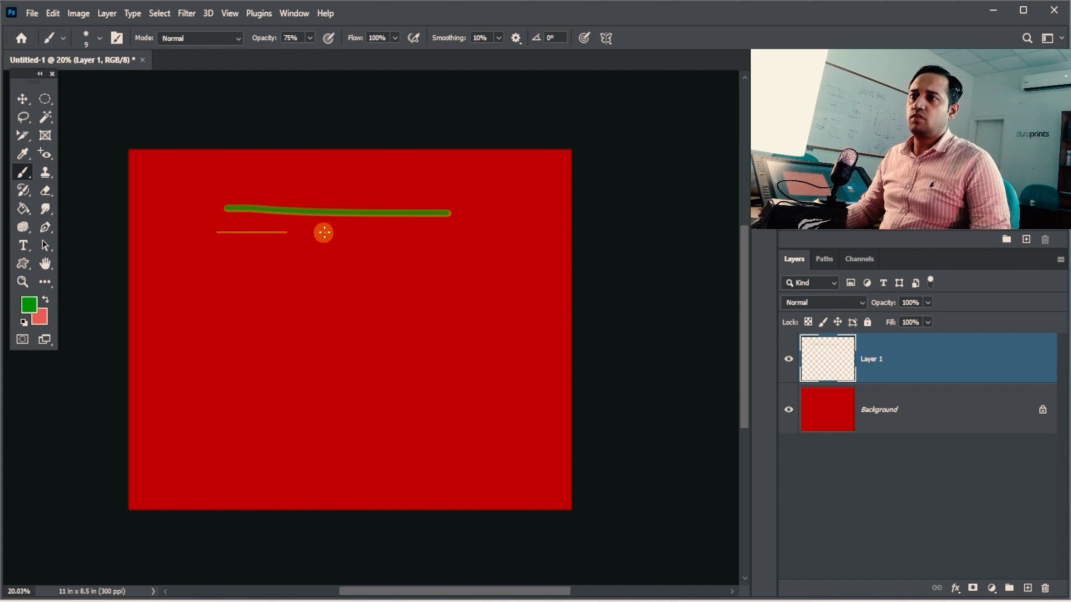
click(99, 39)
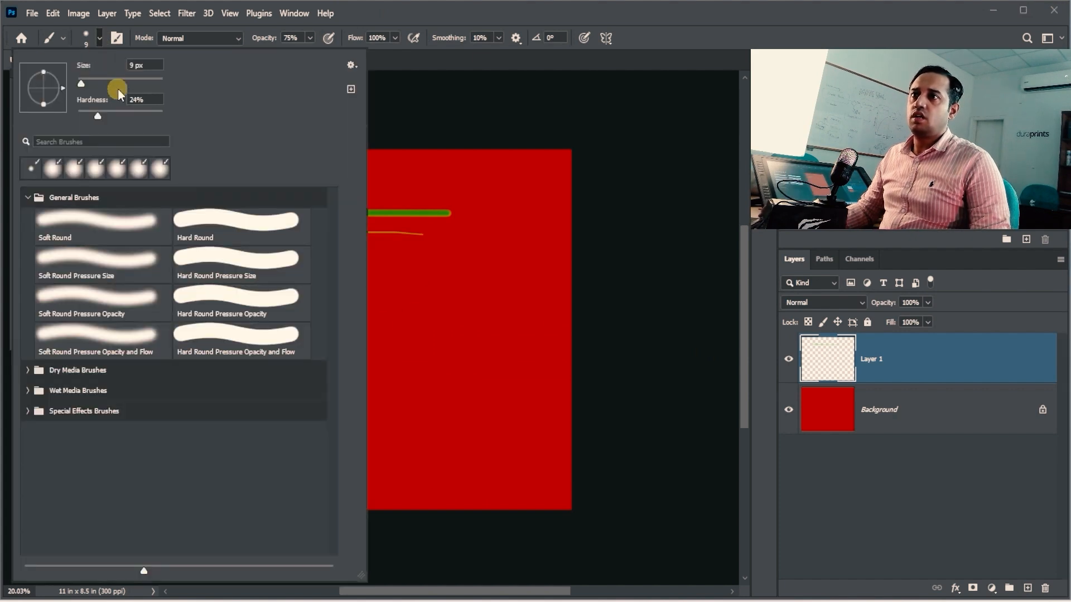
mouse_move(115, 82)
mouse_down()
mouse_move(150, 81)
mouse_move(140, 82)
mouse_up()
key(Return)
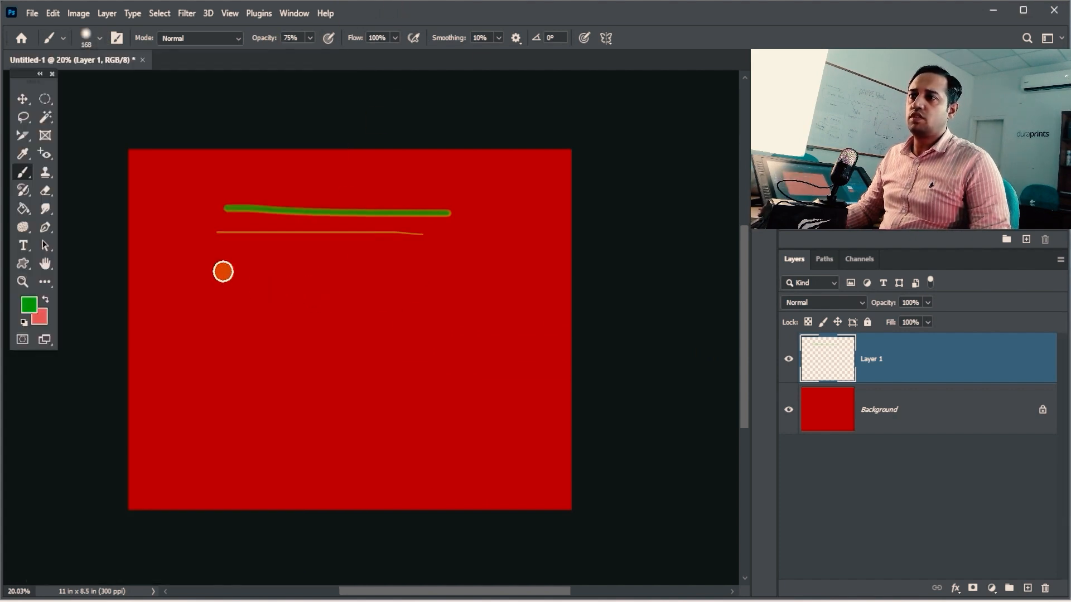
drag(222, 270, 491, 271)
- Set the brush size to 243 px and paint a broader horizontal stroke below the 168 px one
click(99, 44)
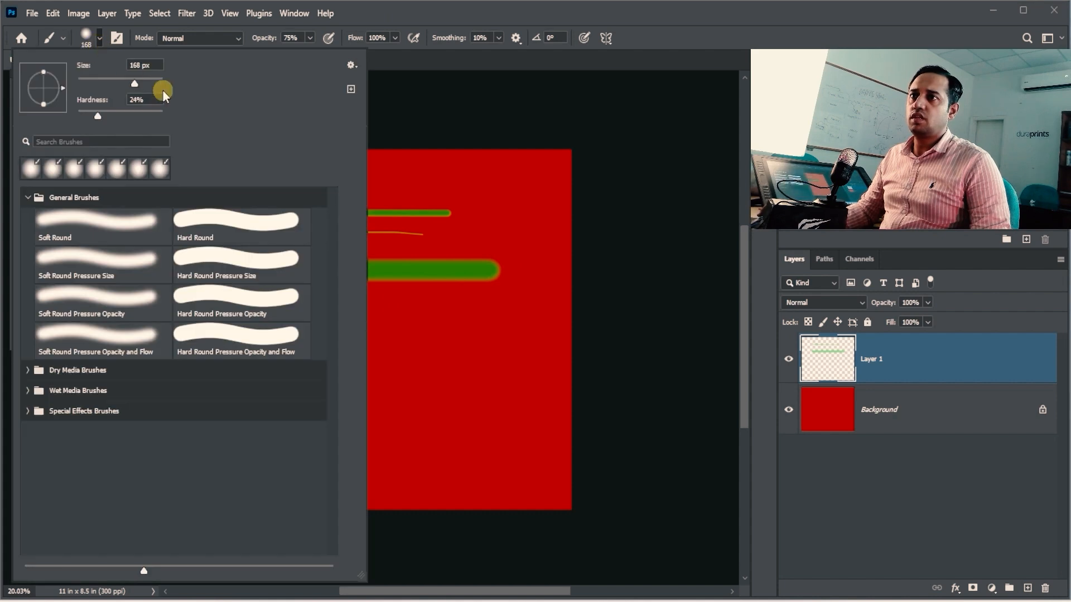
mouse_move(169, 81)
mouse_down()
mouse_move(150, 81)
mouse_move(187, 81)
mouse_move(143, 86)
mouse_up()
click(349, 11)
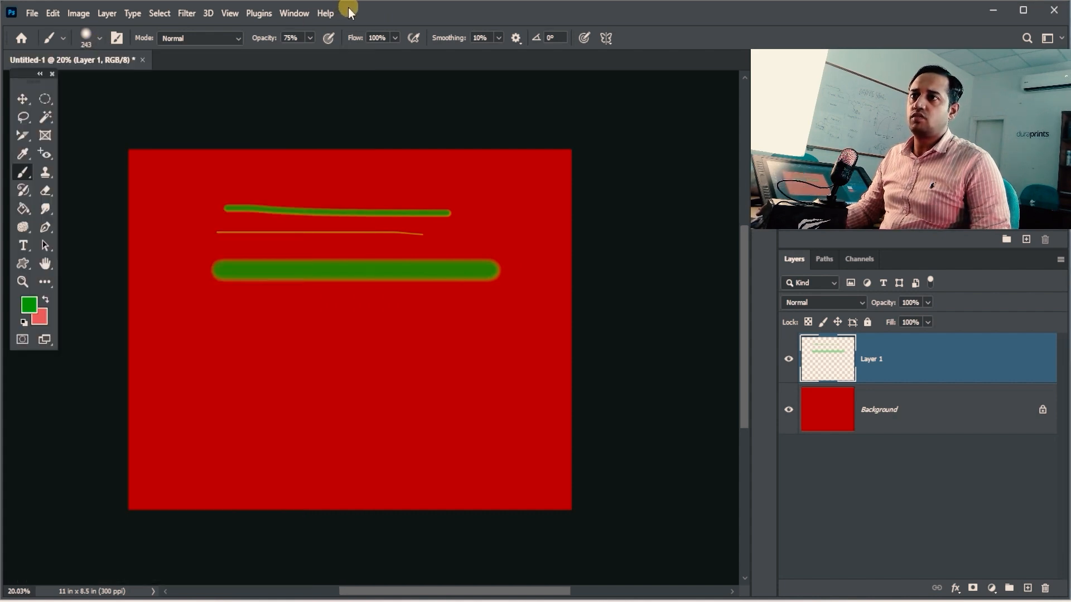
drag(211, 334, 506, 327)
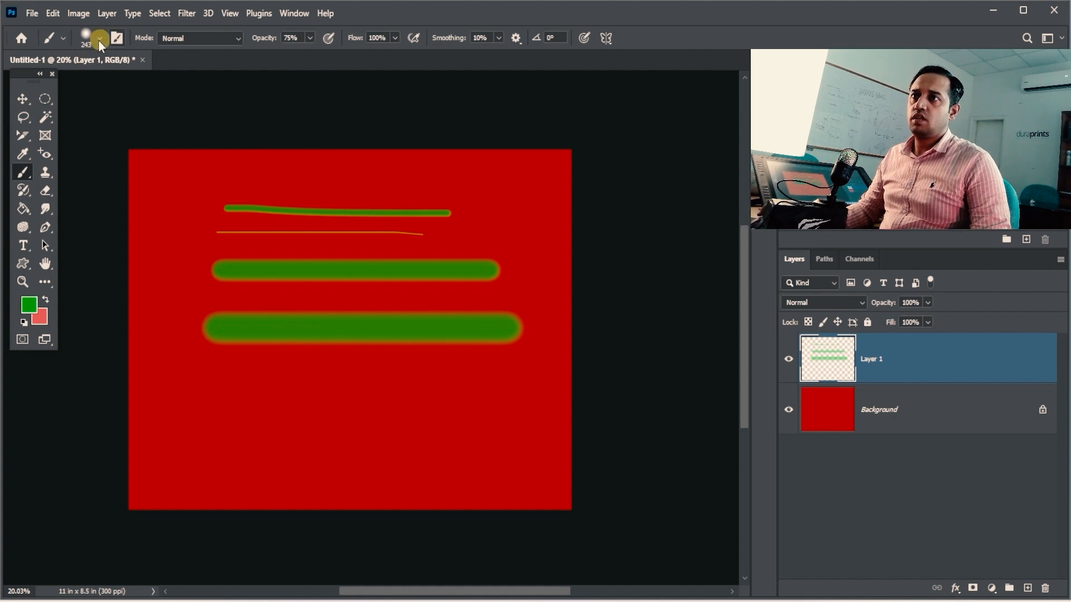
- Set the brush size to 448 px and paint a wide horizontal green stroke below the 243 px one
click(99, 39)
drag(152, 81, 147, 82)
click(421, 8)
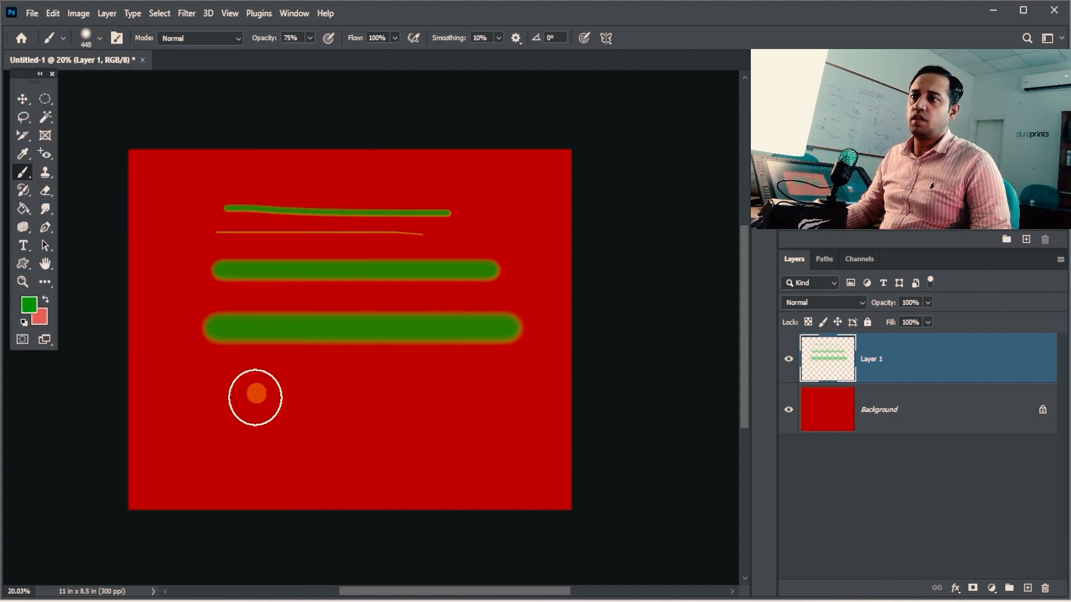
drag(210, 396, 550, 396)
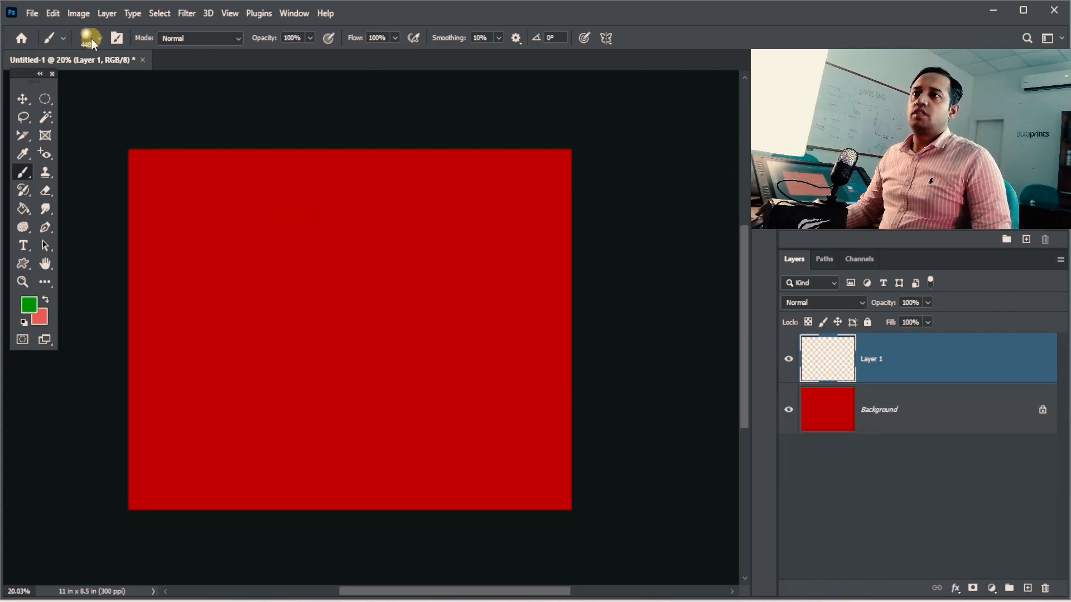
- Reduce the brush to 250 px at 0% hardness and paint a straight green stroke across the upper part of the red canvas
click(99, 37)
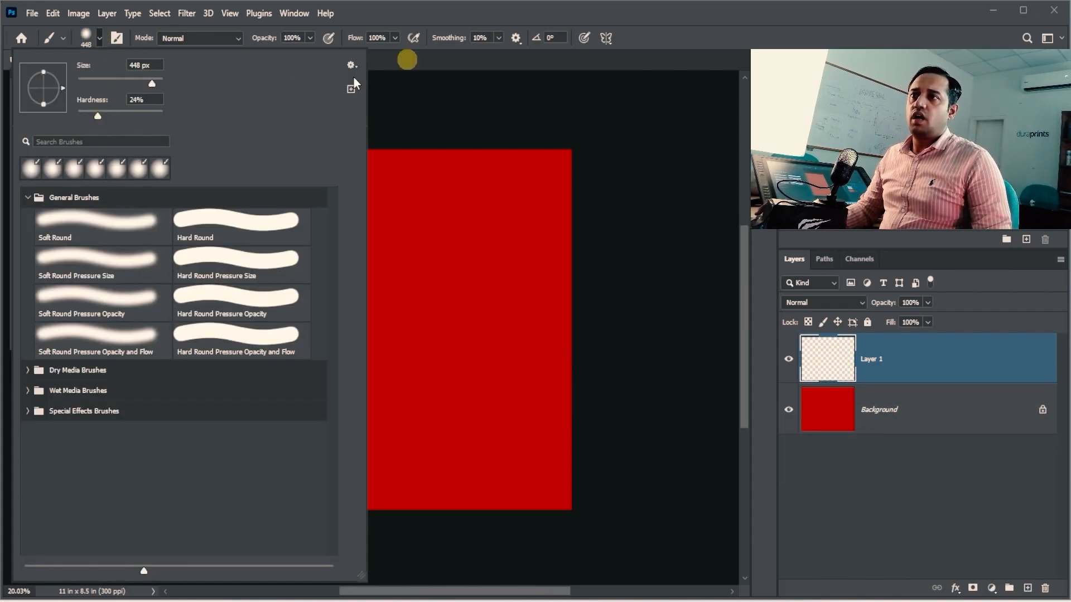
click(533, 12)
key(ctrl+space)
ctrl+click(300, 178)
key(bracketleft)
key(bracketleft)
key(bracketleft)
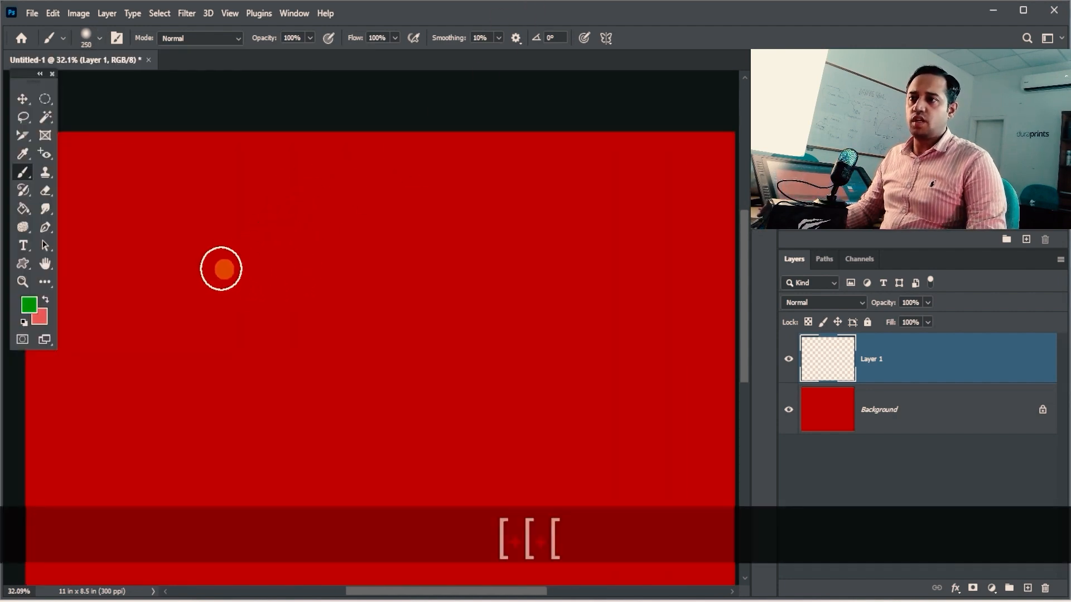
click(132, 270)
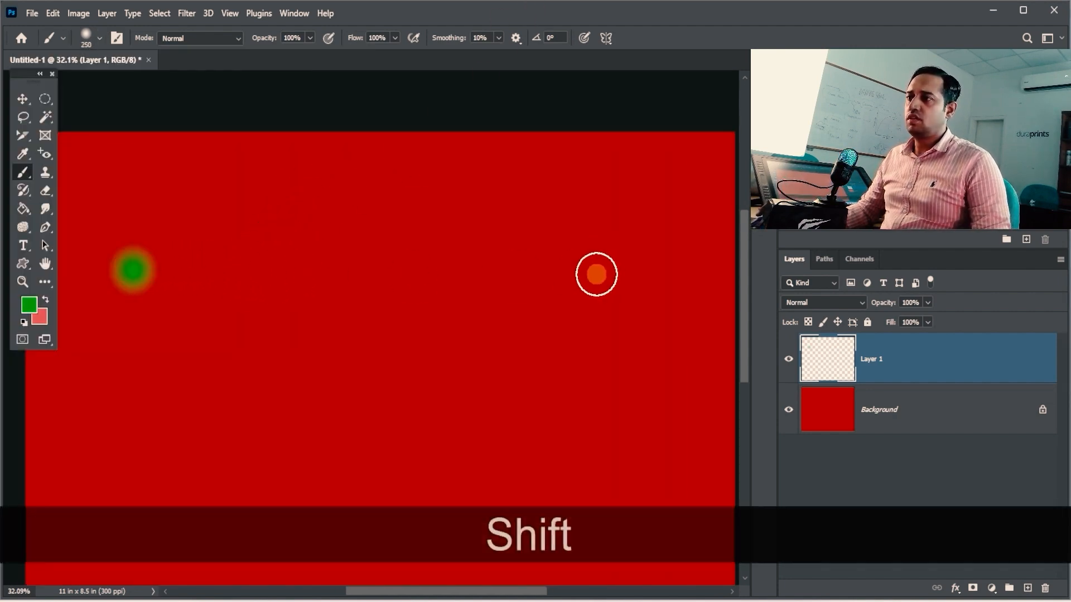
shift+click(596, 274)
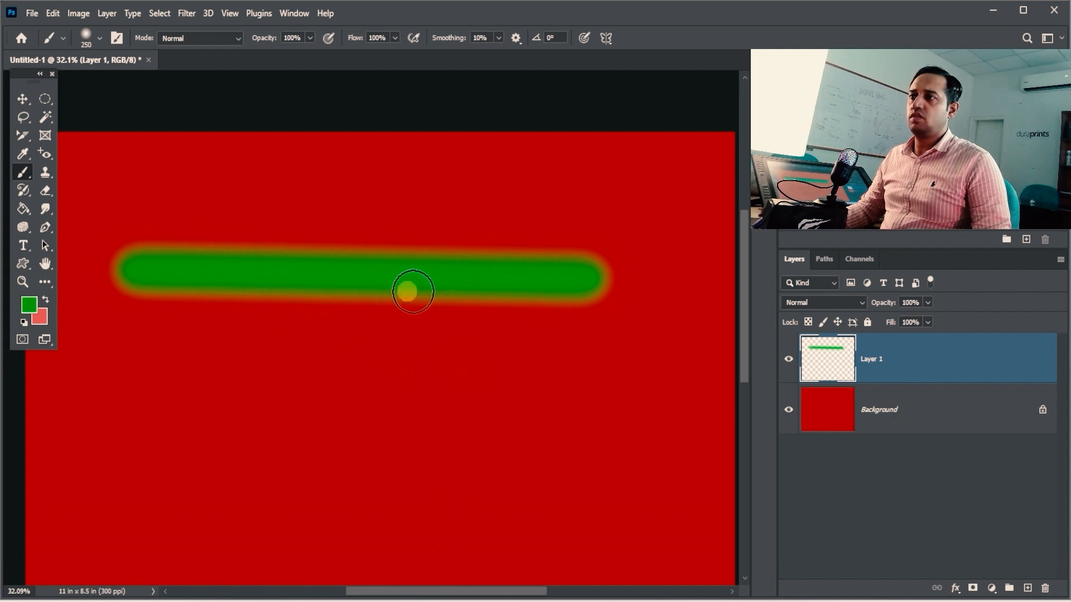
- Set the brush hardness to 100% and paint a straight hard-edged green stroke below the soft one
key(ctrl+space)
click(101, 38)
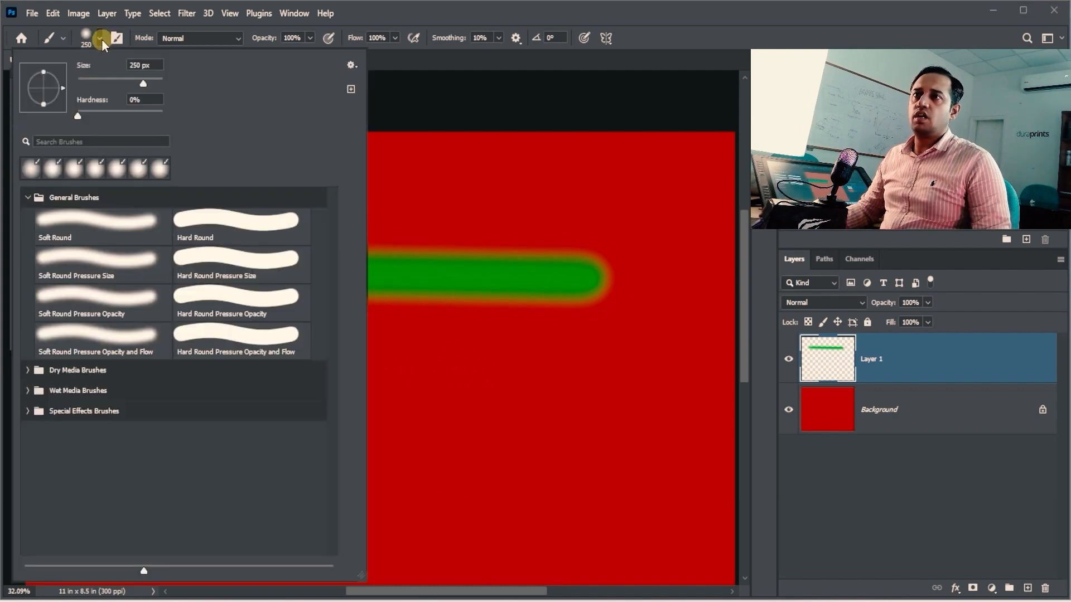
click(160, 117)
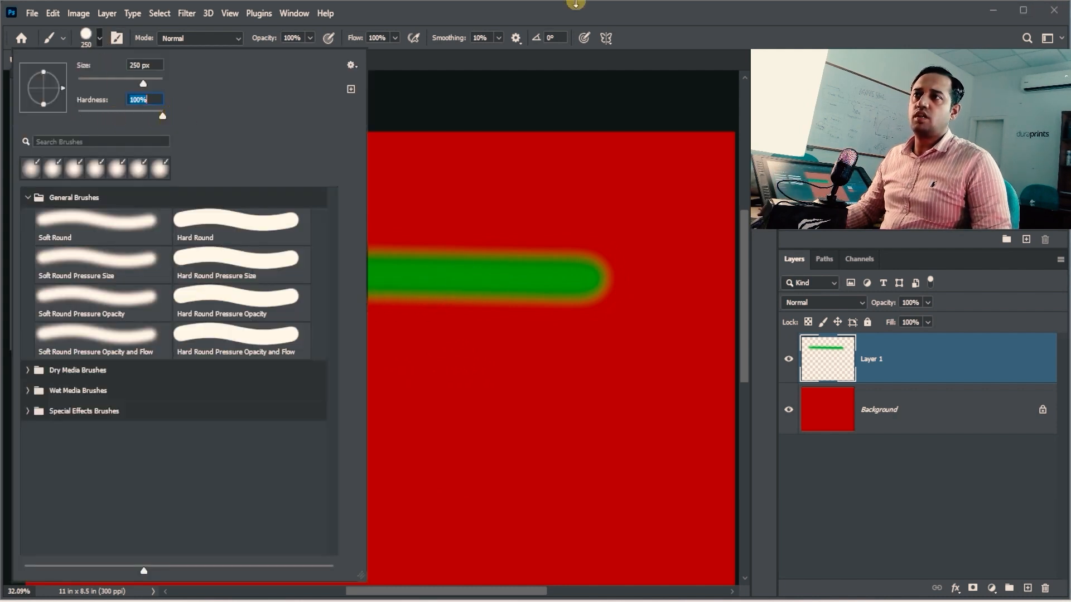
key(Return)
click(146, 383)
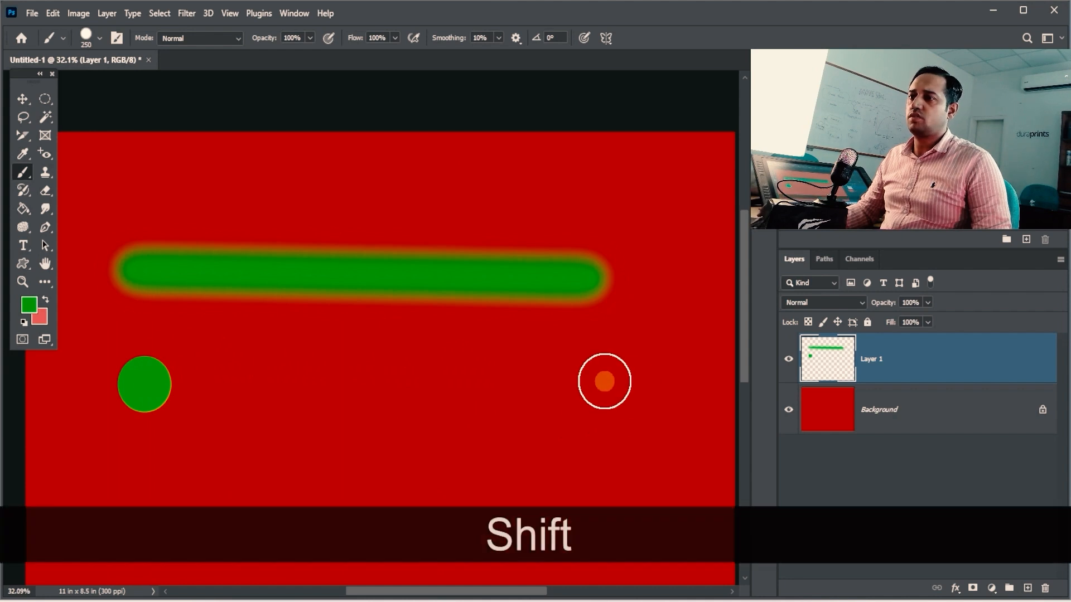
shift+click(599, 383)
key(space)
drag(299, 340, 299, 269)
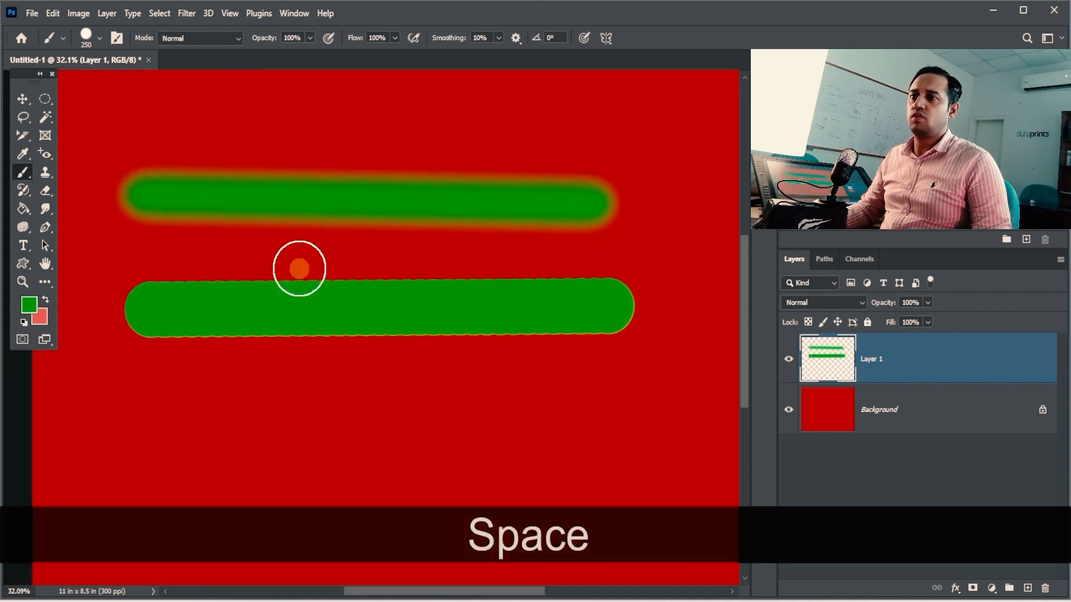
- Set the brush hardness to 1% and paint a soft horizontal green stroke below the hard-edged one
click(99, 38)
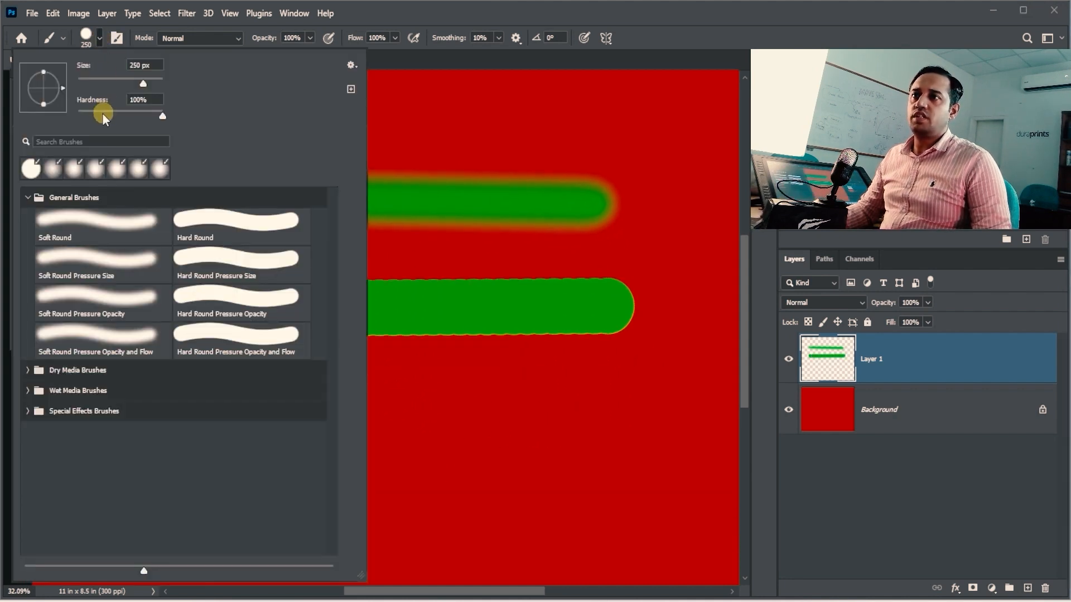
click(671, 23)
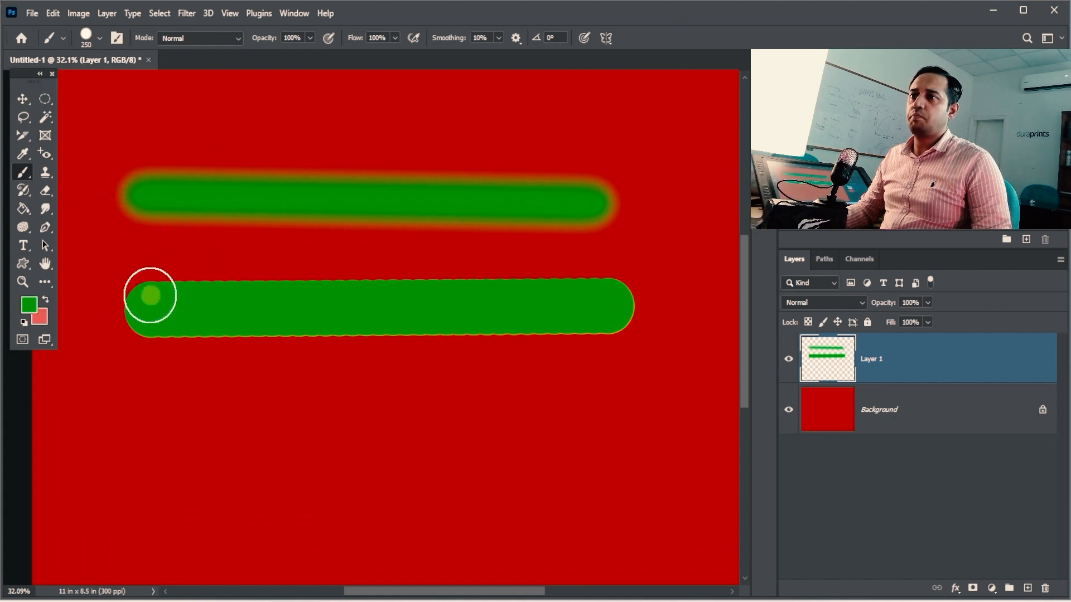
click(101, 41)
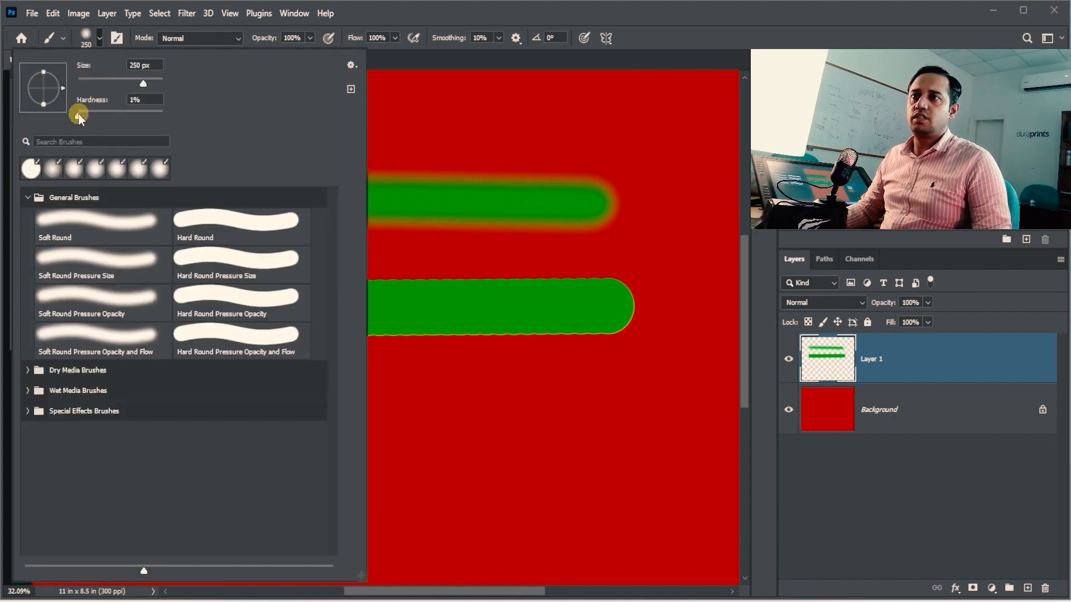
click(718, 9)
drag(146, 414, 657, 415)
- Raise the brush hardness partway and paint a fourth horizontal green stroke near the canvas's lower edge
click(100, 39)
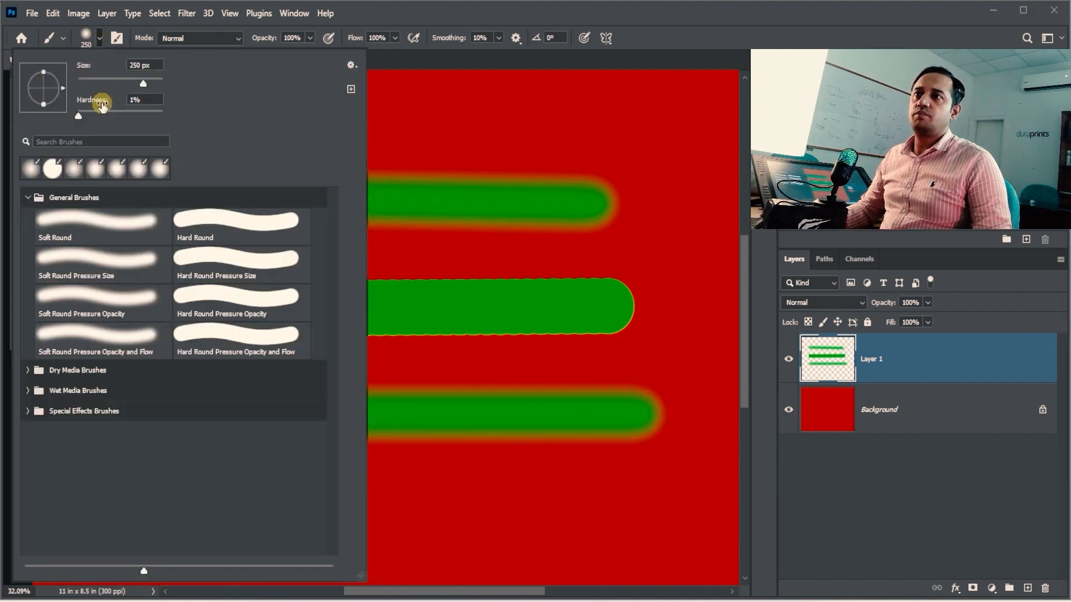
click(569, 5)
key(space)
drag(487, 301, 483, 161)
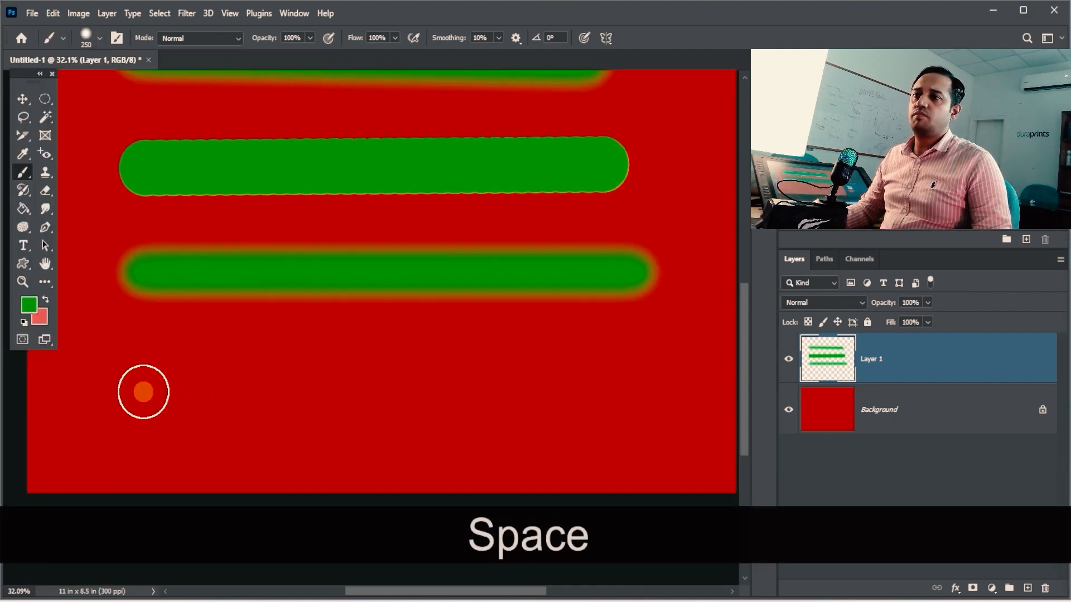
drag(144, 391, 612, 385)
- Set the brush hardness back to 100% and paint a straight green stroke along the canvas's upper edge, above the other strokes
key(ctrl+space)
mouse_move(541, 382)
mouse_down()
mouse_move(592, 342)
mouse_move(534, 332)
mouse_move(594, 335)
mouse_move(358, 314)
mouse_up()
key(ctrl+space)
drag(432, 290, 540, 273)
click(100, 38)
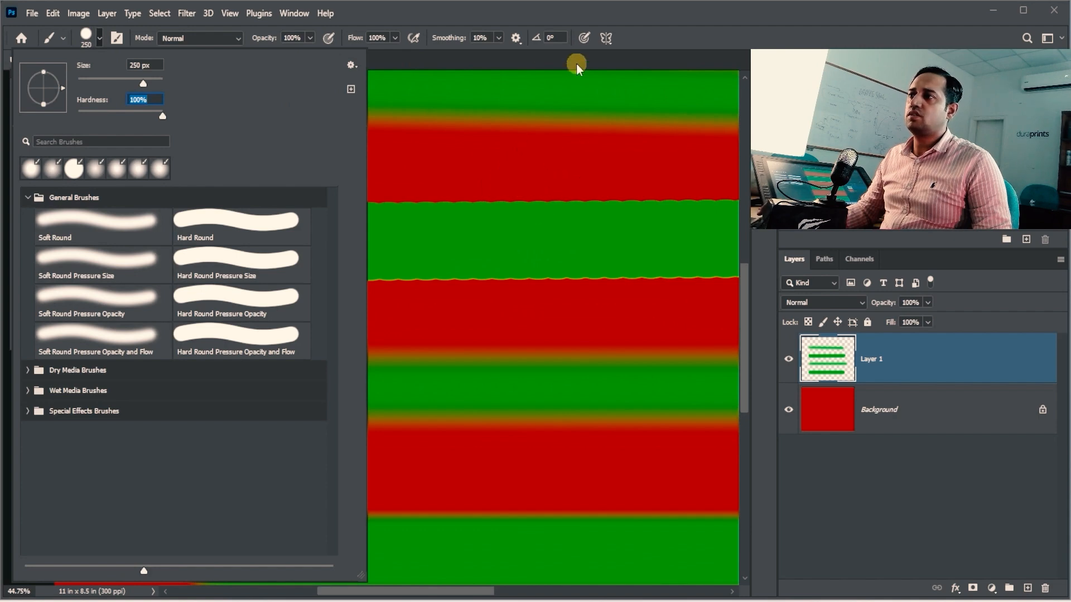
click(661, 34)
key(space)
drag(705, 343, 305, 232)
key(ctrl+space)
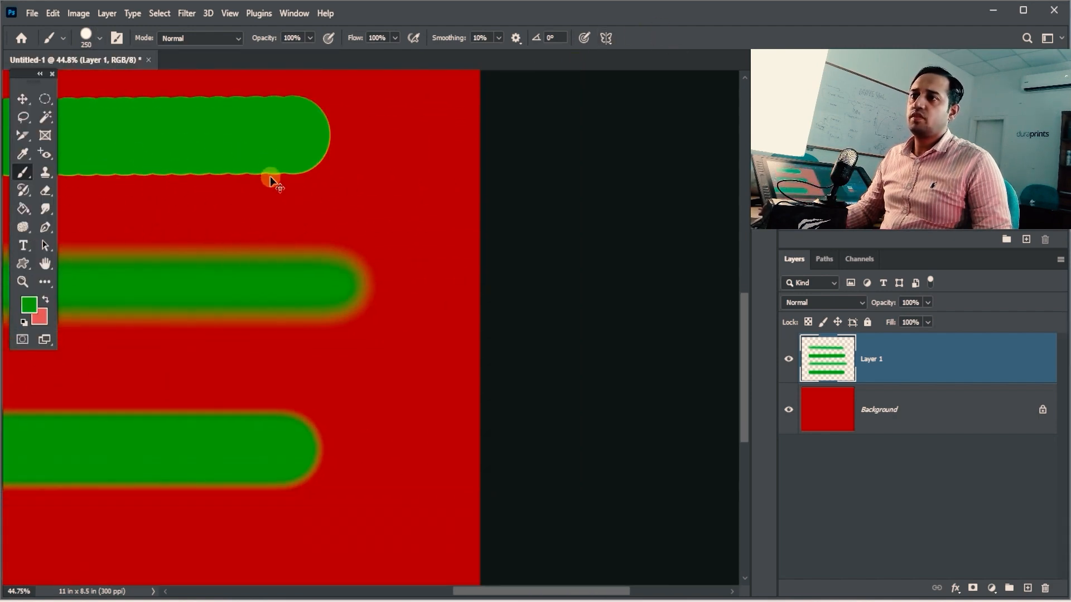
mouse_move(270, 179)
mouse_down()
mouse_move(396, 164)
mouse_move(342, 253)
mouse_move(313, 215)
mouse_up()
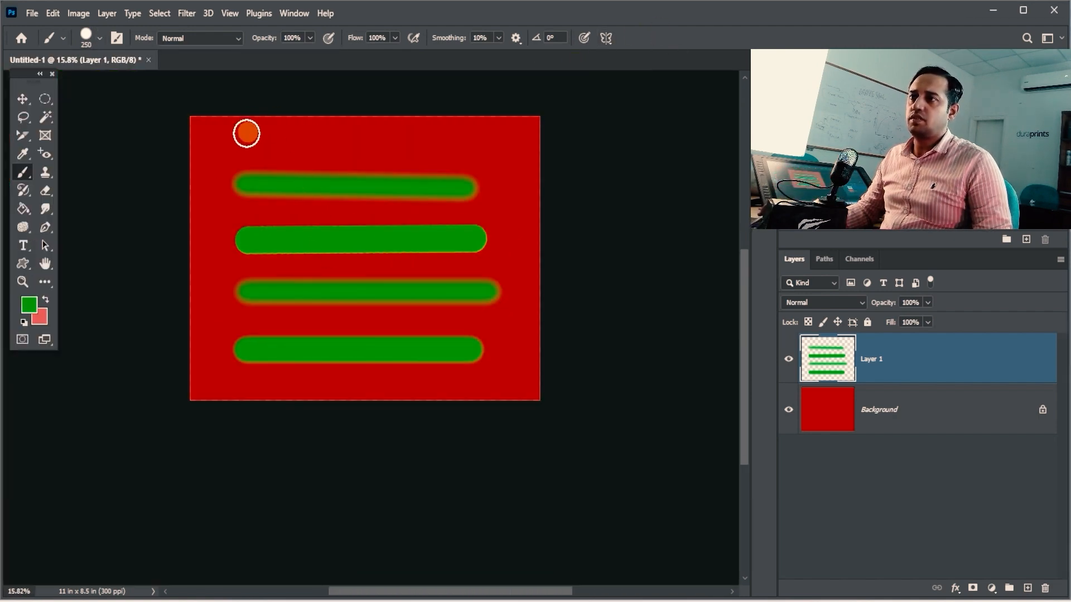
click(244, 138)
shift+click(465, 134)
- Lower the brush's hardness from the fully hard setting to a soft edge, keeping the size at 250 px
key(ctrl+space)
mouse_move(385, 148)
mouse_down()
mouse_move(416, 136)
mouse_move(459, 193)
mouse_up()
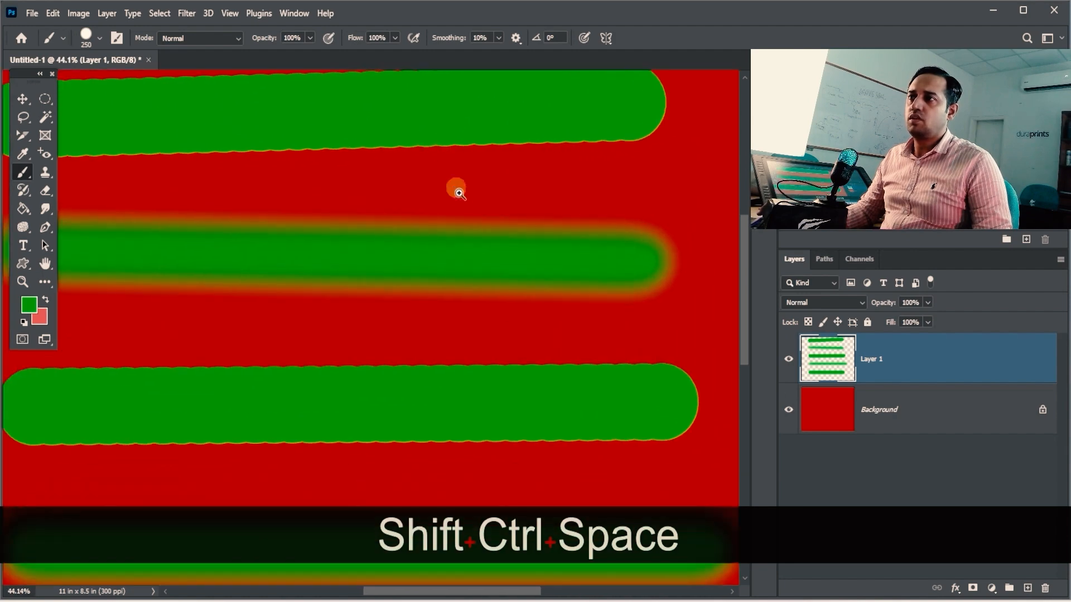
click(100, 38)
drag(104, 116, 91, 115)
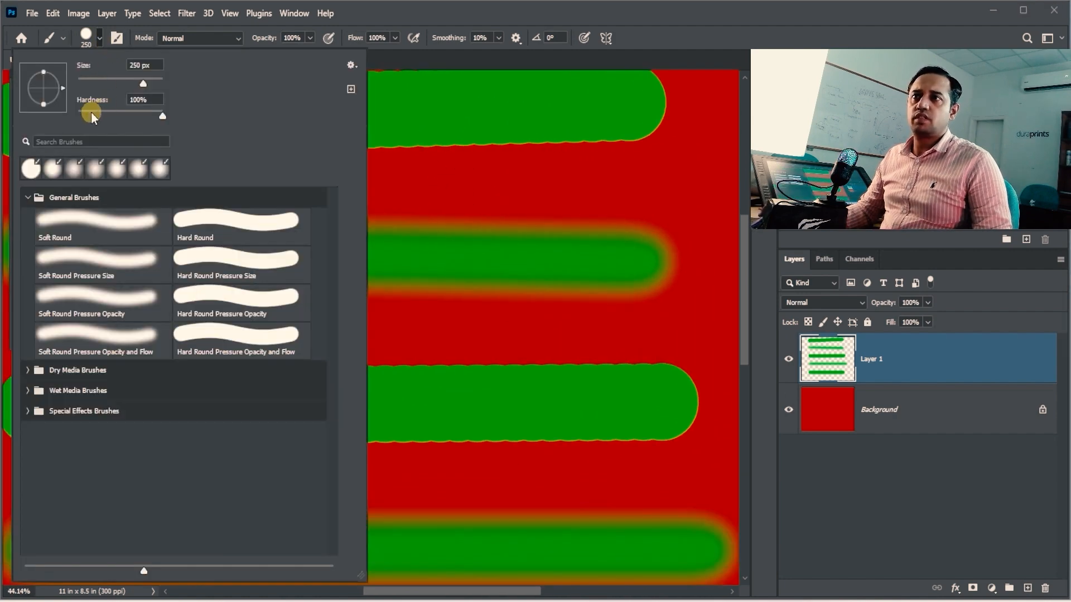
key(Return)
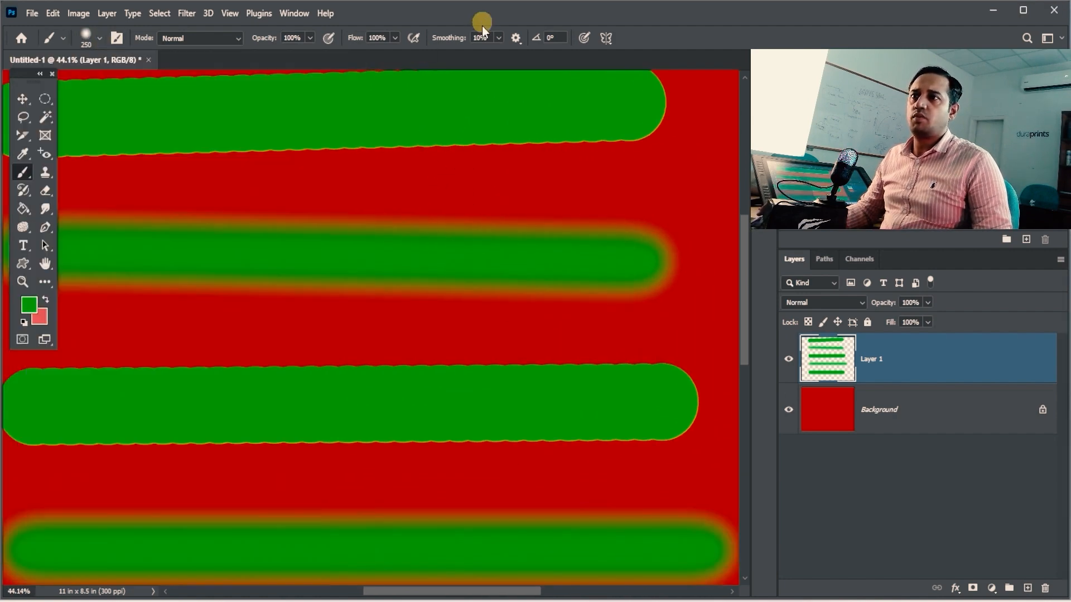
click(99, 40)
click(112, 113)
click(445, 24)
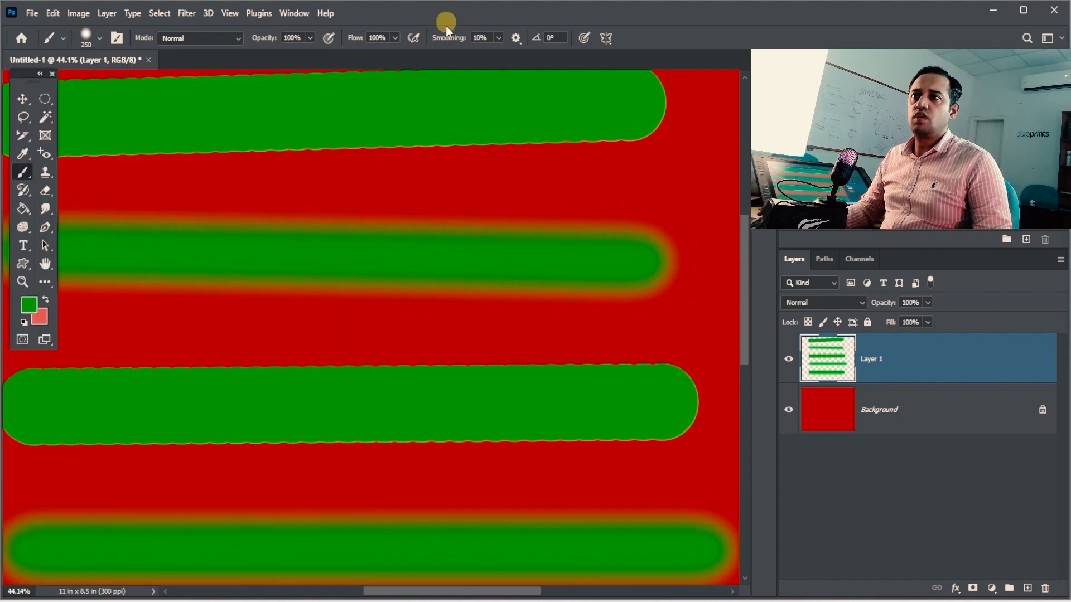
click(22, 98)
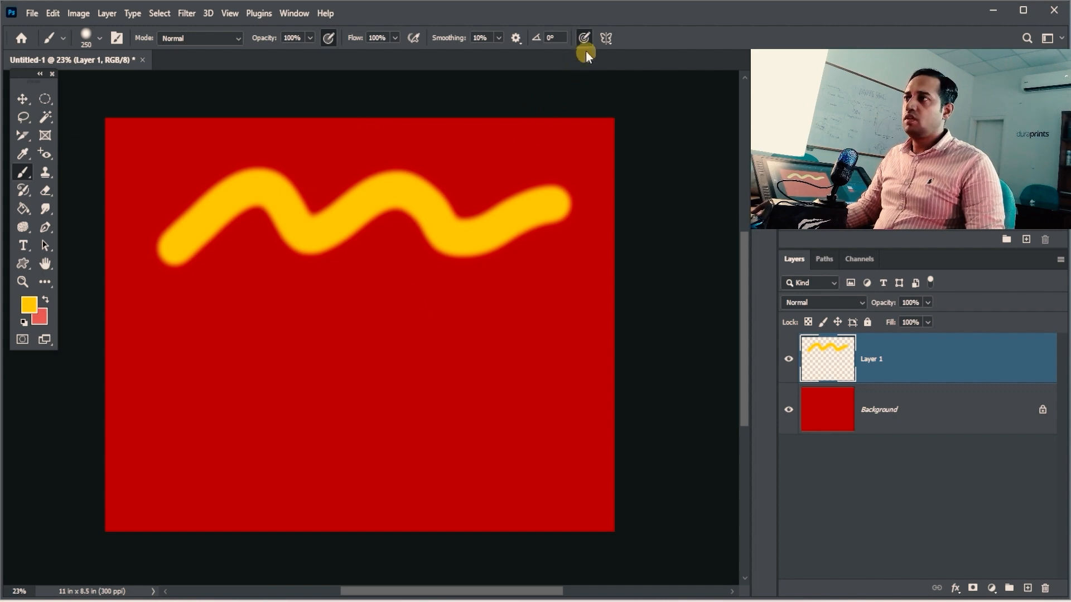
- Paint a wavy yellow stroke across the middle of the canvas with pen pressure controlling both size and opacity
key(super+plus)
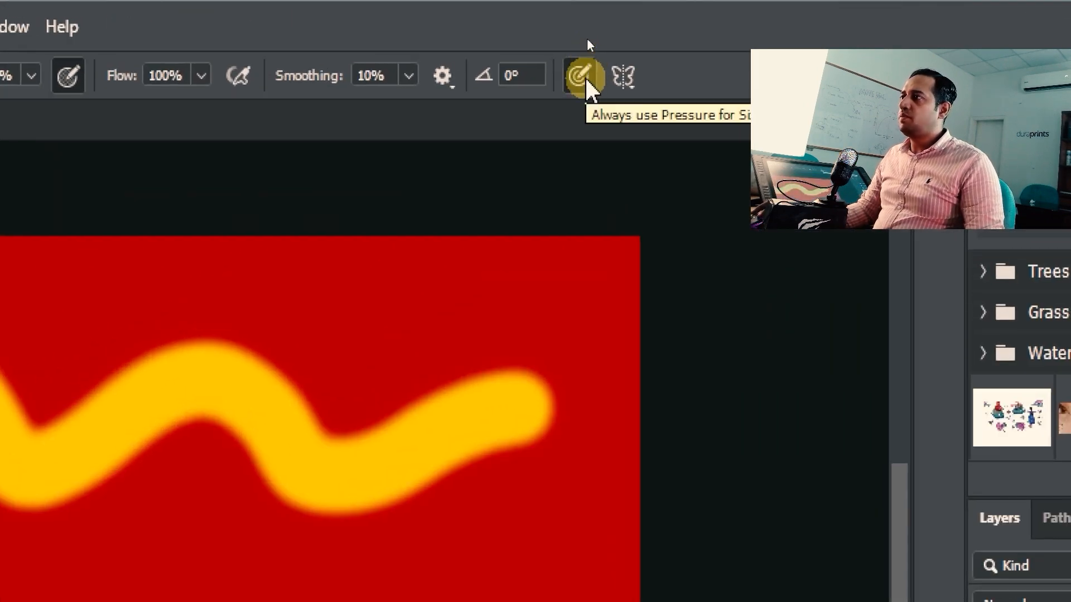
key(ctrl+4)
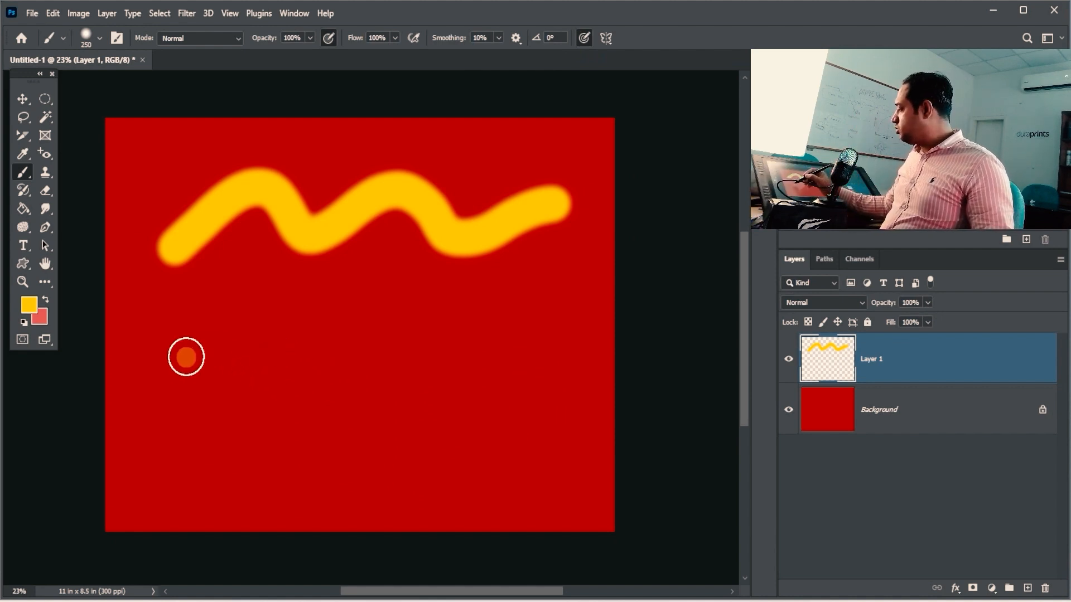
mouse_move(174, 386)
mouse_down()
mouse_move(201, 327)
mouse_move(230, 312)
mouse_move(266, 404)
mouse_move(294, 394)
mouse_move(310, 320)
mouse_move(341, 322)
mouse_move(359, 373)
mouse_move(386, 361)
mouse_move(418, 298)
mouse_move(457, 401)
mouse_move(527, 352)
mouse_up()
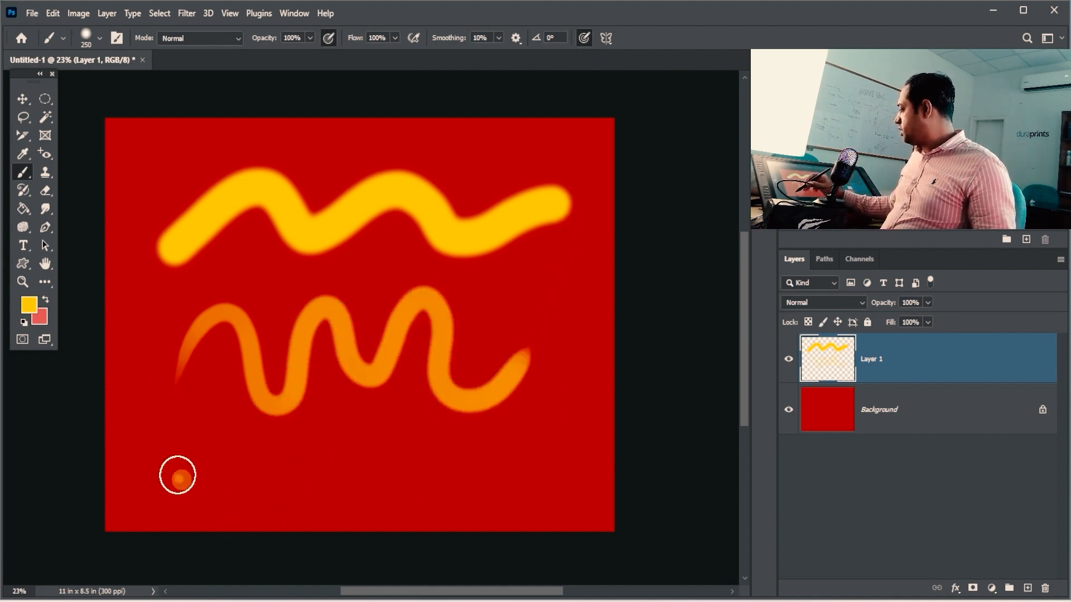
- Try two wavy test strokes below the middle stroke, undoing each one
drag(178, 478, 381, 475)
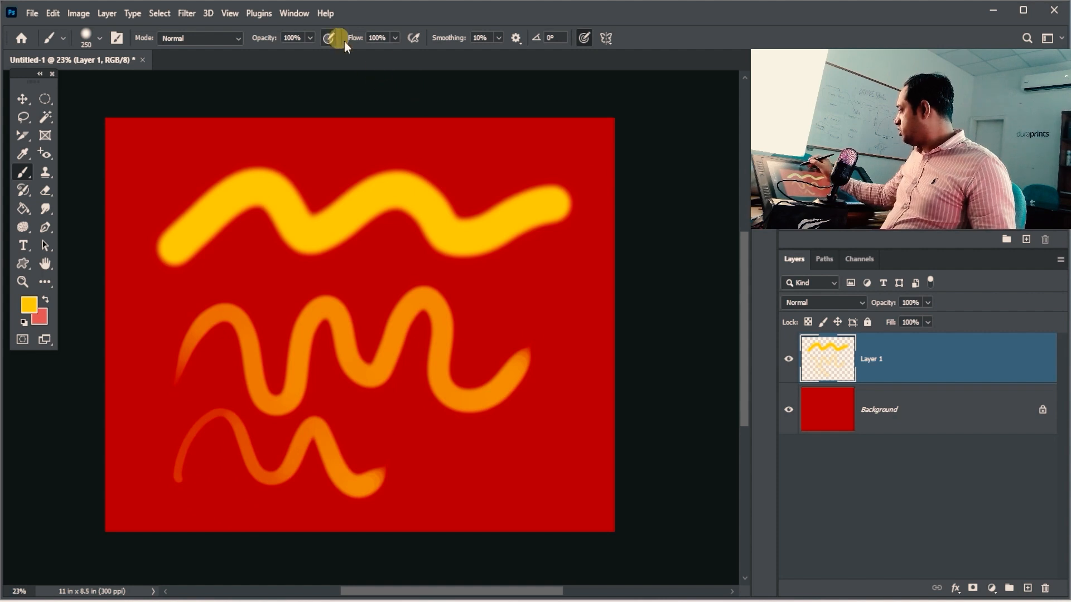
key(ctrl)
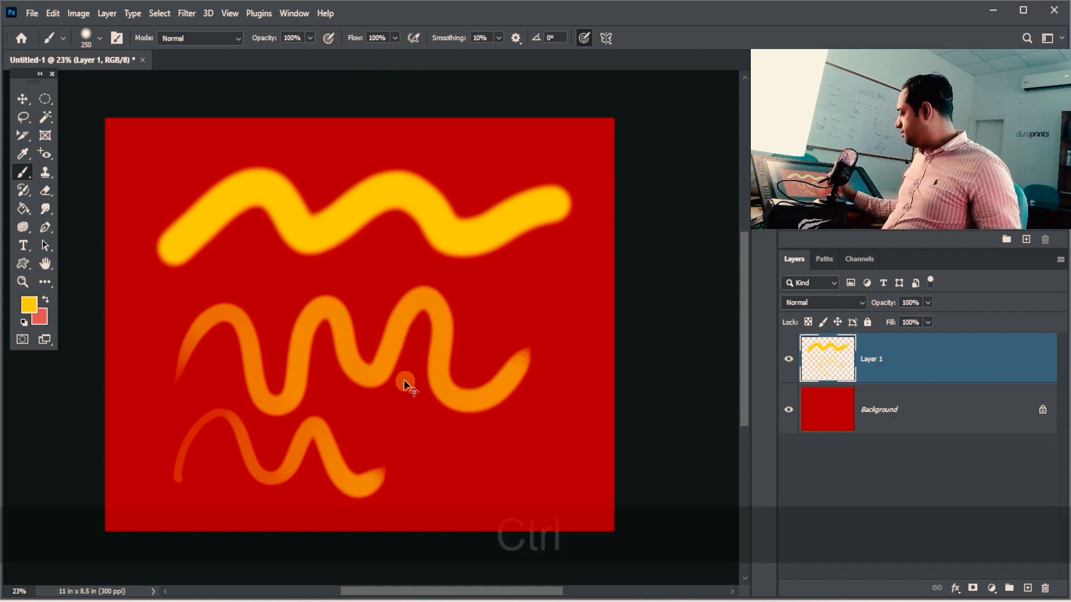
key(ctrl+z)
mouse_move(178, 463)
mouse_down()
mouse_move(246, 442)
mouse_move(379, 472)
mouse_up()
key(ctrl+z)
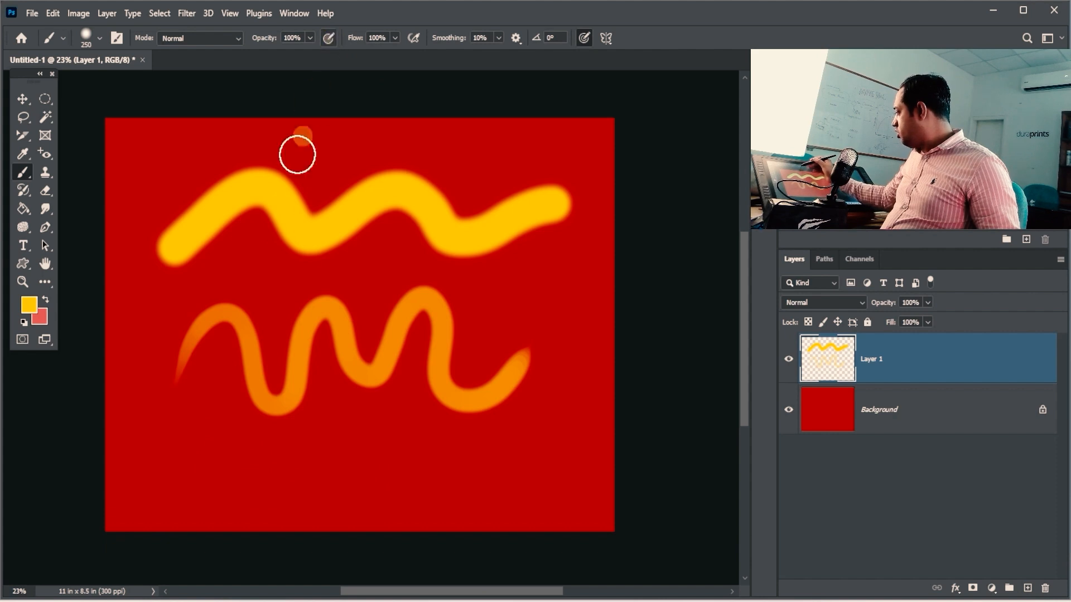
- Paint a wavy yellow stroke across the lower canvas with pen pressure controlling only size, and compare its tapered start with the stroke above
mouse_move(177, 485)
mouse_down()
mouse_move(253, 444)
mouse_move(304, 467)
mouse_move(344, 469)
mouse_move(403, 437)
mouse_move(483, 486)
mouse_up()
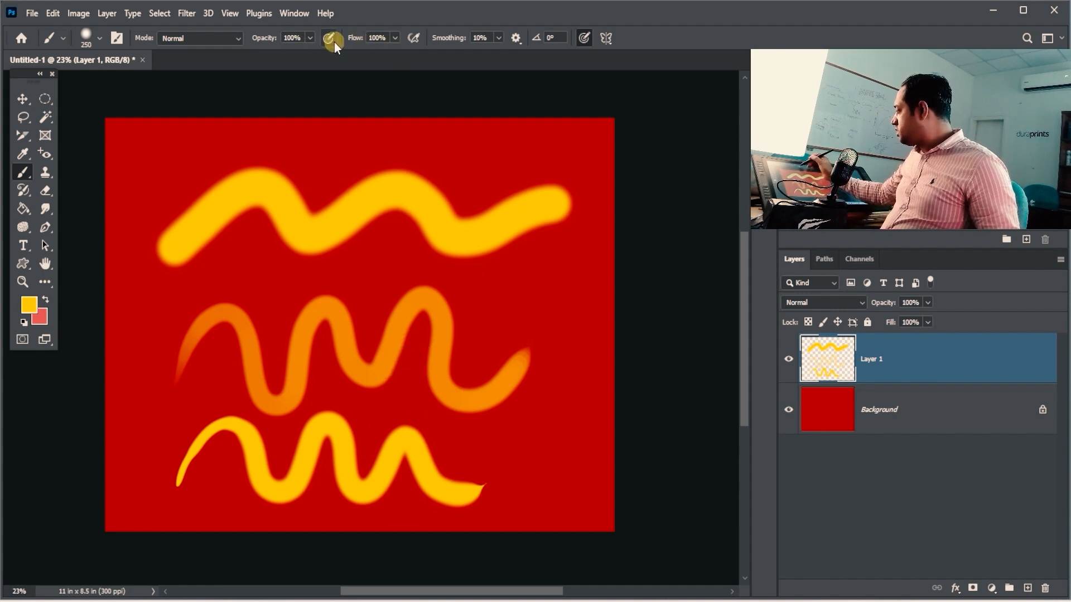
key(ctrl+space)
drag(199, 341, 249, 225)
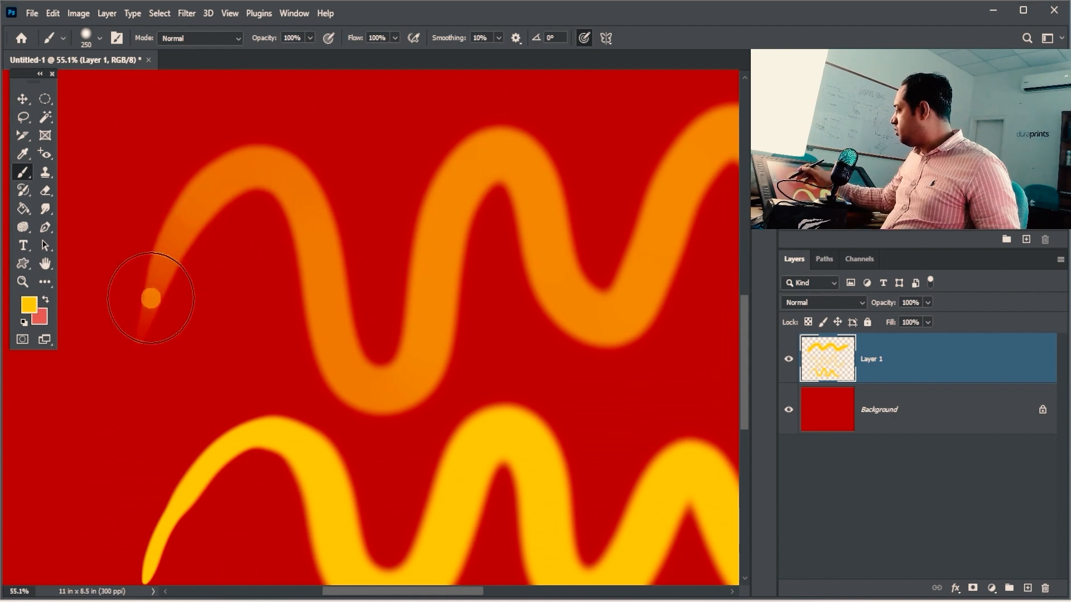
key(ctrl+space)
drag(173, 271, 217, 376)
key(ctrl+alt+space)
key(ctrl+alt+space)
drag(404, 333, 358, 380)
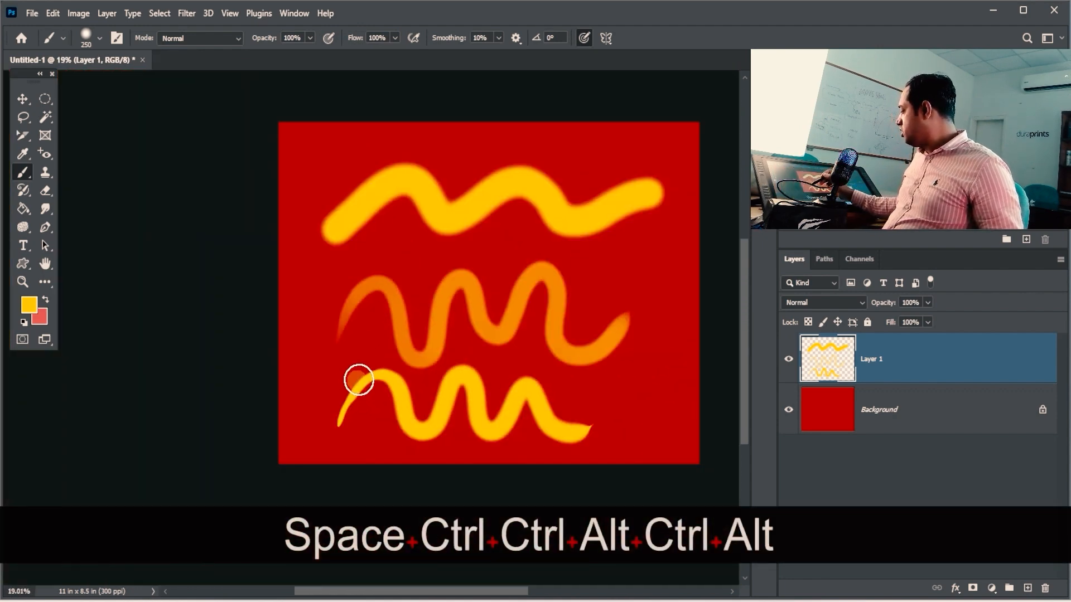
- Delete the layer holding the yellow strokes and add a new empty layer above the red background
key(Delete)
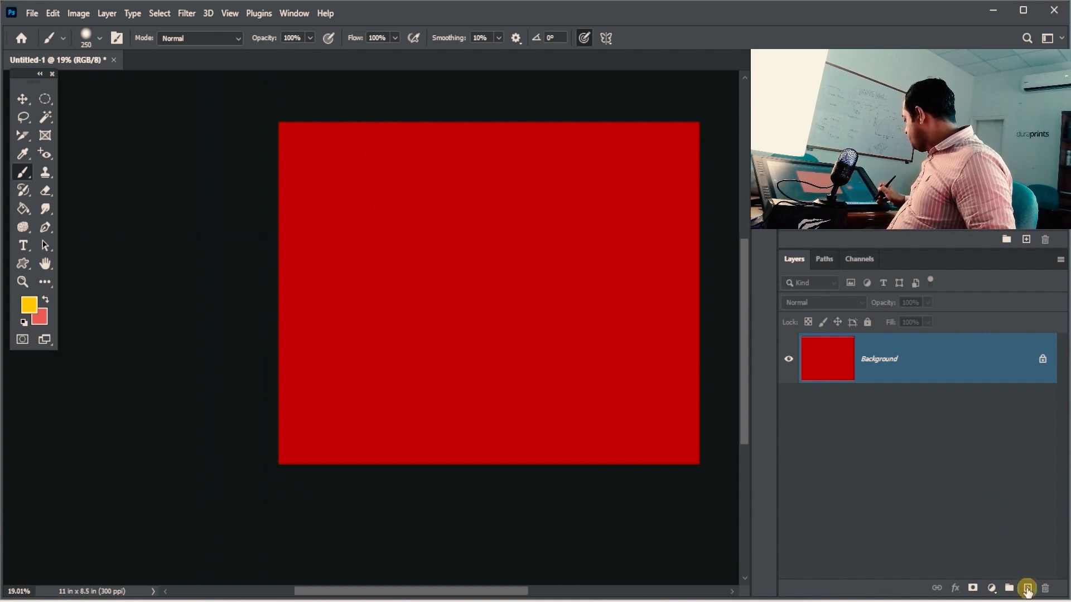
click(1027, 588)
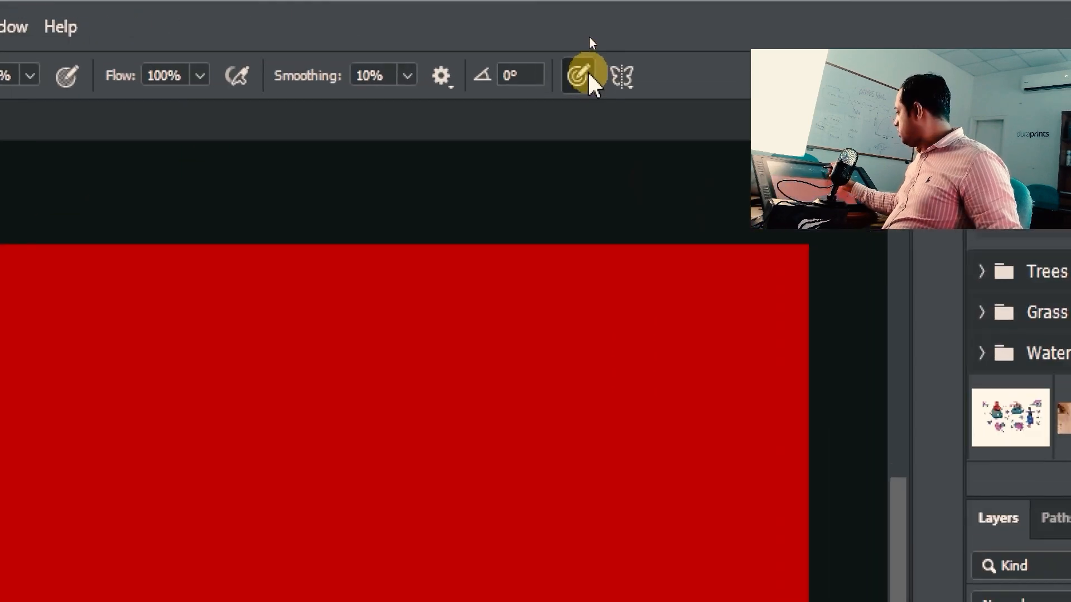
click(586, 39)
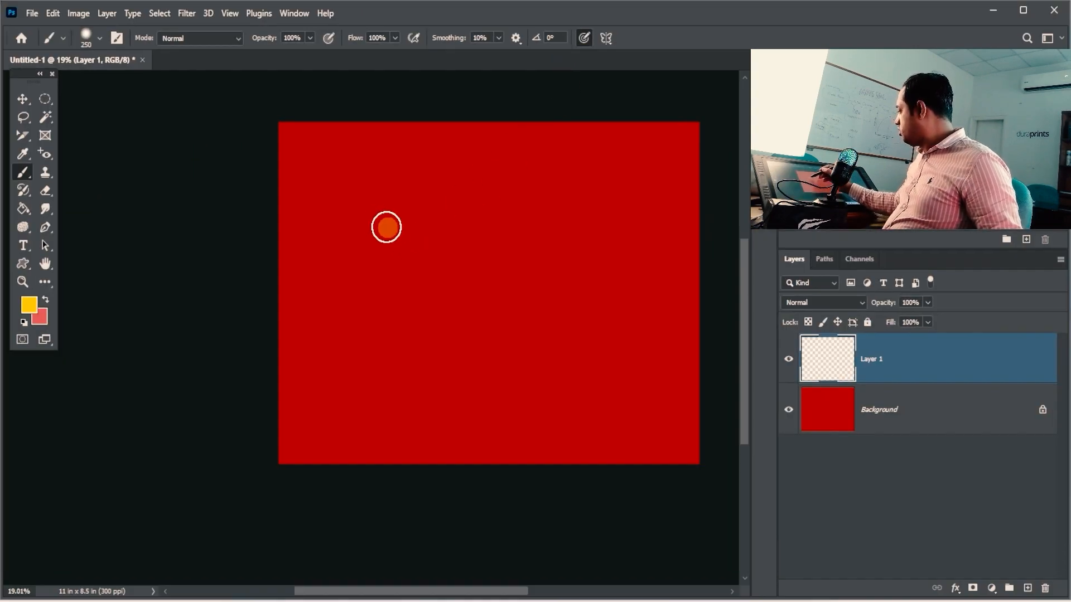
- Paint a wavy yellow stroke across the upper canvas with pressure controlling only size, and another below it with pressure controlling opacity too
mouse_move(338, 254)
mouse_down()
mouse_move(360, 208)
mouse_move(409, 160)
mouse_move(467, 221)
mouse_move(503, 164)
mouse_move(519, 214)
mouse_move(561, 189)
mouse_move(619, 214)
mouse_up()
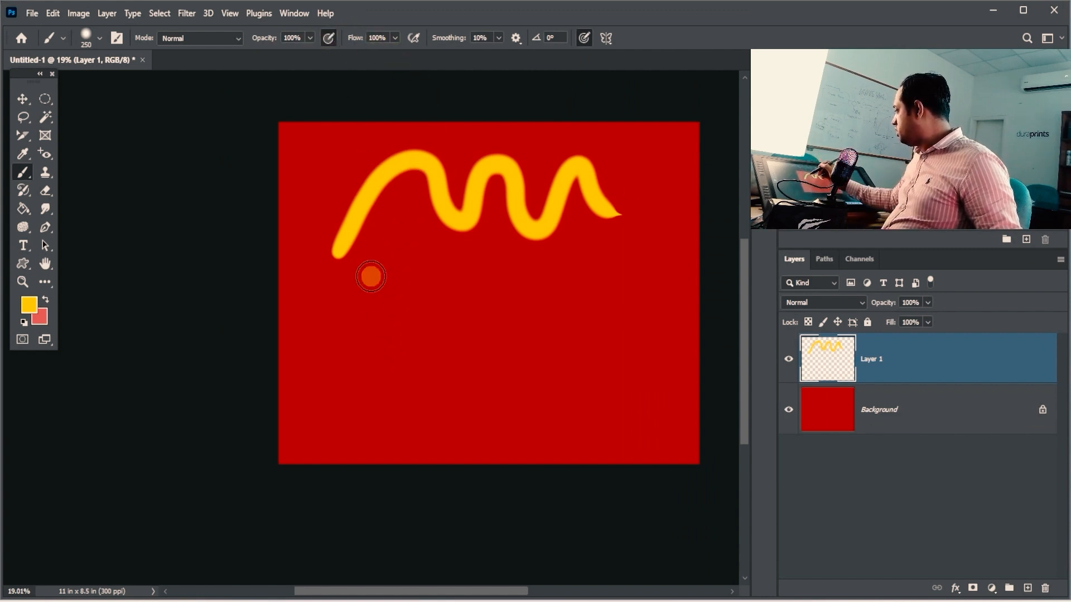
drag(337, 375, 352, 330)
mouse_move(414, 281)
mouse_down()
mouse_move(451, 356)
mouse_move(514, 286)
mouse_move(562, 353)
mouse_move(626, 274)
mouse_move(658, 373)
mouse_up()
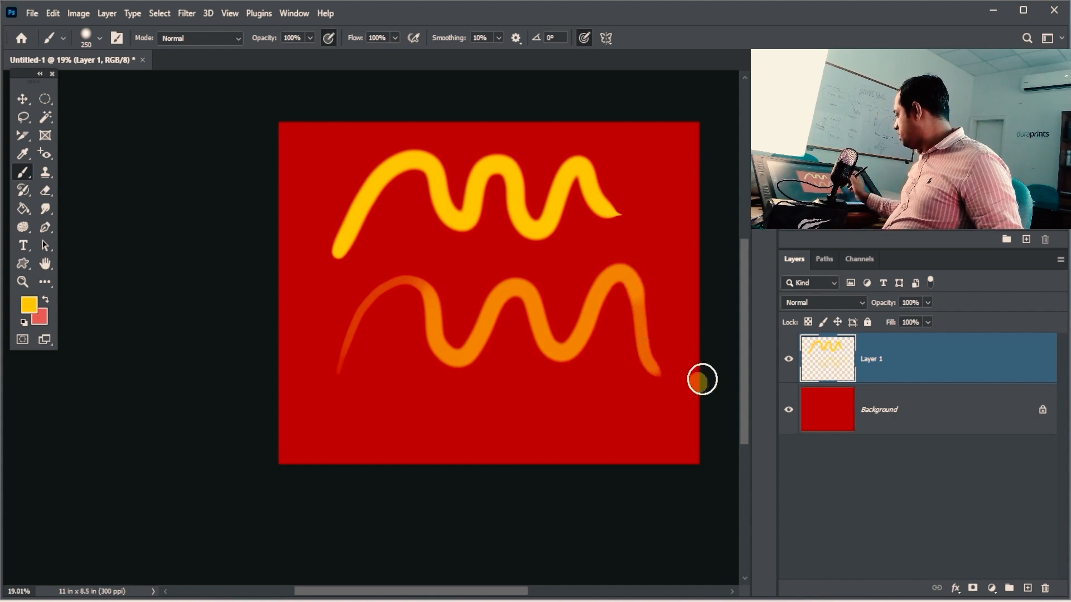
- Examine the start of the lower stroke up close and compare its opacity and taper with the stroke above
drag(425, 283, 505, 222)
drag(494, 320, 521, 202)
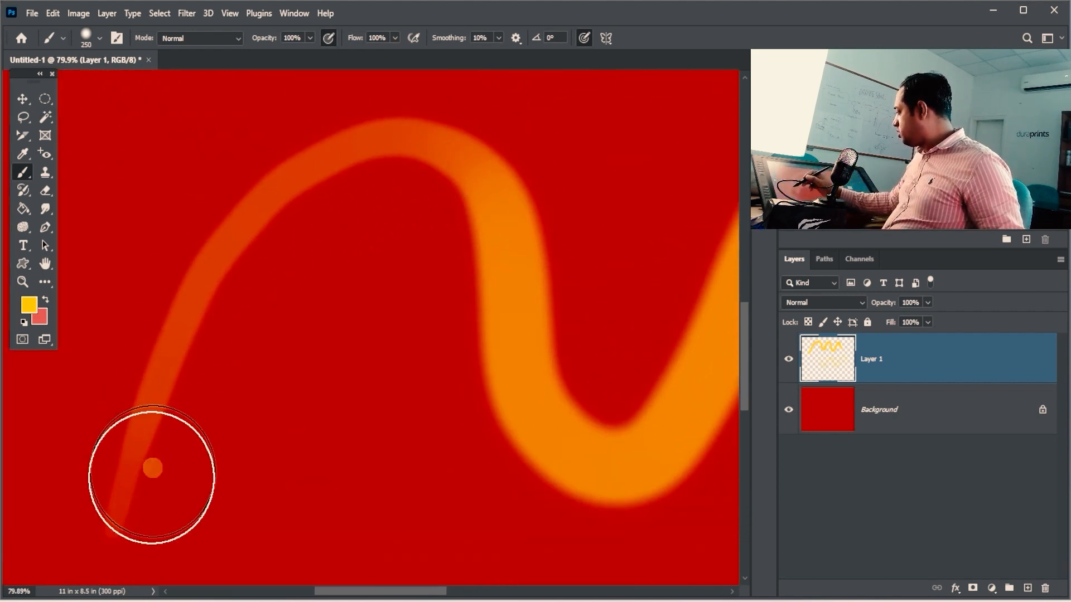
drag(469, 277, 425, 305)
drag(573, 305, 479, 305)
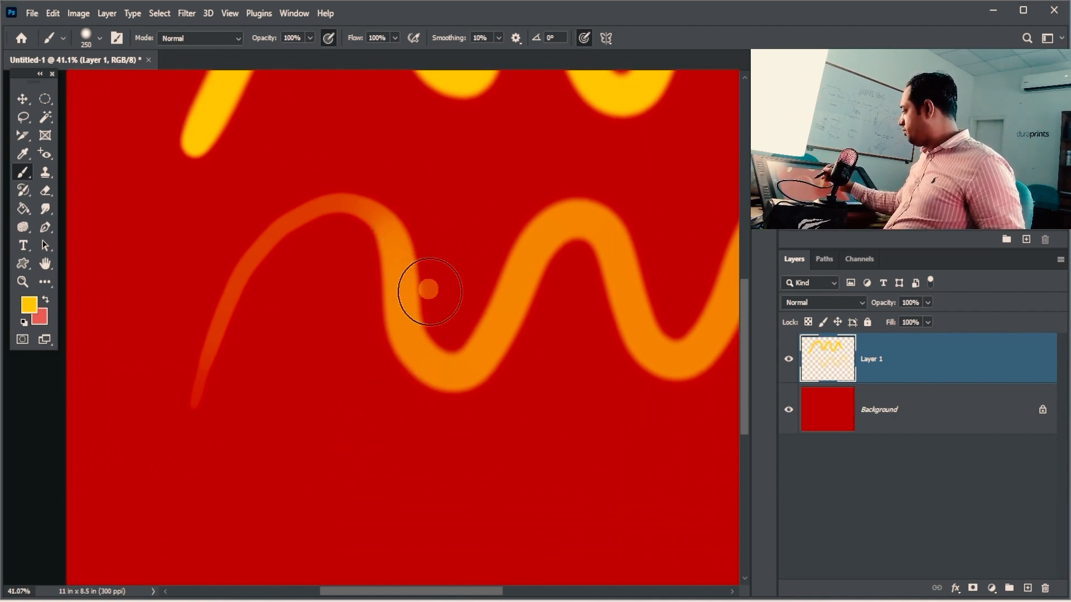
drag(433, 278, 495, 217)
drag(418, 289, 354, 312)
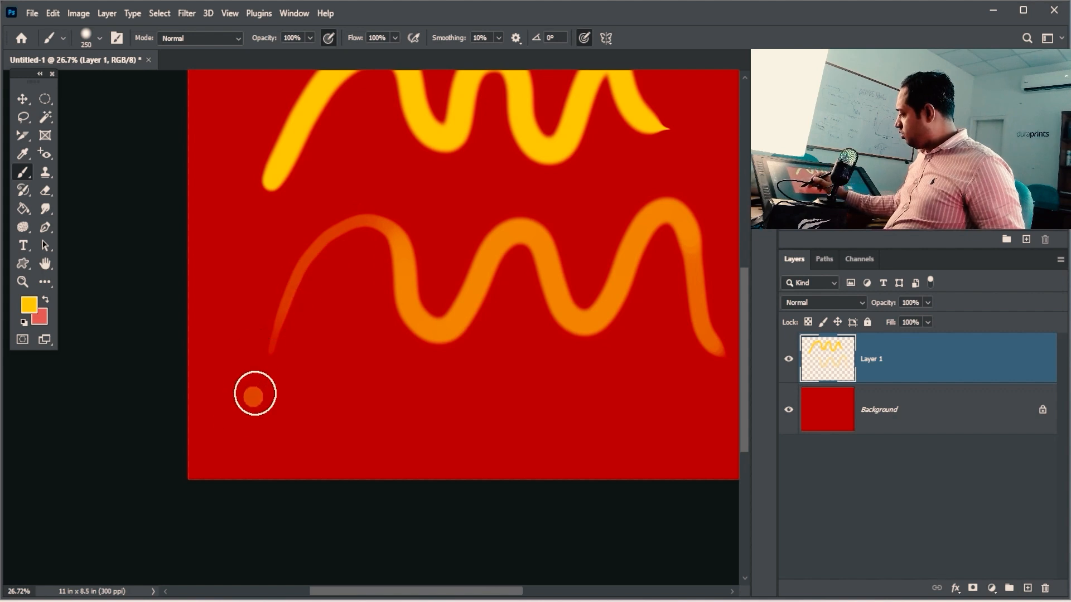
mouse_move(256, 394)
mouse_down()
mouse_move(318, 259)
mouse_move(303, 307)
mouse_move(336, 144)
mouse_up()
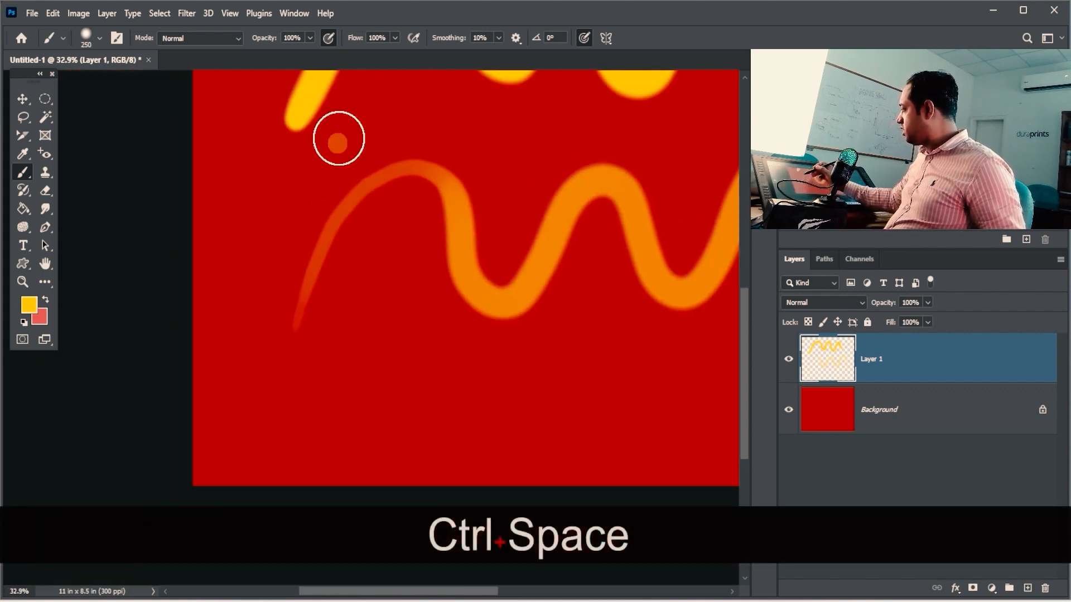
- Turn off pen pressure for brush opacity and clear both yellow strokes from Layer 1
click(330, 38)
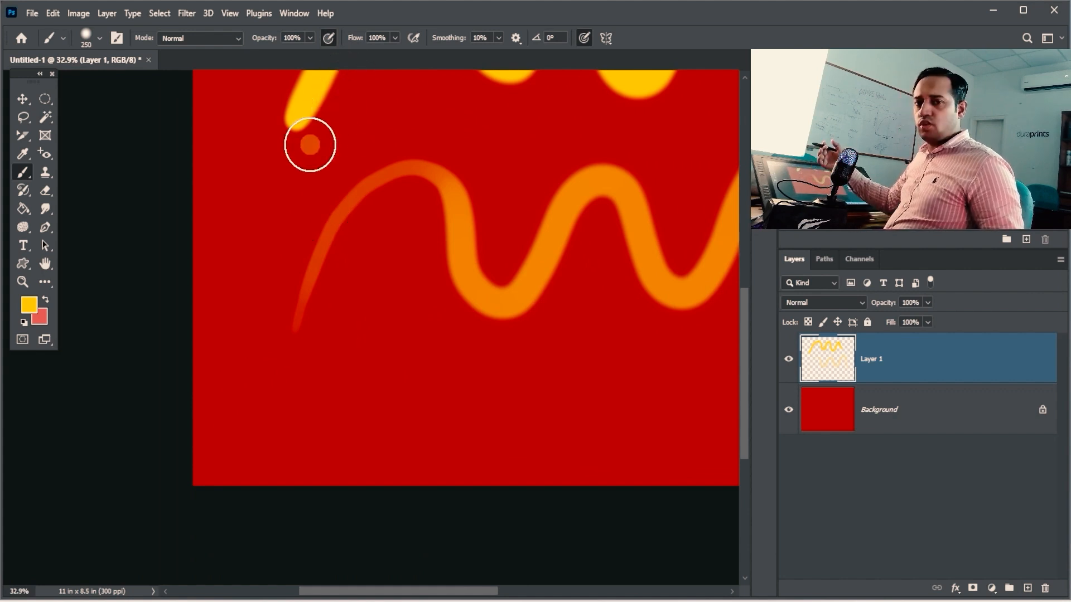
click(330, 38)
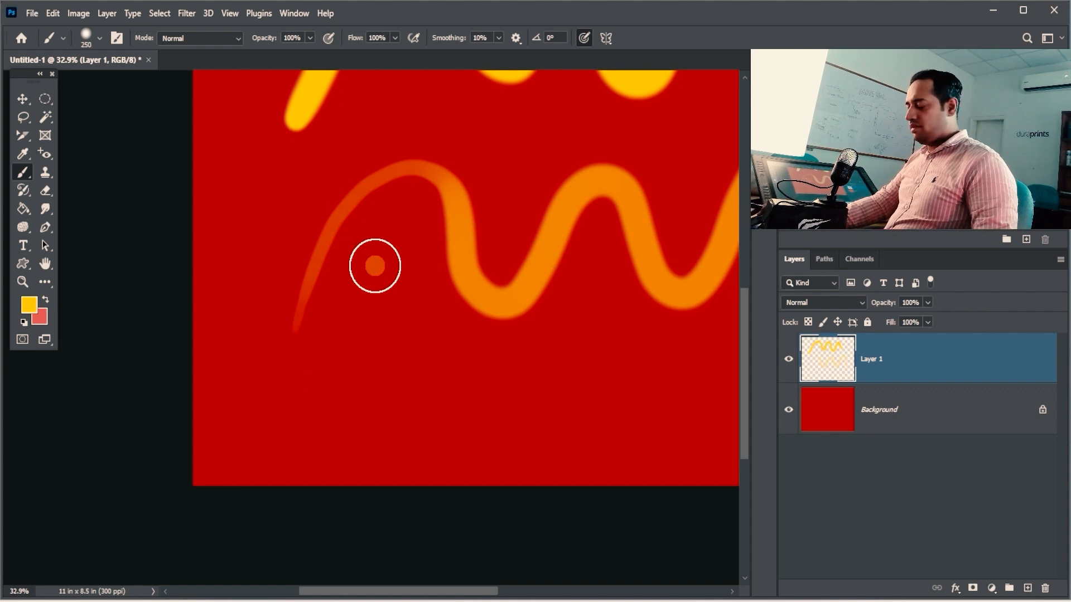
key(Delete)
- Outline a yellow flame with several jagged, pointed tips on the red canvas, using a 100 px brush with pressure-controlled size
drag(411, 268, 423, 290)
key(bracketleft)
key(bracketleft)
key(bracketleft)
key(bracketleft)
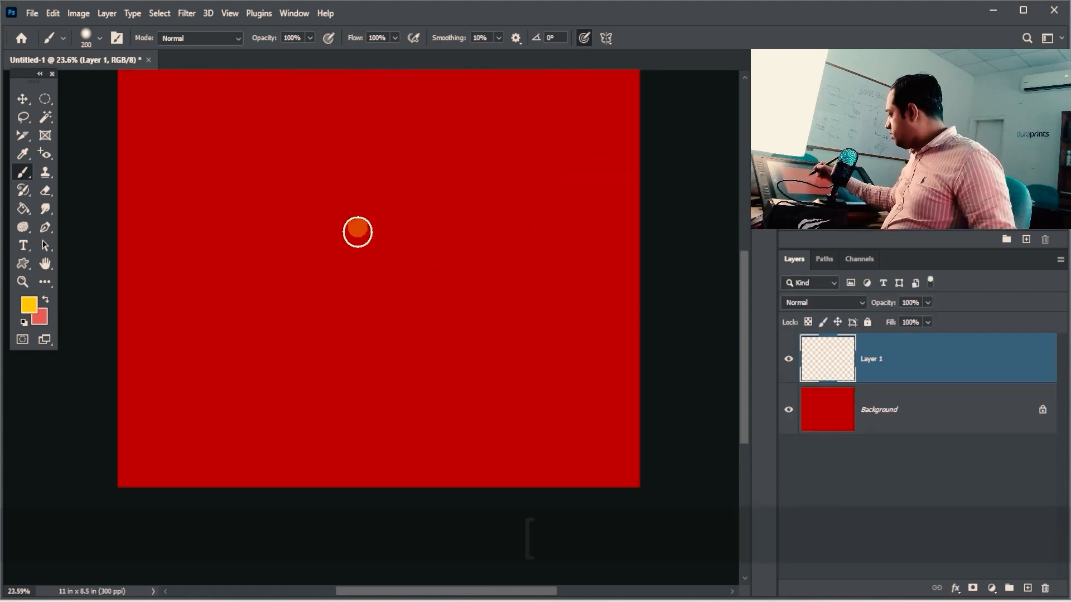
key(bracketleft)
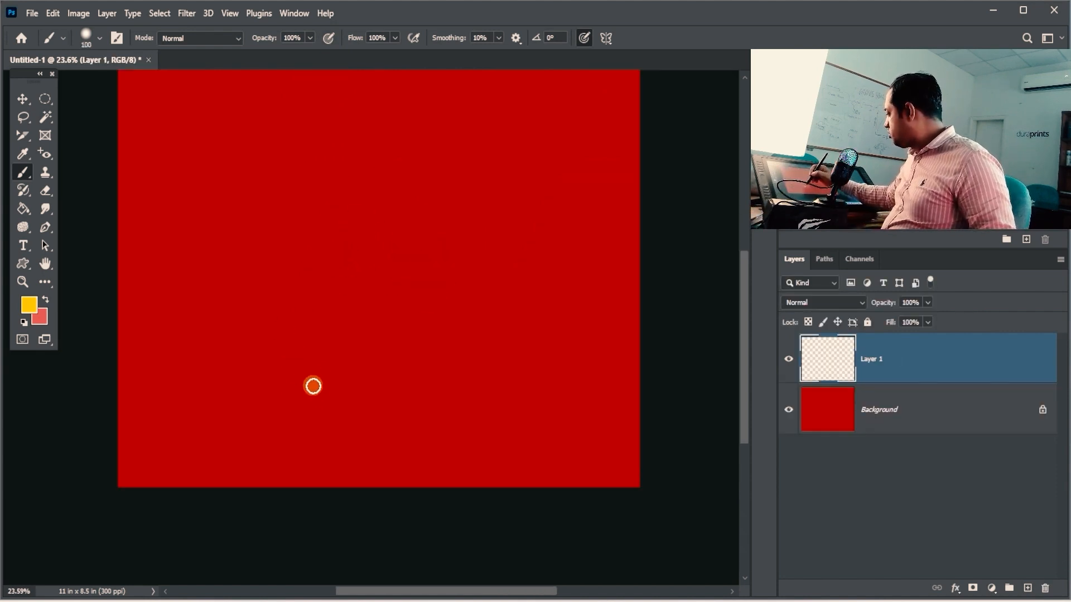
mouse_move(348, 418)
mouse_down()
mouse_move(285, 364)
mouse_move(226, 222)
mouse_move(235, 167)
mouse_move(265, 218)
mouse_up()
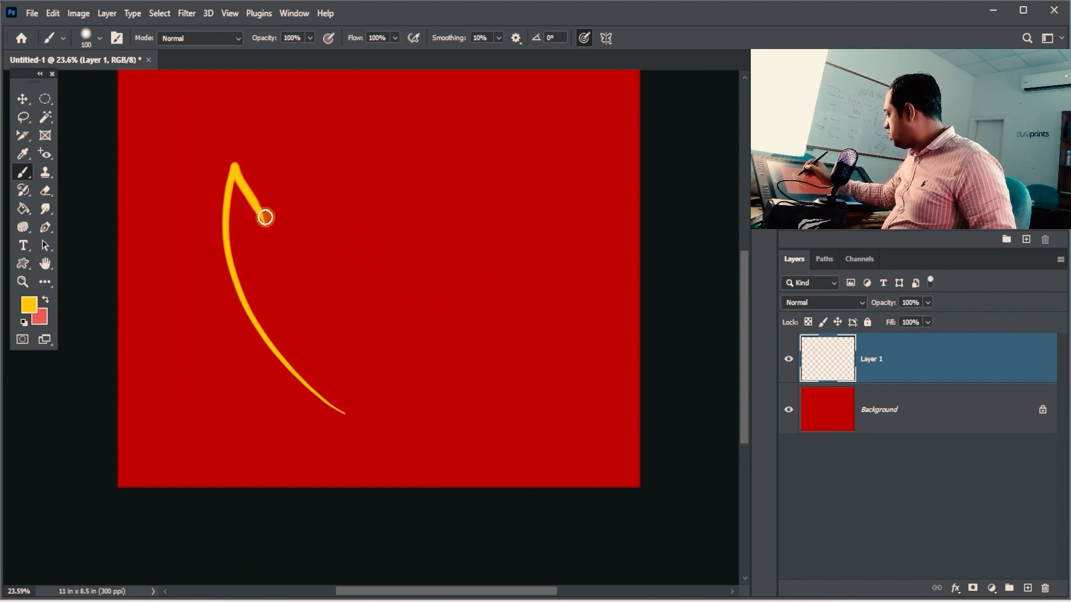
drag(263, 115, 297, 265)
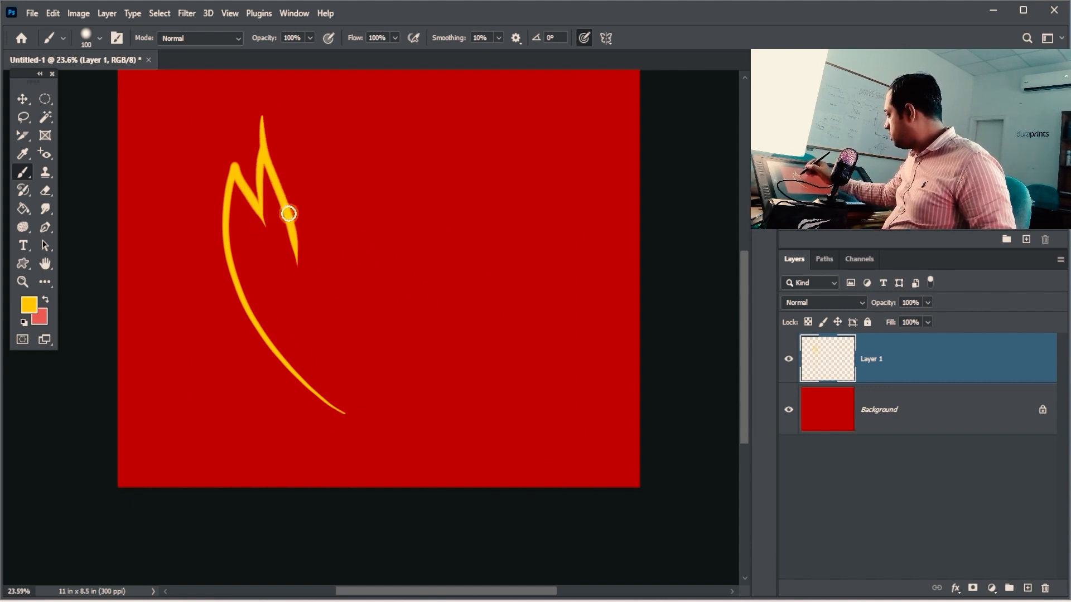
drag(321, 101, 322, 220)
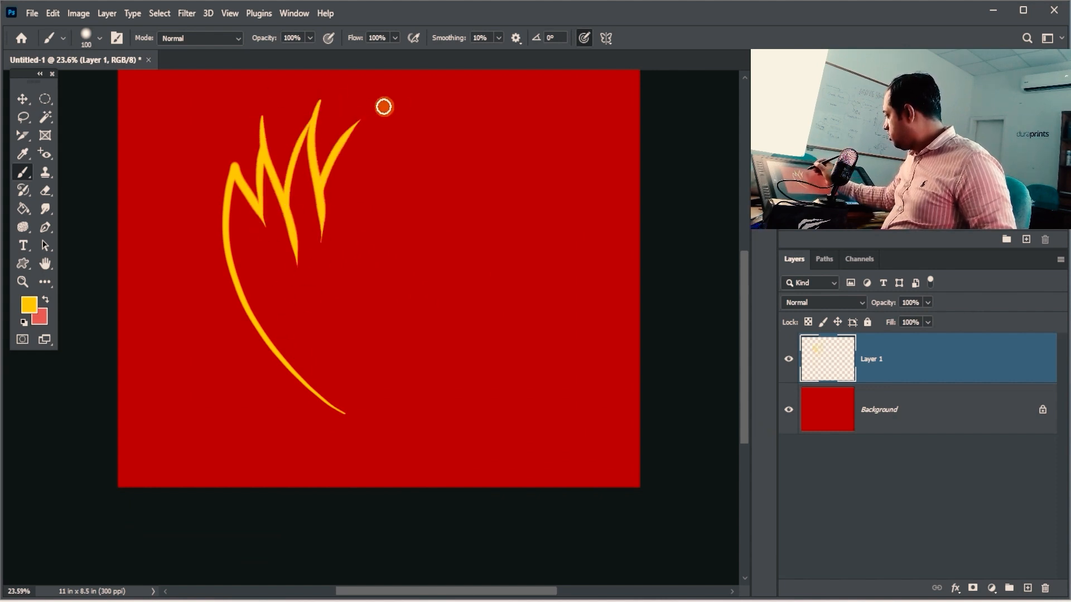
drag(373, 104, 348, 249)
drag(416, 122, 376, 238)
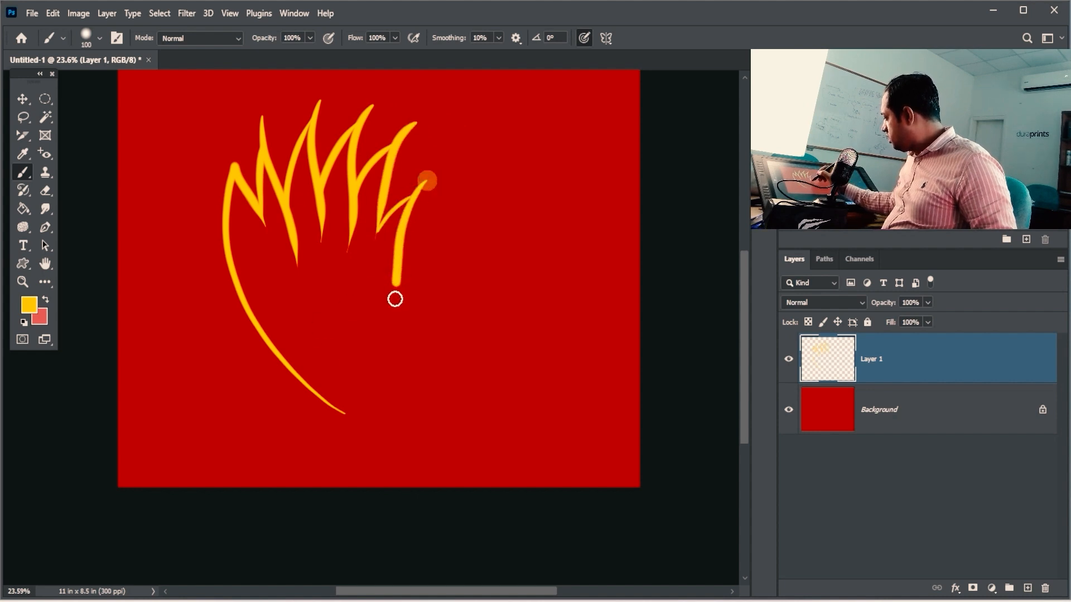
- Paint tapered yellow strokes inside the flame, fanning upward from its base and reaching down from its tips
drag(344, 411, 263, 280)
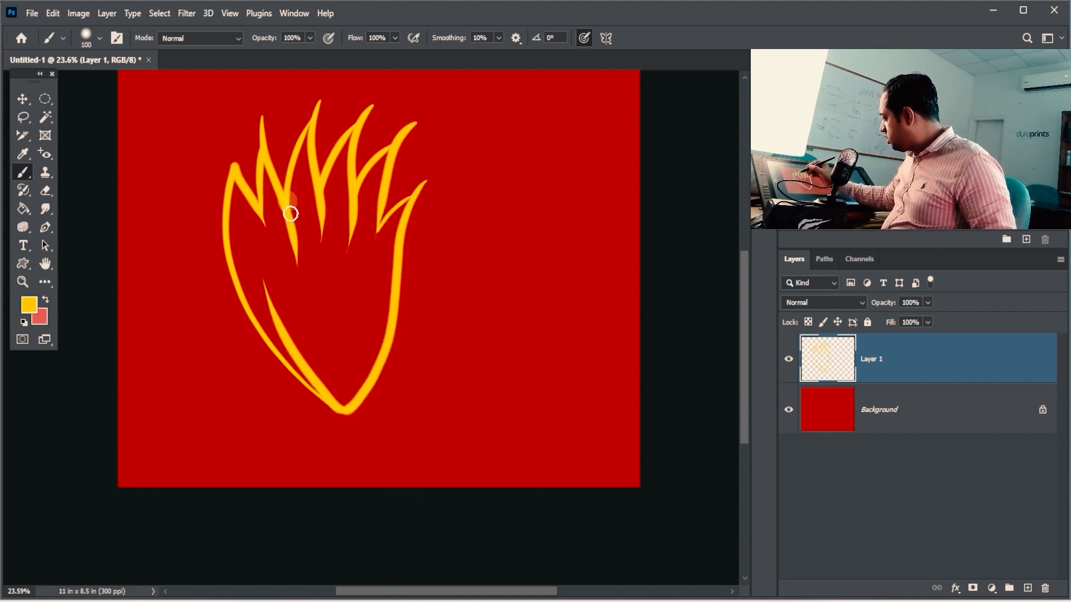
mouse_move(343, 411)
mouse_down()
mouse_move(296, 302)
mouse_move(310, 276)
mouse_up()
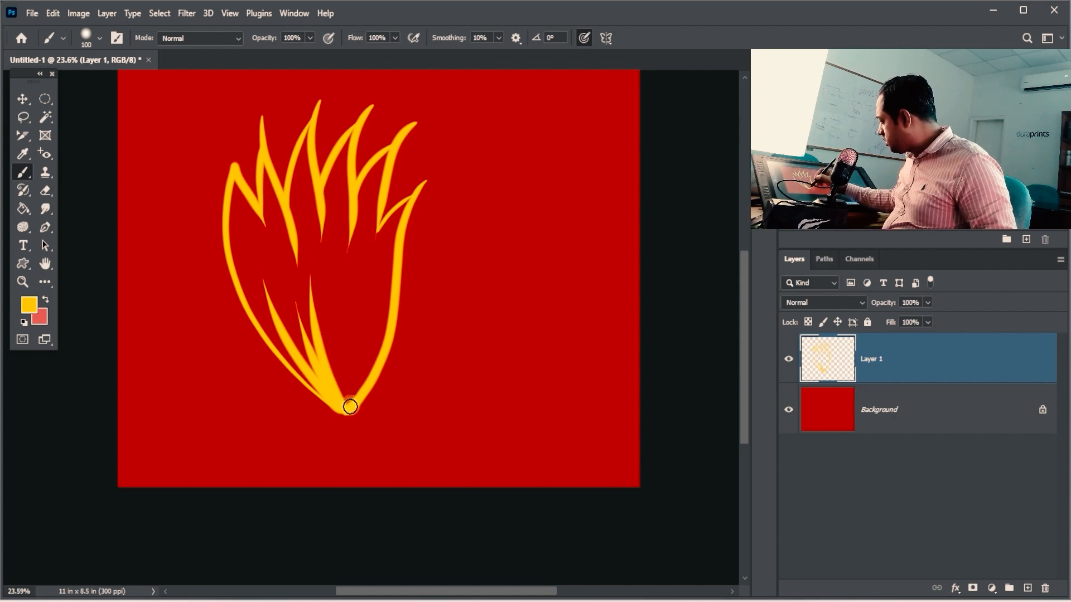
mouse_move(350, 406)
mouse_down()
mouse_move(328, 299)
mouse_move(339, 304)
mouse_up()
mouse_move(351, 400)
mouse_down()
mouse_move(337, 249)
mouse_move(357, 394)
mouse_move(363, 294)
mouse_up()
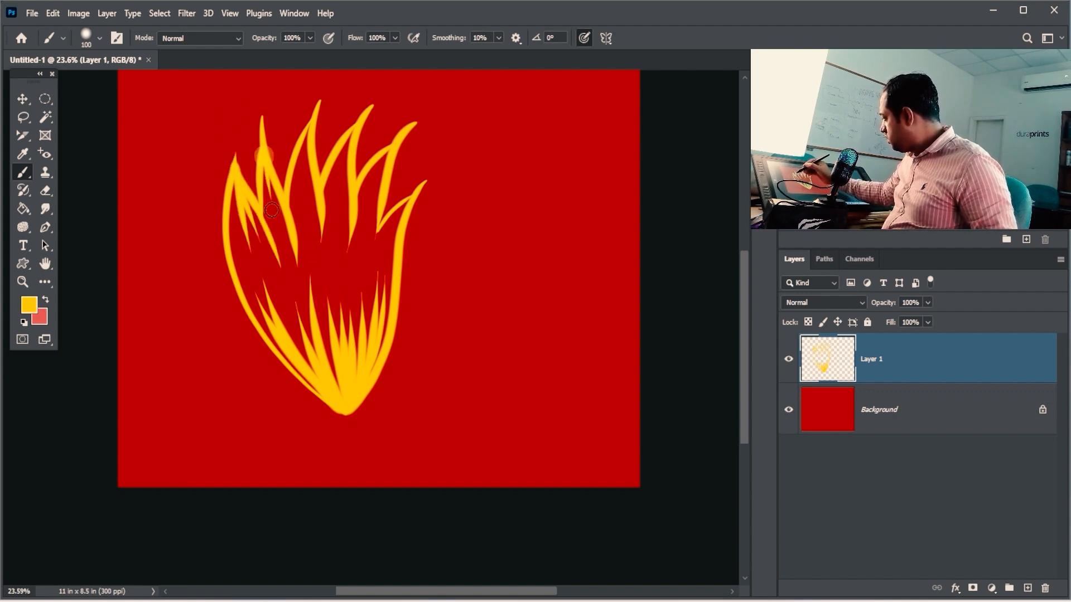
drag(307, 131, 305, 222)
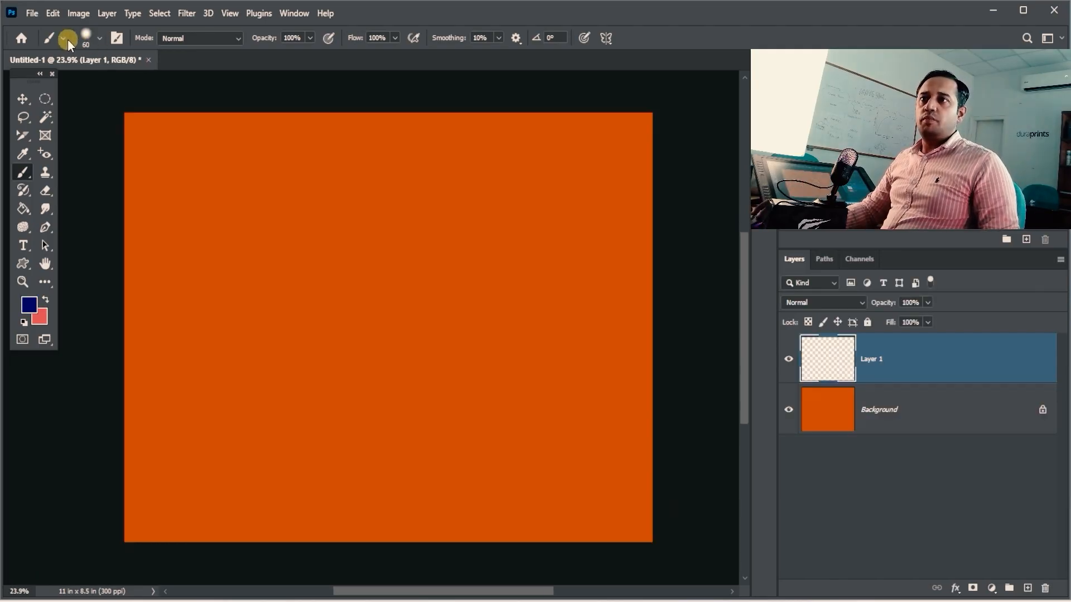
- Set the brush size to 102 px in the brush preset settings
click(100, 42)
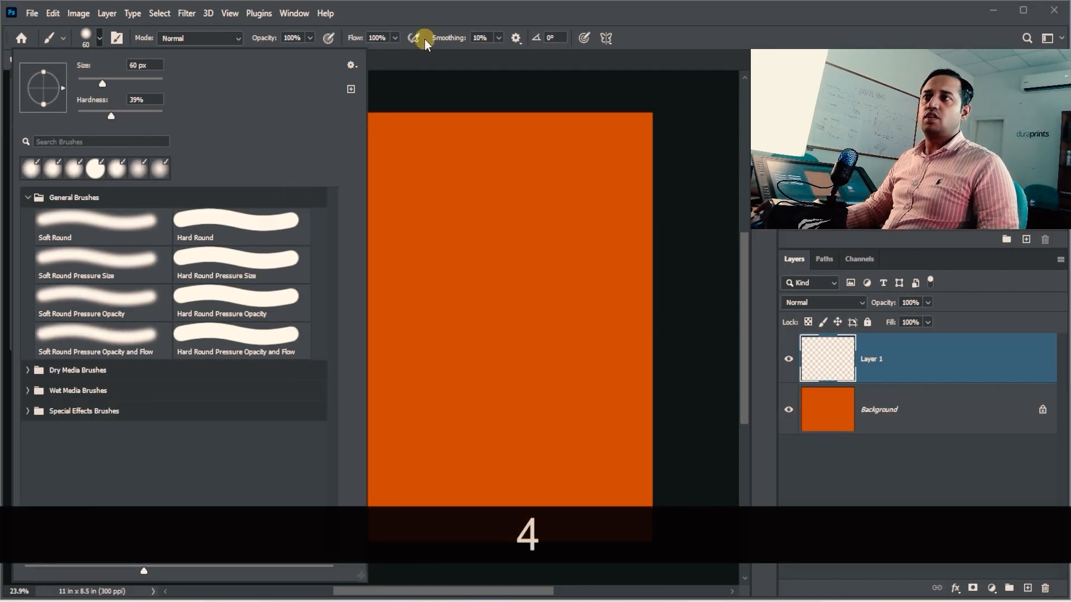
click(846, 19)
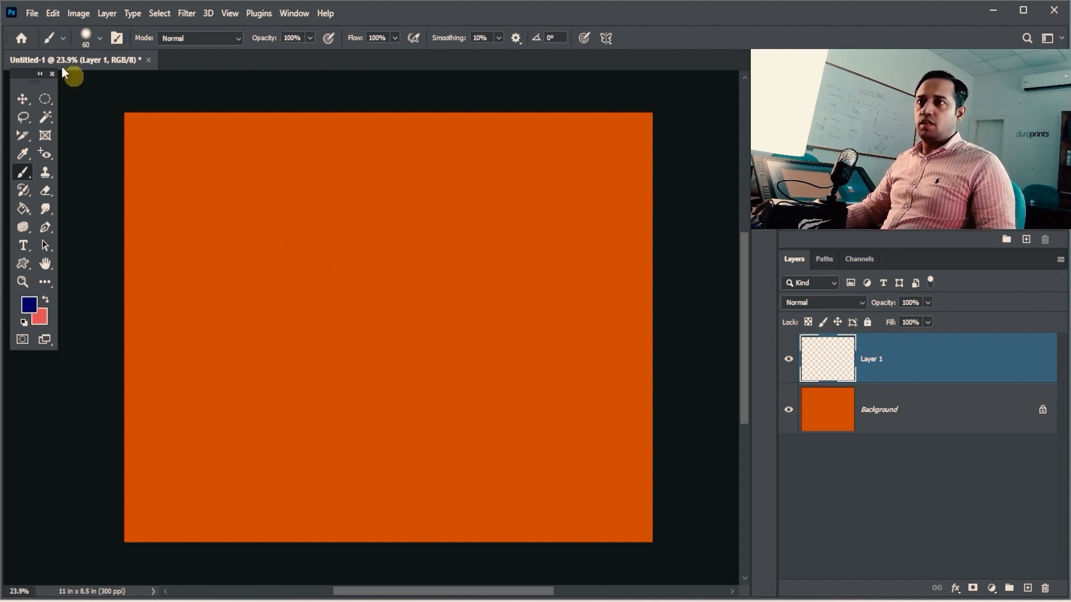
click(78, 41)
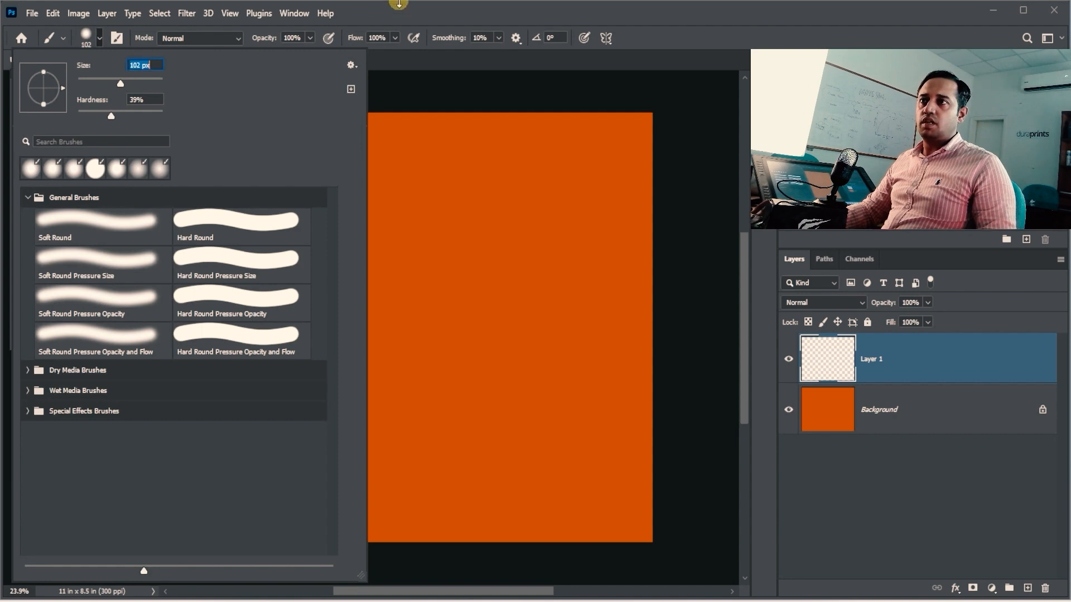
click(398, 3)
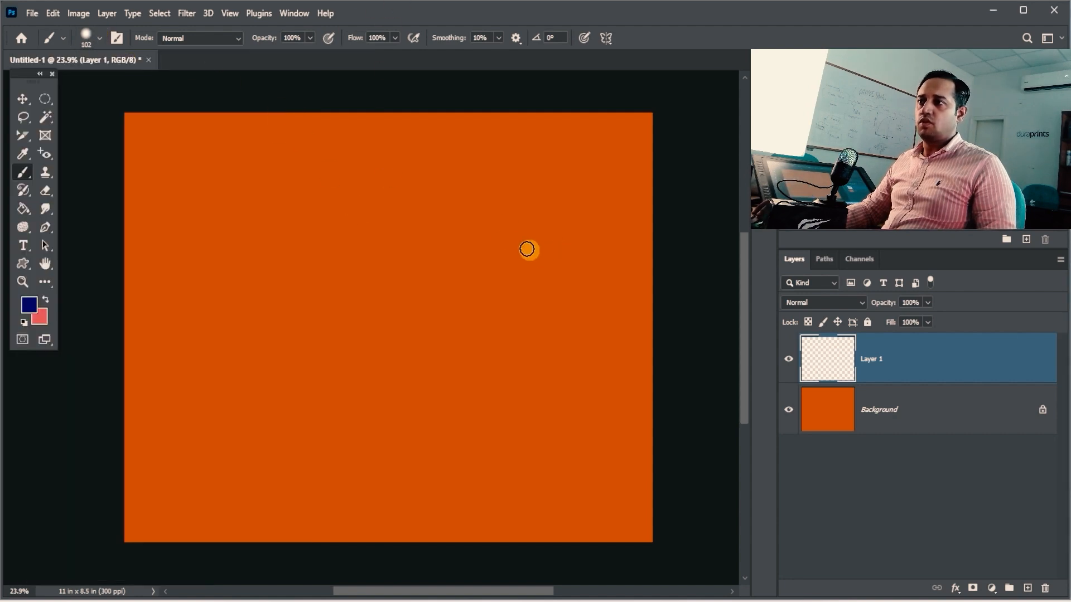
- Enlarge the brush in increments to 1800 px
key(bracketright)
key(bracketright)
key(bracketright)
key(bracketright)
key(bracketright)
key(bracketright)
key(bracketright)
key(bracketright)
key(bracketright)
key(bracketright)
key(bracketright)
key(bracketright)
key(bracketright)
key(bracketright)
key(bracketright)
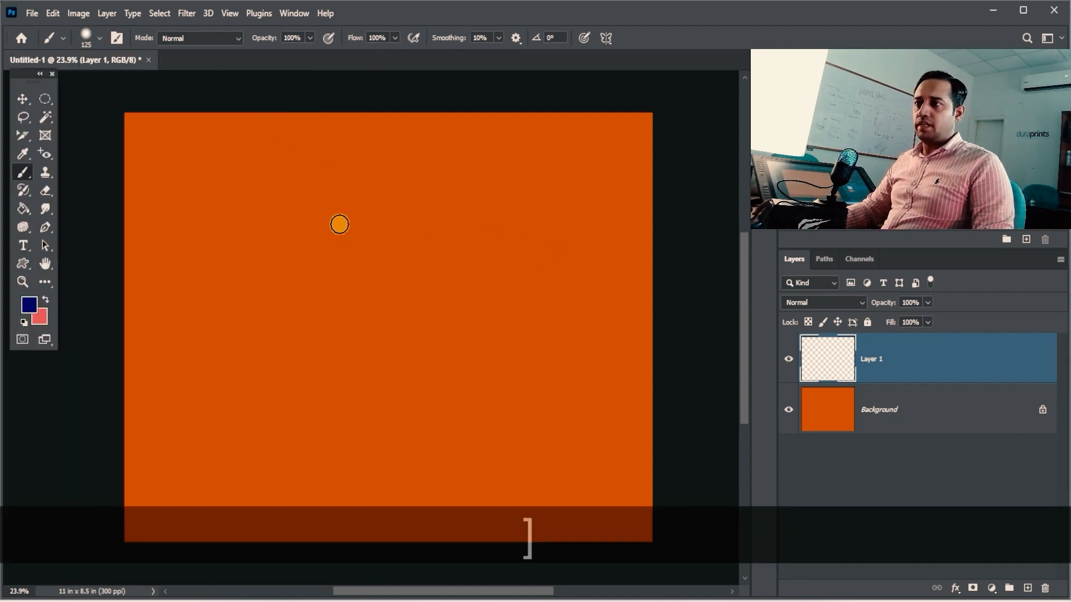
key(bracketright)
key(bracketright)
key(bracketright)
key(bracketright)
key(bracketright)
key(bracketright)
key(bracketright)
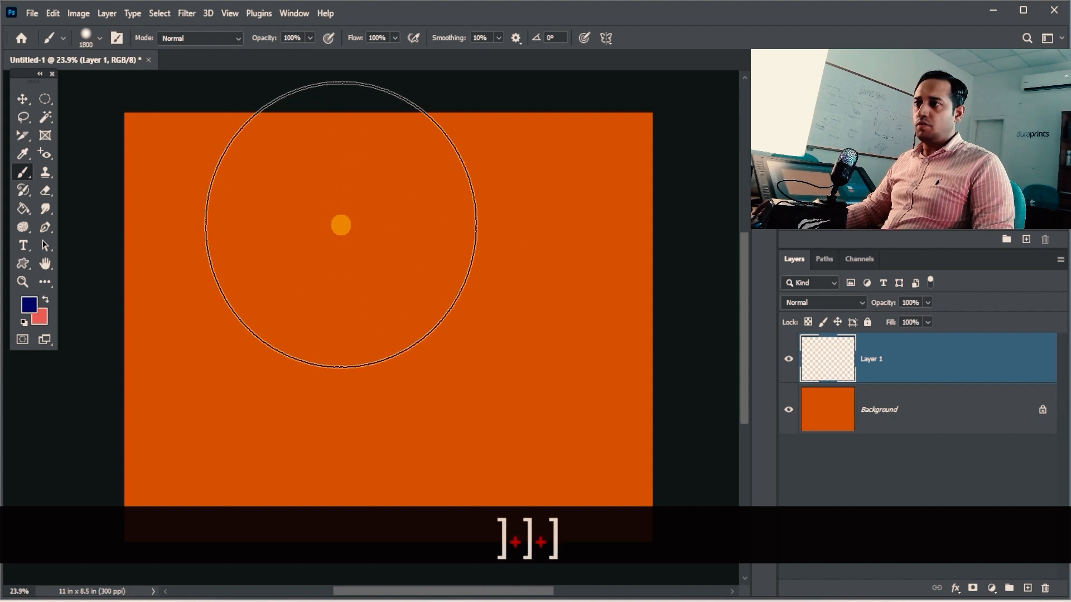
- Shrink the brush in increments to 500 px
key(bracketleft)
key(bracketleft)
key(bracketleft)
key(bracketleft)
key(bracketleft)
key(bracketleft)
key(bracketleft)
key(bracketleft)
key(bracketleft)
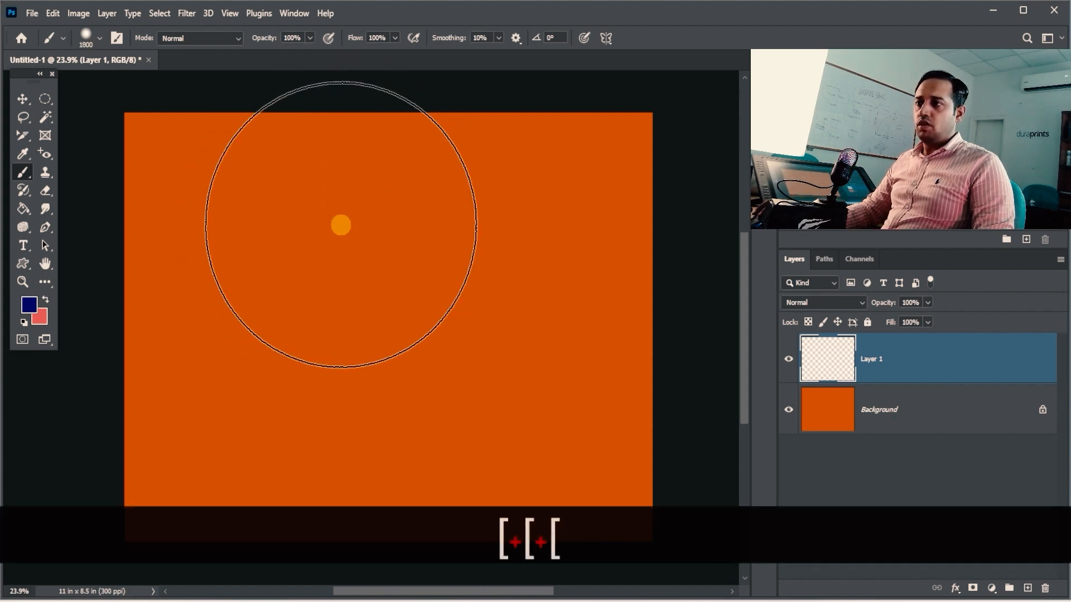
key(bracketleft)
key(bracketleft)
key(bracketleft)
key(bracketleft)
key(bracketleft)
key(bracketleft)
key(bracketleft)
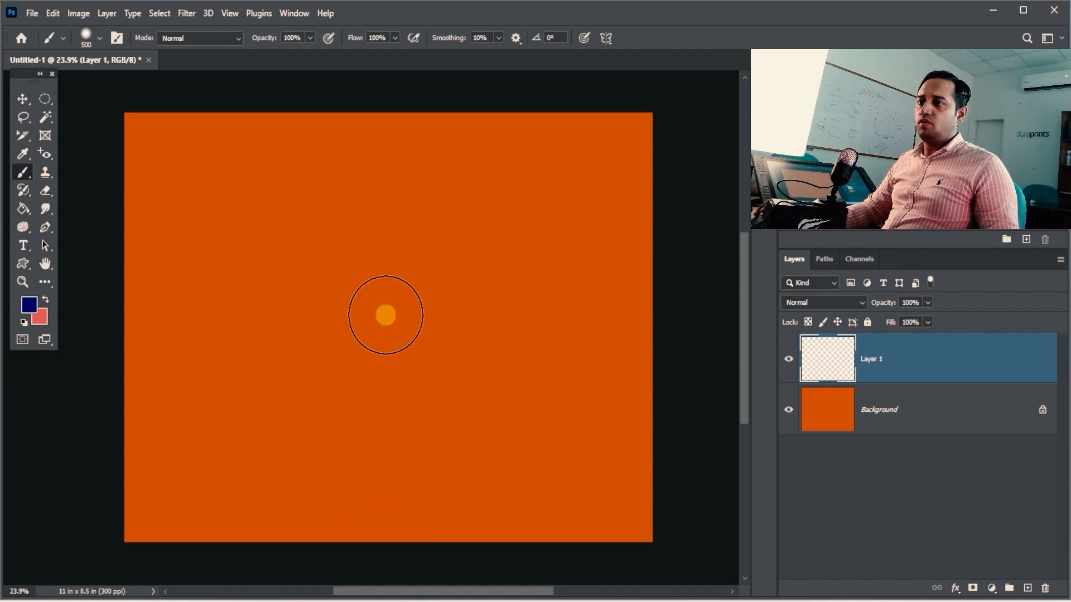
- Enlarge the brush to 1532 px directly on the canvas, stamp one soft dark-blue dab on the orange background and undo it
mouse_move(385, 315)
mouse_down()
mouse_move(389, 287)
mouse_move(523, 316)
mouse_move(368, 315)
mouse_move(505, 321)
mouse_move(402, 318)
mouse_move(412, 315)
mouse_up()
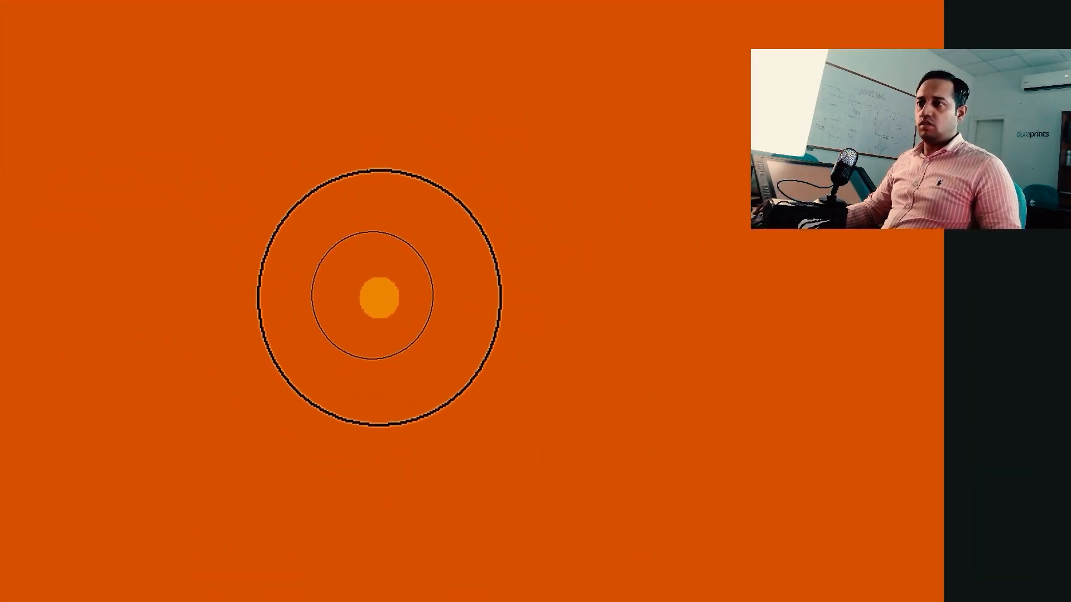
mouse_move(337, 375)
mouse_down()
mouse_move(525, 388)
mouse_move(328, 385)
mouse_move(446, 390)
mouse_up()
click(306, 342)
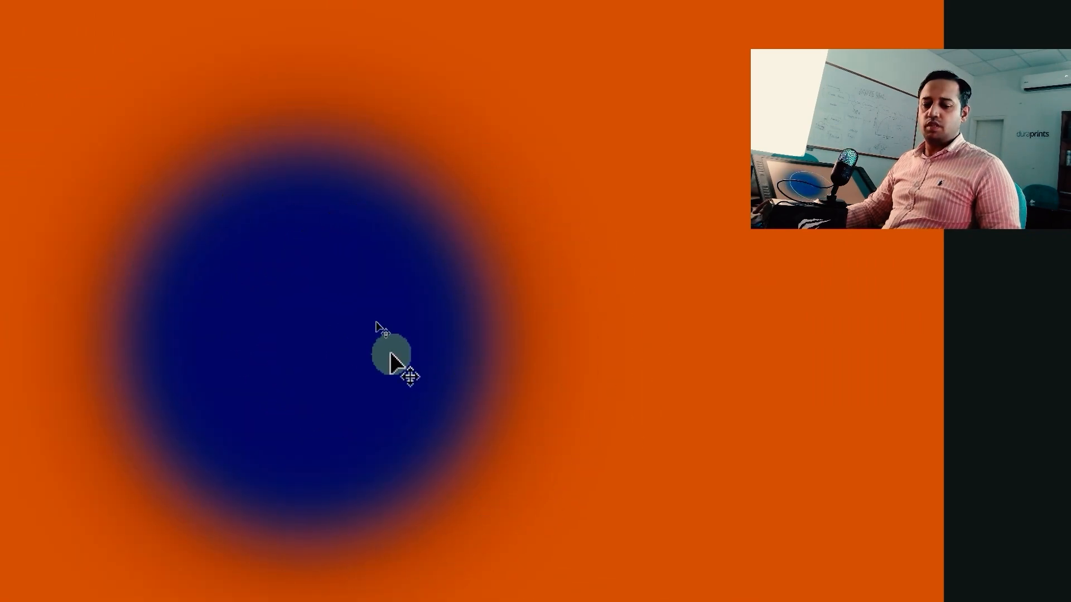
key(4)
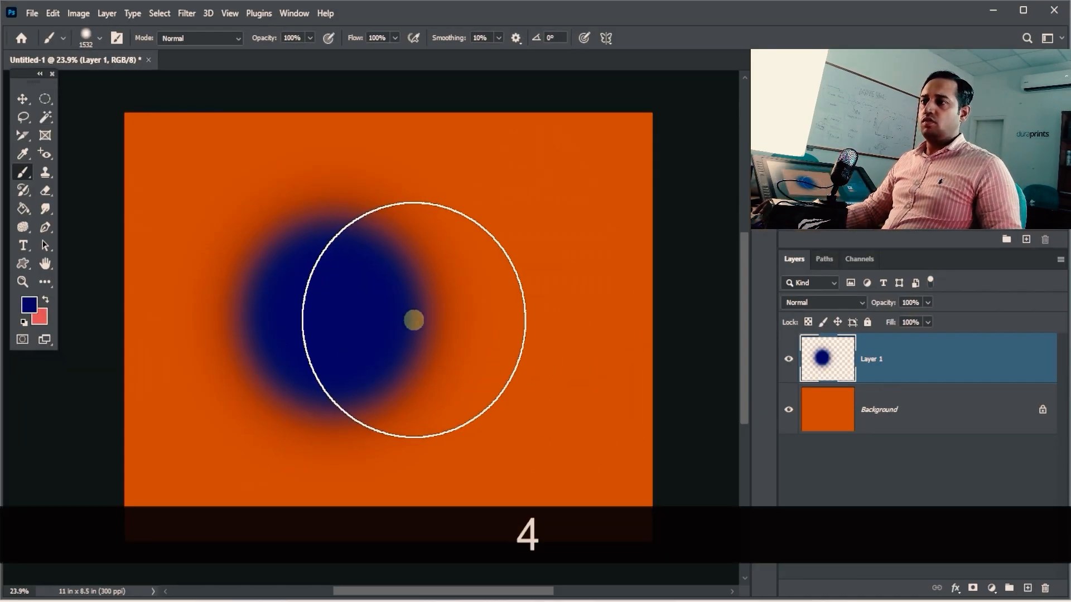
key(ctrl+z)
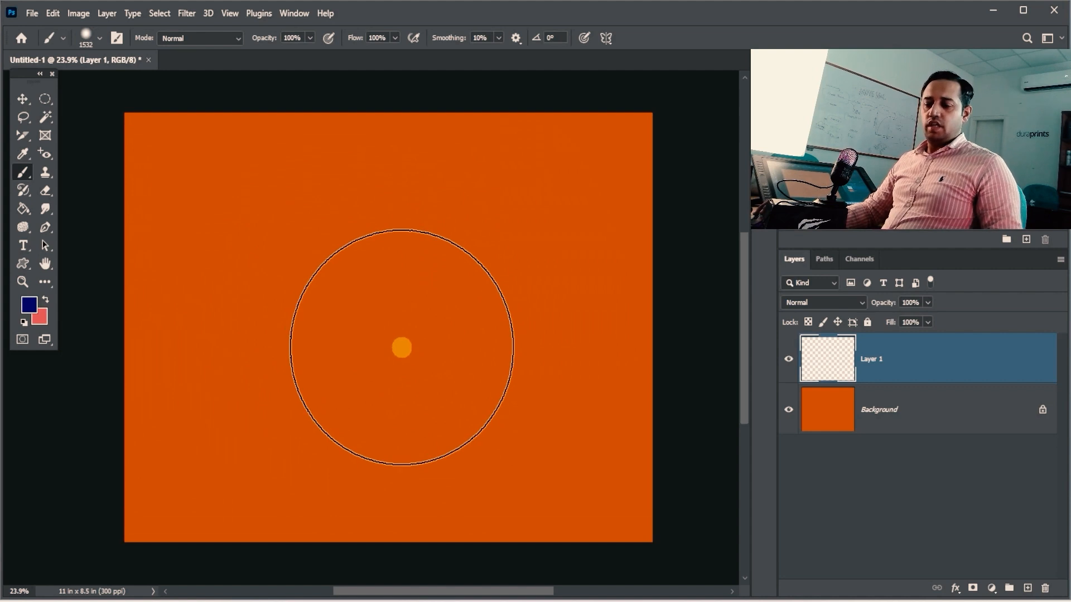
- Reduce the brush size in increments to 700 px
key(bracketleft)
key(bracketleft)
key(bracketleft)
key(bracketleft)
key(bracketleft)
key(bracketleft)
key(bracketleft)
key(bracketleft)
key(bracketleft)
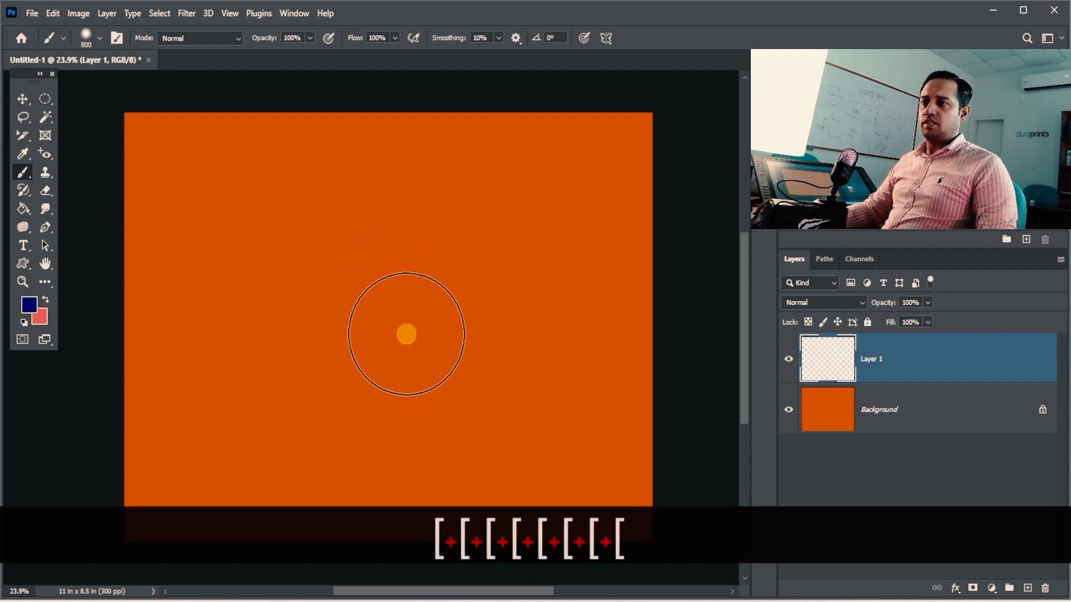
- Adjust the brush on the canvas to a 717 px diameter and 45% hardness, and check both values in the brush preset settings
key(alt)
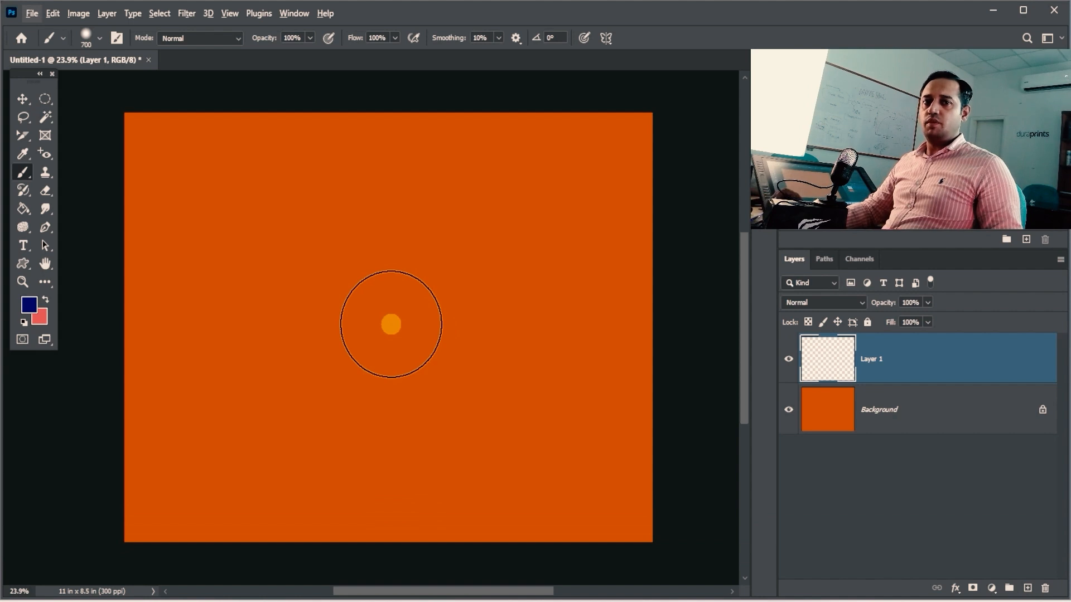
alt+right_click(395, 340)
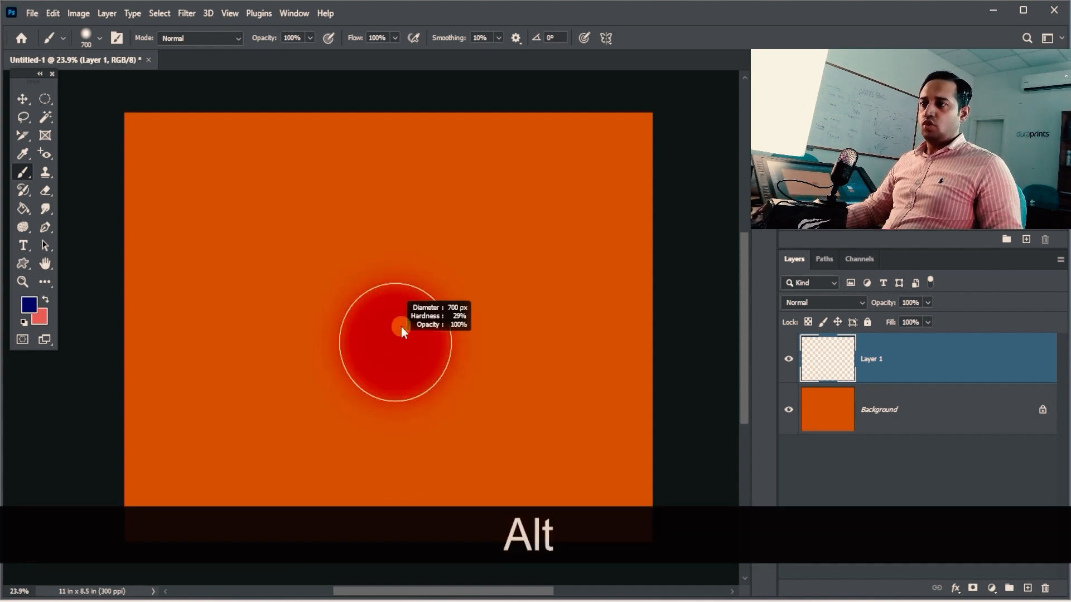
mouse_move(401, 285)
mouse_down()
mouse_move(396, 385)
mouse_move(404, 263)
mouse_move(406, 374)
mouse_move(416, 257)
mouse_move(409, 358)
mouse_up()
click(99, 38)
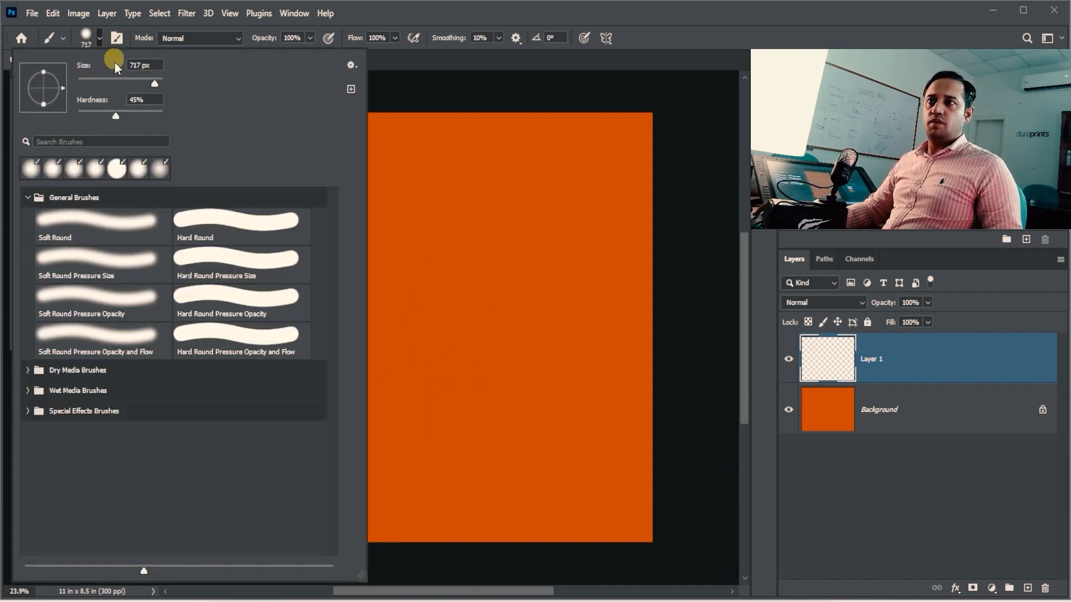
key(4)
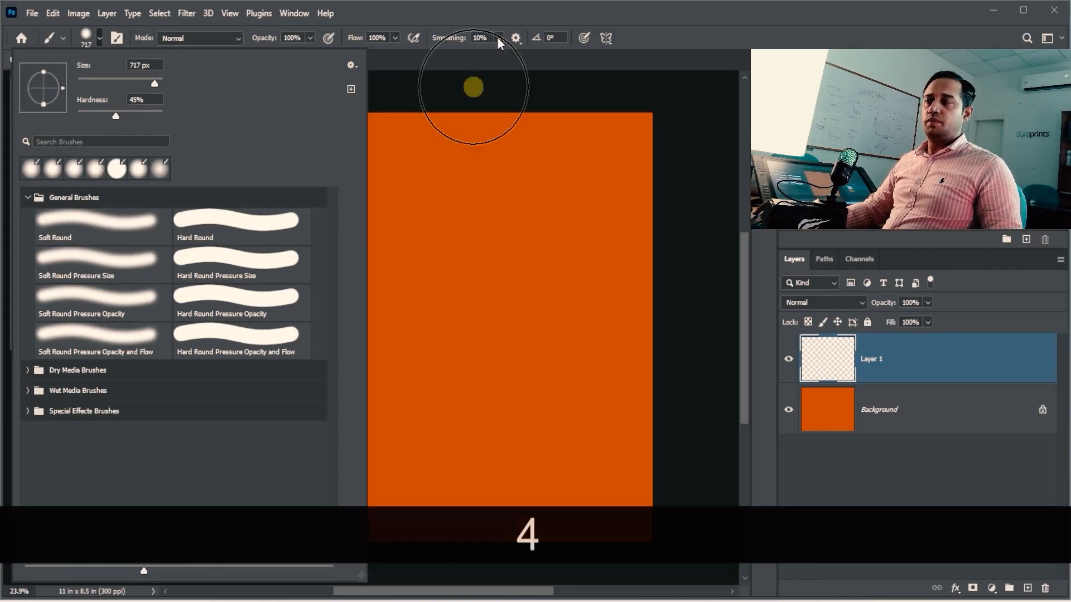
- Close the brush preset settings and adjust the brush directly on the canvas to a 625 px diameter
click(449, 314)
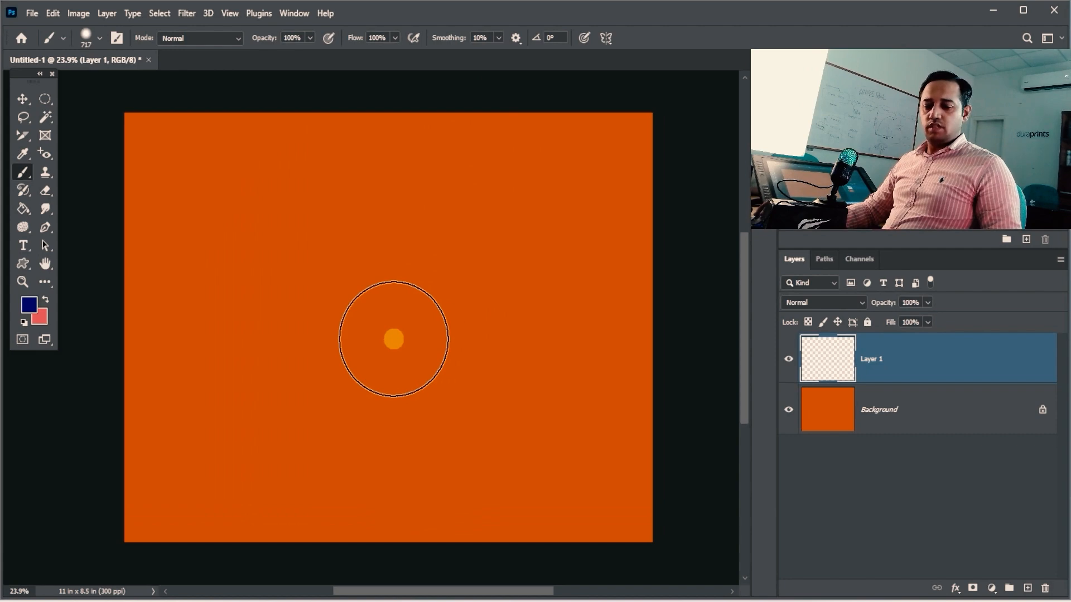
alt+click(393, 340)
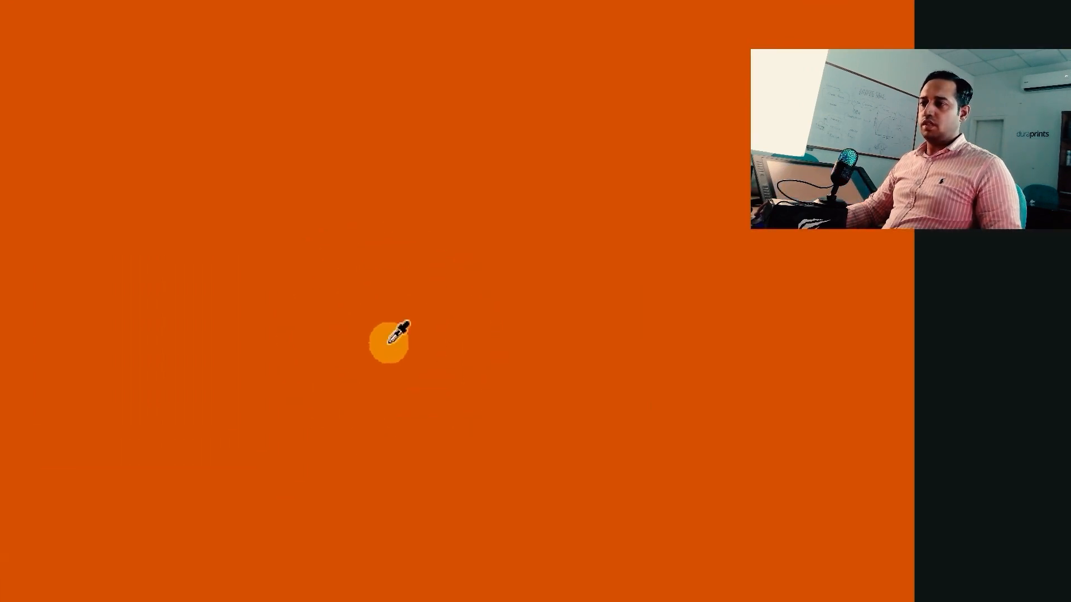
alt+right_click(389, 337)
mouse_move(400, 259)
mouse_down()
mouse_move(399, 231)
mouse_move(396, 299)
mouse_move(392, 82)
mouse_move(394, 225)
mouse_move(383, 88)
mouse_move(401, 395)
mouse_move(394, 168)
mouse_move(390, 443)
mouse_move(411, 182)
mouse_move(394, 399)
mouse_move(378, 515)
mouse_move(397, 229)
mouse_move(375, 539)
mouse_move(362, 555)
mouse_move(377, 186)
mouse_move(394, 81)
mouse_up()
mouse_move(527, 329)
mouse_down()
mouse_move(442, 437)
mouse_move(416, 416)
mouse_up()
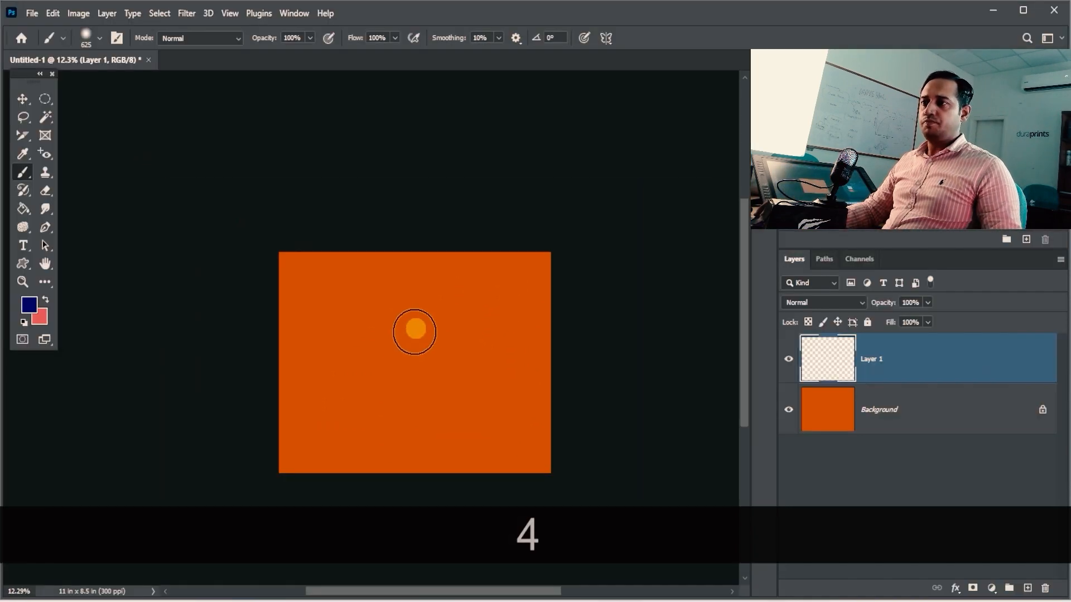
- Paint dark-blue test strokes across the orange canvas with the 625 px brush and undo them
mouse_move(429, 362)
mouse_down()
mouse_move(494, 345)
mouse_move(551, 489)
mouse_move(273, 418)
mouse_up()
drag(324, 321, 437, 339)
key(ctrl+z)
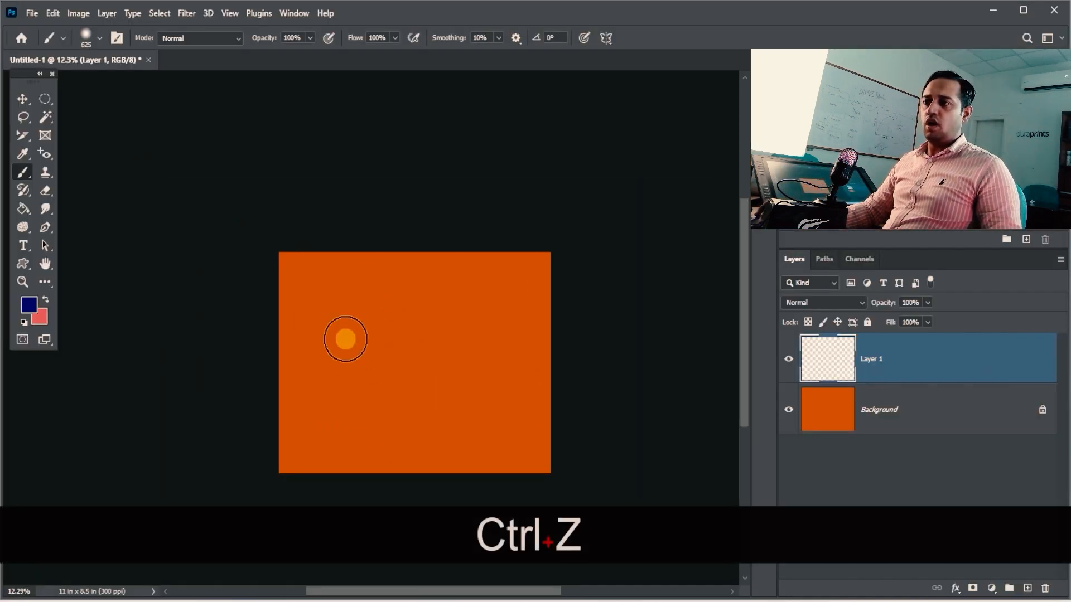
- Shrink the brush in increments to 300 px and paint an L-shaped dark-blue stroke on the orange canvas
key(bracketleft)
key(bracketleft)
key(bracketleft)
key(bracketleft)
mouse_move(349, 333)
mouse_down()
mouse_move(350, 372)
mouse_move(431, 413)
mouse_up()
key(bracketleft)
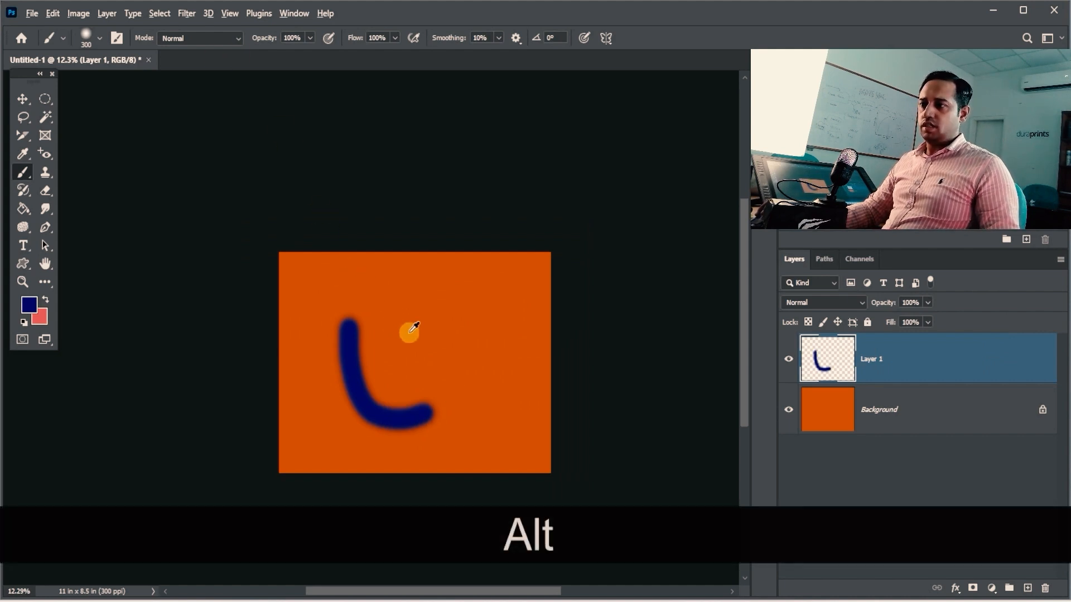
- Adjust the brush on the canvas to a 349 px diameter and 28% hardness, and check both values in the brush preset settings
mouse_move(409, 332)
mouse_down()
mouse_move(413, 297)
mouse_move(410, 412)
mouse_up()
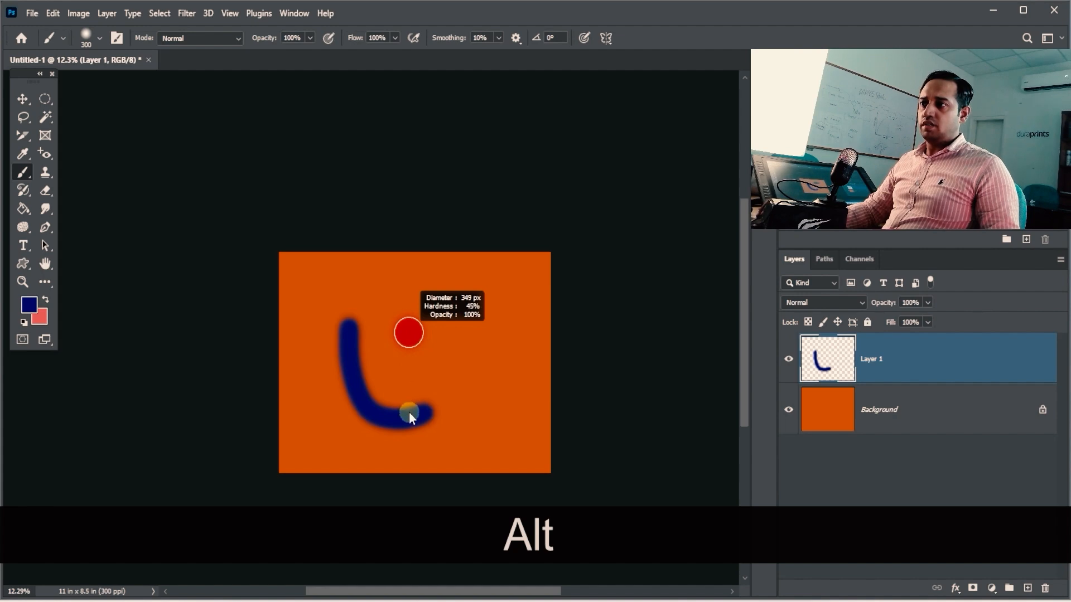
mouse_move(385, 307)
mouse_down()
mouse_move(443, 402)
mouse_move(492, 385)
mouse_up()
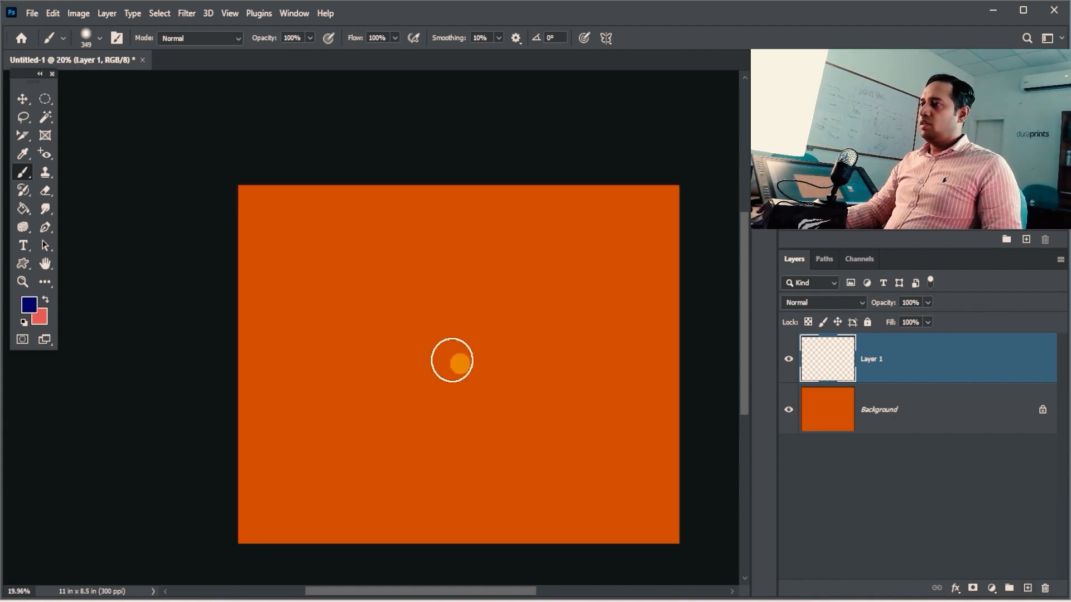
right_click(304, 336)
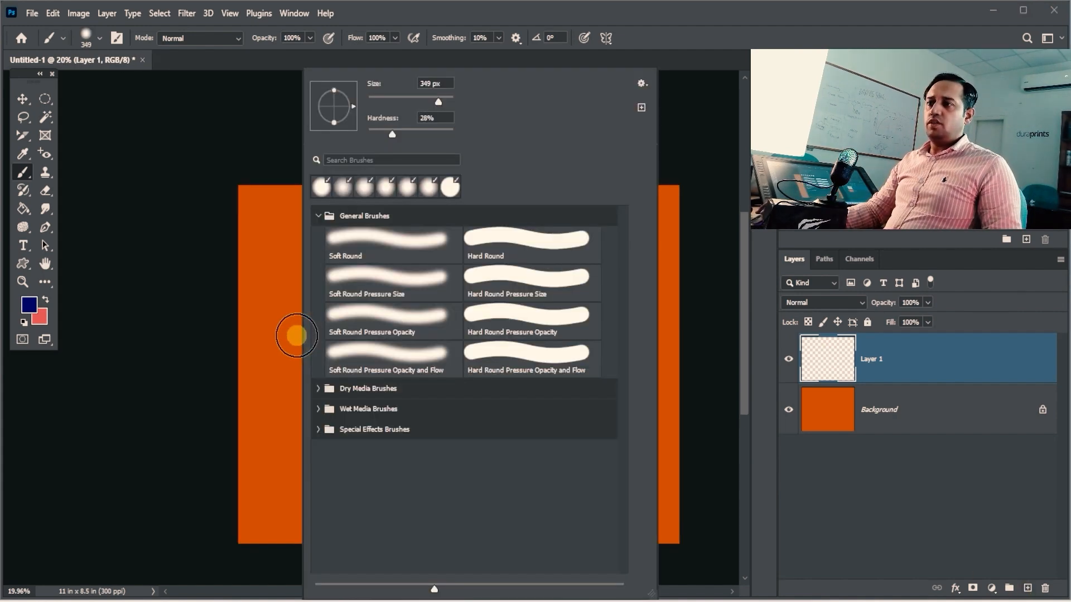
key(Escape)
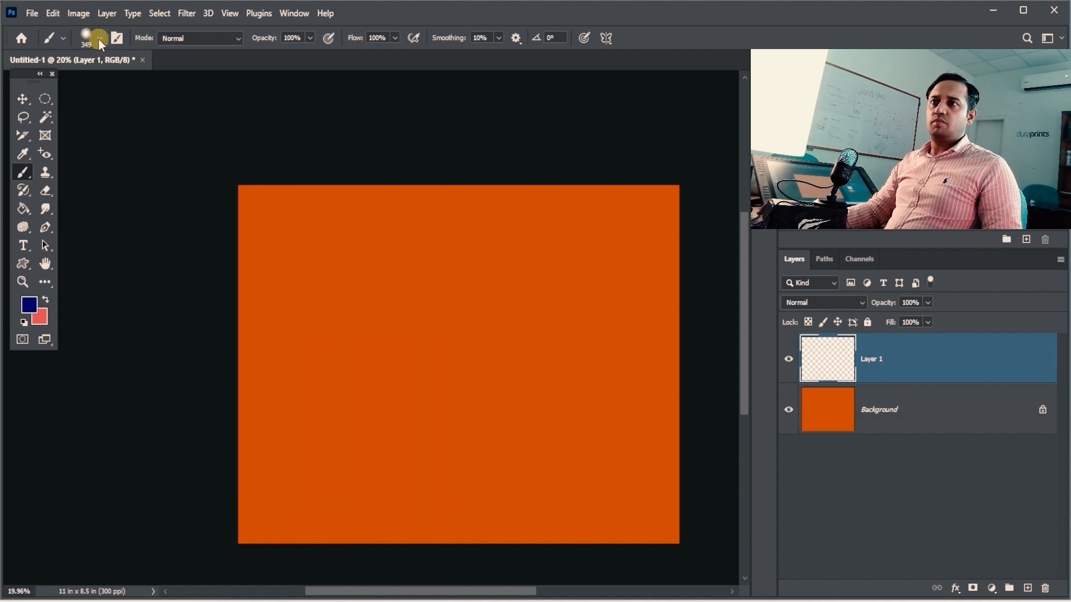
- Set the brush size to 100 px in the brush preset settings and paint a wavy dark-blue line across the canvas
click(99, 38)
click(99, 38)
right_click(321, 350)
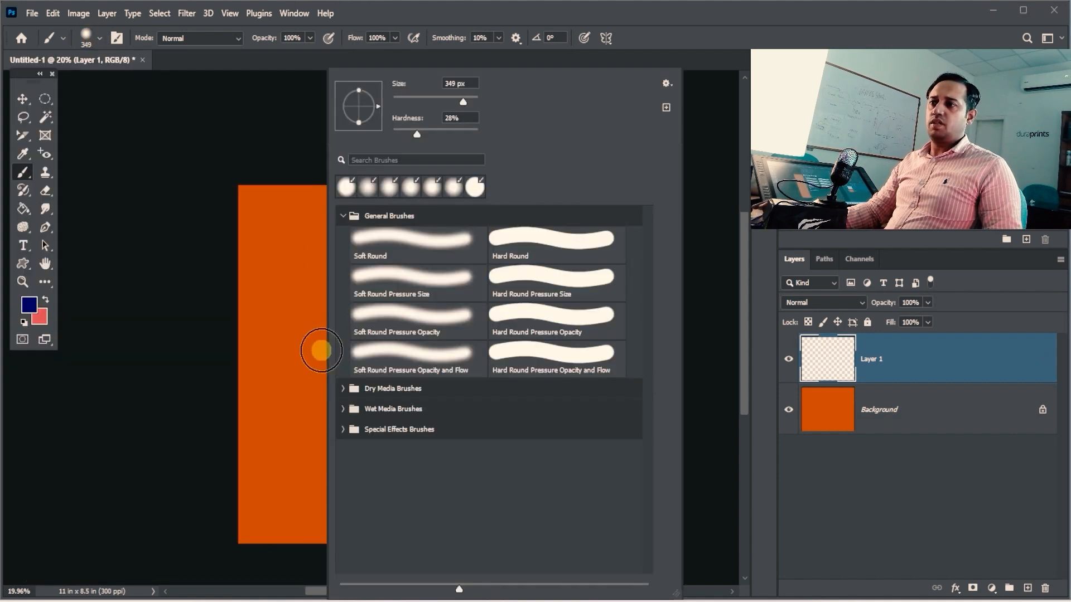
key(Escape)
right_click(287, 313)
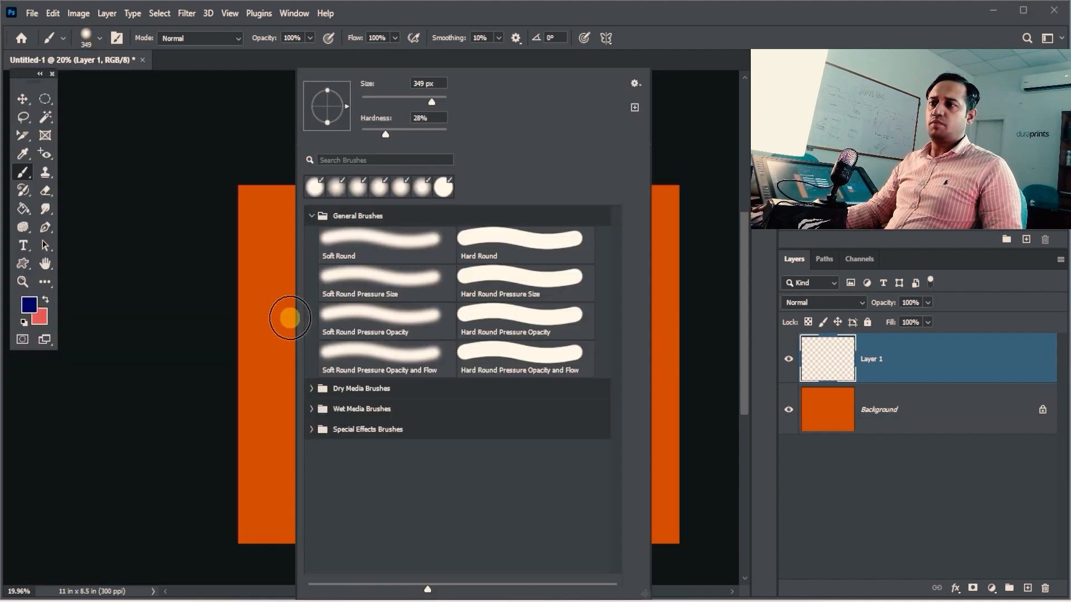
click(383, 102)
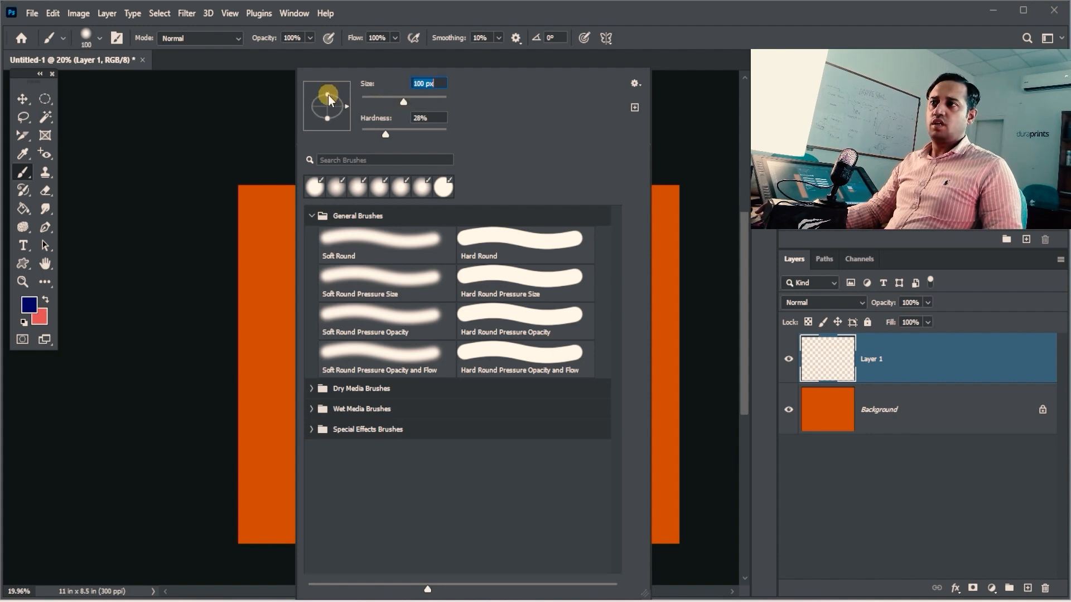
click(442, 7)
mouse_move(273, 285)
mouse_down()
mouse_move(282, 316)
mouse_move(418, 246)
mouse_move(476, 356)
mouse_move(541, 348)
mouse_up()
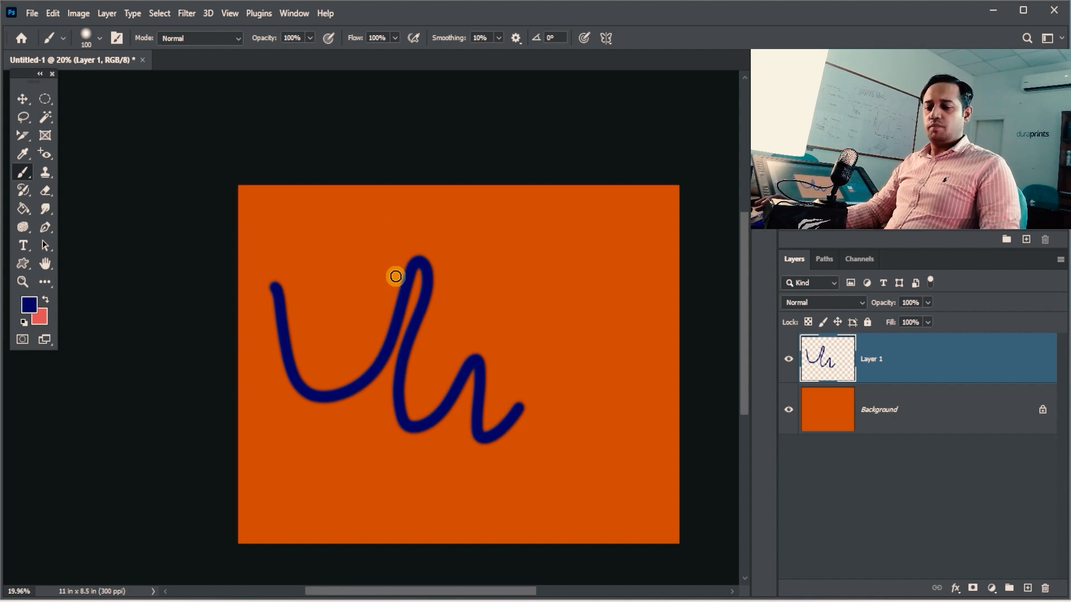
- Enlarge and shrink the brush in increments, ending at a size of 600 px
key(bracketright)
key(bracketright)
key(bracketright)
key(bracketright)
key(bracketright)
key(bracketright)
key(bracketright)
key(bracketright)
key(bracketleft)
key(bracketleft)
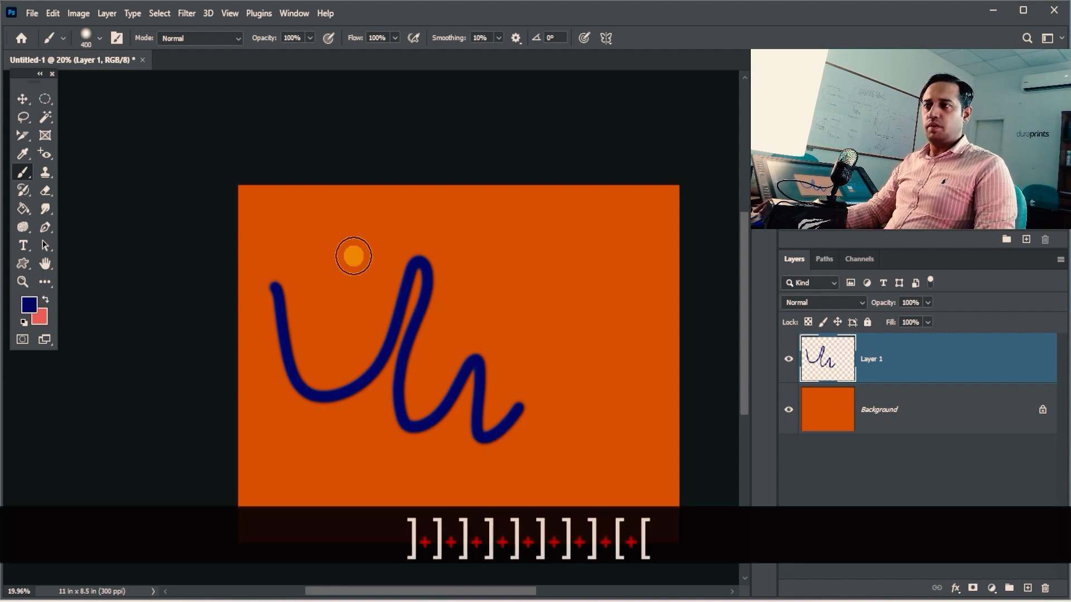
key(bracketleft)
key(bracketleft)
key(bracketright)
key(bracketright)
key(bracketright)
key(bracketright)
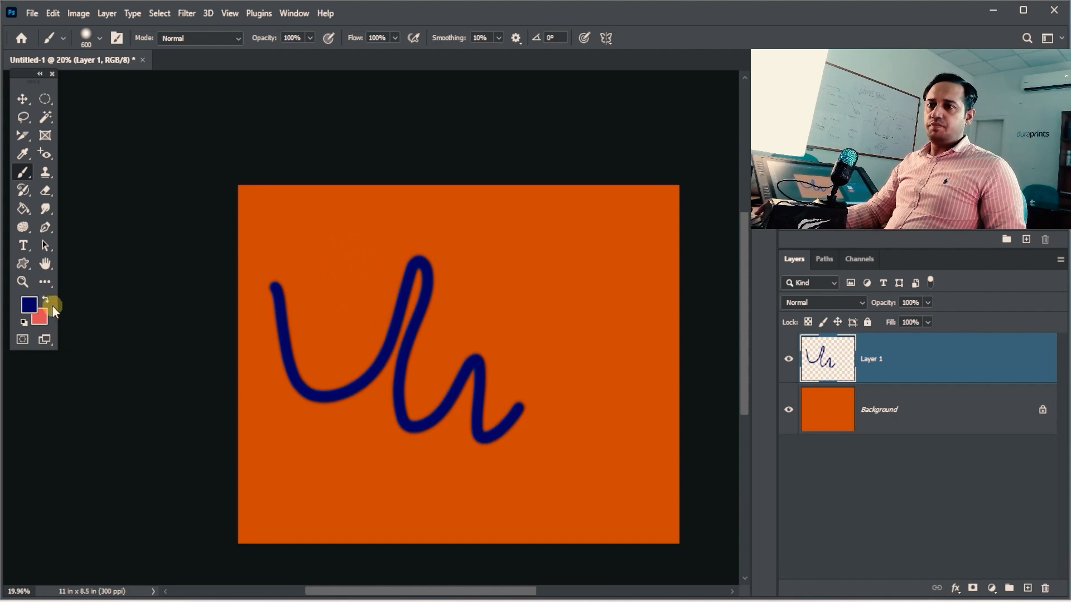
- Set the foreground colour to magenta (#e61cb9) and paint a broad soft stroke curving down the right side of the canvas
click(33, 307)
click(595, 379)
click(569, 374)
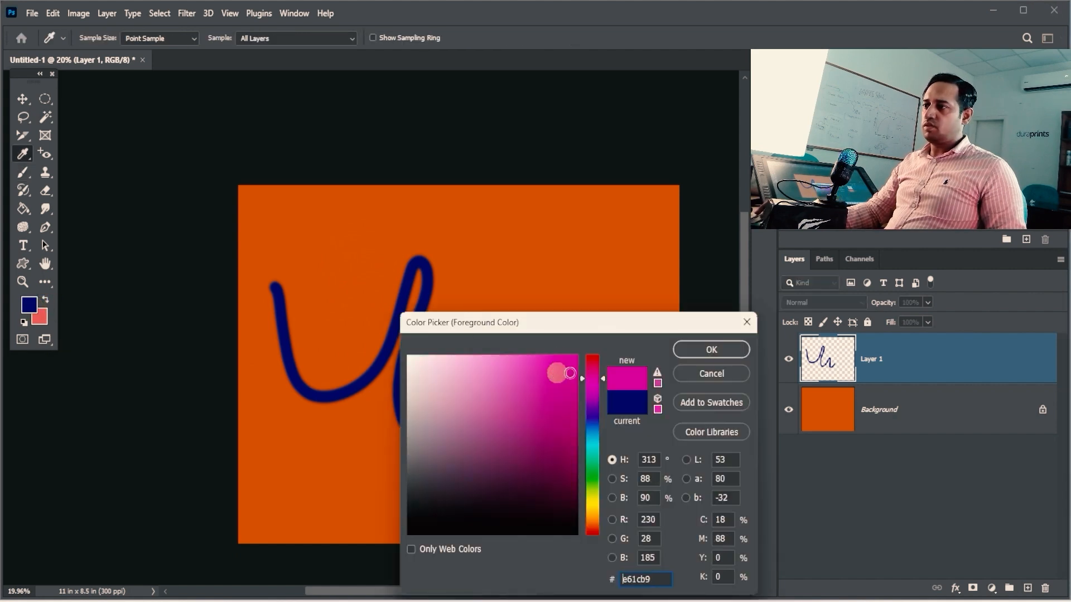
click(695, 349)
mouse_move(491, 240)
mouse_down()
mouse_move(604, 299)
mouse_move(642, 443)
mouse_up()
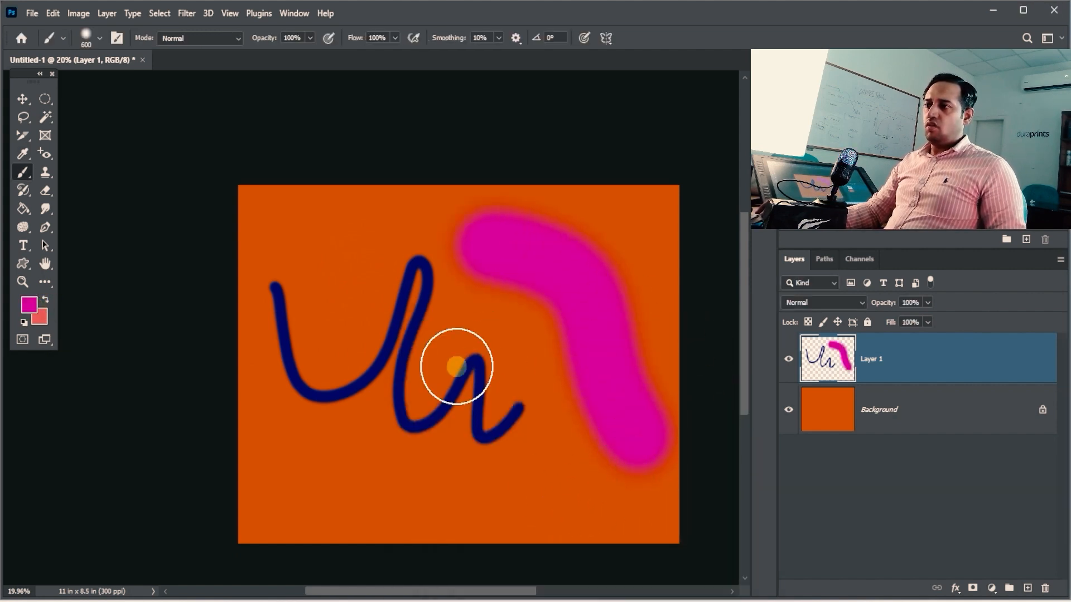
- Sample the dark blue from the wavy line, shrink the brush in increments to 200 px and paint a U-shaped stroke above it
key(alt)
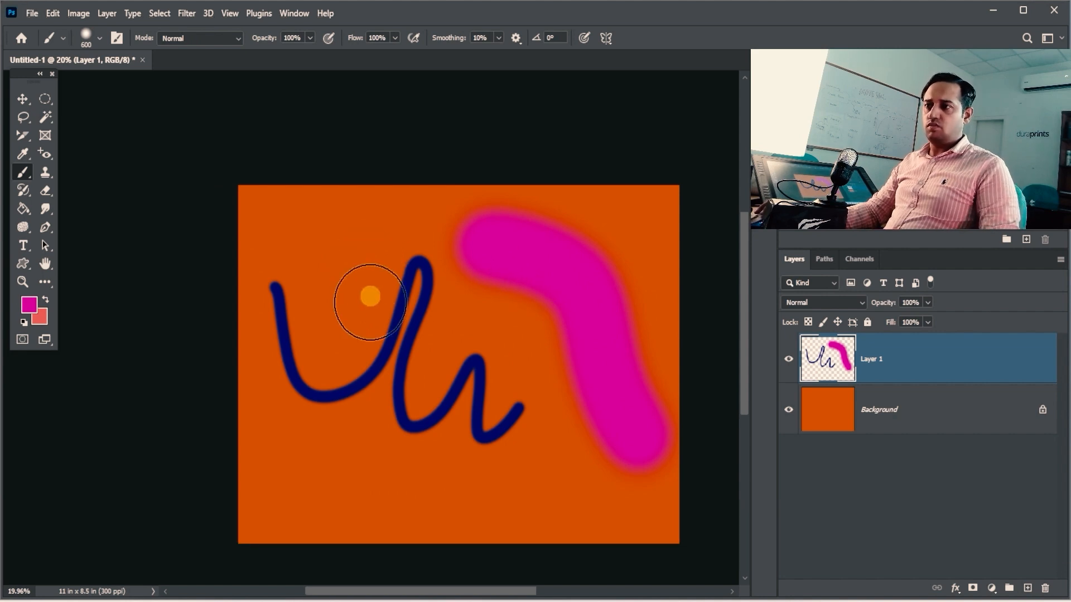
key(alt)
alt+click(397, 294)
key(bracketleft)
key(bracketleft)
key(bracketleft)
key(bracketleft)
key(bracketleft)
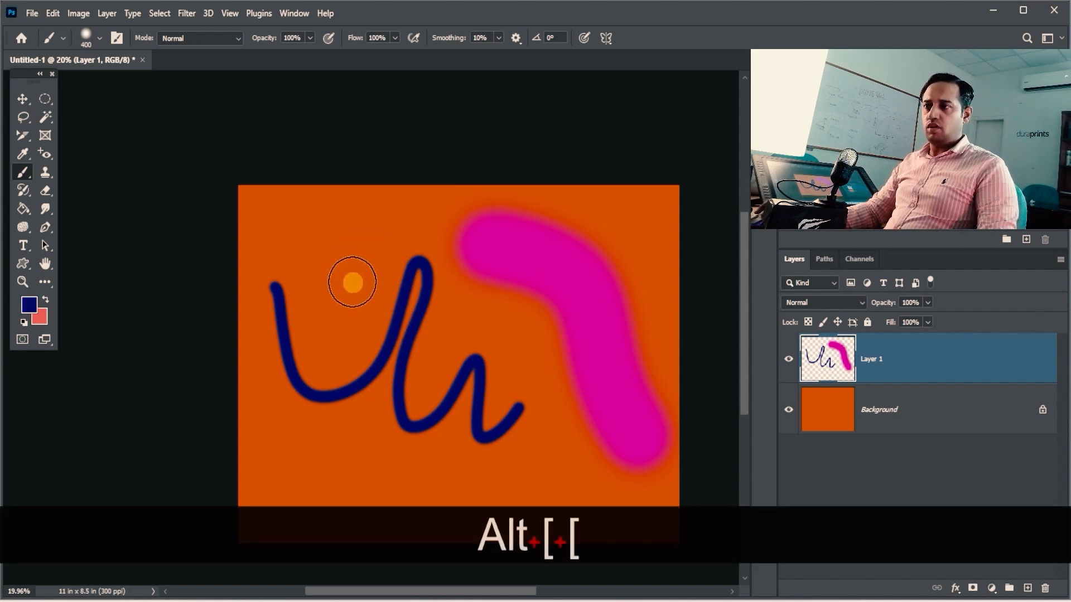
drag(327, 235, 401, 213)
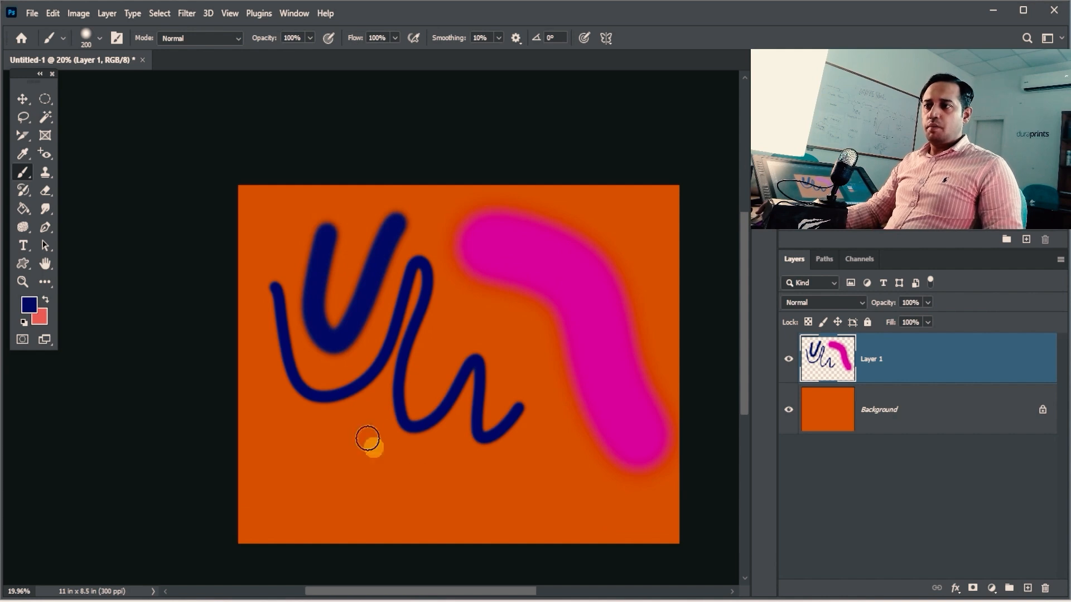
- Sample the magenta from the broad stroke and paint two short curved strokes below the dark-blue line
key(space)
alt+click(550, 268)
mouse_move(327, 442)
mouse_down()
mouse_move(375, 488)
mouse_move(429, 493)
mouse_up()
drag(346, 418, 404, 447)
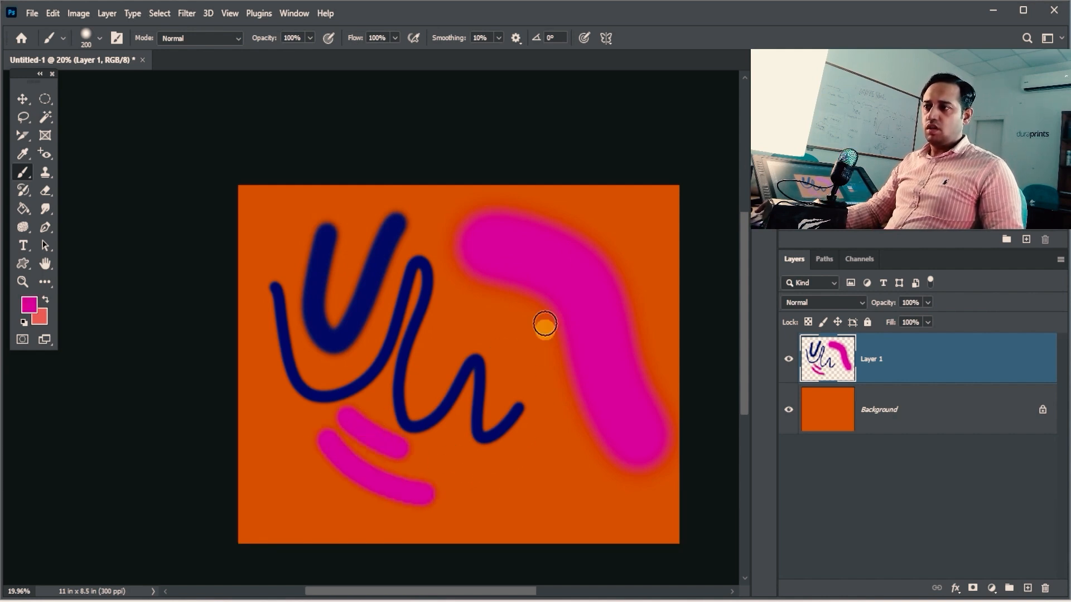
- Set the foreground colour to yellow and paint a V-shaped pair of strokes over the broad magenta stroke
click(30, 305)
click(597, 512)
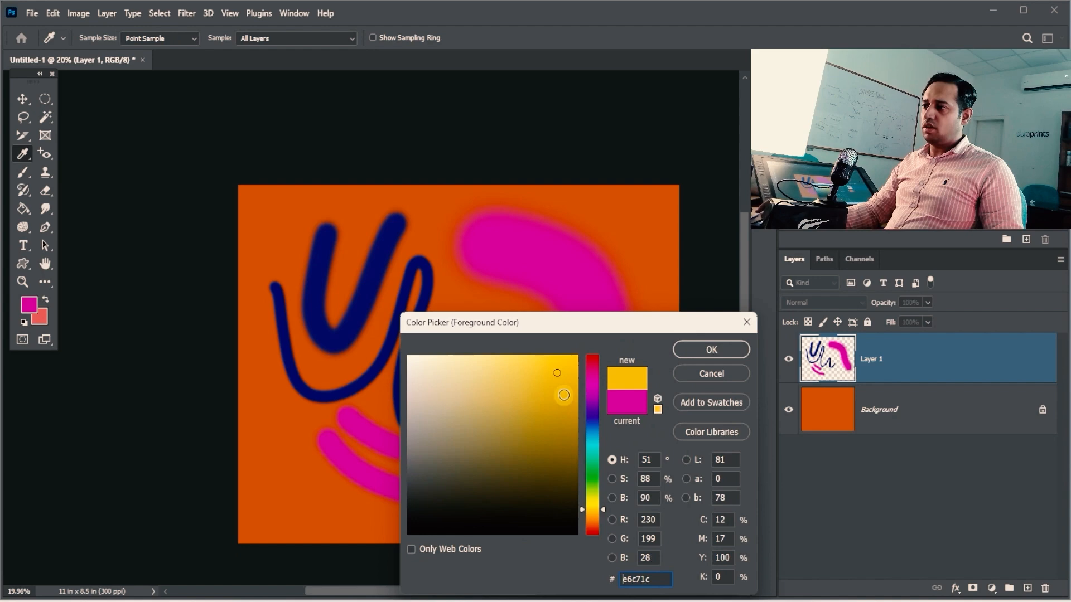
click(689, 347)
drag(584, 229, 622, 362)
drag(635, 428, 641, 231)
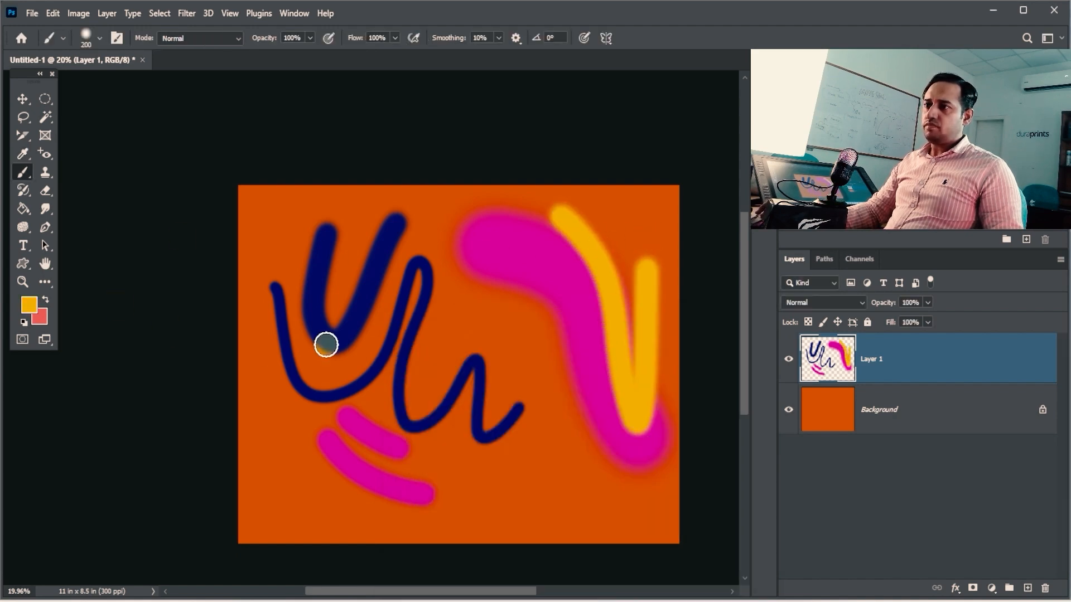
- Sample dark blue, magenta and yellow in turn from the painted strokes and paint one long stroke in each colour
alt+click(393, 260)
mouse_move(507, 330)
mouse_down()
mouse_move(555, 406)
mouse_move(580, 502)
mouse_up()
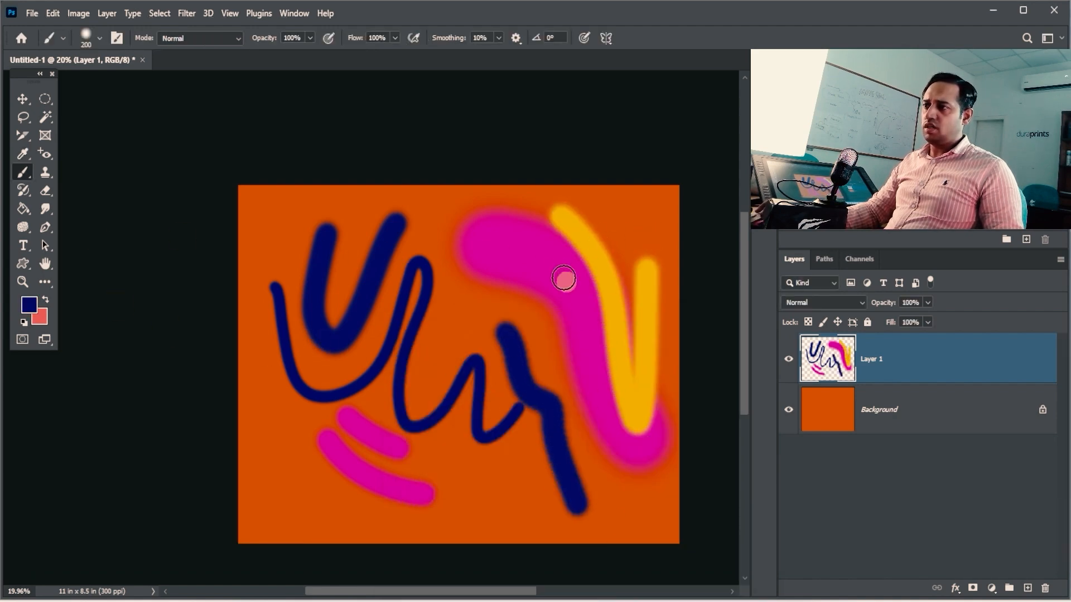
alt+click(490, 258)
mouse_move(490, 258)
mouse_down()
mouse_move(424, 353)
mouse_move(239, 470)
mouse_up()
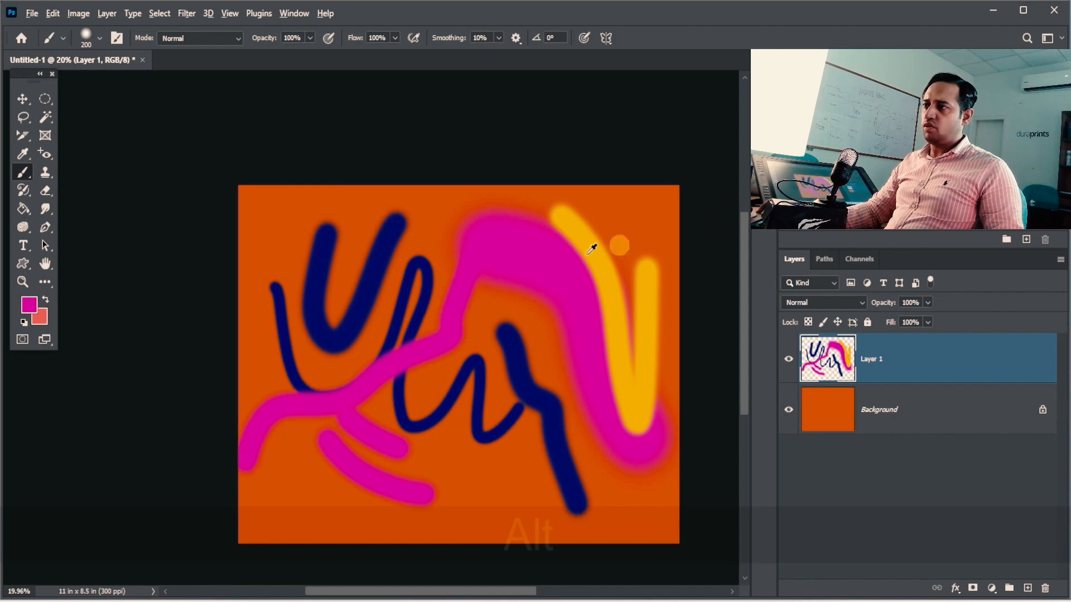
drag(325, 333, 431, 446)
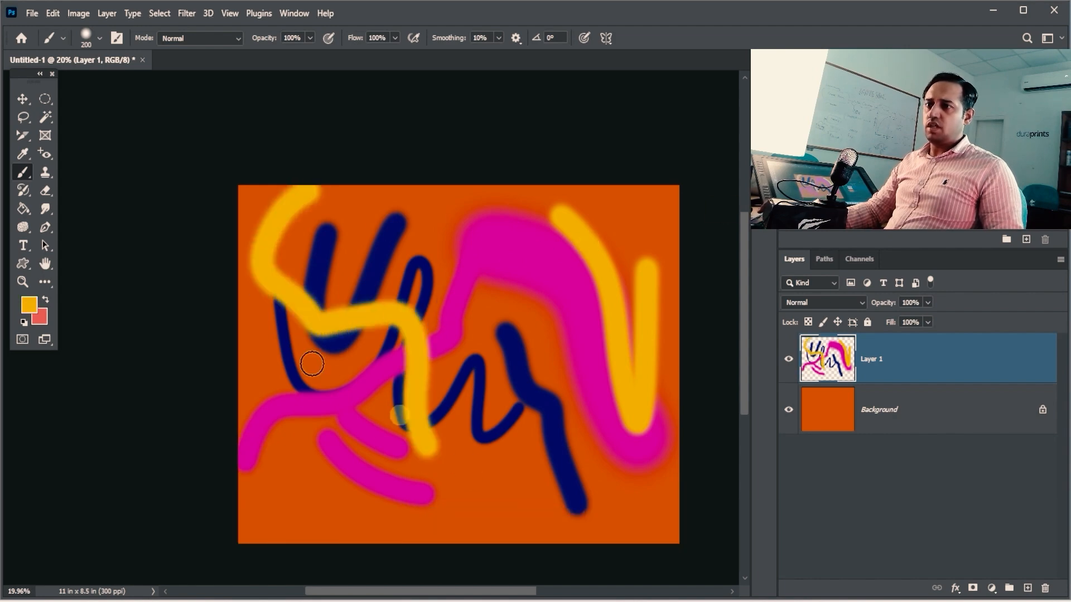
click(30, 305)
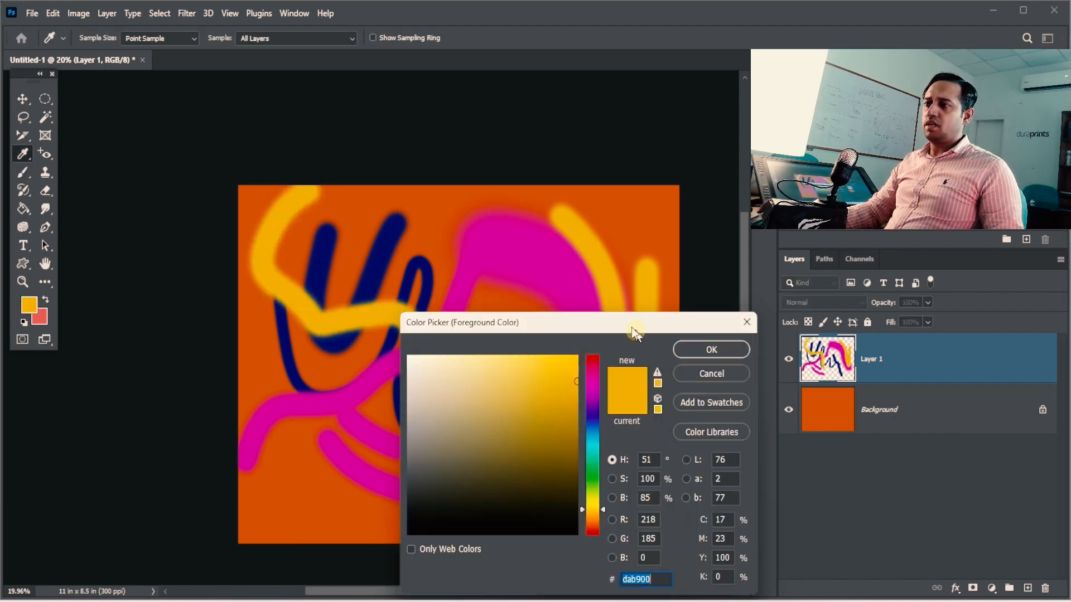
drag(632, 328, 450, 223)
click(535, 273)
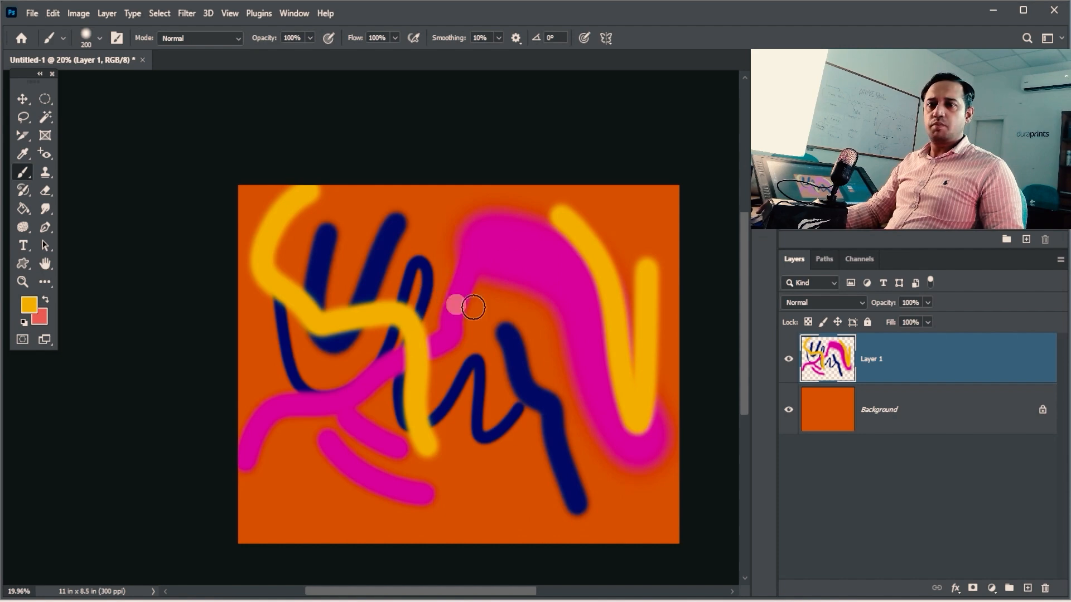
- Sample the dark blue from a painted stroke as the foreground colour
key(alt)
key(alt)
key(alt)
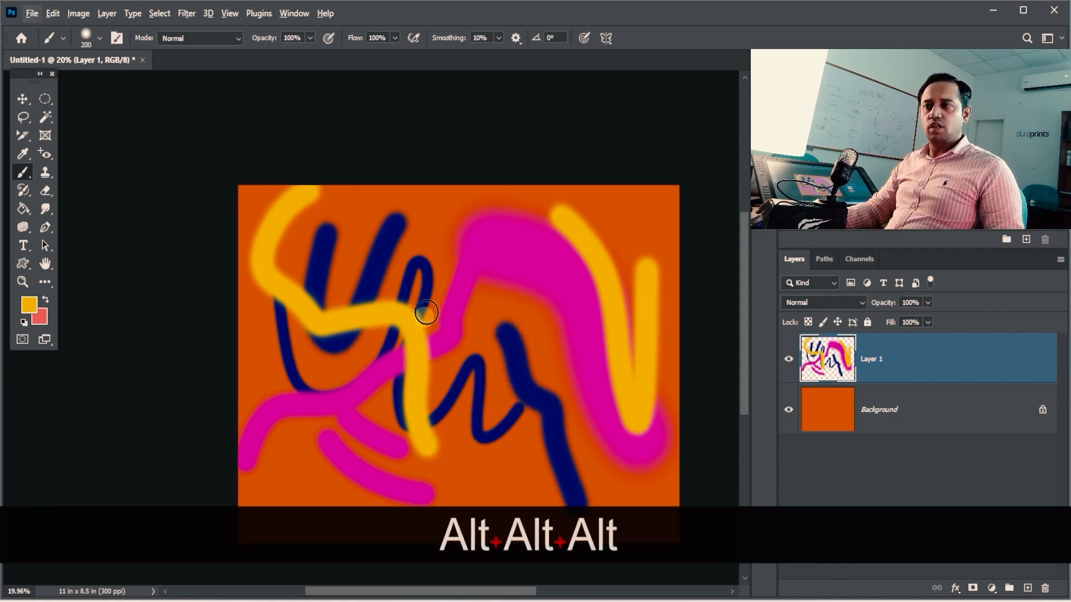
key(alt)
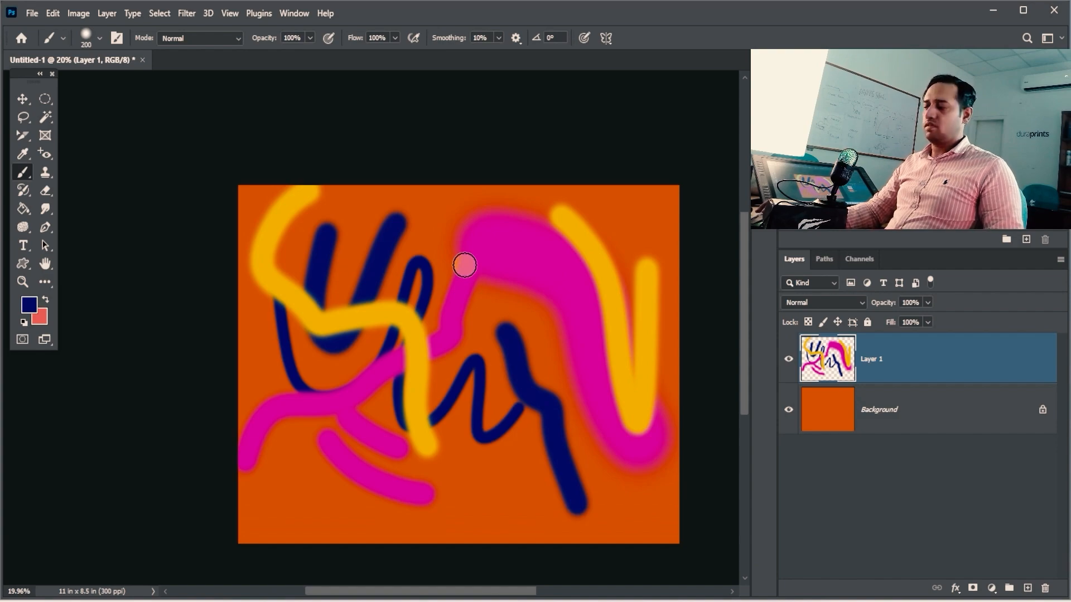